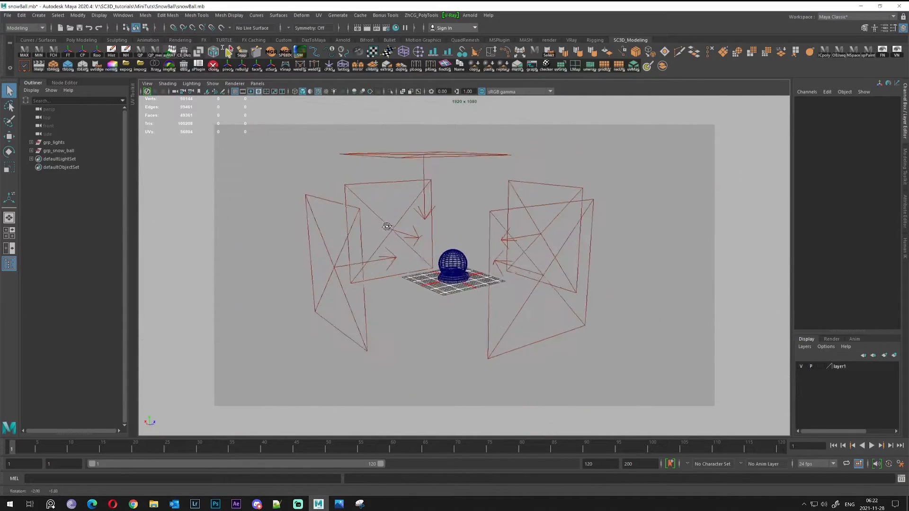
- Hide the grp_lights group by turning its visibility off
{"action": "left_click", "coordinate": [54, 143]}
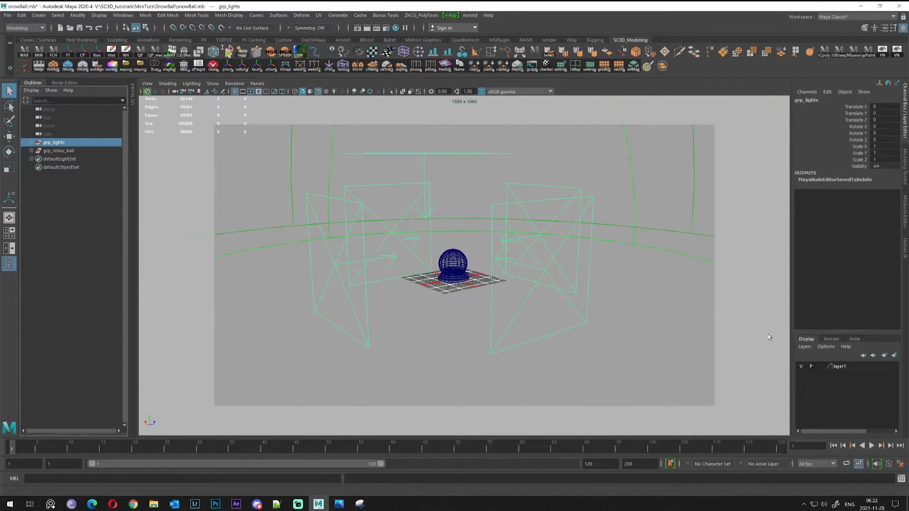
{"action": "left_click", "coordinate": [856, 166]}
{"action": "middle_click_drag", "start_coordinate": [621, 213], "coordinate": [490, 212]}
{"action": "right_click_drag", "start_coordinate": [490, 212], "coordinate": [575, 284], "text": "alt"}
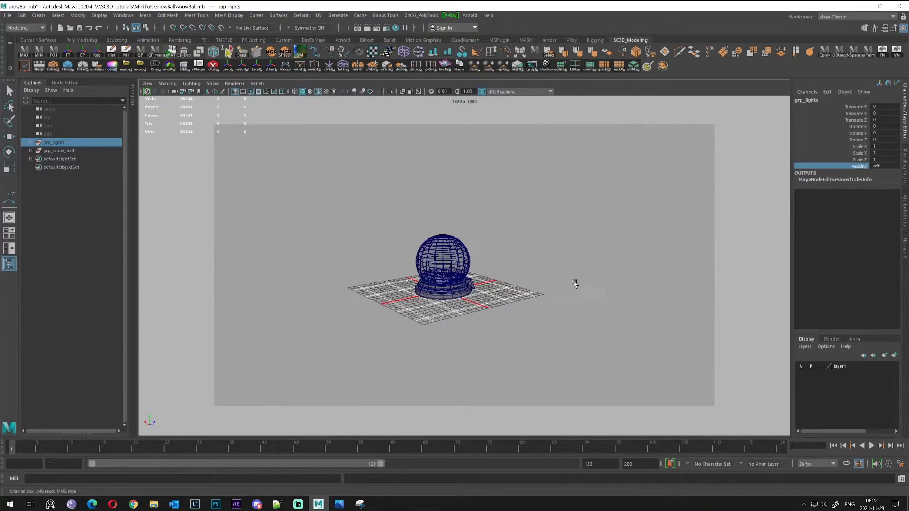
{"action": "middle_click_drag", "start_coordinate": [484, 281], "coordinate": [518, 243], "text": "alt"}
{"action": "right_click_drag", "start_coordinate": [518, 243], "coordinate": [781, 353], "text": "alt"}
- Switch layer1's visibility off and back on to check which objects it contains
{"action": "left_click", "coordinate": [802, 366]}
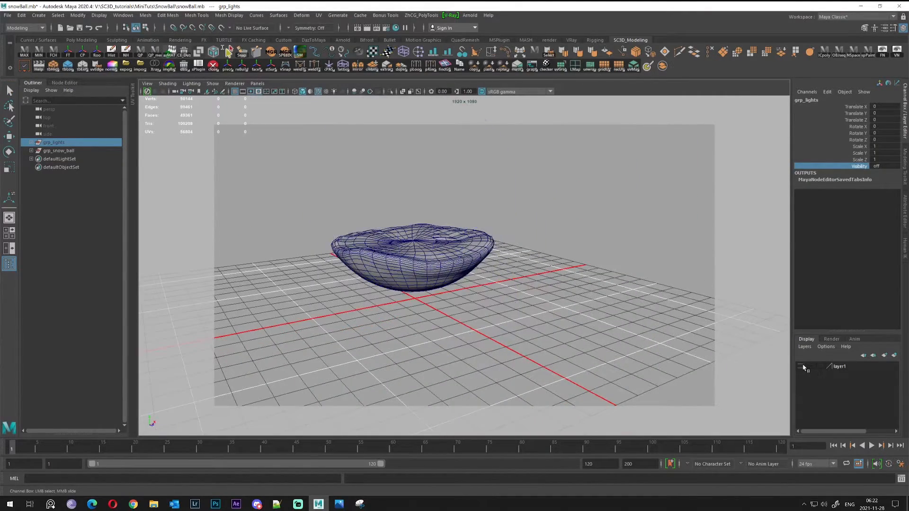
{"action": "left_click_drag", "start_coordinate": [650, 324], "coordinate": [599, 317], "text": "alt"}
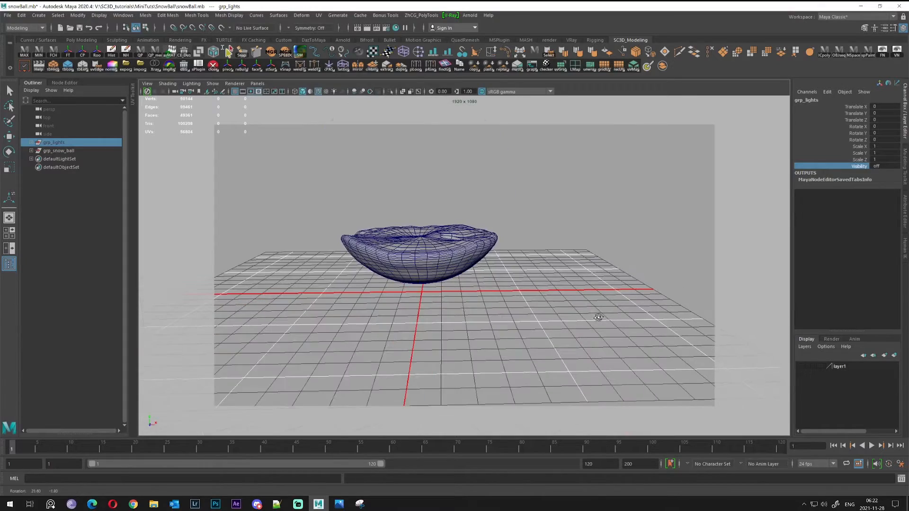
{"action": "left_click", "coordinate": [801, 367]}
{"action": "left_click_drag", "start_coordinate": [525, 303], "coordinate": [639, 324], "text": "alt"}
- Delete the display layer layer1
{"action": "left_click", "coordinate": [852, 367]}
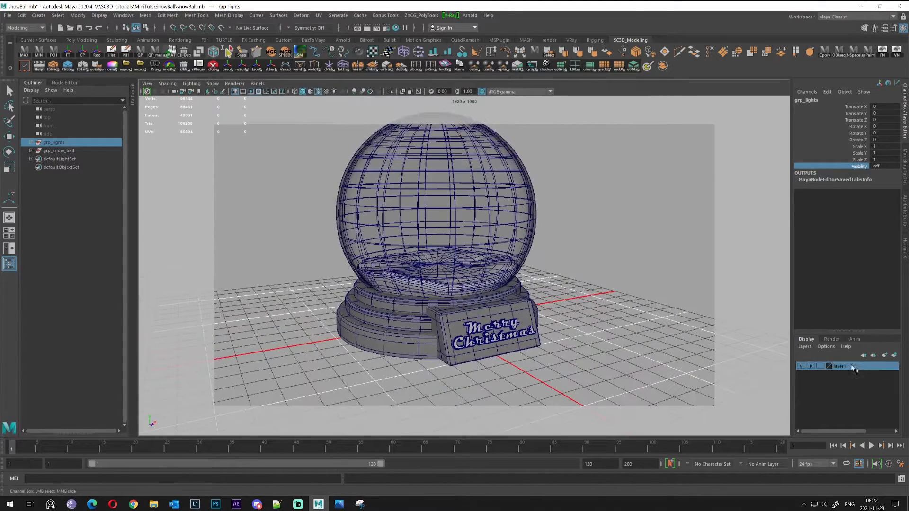
{"action": "right_click", "coordinate": [852, 367]}
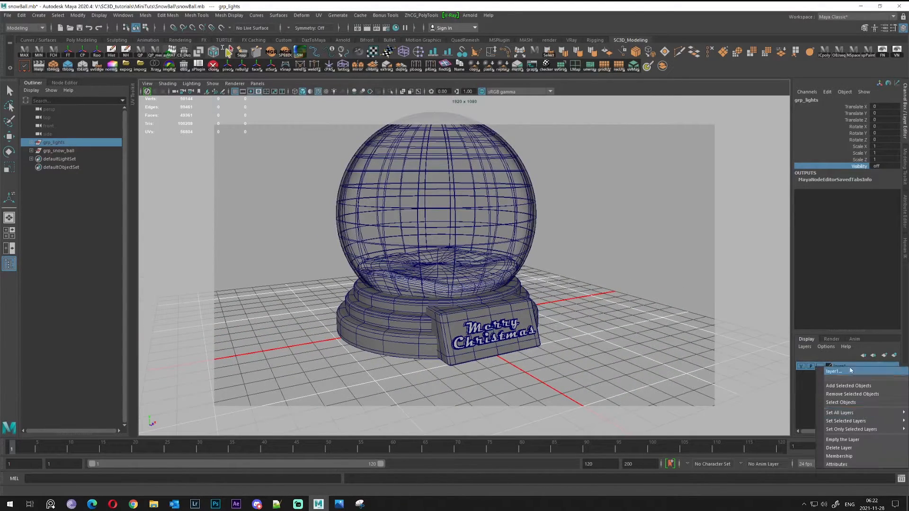
{"action": "left_click", "coordinate": [854, 447]}
{"action": "key", "text": "f"}
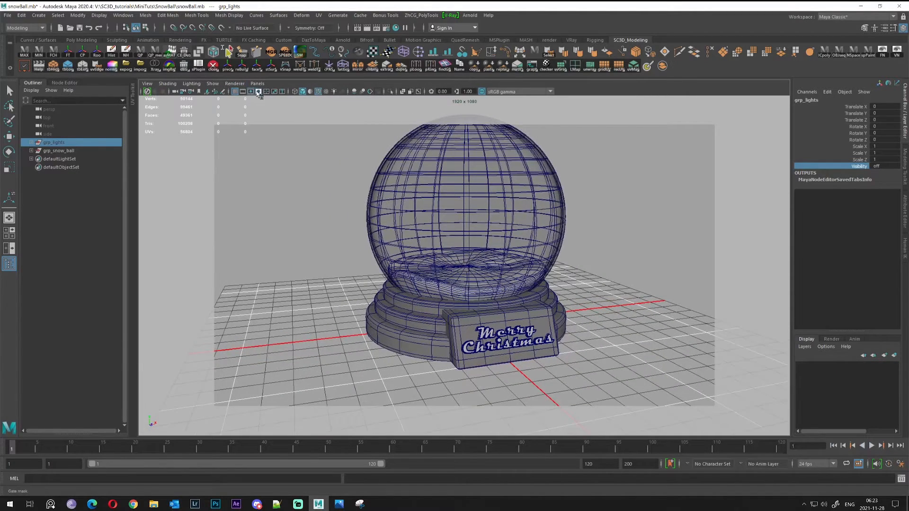
- Turn off the gate mask and the grid in the viewport
{"action": "left_click", "coordinate": [251, 91]}
{"action": "left_click", "coordinate": [235, 92]}
{"action": "right_click_drag", "start_coordinate": [419, 249], "coordinate": [478, 250], "text": "alt"}
- Create a display layer containing the glass sphere and name it Galss
{"action": "left_click", "coordinate": [489, 230]}
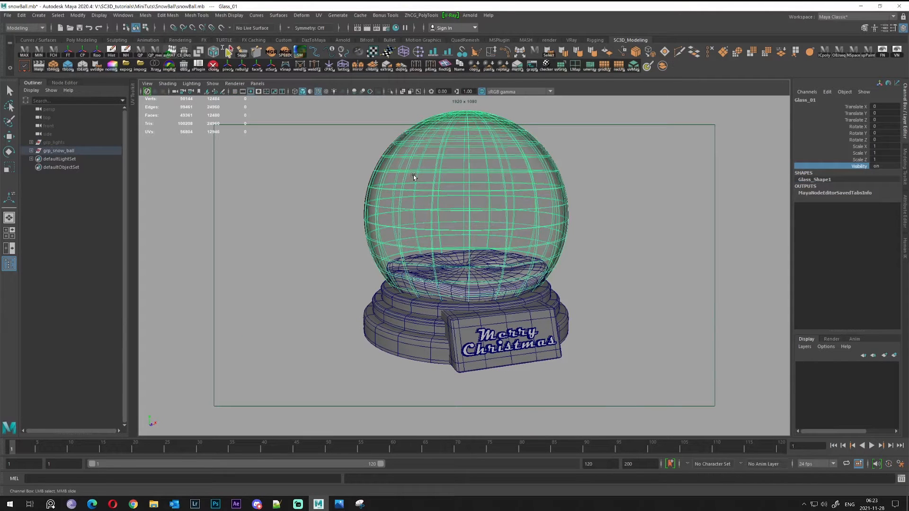
{"action": "left_click", "coordinate": [885, 356]}
{"action": "double_click", "coordinate": [848, 368]}
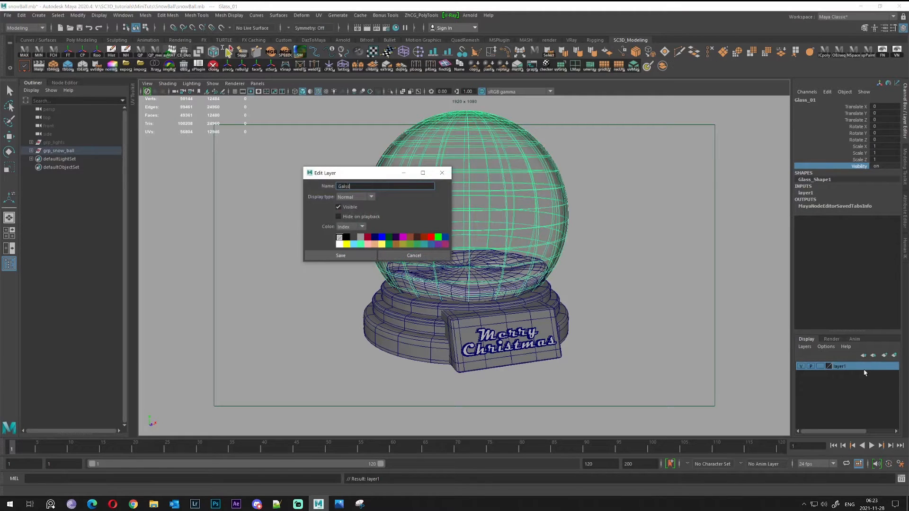
{"action": "left_click", "coordinate": [360, 257]}
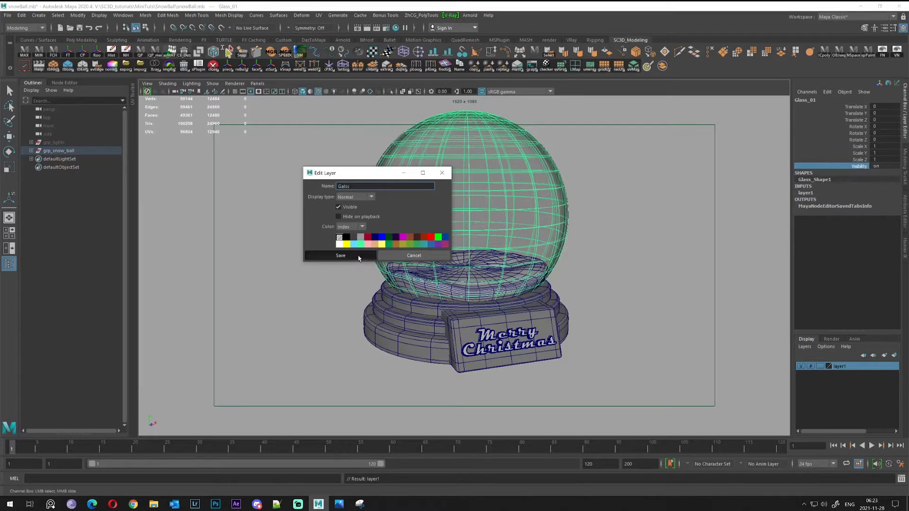
- Hide the Galss layer and put the base, snow and Merry Christmas sign on a new display layer named SnowBall
{"action": "left_click", "coordinate": [801, 367]}
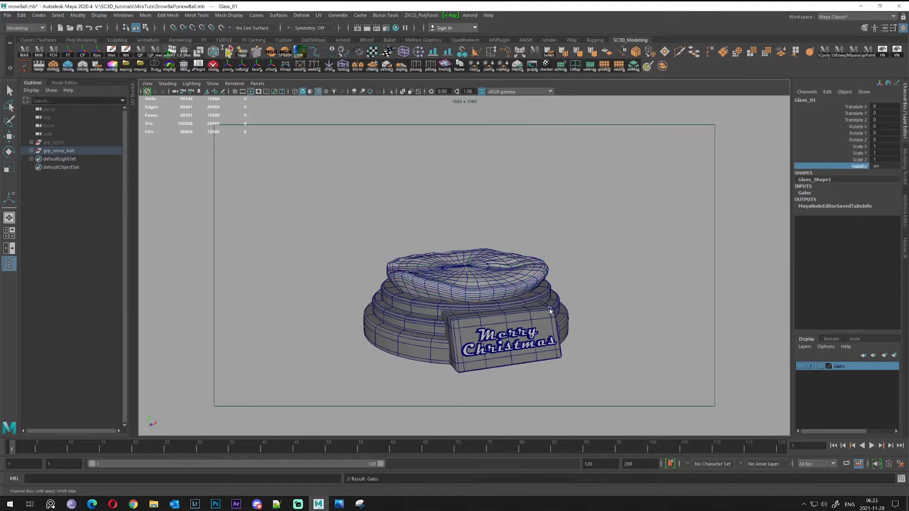
{"action": "left_click_drag", "start_coordinate": [335, 223], "coordinate": [606, 369]}
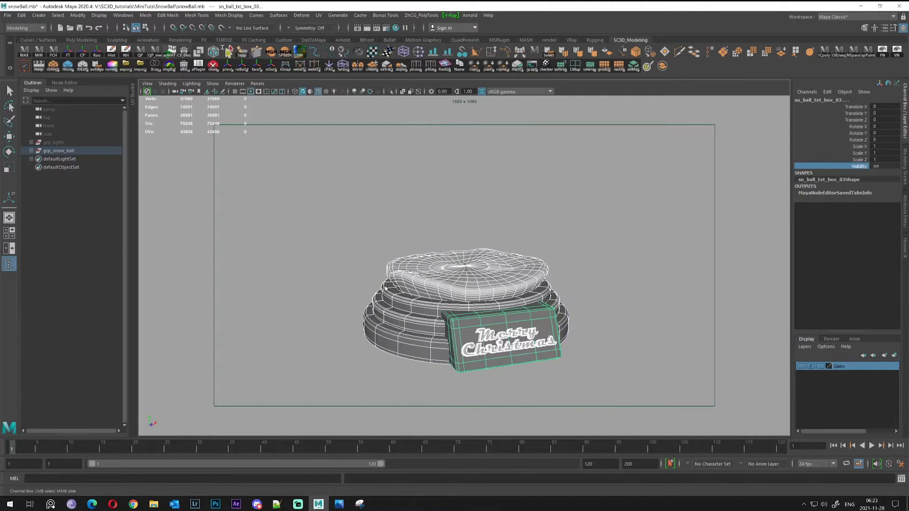
{"action": "left_click", "coordinate": [894, 356]}
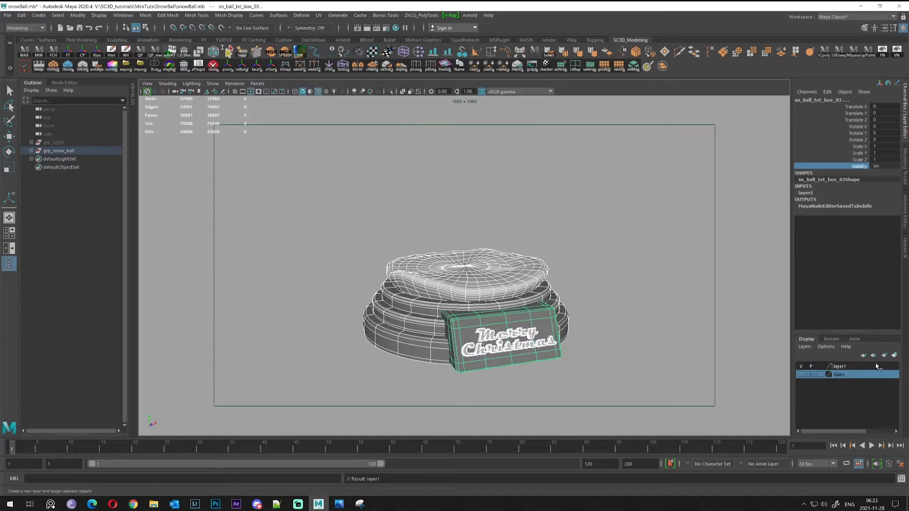
{"action": "double_click", "coordinate": [848, 368]}
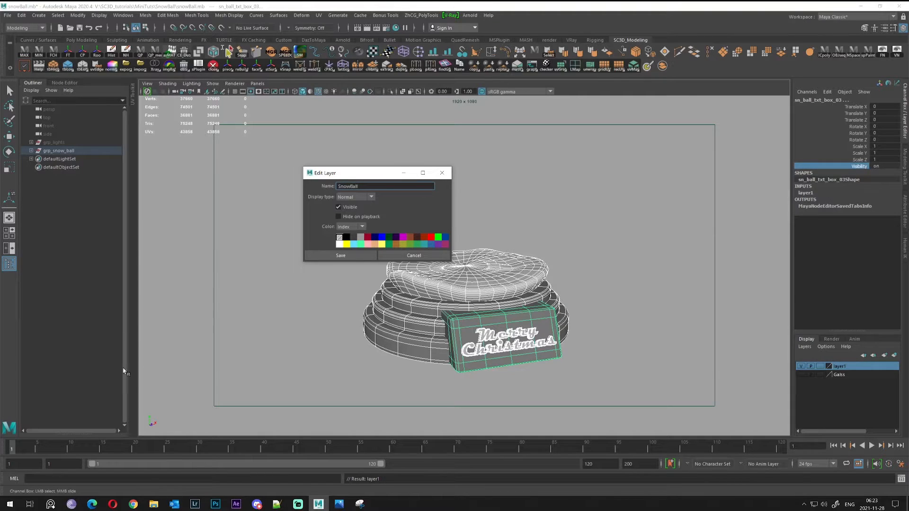
{"action": "left_click", "coordinate": [341, 255]}
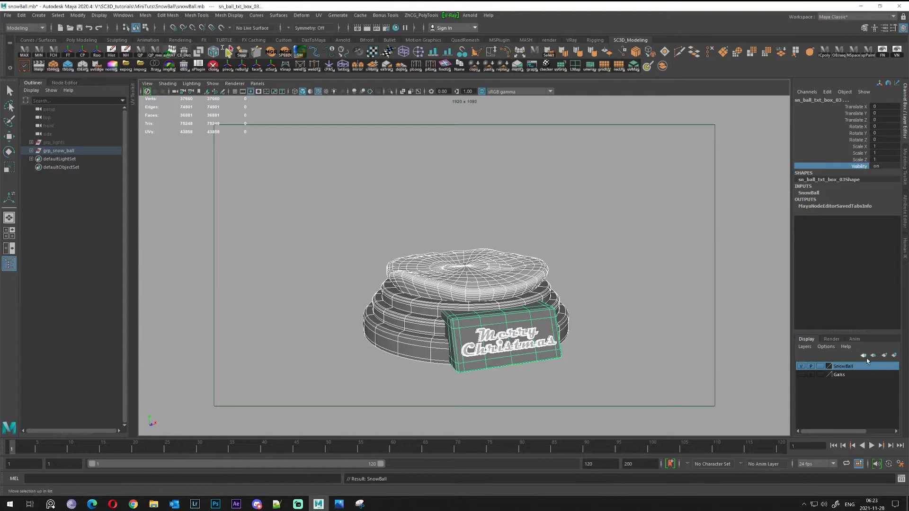
- Place the SnowBall layer below the Galss layer and set its display type to reference
{"action": "left_click_drag", "start_coordinate": [843, 367], "coordinate": [825, 378]}
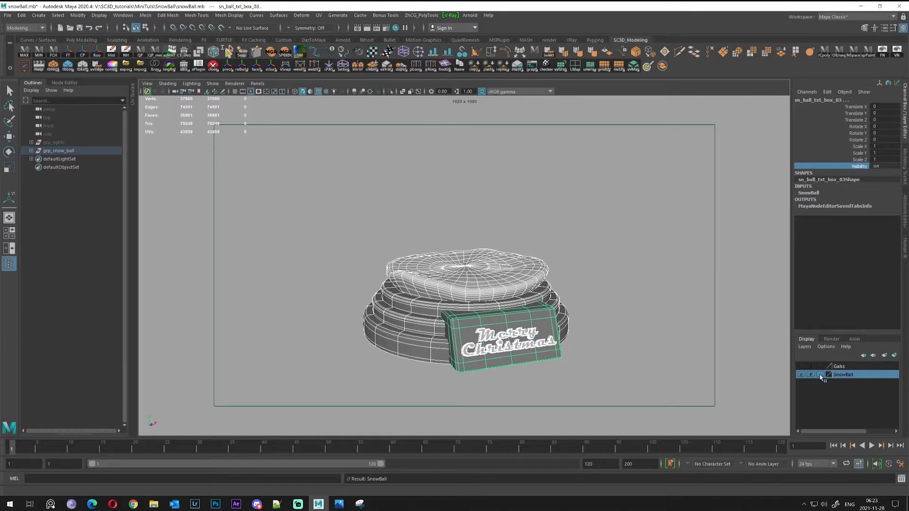
{"action": "left_click", "coordinate": [821, 375]}
{"action": "left_click", "coordinate": [821, 376]}
{"action": "left_click_drag", "start_coordinate": [553, 340], "coordinate": [318, 267], "text": "alt"}
{"action": "left_click", "coordinate": [319, 268]}
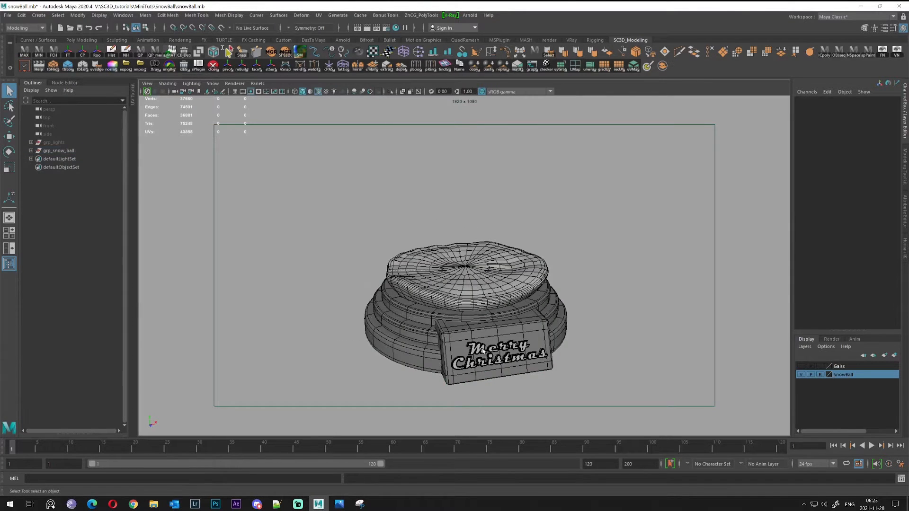
{"action": "middle_click_drag", "start_coordinate": [483, 351], "coordinate": [467, 321], "text": "alt"}
{"action": "scroll", "coordinate": [466, 321], "scroll_direction": "up", "scroll_amount": 4}
{"action": "left_click_drag", "start_coordinate": [467, 321], "coordinate": [480, 308], "text": "alt"}
- Set the Galss layer to reference display and make it visible again
{"action": "left_click", "coordinate": [850, 368]}
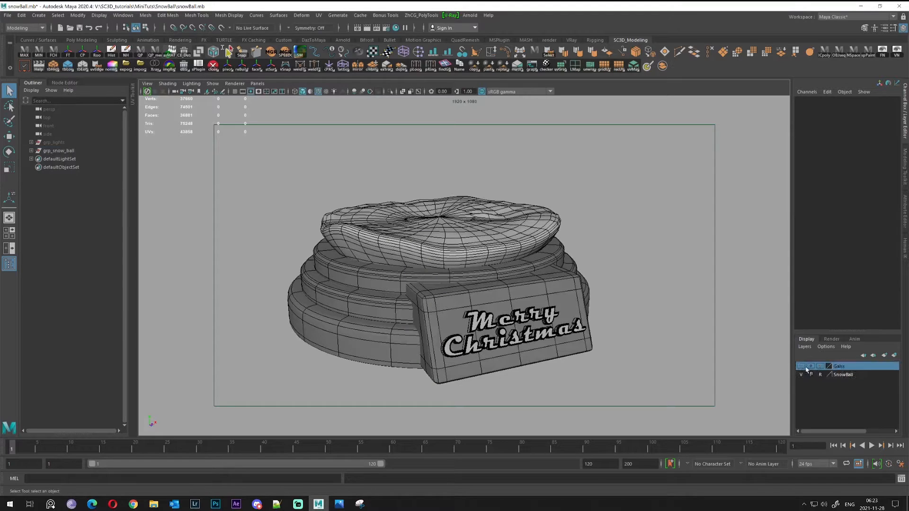
{"action": "left_click", "coordinate": [820, 367]}
{"action": "left_click", "coordinate": [821, 367]}
{"action": "left_click", "coordinate": [800, 367]}
{"action": "left_click_drag", "start_coordinate": [398, 257], "coordinate": [364, 171], "text": "alt"}
{"action": "left_click_drag", "start_coordinate": [518, 280], "coordinate": [770, 358], "text": "alt"}
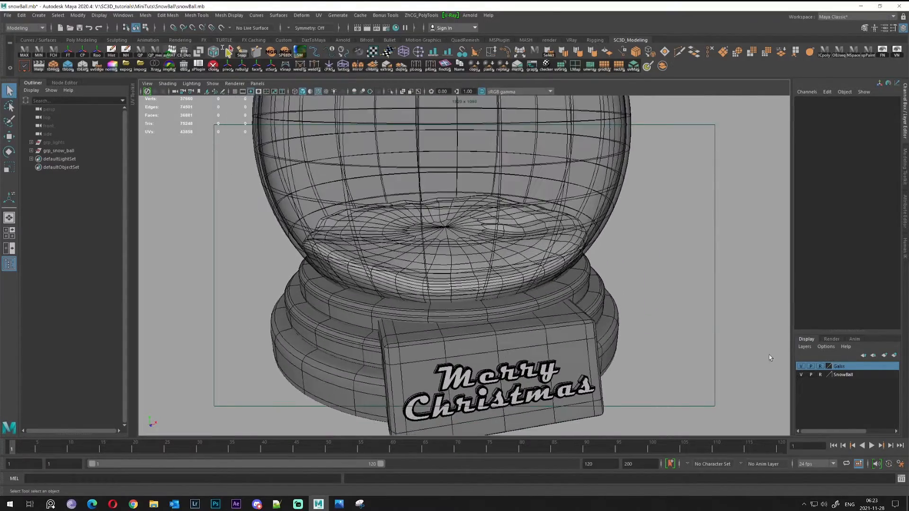
- Examine the complete snow globe, switching the Galss layer's visibility off and back on
{"action": "scroll", "coordinate": [475, 275], "scroll_direction": "down", "scroll_amount": 4}
{"action": "left_click_drag", "start_coordinate": [475, 275], "coordinate": [504, 245], "text": "alt"}
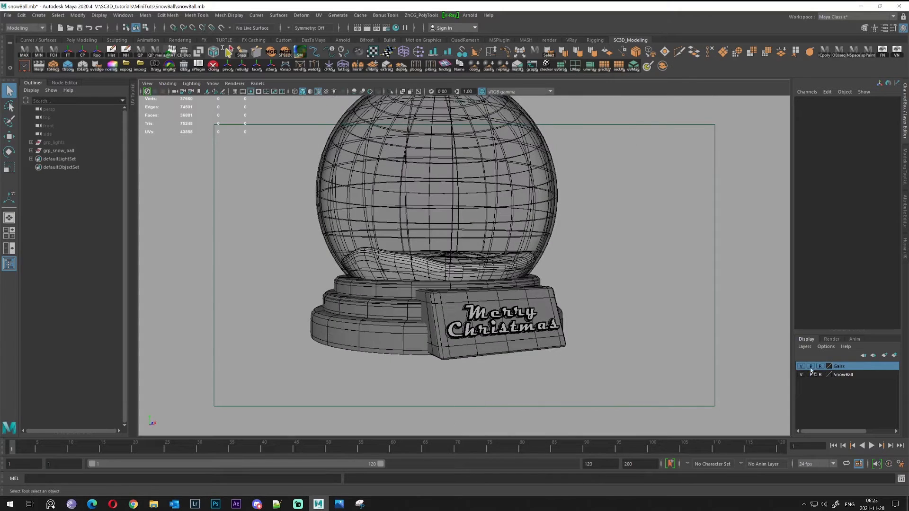
{"action": "left_click", "coordinate": [800, 368]}
{"action": "left_click", "coordinate": [800, 368]}
{"action": "scroll", "coordinate": [445, 228], "scroll_direction": "down", "scroll_amount": 3}
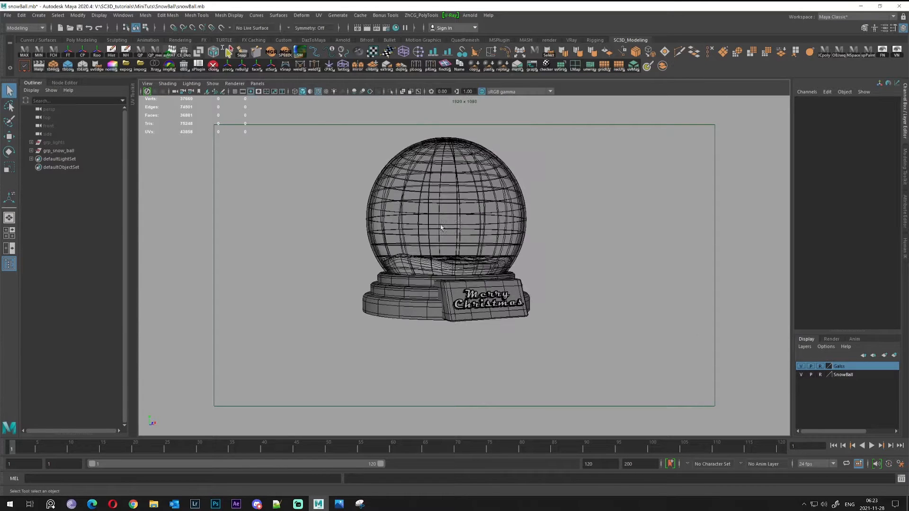
{"action": "middle_click_drag", "start_coordinate": [470, 230], "coordinate": [497, 258], "text": "alt"}
{"action": "scroll", "coordinate": [488, 248], "scroll_direction": "up", "scroll_amount": 1}
{"action": "left_click_drag", "start_coordinate": [497, 258], "coordinate": [545, 288], "text": "alt"}
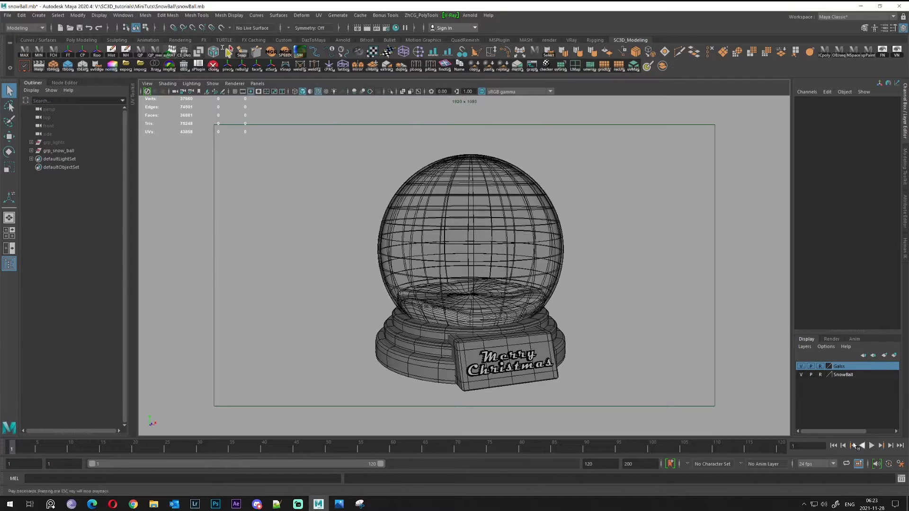
- Import SnowBall_interior_christmas_trees.mb from the SnowBall_interior_christmas_tree folder into the scene
{"action": "key", "text": "super+e"}
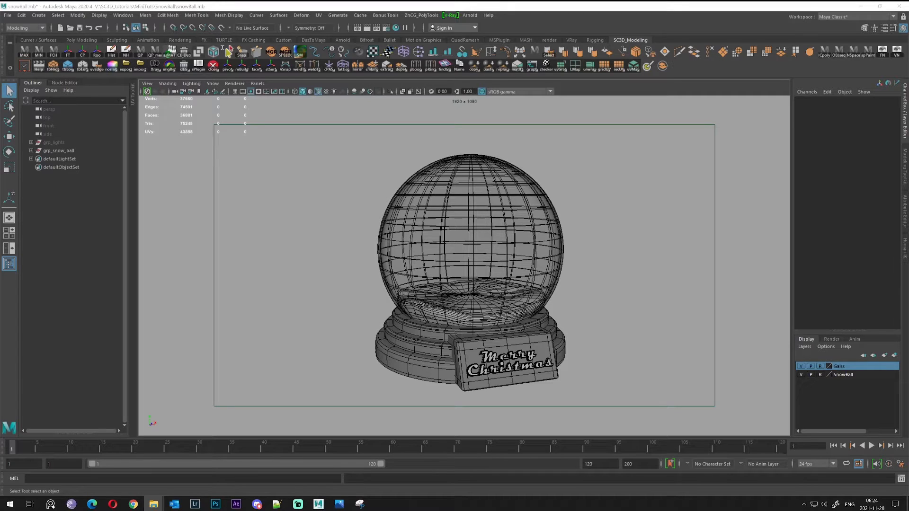
{"action": "left_click", "coordinate": [8, 15]}
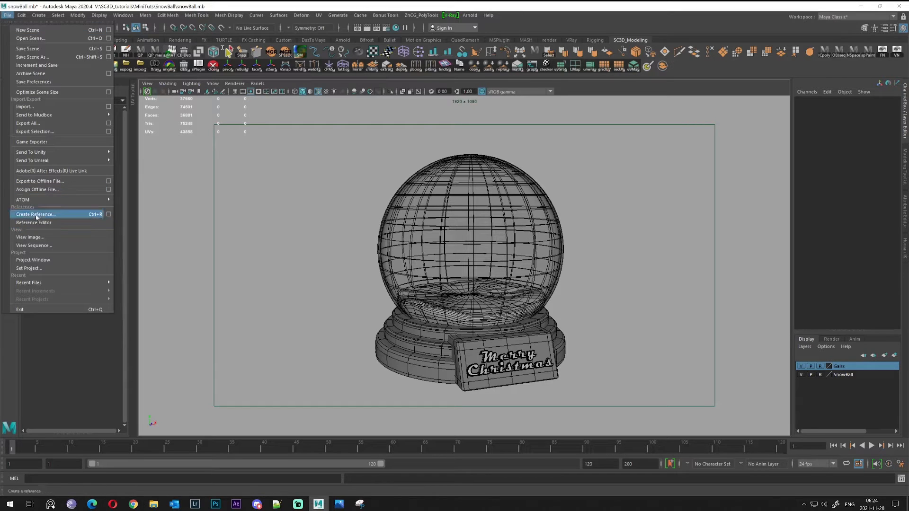
{"action": "left_click", "coordinate": [25, 107]}
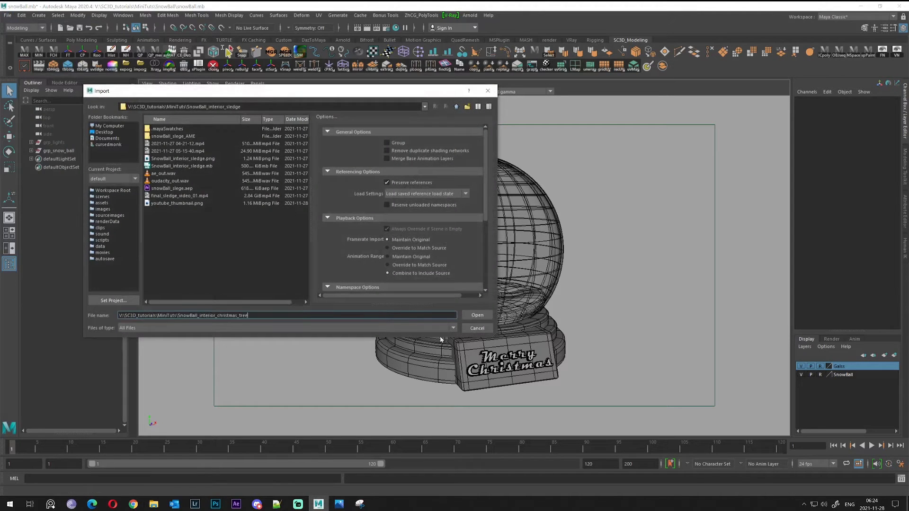
{"action": "left_click", "coordinate": [474, 316]}
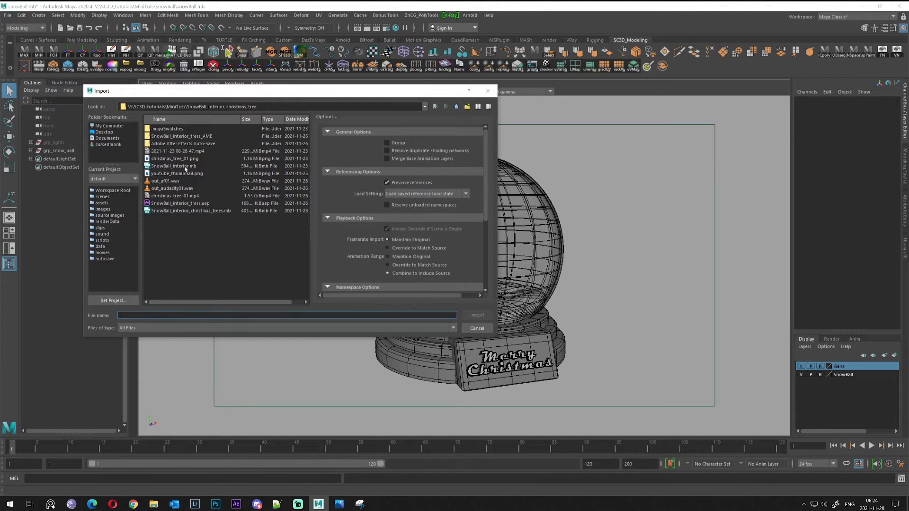
{"action": "left_click", "coordinate": [166, 211]}
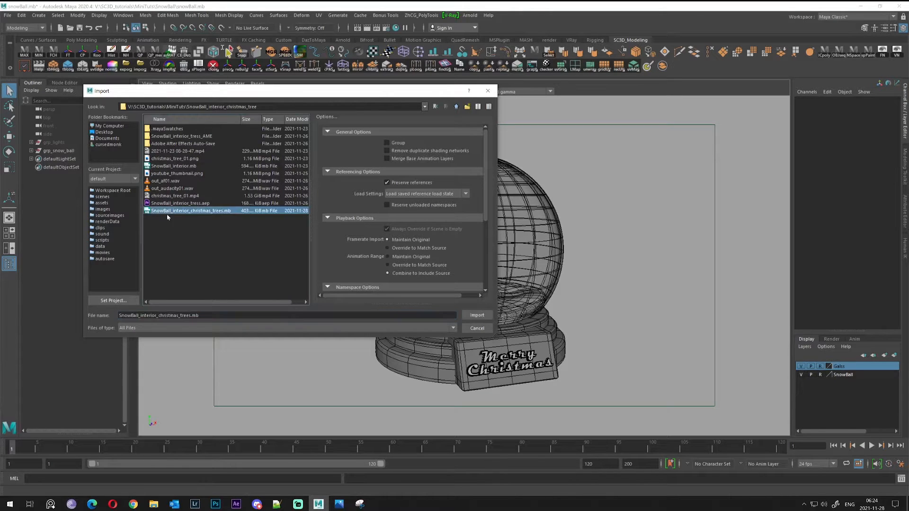
{"action": "left_click", "coordinate": [477, 316]}
- Move the imported Christmas tree group out behind the snow globe, to about -11 on the Z axis
{"action": "left_click_drag", "start_coordinate": [466, 290], "coordinate": [494, 268], "text": "alt"}
{"action": "left_click", "coordinate": [56, 161]}
{"action": "left_click_drag", "start_coordinate": [312, 213], "coordinate": [374, 204], "text": "alt"}
{"action": "key", "text": "w"}
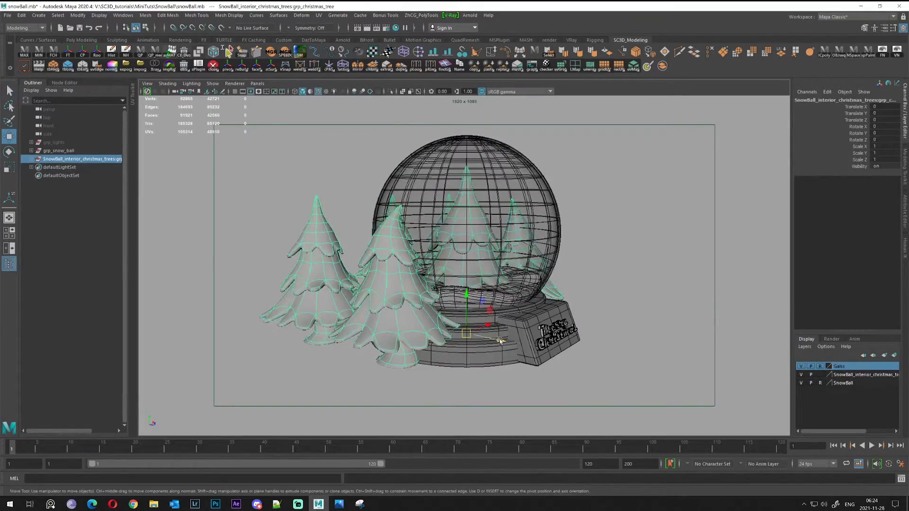
{"action": "left_click_drag", "start_coordinate": [495, 326], "coordinate": [426, 242]}
{"action": "middle_click_drag", "start_coordinate": [426, 241], "coordinate": [450, 221], "text": "alt"}
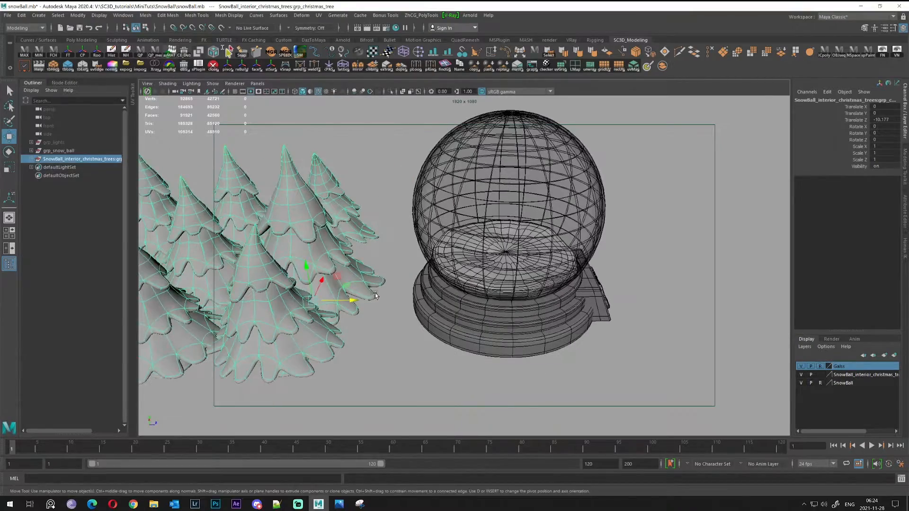
{"action": "left_click_drag", "start_coordinate": [355, 299], "coordinate": [334, 297]}
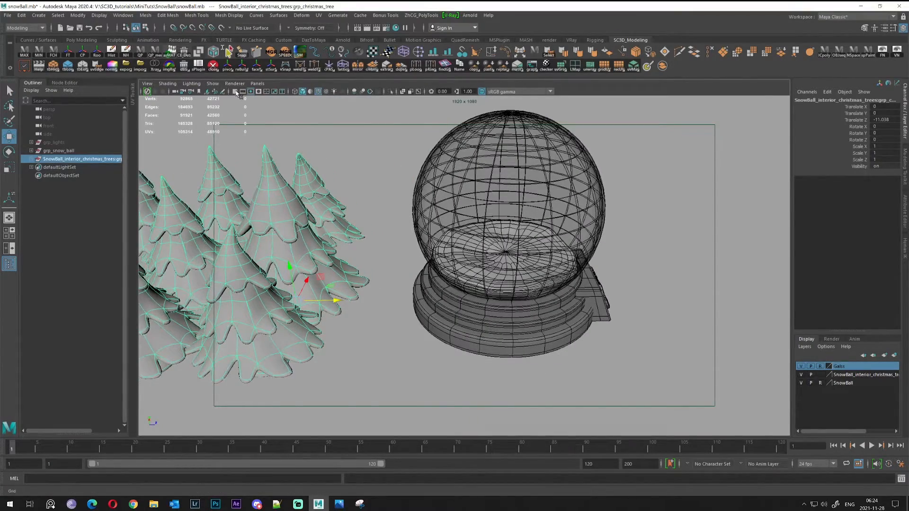
- Show the viewport grid again and check where the trees stand relative to the snow globe
{"action": "left_click", "coordinate": [236, 92]}
{"action": "scroll", "coordinate": [439, 211], "scroll_direction": "down", "scroll_amount": 3}
{"action": "scroll", "coordinate": [439, 213], "scroll_direction": "up", "scroll_amount": 4}
{"action": "left_click_drag", "start_coordinate": [439, 213], "coordinate": [401, 273], "text": "alt"}
{"action": "left_click_drag", "start_coordinate": [463, 277], "coordinate": [402, 242], "text": "alt"}
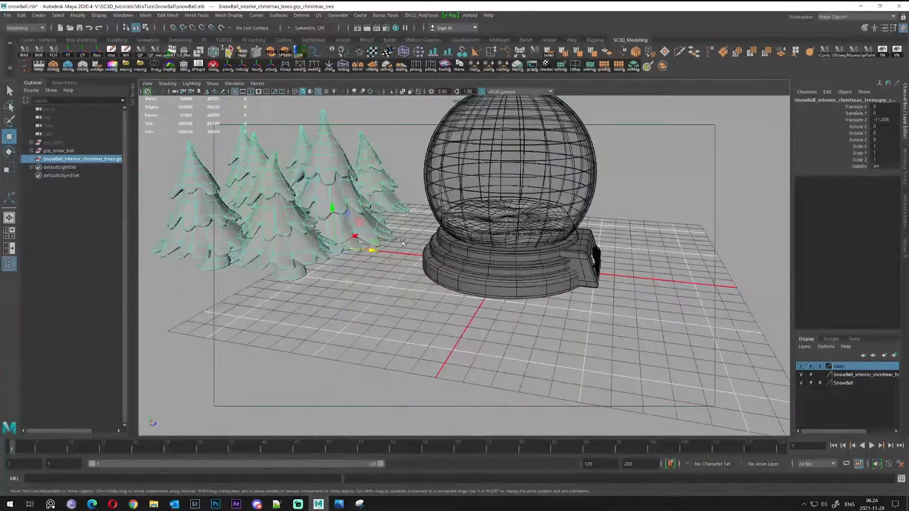
{"action": "left_click_drag", "start_coordinate": [344, 275], "coordinate": [458, 240], "text": "alt"}
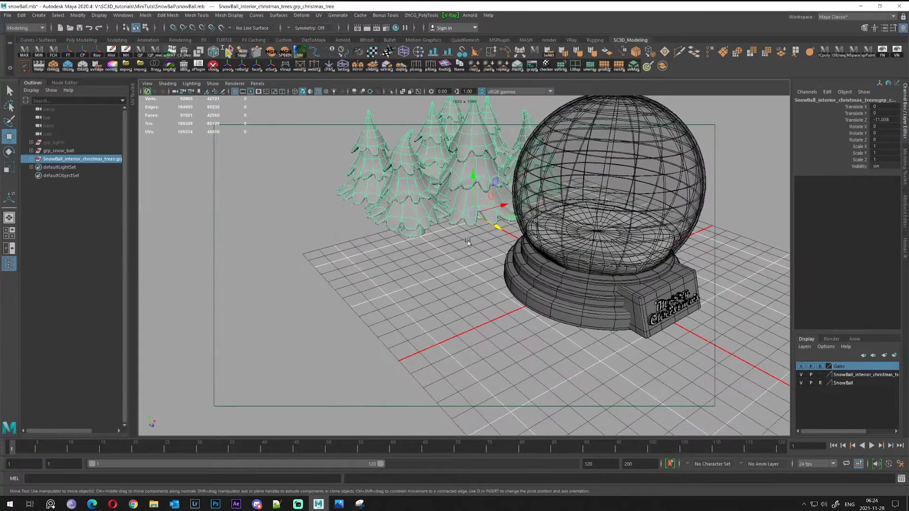
- Import SnowBall_interior_house.mb from the SnowBall_interior_house folder into the scene
{"action": "left_click", "coordinate": [7, 15]}
{"action": "left_click", "coordinate": [40, 108]}
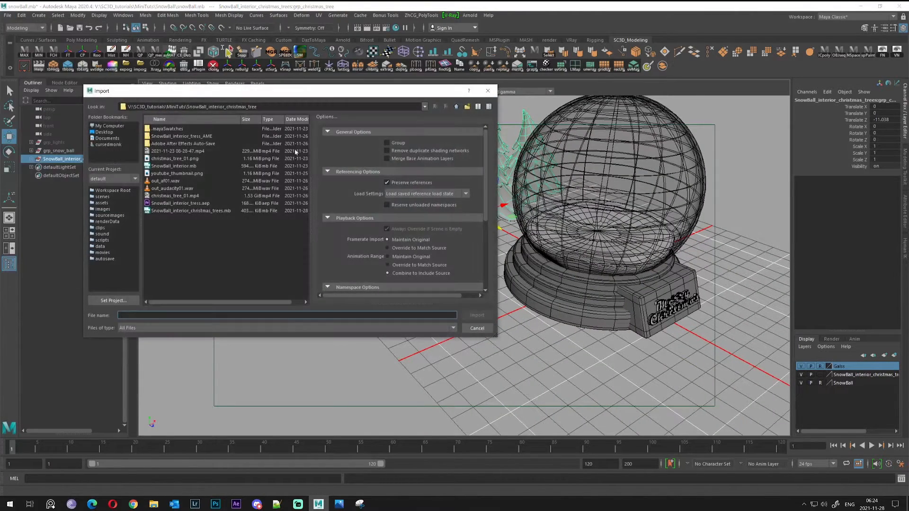
{"action": "left_click", "coordinate": [457, 107]}
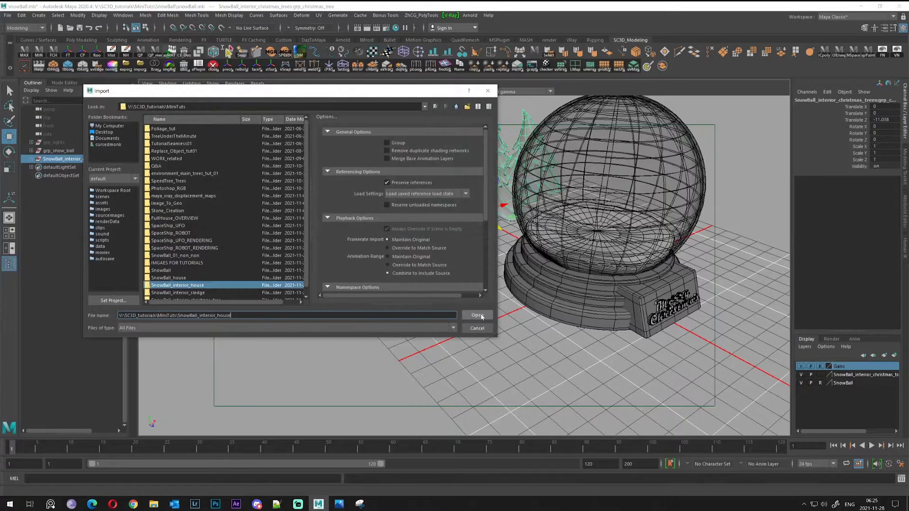
{"action": "double_click", "coordinate": [178, 285]}
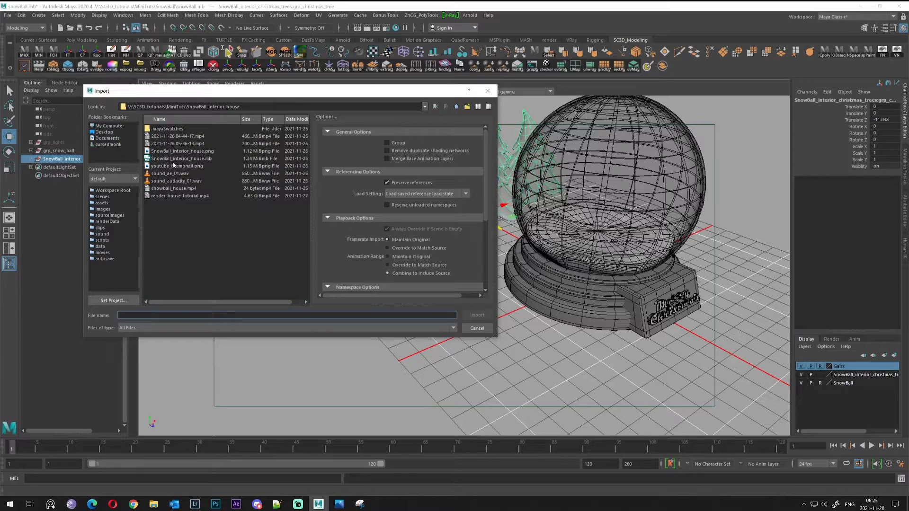
{"action": "left_click", "coordinate": [209, 152]}
{"action": "left_click", "coordinate": [175, 159]}
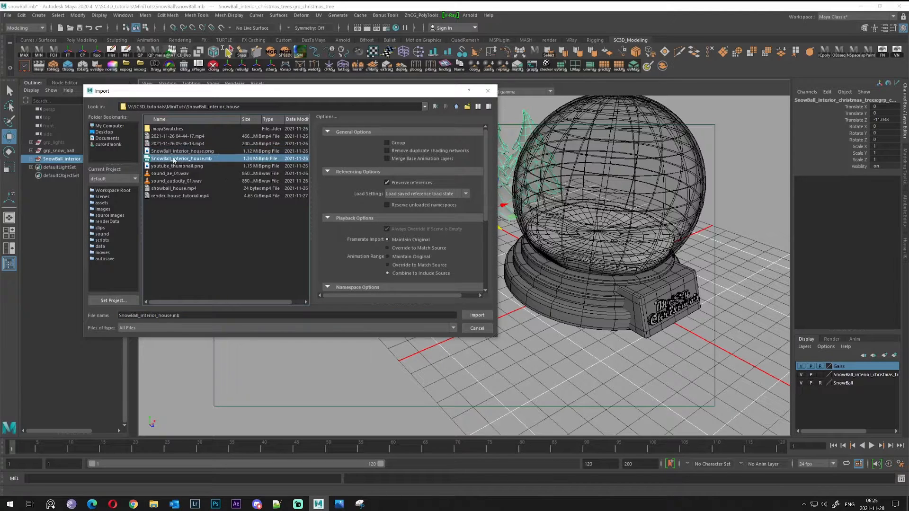
{"action": "left_click", "coordinate": [478, 315]}
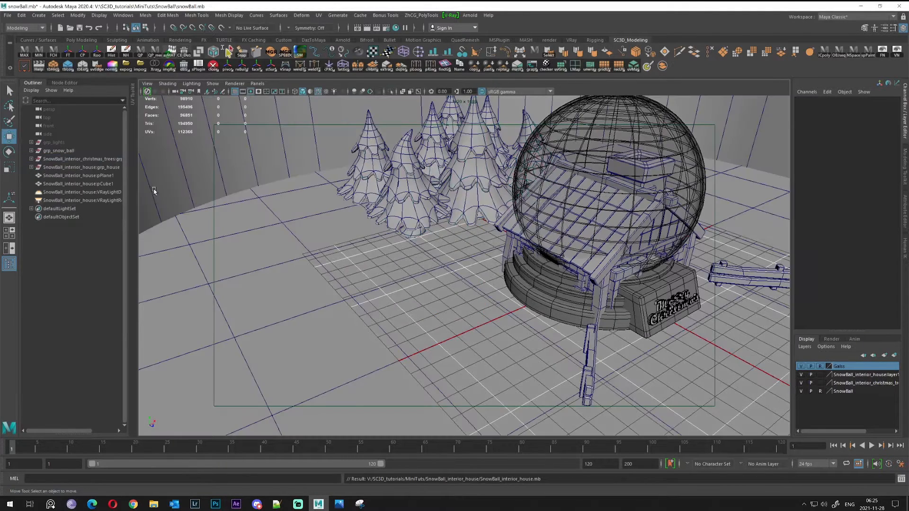
- Delete the backdrop plane, backdrop cube and V-Ray lights that came in with the house, keeping only its group
{"action": "scroll", "coordinate": [431, 235], "scroll_direction": "down", "scroll_amount": 5}
{"action": "scroll", "coordinate": [431, 235], "scroll_direction": "down", "scroll_amount": 3}
{"action": "left_click_drag", "start_coordinate": [431, 234], "coordinate": [435, 159], "text": "alt"}
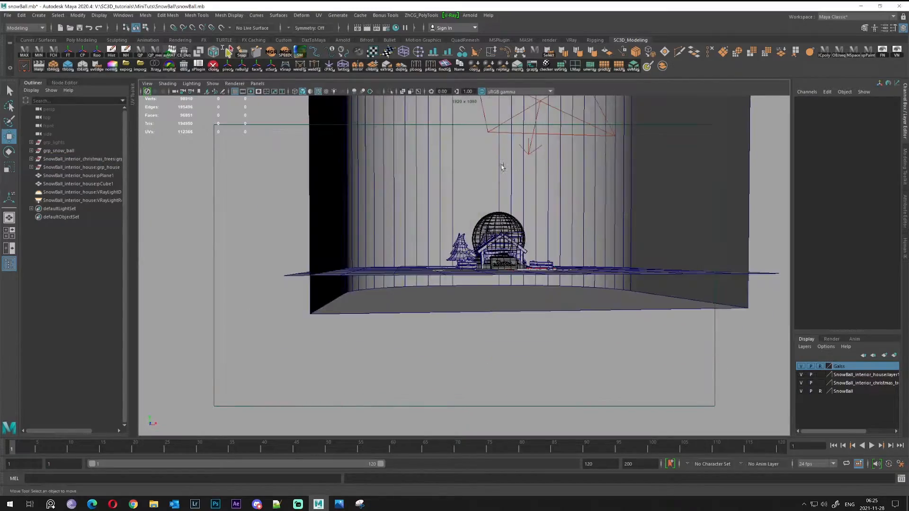
{"action": "middle_click_drag", "start_coordinate": [425, 107], "coordinate": [372, 182], "text": "alt"}
{"action": "left_click_drag", "start_coordinate": [308, 149], "coordinate": [494, 207]}
{"action": "key", "text": "Delete"}
{"action": "left_click", "coordinate": [720, 335]}
{"action": "key", "text": "Delete"}
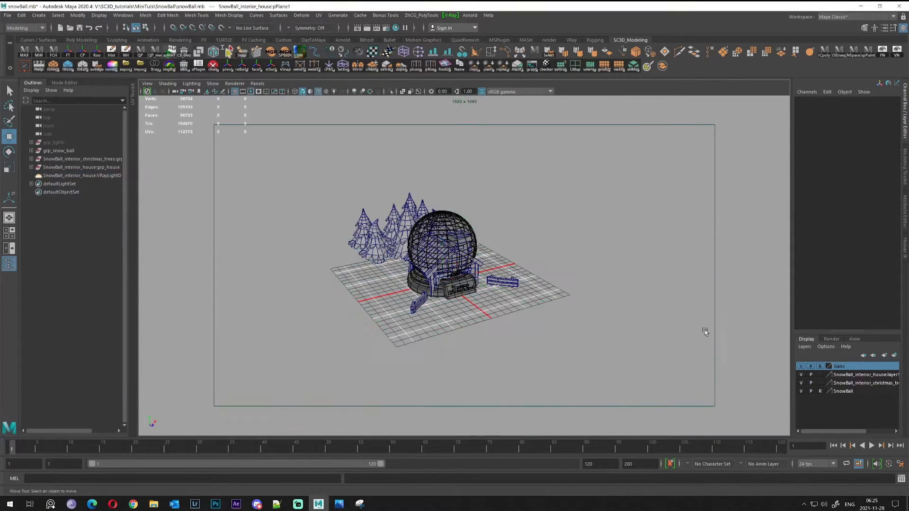
{"action": "left_click", "coordinate": [66, 175]}
{"action": "key", "text": "Delete"}
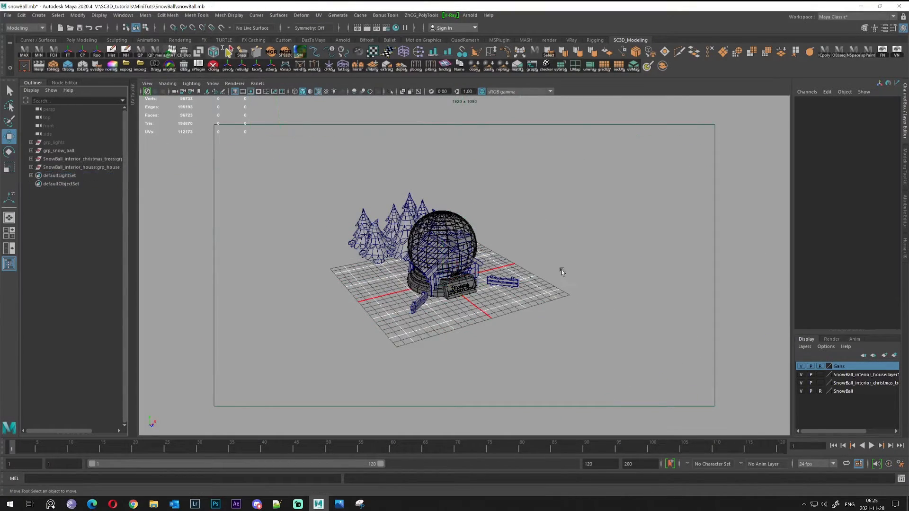
- Move the imported house group out of the snow globe to its negative X side, beyond the edge of the grid
{"action": "right_click_drag", "start_coordinate": [410, 227], "coordinate": [571, 249], "text": "alt"}
{"action": "left_click_drag", "start_coordinate": [571, 250], "coordinate": [529, 258], "text": "alt"}
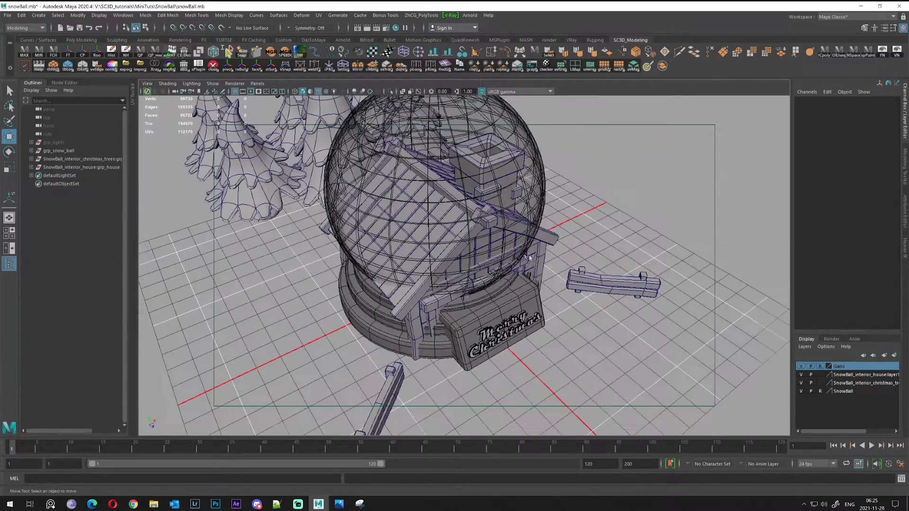
{"action": "left_click", "coordinate": [79, 168]}
{"action": "left_click_drag", "start_coordinate": [370, 284], "coordinate": [447, 226], "text": "alt"}
{"action": "left_click", "coordinate": [555, 257]}
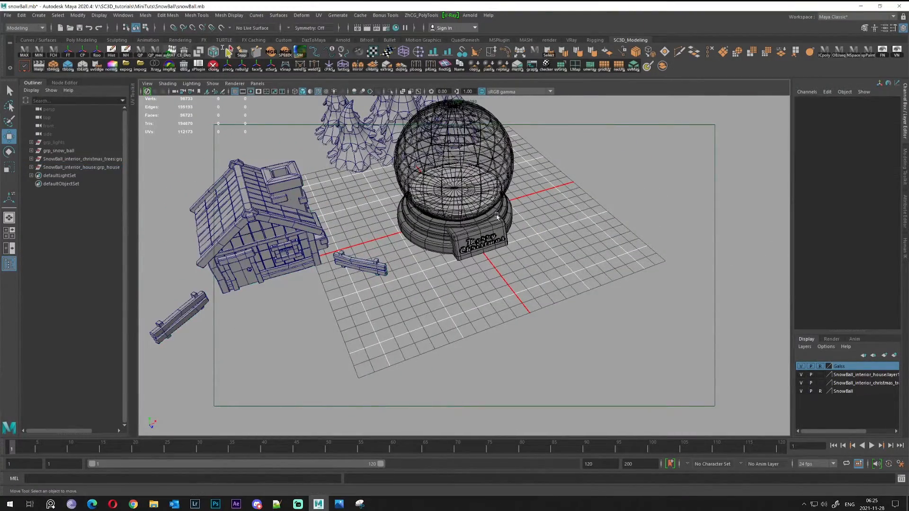
- Import SnowBall_interior_sledge.mb from the SnowBall_interior_sledge folder into the scene
{"action": "key", "text": "super+e"}
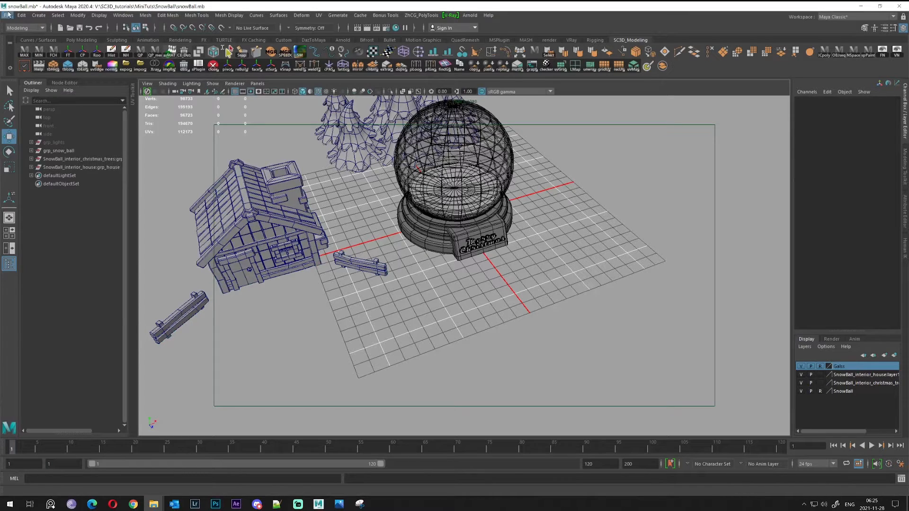
{"action": "left_click", "coordinate": [8, 15]}
{"action": "left_click", "coordinate": [24, 106]}
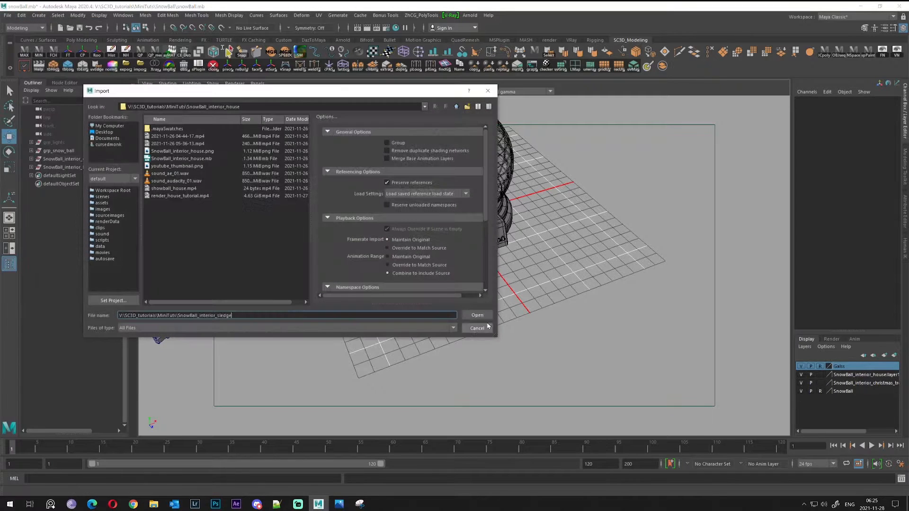
{"action": "left_click", "coordinate": [166, 166]}
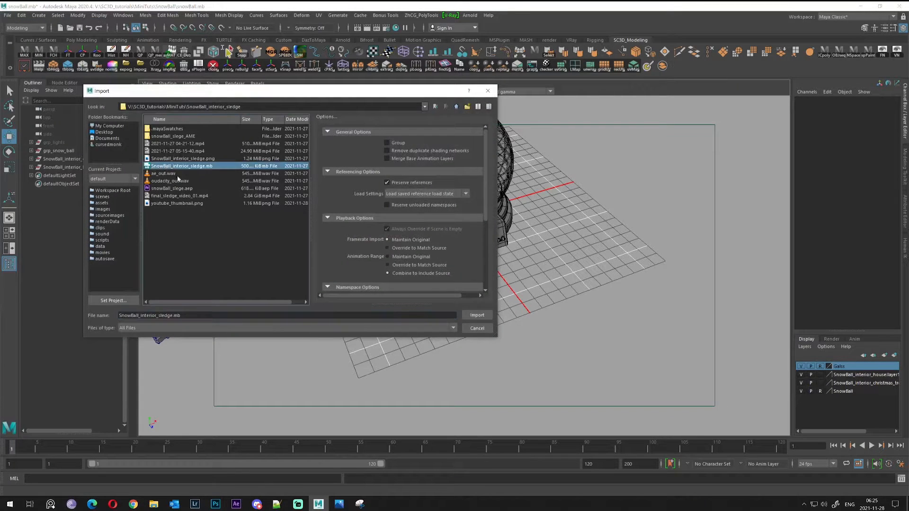
{"action": "left_click", "coordinate": [477, 314]}
- Delete the backdrop cube and V-Ray lights that came in with the sledge
{"action": "scroll", "coordinate": [302, 187], "scroll_direction": "down", "scroll_amount": 5}
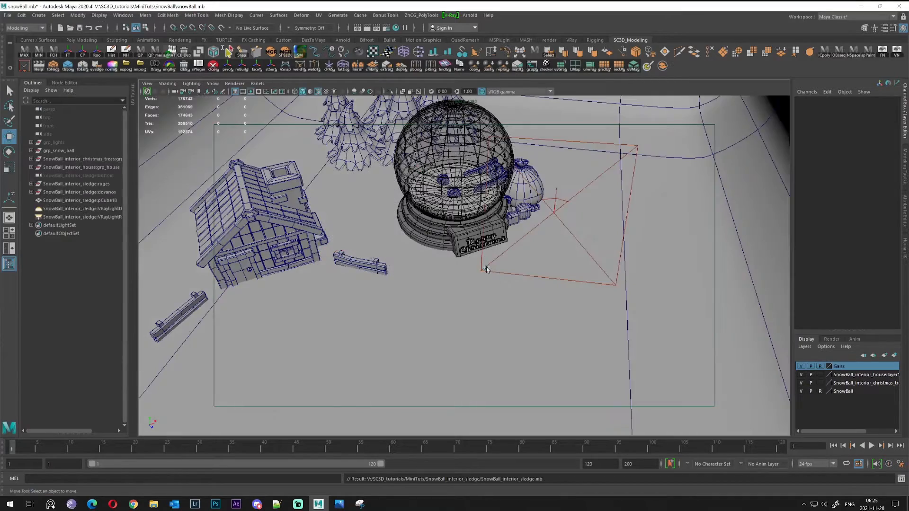
{"action": "left_click_drag", "start_coordinate": [302, 187], "coordinate": [360, 142], "text": "alt"}
{"action": "left_click", "coordinate": [556, 180]}
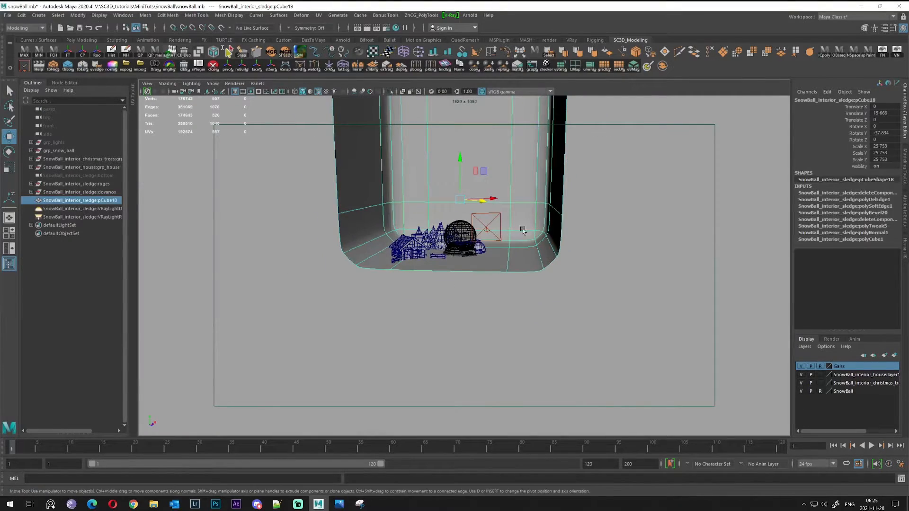
{"action": "key", "text": "Delete"}
{"action": "scroll", "coordinate": [464, 227], "scroll_direction": "up", "scroll_amount": 6}
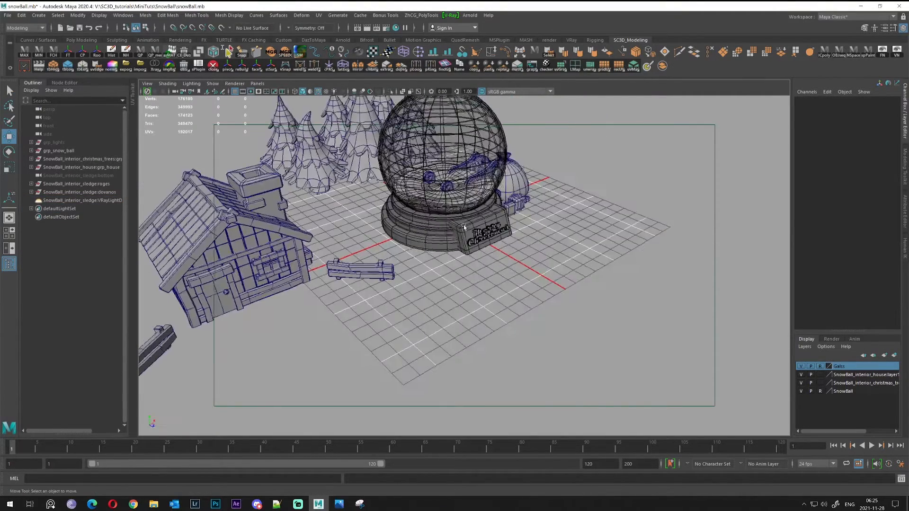
{"action": "left_click_drag", "start_coordinate": [464, 227], "coordinate": [466, 266], "text": "alt"}
{"action": "left_click", "coordinate": [63, 200]}
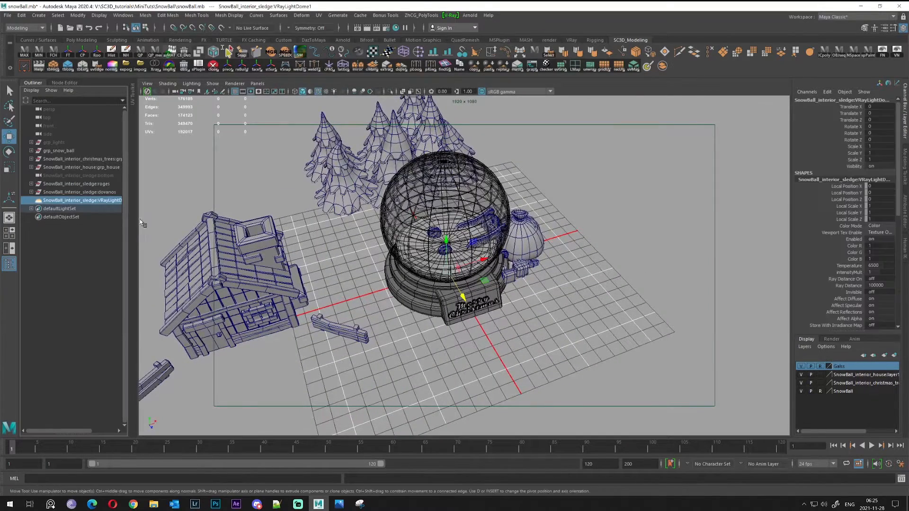
{"action": "key", "text": "Delete"}
- Move the imported roges and dovanos groups together out of the globe, to about 10.6 on X and 2 on Z
{"action": "left_click", "coordinate": [76, 184]}
{"action": "left_click", "coordinate": [78, 192], "text": "shift"}
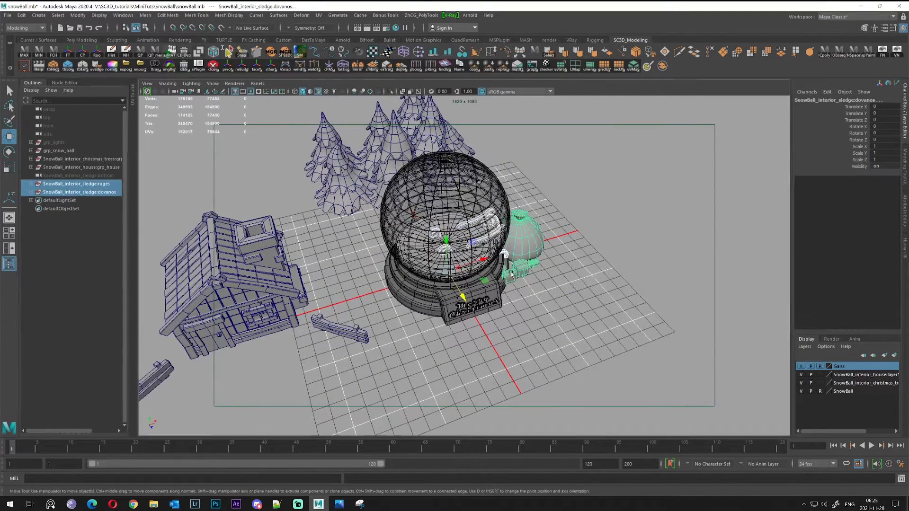
{"action": "left_click_drag", "start_coordinate": [455, 285], "coordinate": [616, 260]}
{"action": "middle_click_drag", "start_coordinate": [590, 280], "coordinate": [544, 275], "text": "alt"}
{"action": "left_click_drag", "start_coordinate": [544, 275], "coordinate": [265, 236], "text": "alt"}
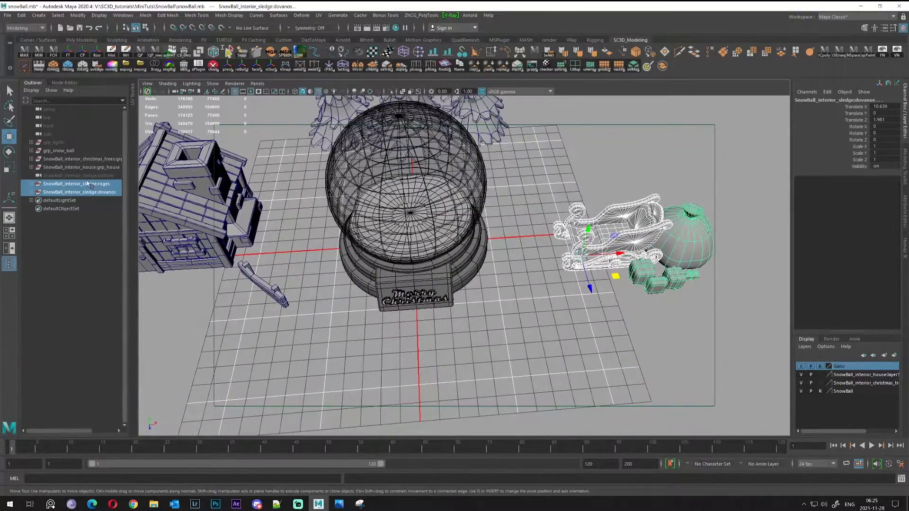
{"action": "left_click_drag", "start_coordinate": [592, 284], "coordinate": [180, 185], "text": "alt"}
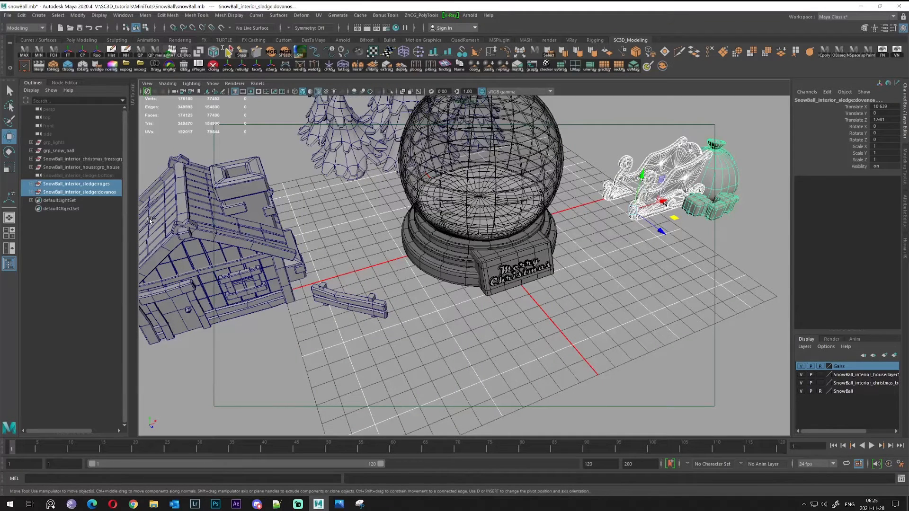
- Group the roges and dovanos sledge groups together and name the new group grp_sledge
{"action": "key", "text": "ctrl+g"}
{"action": "double_click", "coordinate": [83, 185]}
{"action": "type", "text": "gr"}
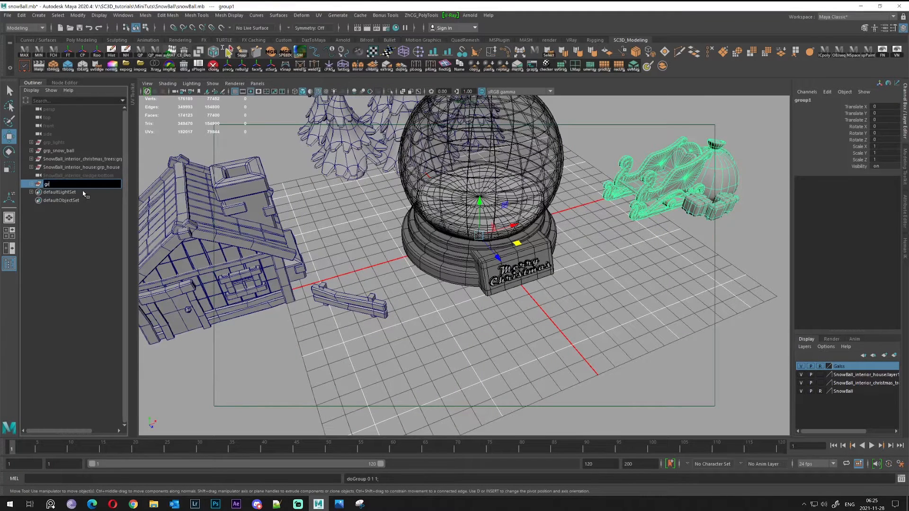
{"action": "type", "text": "p_sledge"}
{"action": "key", "text": "Return"}
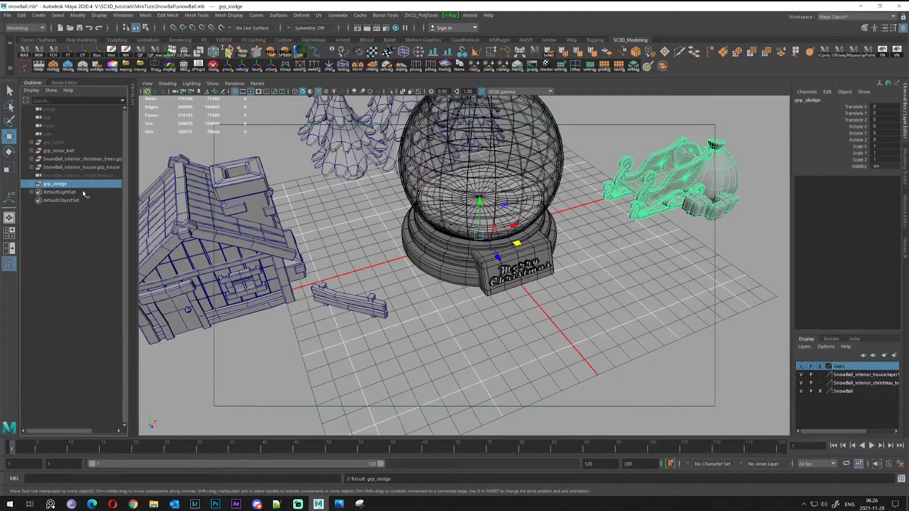
- Reorder the display layers so that SnowBall is first and Galss is last
{"action": "left_click_drag", "start_coordinate": [471, 266], "coordinate": [393, 275], "text": "alt"}
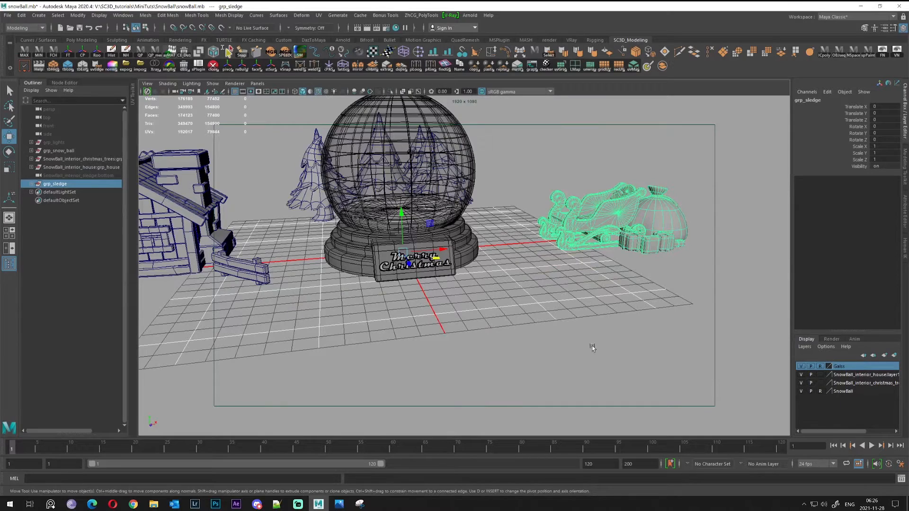
{"action": "left_click_drag", "start_coordinate": [593, 349], "coordinate": [784, 408], "text": "alt"}
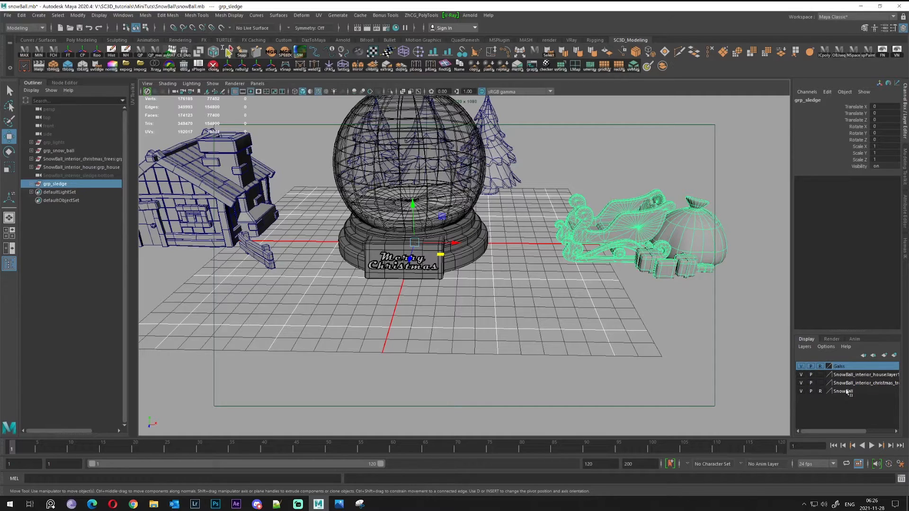
{"action": "left_click", "coordinate": [874, 356]}
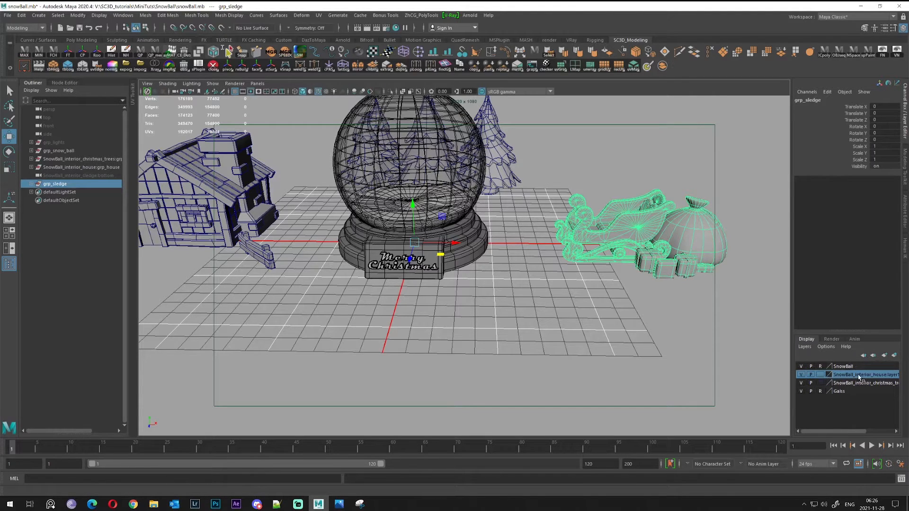
{"action": "double_click", "coordinate": [848, 376]}
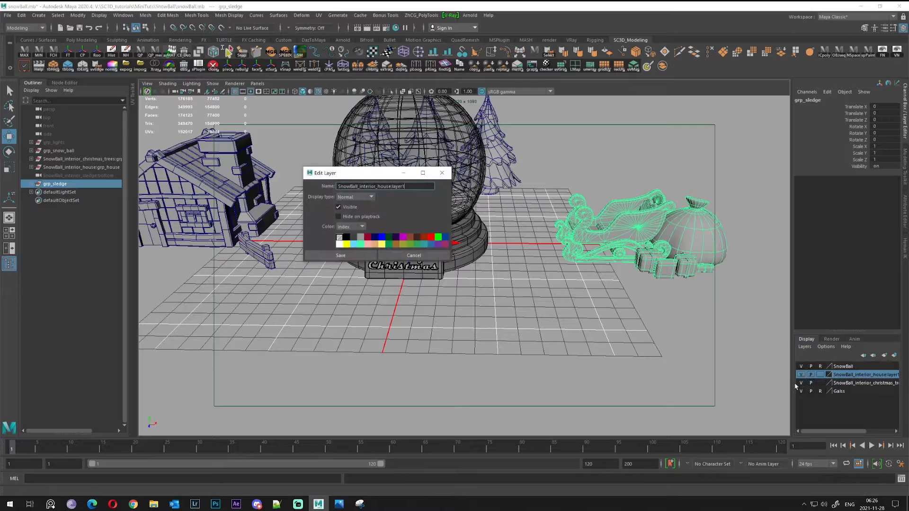
{"action": "left_click", "coordinate": [442, 172]}
{"action": "double_click", "coordinate": [851, 375]}
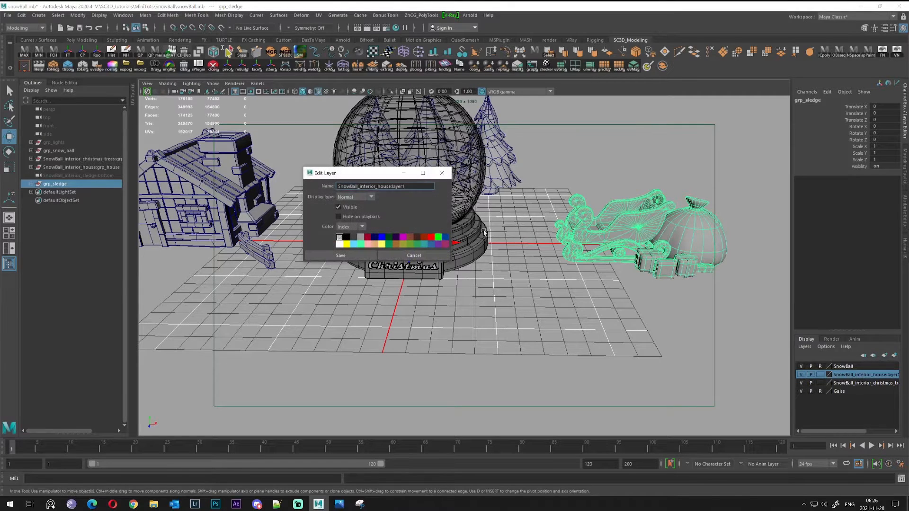
{"action": "left_click", "coordinate": [414, 255]}
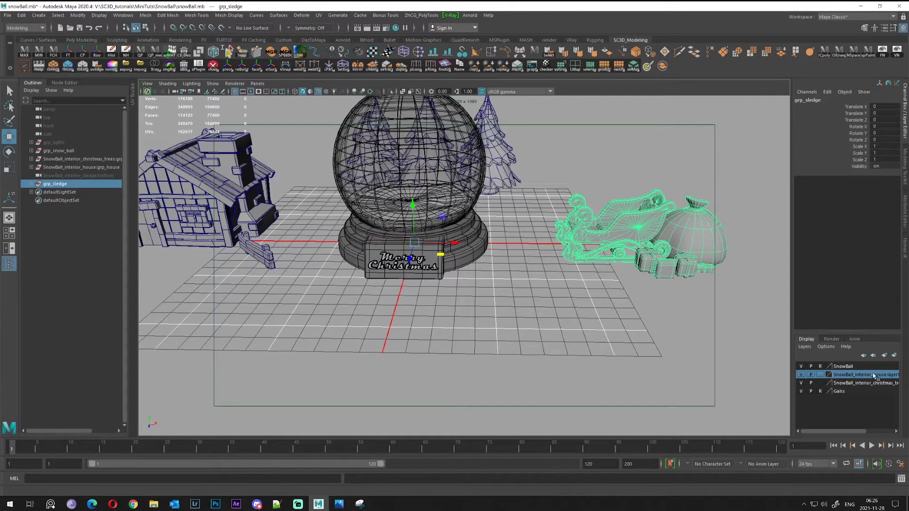
- Delete the two display layers imported with the house and the Christmas trees
{"action": "right_click", "coordinate": [827, 376]}
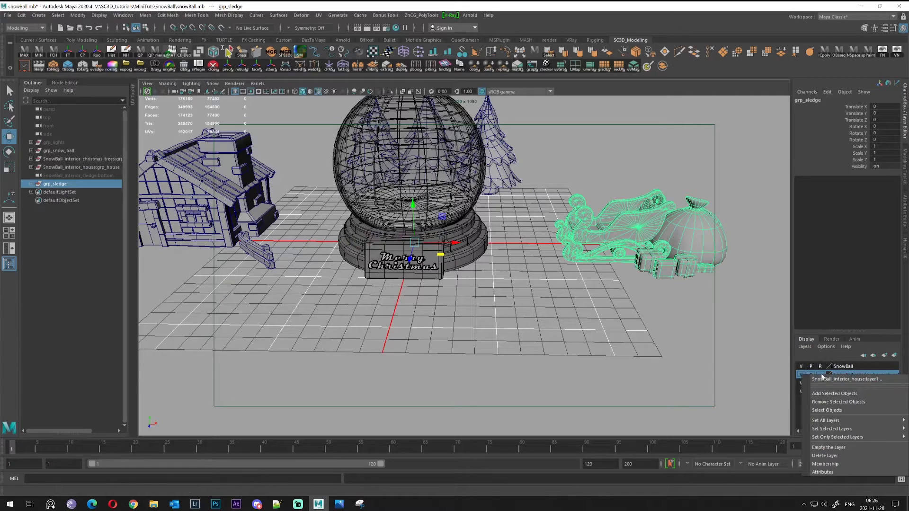
{"action": "left_click", "coordinate": [830, 456]}
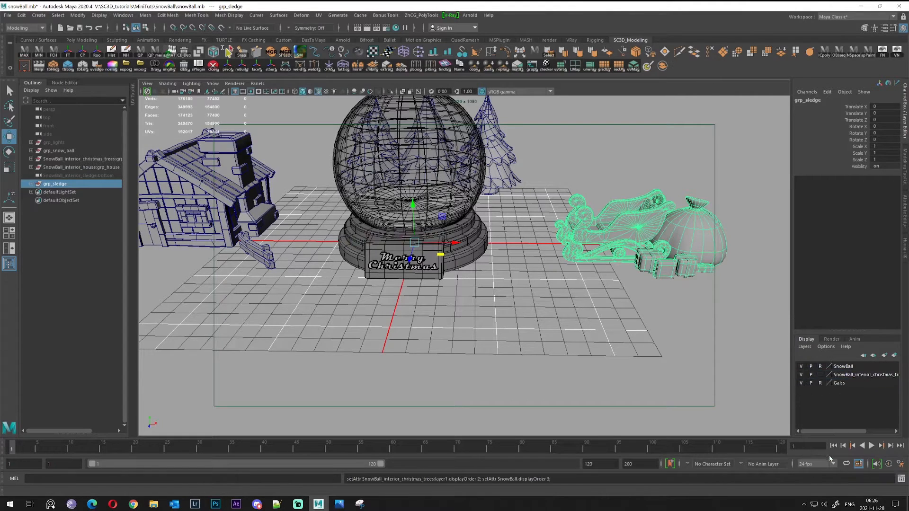
{"action": "right_click", "coordinate": [843, 376]}
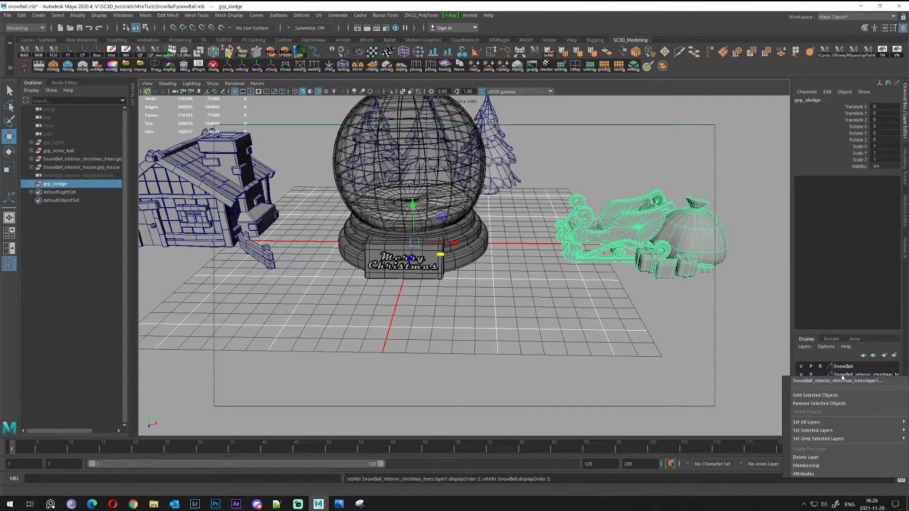
{"action": "left_click", "coordinate": [813, 457]}
- Switch the SnowBall and Galss layers off and back on, and examine how the house, trees and sledge surround the globe
{"action": "left_click", "coordinate": [802, 366]}
{"action": "left_click", "coordinate": [802, 374]}
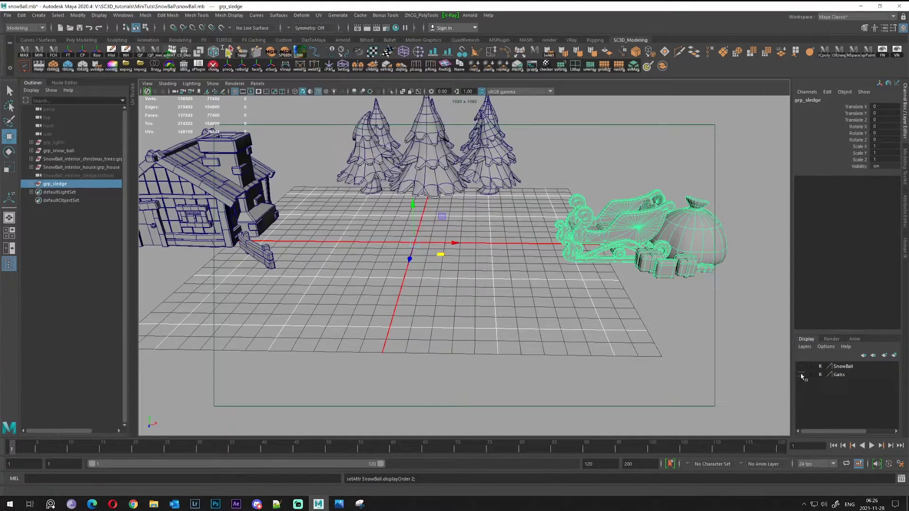
{"action": "left_click", "coordinate": [802, 374]}
{"action": "left_click", "coordinate": [801, 367]}
{"action": "left_click_drag", "start_coordinate": [616, 275], "coordinate": [583, 320], "text": "alt"}
{"action": "scroll", "coordinate": [582, 321], "scroll_direction": "up", "scroll_amount": 4}
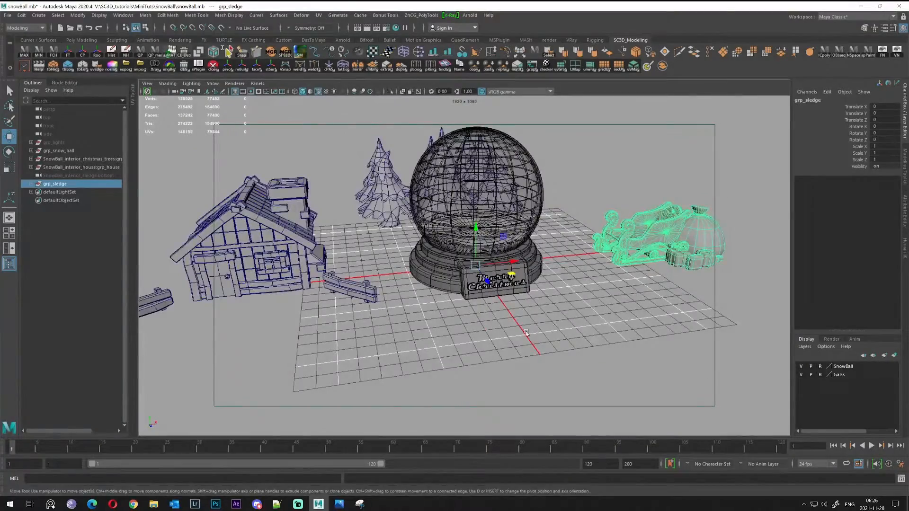
{"action": "left_click_drag", "start_coordinate": [526, 333], "coordinate": [495, 308], "text": "alt"}
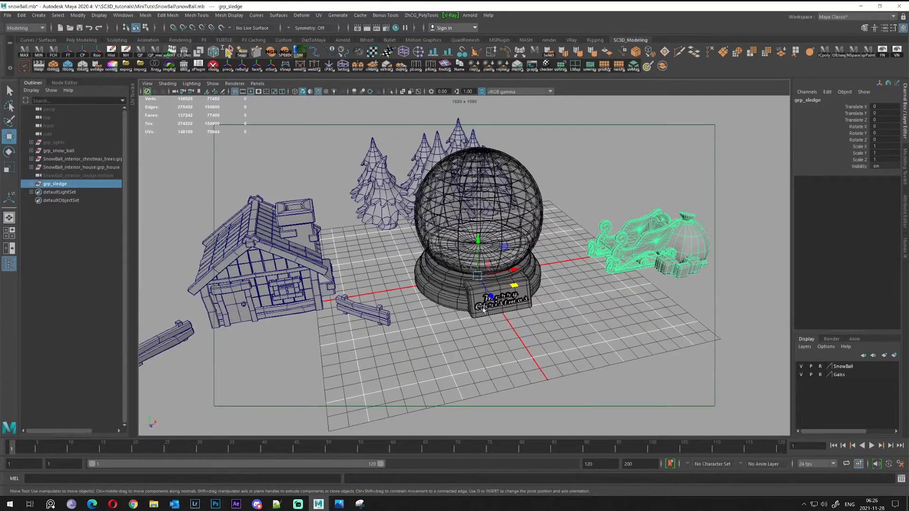
{"action": "right_click_drag", "start_coordinate": [483, 309], "coordinate": [528, 323], "text": "alt"}
{"action": "middle_click_drag", "start_coordinate": [402, 259], "coordinate": [555, 242], "text": "alt"}
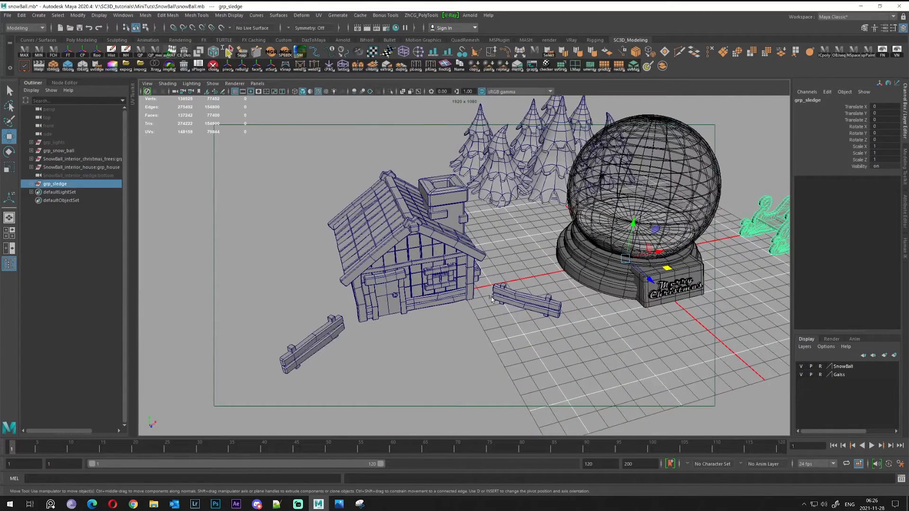
- Delete the bottom camera that was imported with the sledge
{"action": "left_click", "coordinate": [64, 175]}
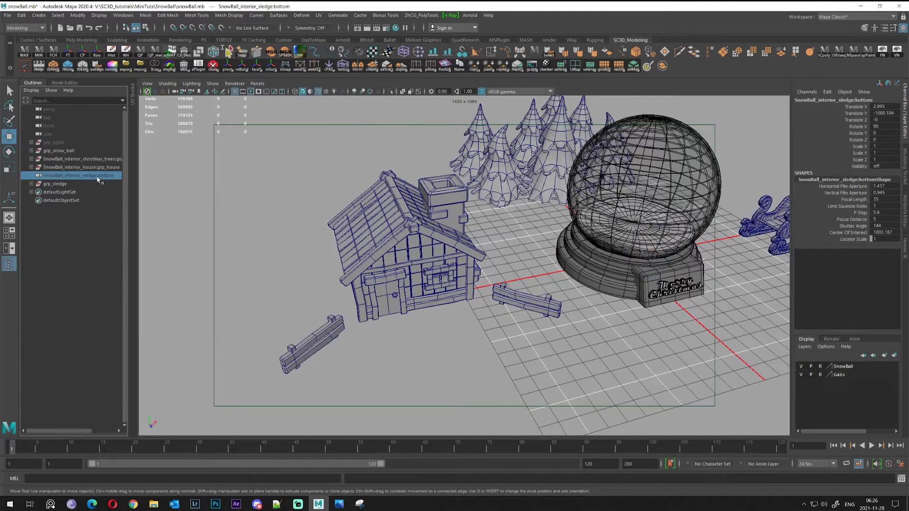
{"action": "key", "text": "Delete"}
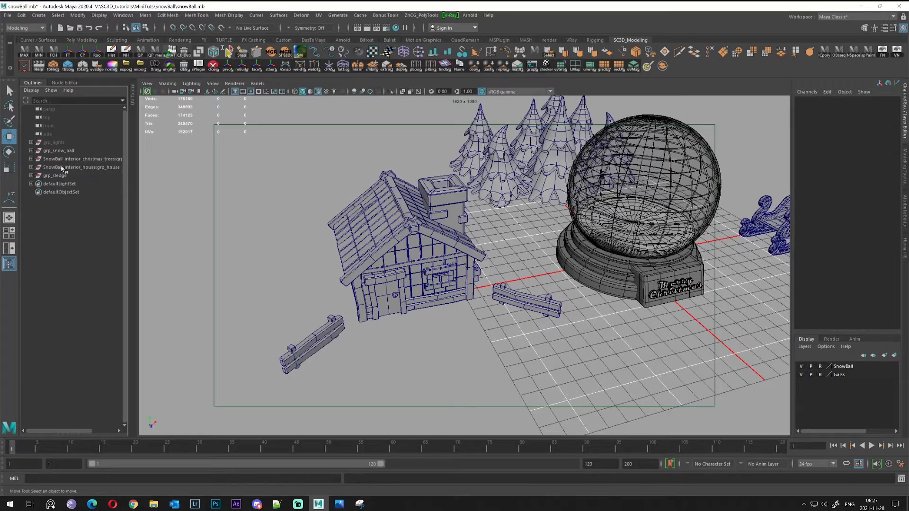
- Move the house group into the snow globe to about X -0.187, Y 2.994, Z -0.034, above the base
{"action": "scroll", "coordinate": [543, 277], "scroll_direction": "down", "scroll_amount": 5}
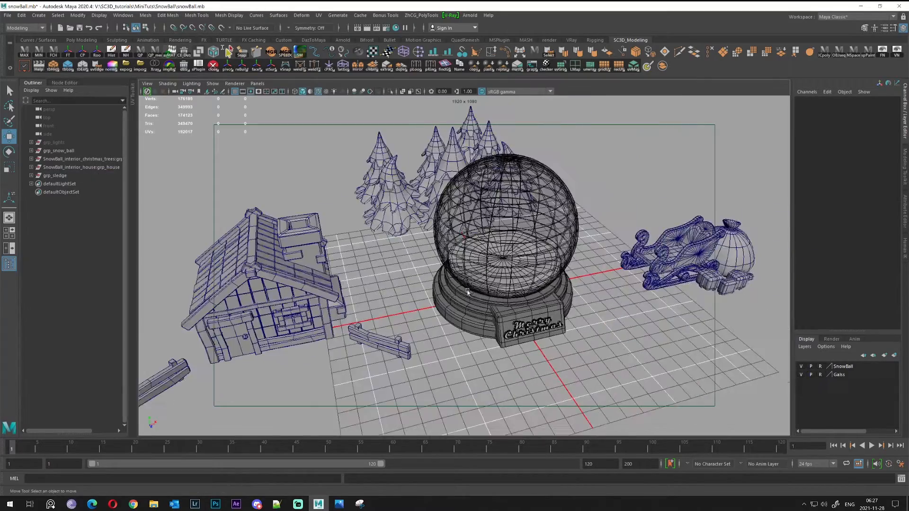
{"action": "left_click_drag", "start_coordinate": [543, 278], "coordinate": [461, 259], "text": "alt"}
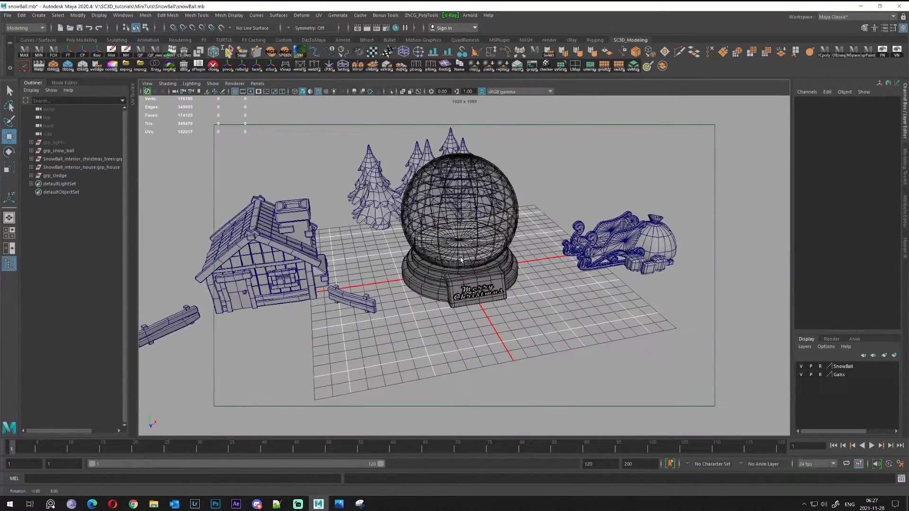
{"action": "middle_click_drag", "start_coordinate": [444, 239], "coordinate": [484, 223], "text": "alt"}
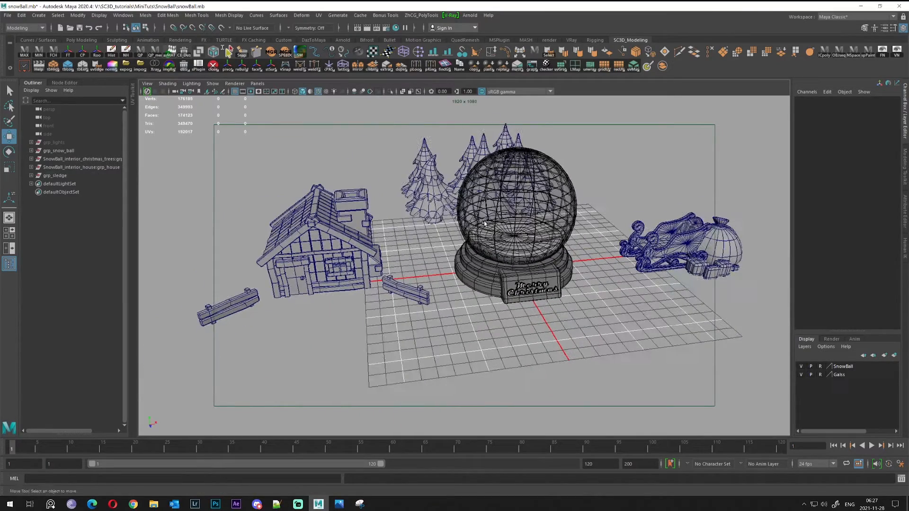
{"action": "left_click", "coordinate": [76, 159]}
{"action": "left_click", "coordinate": [66, 167]}
{"action": "left_click_drag", "start_coordinate": [334, 225], "coordinate": [543, 289], "text": "alt"}
{"action": "left_click_drag", "start_coordinate": [543, 289], "coordinate": [582, 237], "text": "alt"}
{"action": "right_click_drag", "start_coordinate": [582, 237], "coordinate": [625, 213], "text": "alt"}
{"action": "middle_click_drag", "start_coordinate": [625, 213], "coordinate": [549, 288], "text": "alt"}
{"action": "left_click_drag", "start_coordinate": [484, 283], "coordinate": [484, 222]}
{"action": "right_click_drag", "start_coordinate": [483, 222], "coordinate": [526, 229], "text": "alt"}
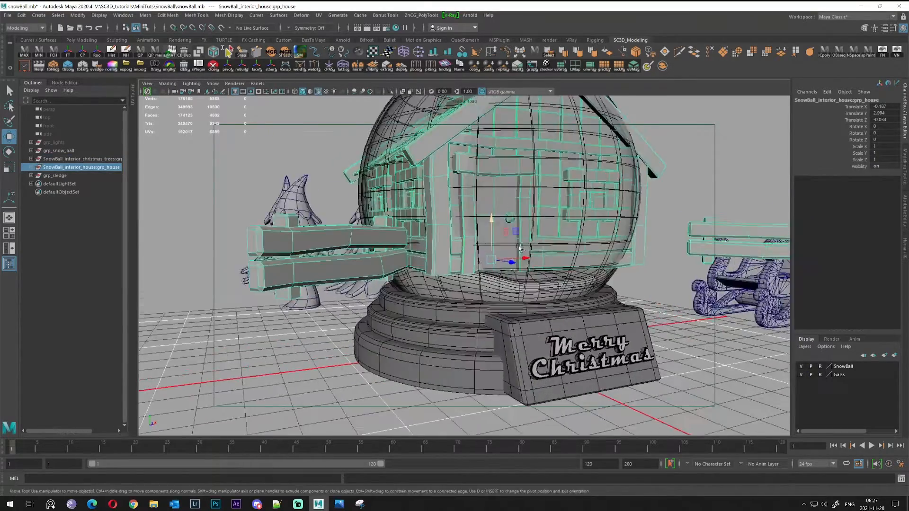
- Scale the house group down uniformly to about 0.259 so it fits inside the globe
{"action": "left_click_drag", "start_coordinate": [462, 225], "coordinate": [505, 283], "text": "alt"}
{"action": "key", "text": "r"}
{"action": "left_click_drag", "start_coordinate": [486, 248], "coordinate": [216, 164]}
{"action": "right_click_drag", "start_coordinate": [407, 237], "coordinate": [586, 298], "text": "alt"}
{"action": "left_click_drag", "start_coordinate": [587, 298], "coordinate": [559, 246], "text": "alt"}
{"action": "right_click_drag", "start_coordinate": [558, 246], "coordinate": [546, 232], "text": "alt"}
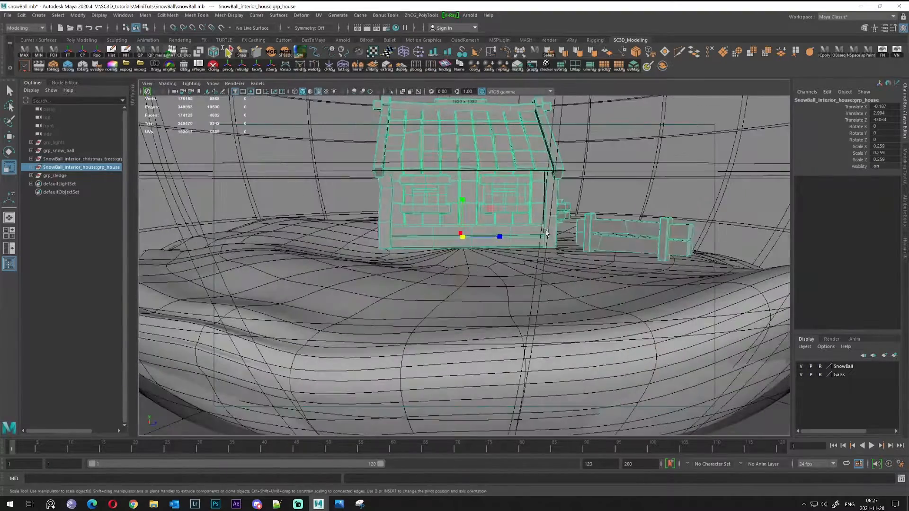
- Move the house group down and back onto the snow, to about X -0.122, Y 2.818, Z -0.859
{"action": "left_click_drag", "start_coordinate": [462, 235], "coordinate": [519, 264]}
{"action": "scroll", "coordinate": [512, 245], "scroll_direction": "up", "scroll_amount": 5}
{"action": "left_click_drag", "start_coordinate": [484, 236], "coordinate": [515, 224]}
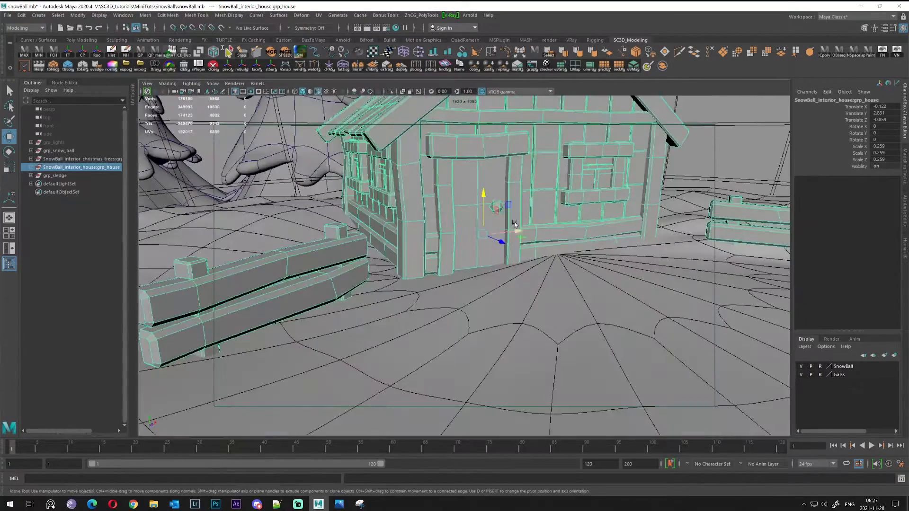
{"action": "left_click_drag", "start_coordinate": [482, 194], "coordinate": [549, 229]}
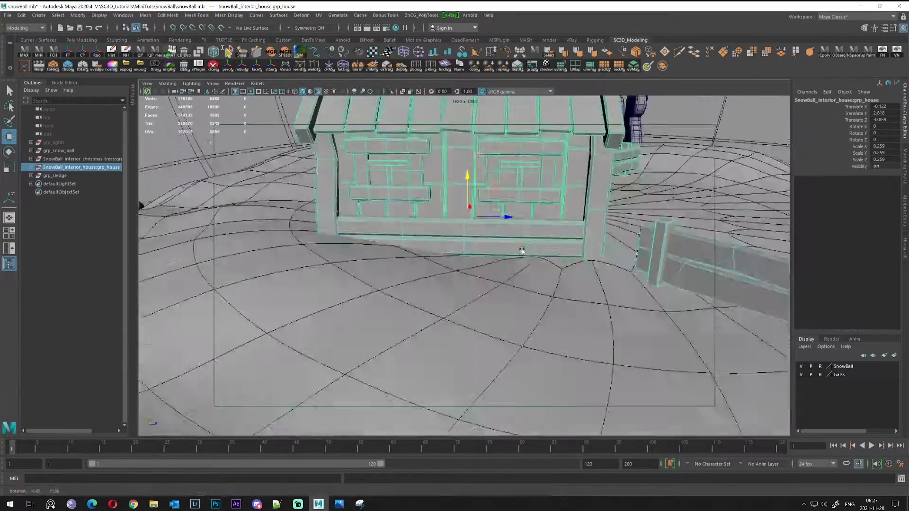
{"action": "right_click_drag", "start_coordinate": [550, 229], "coordinate": [581, 263], "text": "alt"}
{"action": "left_click_drag", "start_coordinate": [582, 263], "coordinate": [483, 271], "text": "alt"}
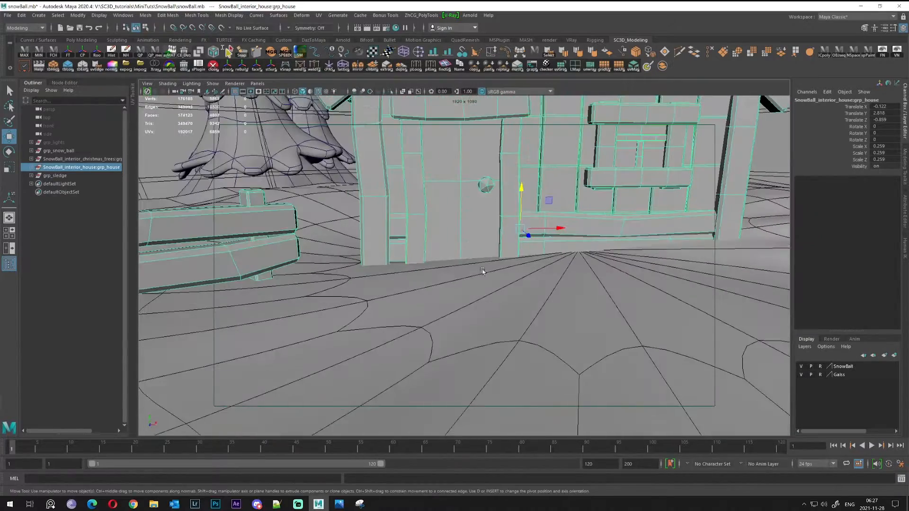
- Adjust the house height to about Y 2.821 and shift it across the snow to about X -0.04, Z -0.813
{"action": "left_click_drag", "start_coordinate": [518, 195], "coordinate": [519, 282]}
{"action": "right_click_drag", "start_coordinate": [519, 282], "coordinate": [476, 251], "text": "alt"}
{"action": "left_click_drag", "start_coordinate": [476, 251], "coordinate": [552, 266], "text": "alt"}
{"action": "mouse_move", "coordinate": [552, 267]}
{"action": "right_mouse_down", "text": "alt"}
{"action": "mouse_move", "coordinate": [582, 266]}
{"action": "mouse_move", "coordinate": [535, 260]}
{"action": "right_mouse_up", "text": "alt"}
{"action": "left_click_drag", "start_coordinate": [535, 260], "coordinate": [621, 253], "text": "alt"}
{"action": "right_click_drag", "start_coordinate": [621, 253], "coordinate": [554, 256], "text": "alt"}
{"action": "left_click_drag", "start_coordinate": [554, 256], "coordinate": [426, 235], "text": "alt"}
{"action": "right_click_drag", "start_coordinate": [426, 235], "coordinate": [493, 246], "text": "alt"}
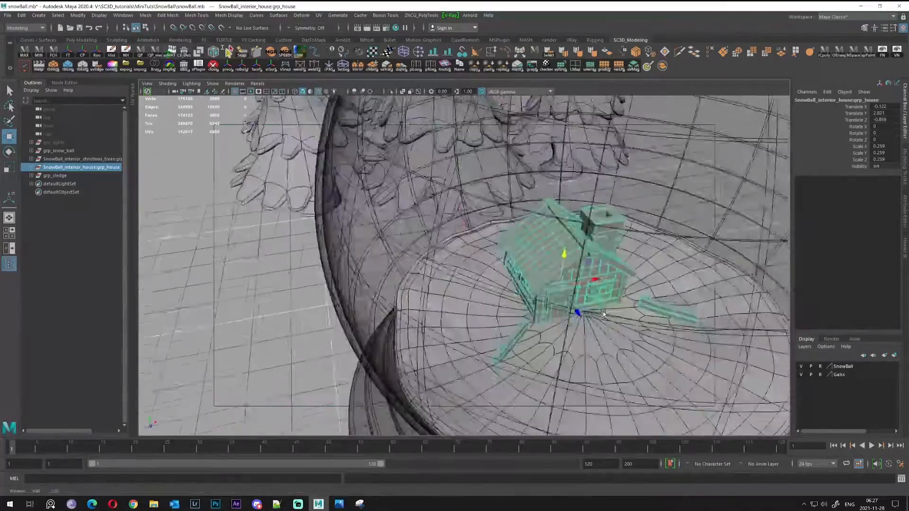
{"action": "left_click_drag", "start_coordinate": [492, 247], "coordinate": [511, 254], "text": "alt"}
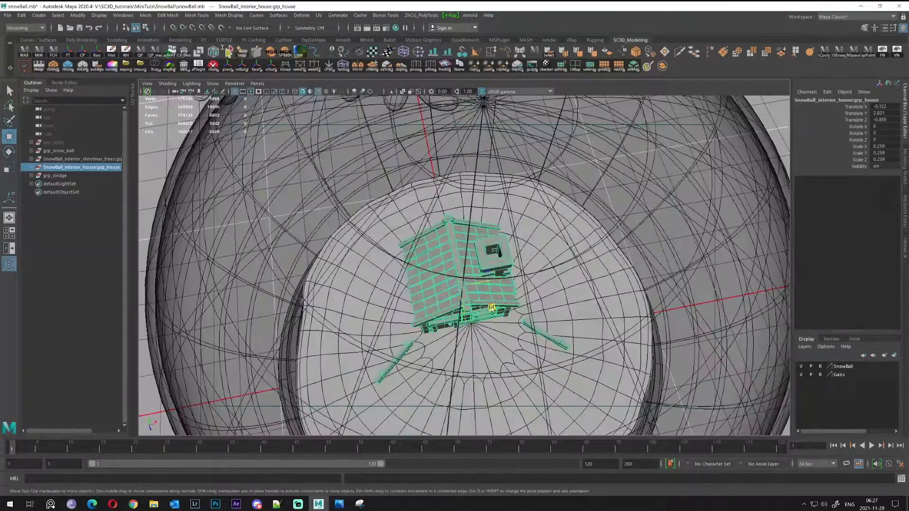
{"action": "mouse_move", "coordinate": [491, 308]}
{"action": "left_mouse_down"}
{"action": "mouse_move", "coordinate": [493, 288]}
{"action": "mouse_move", "coordinate": [498, 293]}
{"action": "left_mouse_up"}
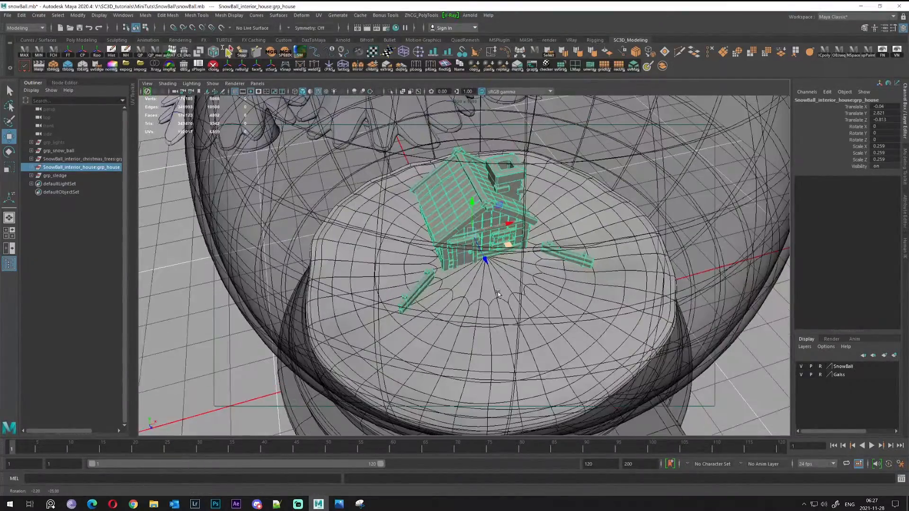
- Scale the house group up slightly to about 0.274 on the snow
{"action": "left_click_drag", "start_coordinate": [477, 229], "coordinate": [520, 222]}
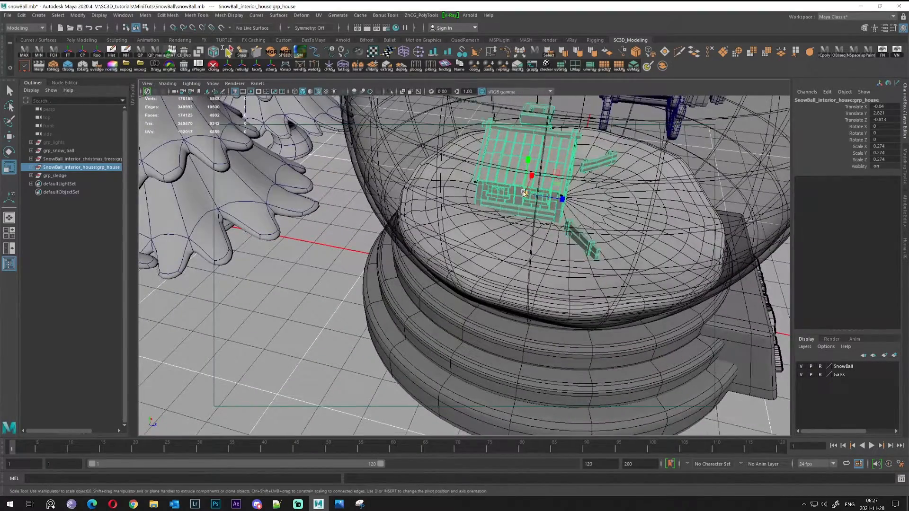
{"action": "left_click_drag", "start_coordinate": [524, 192], "coordinate": [273, 225]}
{"action": "scroll", "coordinate": [497, 233], "scroll_direction": "up", "scroll_amount": 6}
{"action": "key", "text": "w"}
{"action": "scroll", "coordinate": [495, 260], "scroll_direction": "down", "scroll_amount": 10}
{"action": "scroll", "coordinate": [455, 259], "scroll_direction": "down", "scroll_amount": 5}
- Scale the Christmas trees group to about 0.698 and move it into the globe at about Y 2.615, Z 1.667
{"action": "left_click", "coordinate": [58, 150]}
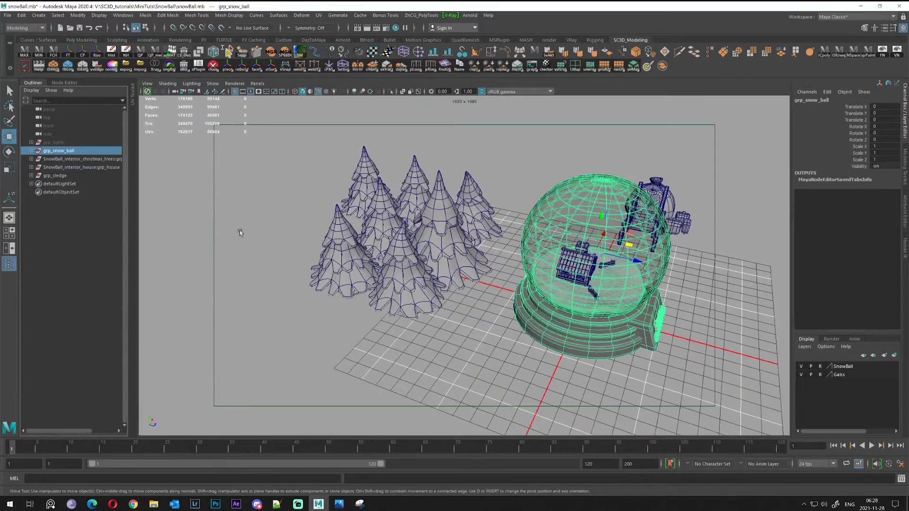
{"action": "left_click", "coordinate": [63, 160]}
{"action": "left_click_drag", "start_coordinate": [332, 194], "coordinate": [346, 223], "text": "alt"}
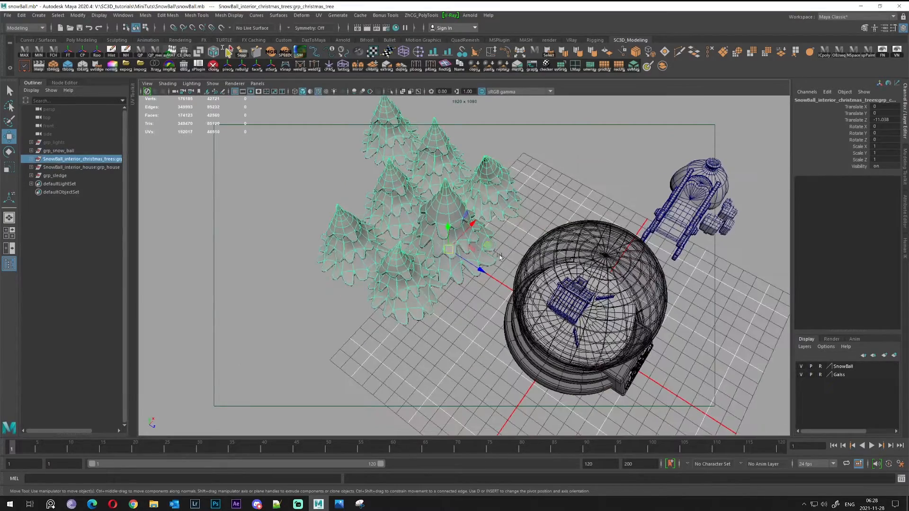
{"action": "key", "text": "r"}
{"action": "left_click_drag", "start_coordinate": [500, 256], "coordinate": [642, 234], "text": "alt"}
{"action": "key", "text": "w"}
{"action": "scroll", "coordinate": [560, 311], "scroll_direction": "up", "scroll_amount": 10}
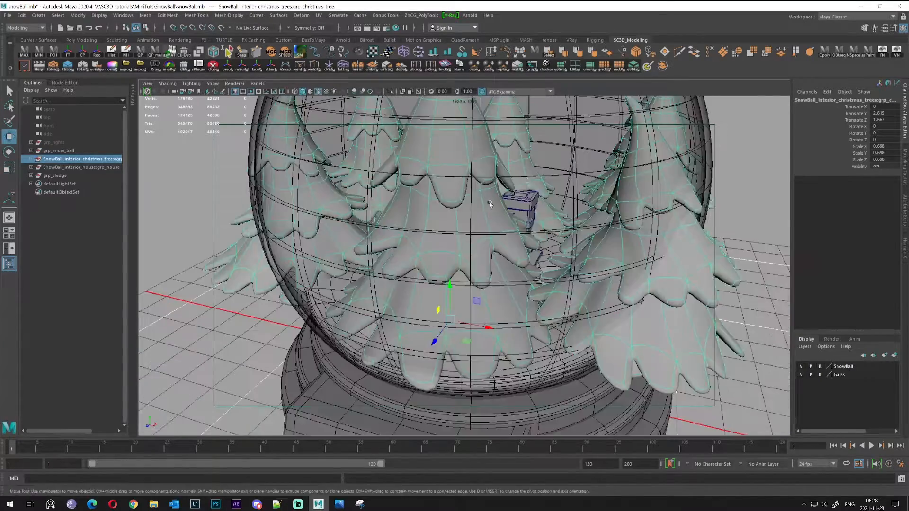
- Scale the Christmas trees group down to about 0.384 so the trees fit on the snow inside the globe
{"action": "left_click_drag", "start_coordinate": [490, 205], "coordinate": [275, 257], "text": "alt"}
{"action": "key", "text": "r"}
{"action": "mouse_move", "coordinate": [412, 230]}
{"action": "left_mouse_down", "text": "alt"}
{"action": "mouse_move", "coordinate": [404, 260]}
{"action": "mouse_move", "coordinate": [406, 244]}
{"action": "left_mouse_up", "text": "alt"}
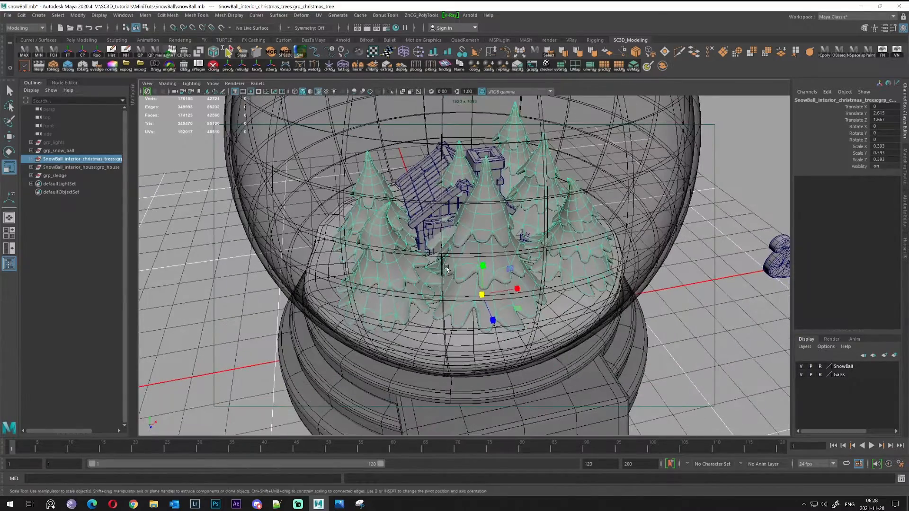
{"action": "left_click_drag", "start_coordinate": [481, 296], "coordinate": [489, 301]}
{"action": "left_click_drag", "start_coordinate": [424, 270], "coordinate": [402, 257], "text": "alt"}
{"action": "right_click_drag", "start_coordinate": [402, 257], "coordinate": [444, 256], "text": "alt"}
{"action": "left_click_drag", "start_coordinate": [481, 286], "coordinate": [471, 286]}
{"action": "left_click_drag", "start_coordinate": [457, 194], "coordinate": [445, 237], "text": "alt"}
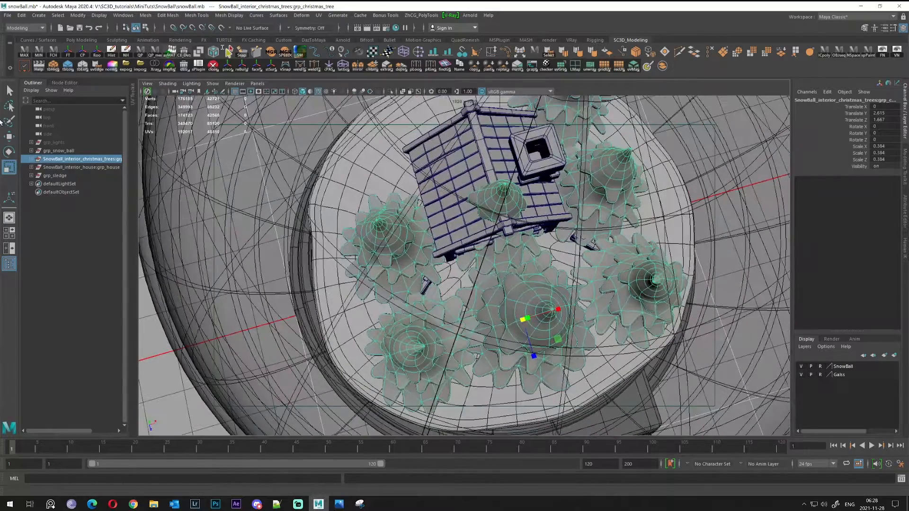
- Expand the Christmas trees group and examine which trees the grp_CT01 and grp_CT07 subgroups hold
{"action": "left_click", "coordinate": [32, 160]}
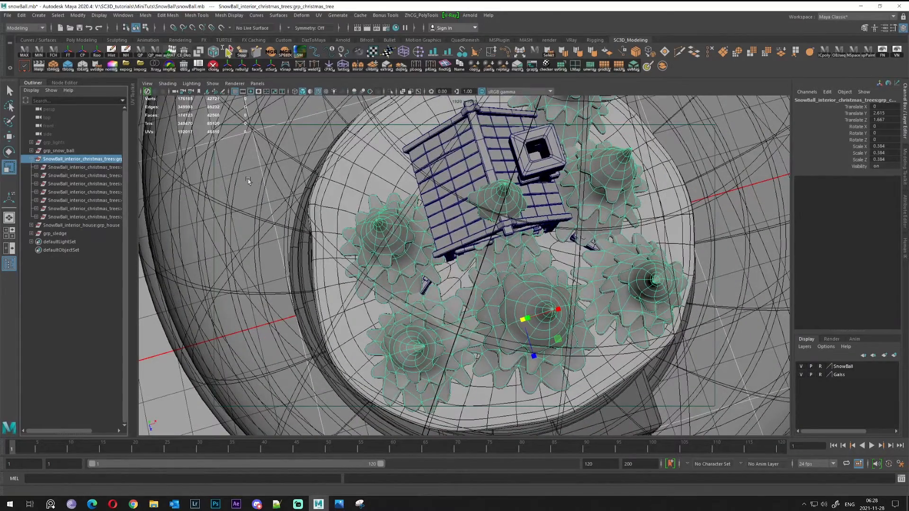
{"action": "left_click_drag", "start_coordinate": [431, 256], "coordinate": [429, 239], "text": "alt"}
{"action": "middle_click_drag", "start_coordinate": [429, 239], "coordinate": [486, 240], "text": "alt"}
{"action": "left_click", "coordinate": [112, 167]}
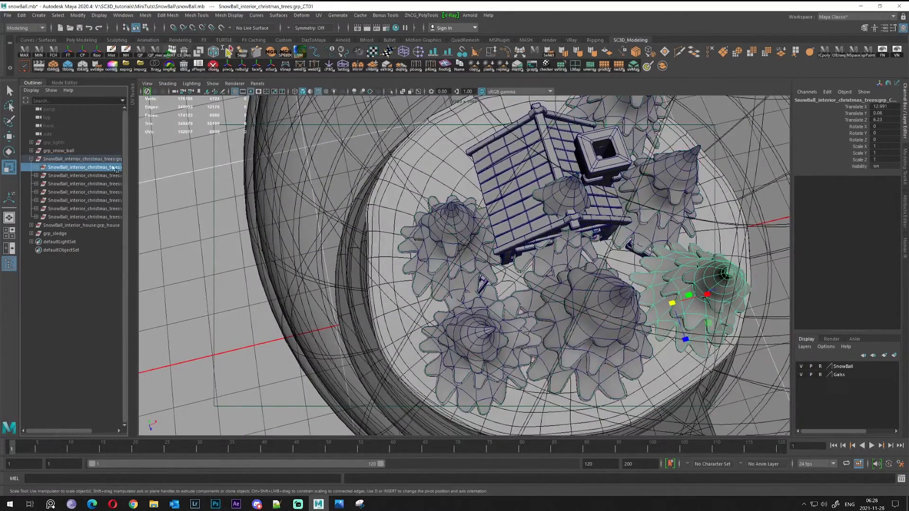
{"action": "left_click_drag", "start_coordinate": [535, 222], "coordinate": [552, 232], "text": "alt"}
{"action": "middle_click_drag", "start_coordinate": [552, 232], "coordinate": [395, 235], "text": "alt"}
{"action": "left_click_drag", "start_coordinate": [395, 235], "coordinate": [408, 227], "text": "alt"}
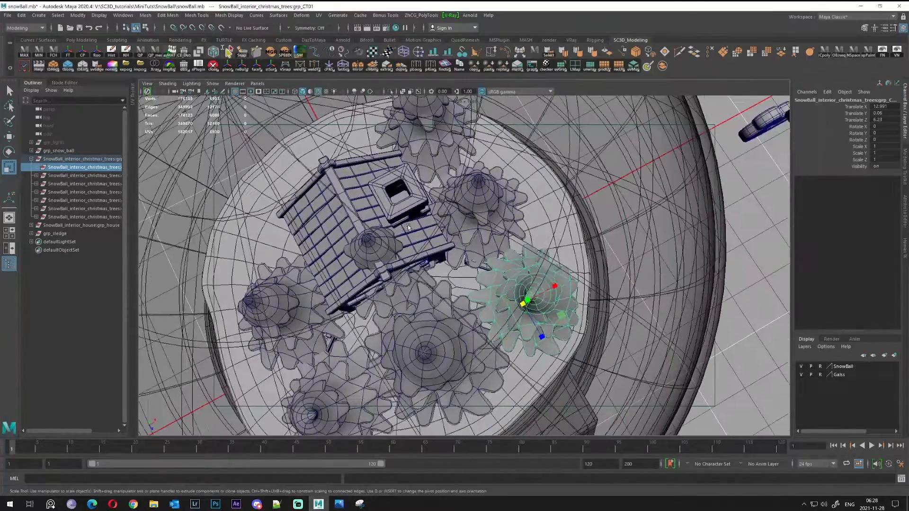
{"action": "middle_click_drag", "start_coordinate": [408, 227], "coordinate": [491, 227], "text": "alt"}
{"action": "left_click", "coordinate": [100, 217]}
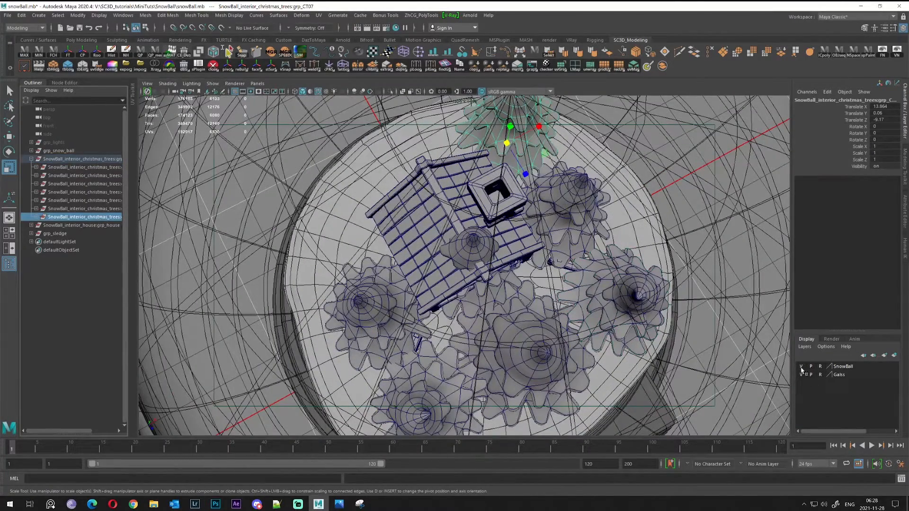
- Hide the Galss display layer and place it above SnowBall in the layer order
{"action": "left_click", "coordinate": [802, 367]}
{"action": "left_click", "coordinate": [802, 367]}
{"action": "left_click", "coordinate": [801, 375]}
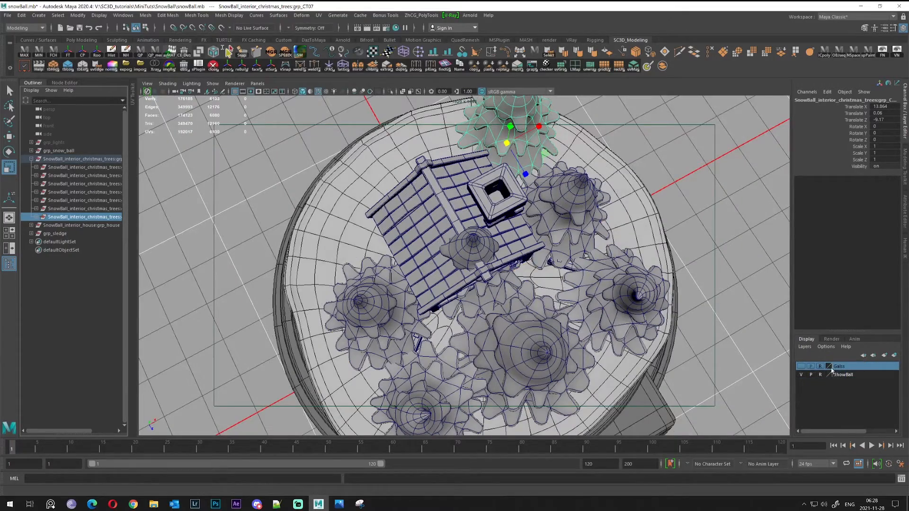
{"action": "left_click_drag", "start_coordinate": [724, 294], "coordinate": [642, 190], "text": "alt"}
{"action": "scroll", "coordinate": [711, 233], "scroll_direction": "up", "scroll_amount": 3}
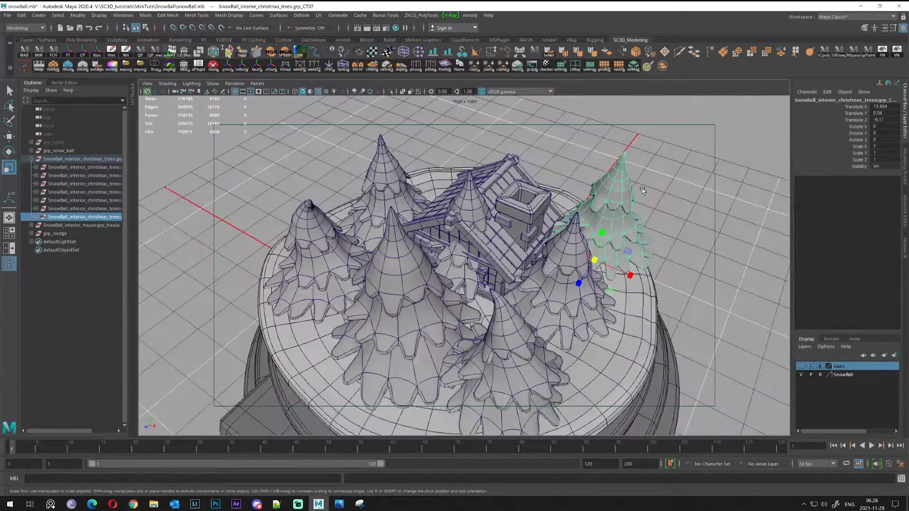
- Move the grp_CT07 tree beside the house to about X 7.102, Y 0.525, Z -11.439 within its group
{"action": "left_click_drag", "start_coordinate": [599, 163], "coordinate": [649, 167]}
{"action": "left_click", "coordinate": [97, 217]}
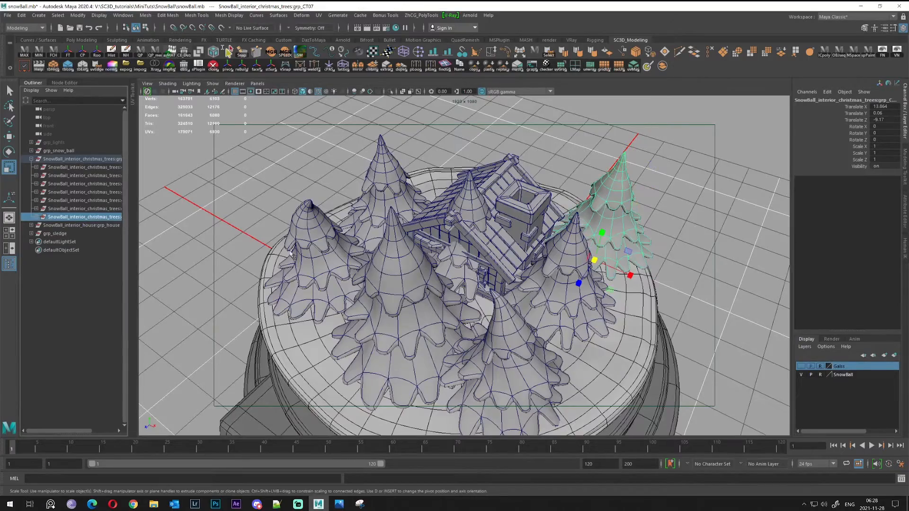
{"action": "left_click_drag", "start_coordinate": [379, 237], "coordinate": [387, 275], "text": "alt"}
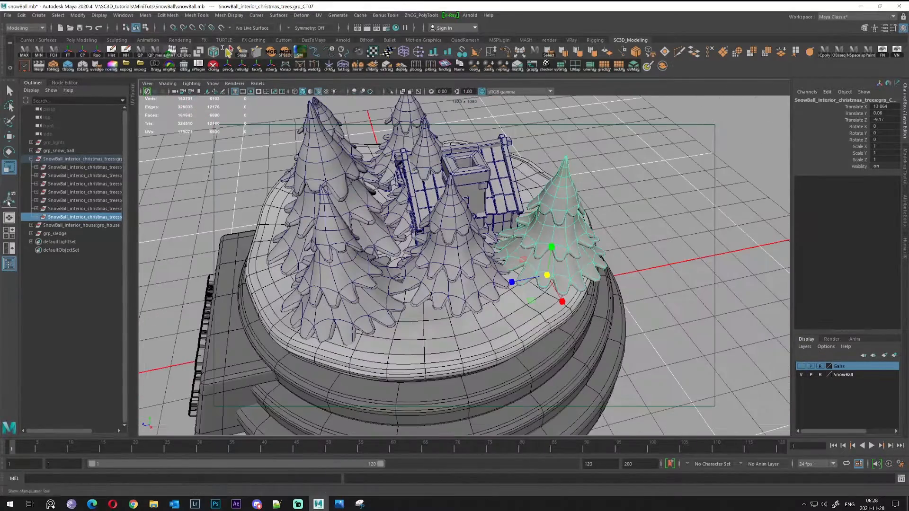
{"action": "left_click_drag", "start_coordinate": [461, 278], "coordinate": [521, 273], "text": "alt"}
{"action": "left_click_drag", "start_coordinate": [560, 242], "coordinate": [556, 187], "text": "alt"}
{"action": "left_click_drag", "start_coordinate": [474, 213], "coordinate": [471, 295], "text": "alt"}
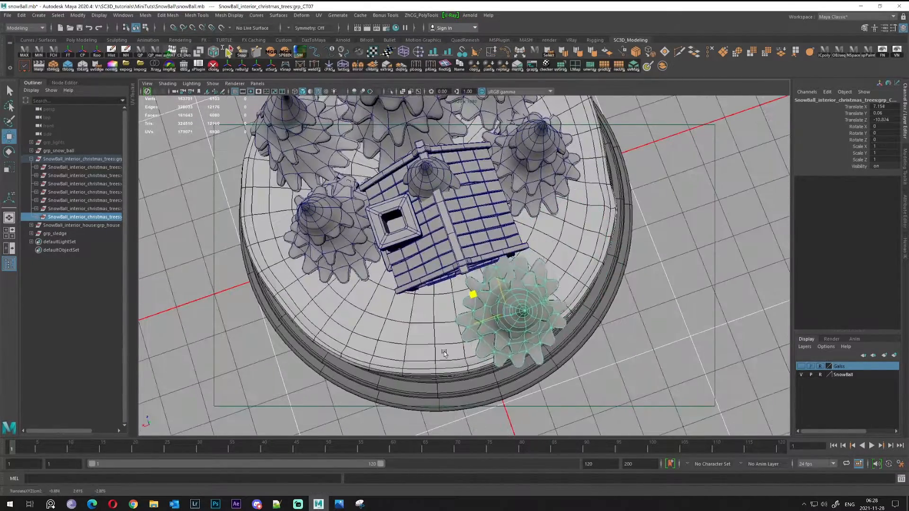
{"action": "left_click_drag", "start_coordinate": [438, 348], "coordinate": [502, 251], "text": "alt"}
{"action": "scroll", "coordinate": [505, 214], "scroll_direction": "up", "scroll_amount": 4}
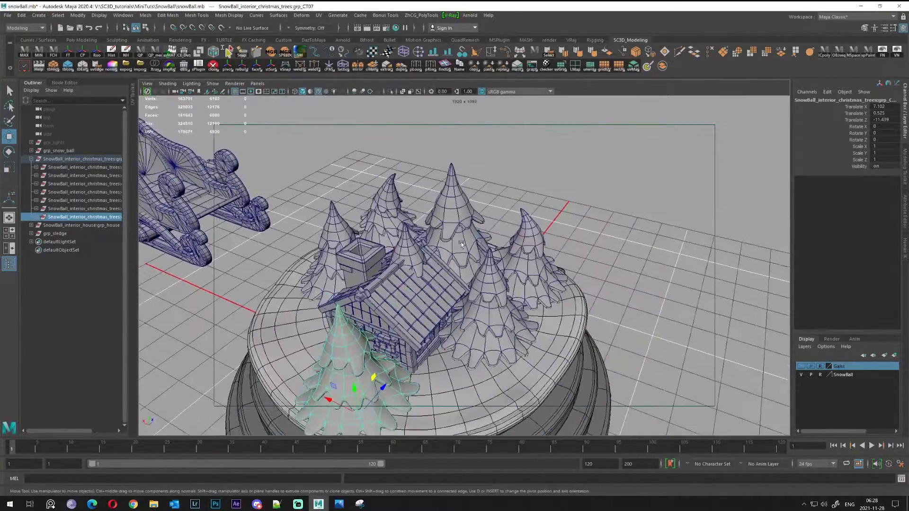
- Examine from several angles how the remaining trees stand around the house and where one overlaps the roof
{"action": "left_click_drag", "start_coordinate": [504, 214], "coordinate": [519, 247], "text": "alt"}
{"action": "scroll", "coordinate": [519, 247], "scroll_direction": "up", "scroll_amount": 3}
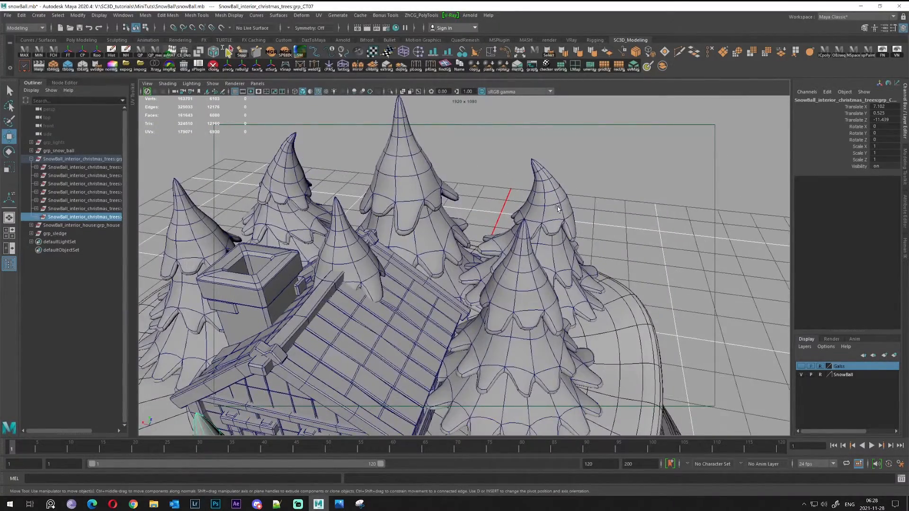
{"action": "left_click_drag", "start_coordinate": [558, 209], "coordinate": [523, 191], "text": "alt"}
{"action": "left_click_drag", "start_coordinate": [394, 209], "coordinate": [530, 43], "text": "alt"}
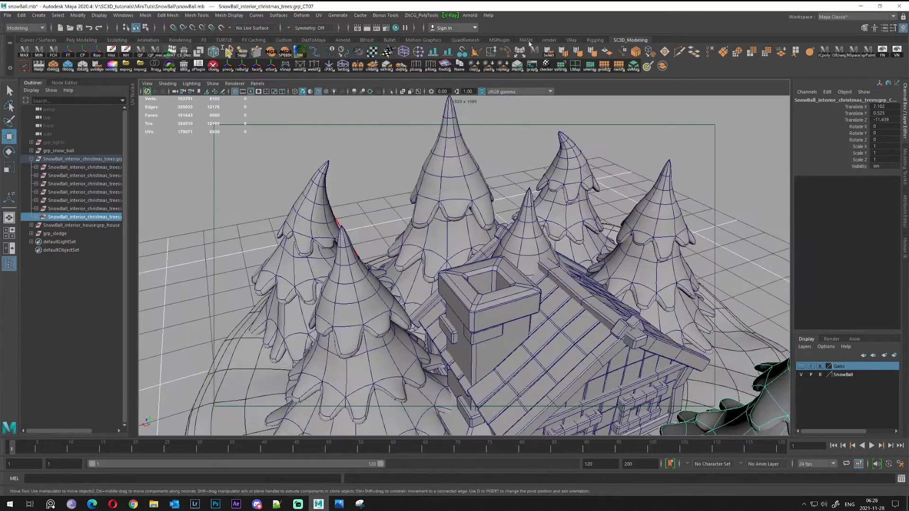
{"action": "left_click", "coordinate": [94, 39]}
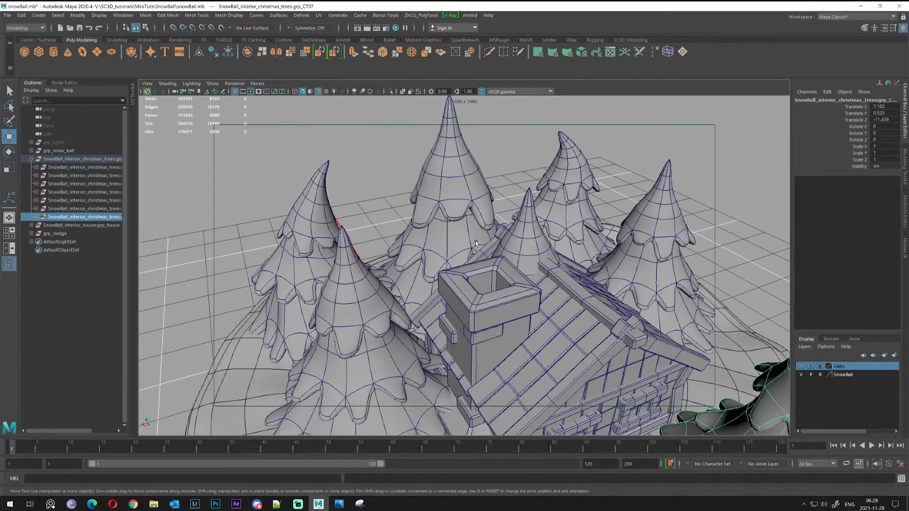
{"action": "scroll", "coordinate": [454, 275], "scroll_direction": "down", "scroll_amount": 3}
{"action": "left_click_drag", "start_coordinate": [455, 284], "coordinate": [507, 265], "text": "alt"}
{"action": "middle_click_drag", "start_coordinate": [507, 265], "coordinate": [492, 223], "text": "alt"}
{"action": "left_click_drag", "start_coordinate": [576, 159], "coordinate": [512, 206], "text": "alt"}
{"action": "middle_click_drag", "start_coordinate": [512, 206], "coordinate": [592, 244], "text": "alt"}
- Move the grp_CT06 tree to open snow away from the house, at about X 1.802, Z -4.77
{"action": "left_click", "coordinate": [112, 209]}
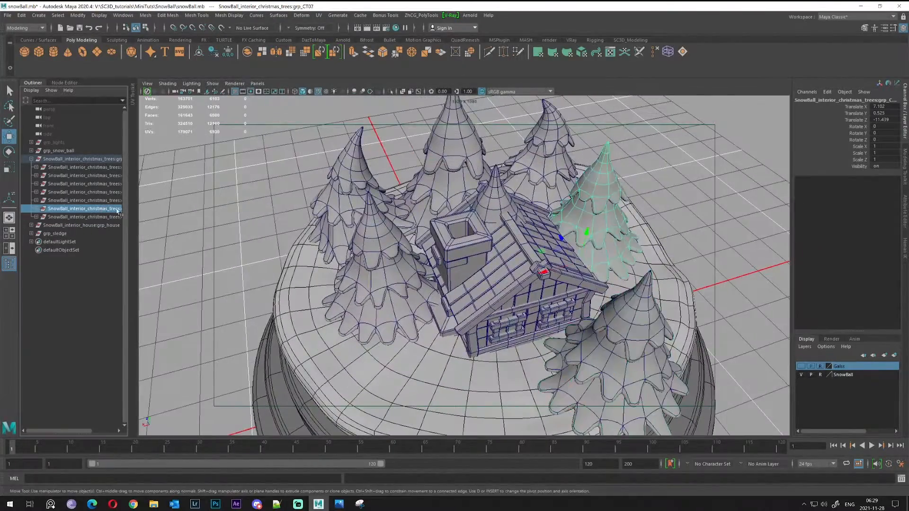
{"action": "left_click_drag", "start_coordinate": [360, 247], "coordinate": [493, 278], "text": "alt"}
{"action": "left_click_drag", "start_coordinate": [539, 222], "coordinate": [560, 272]}
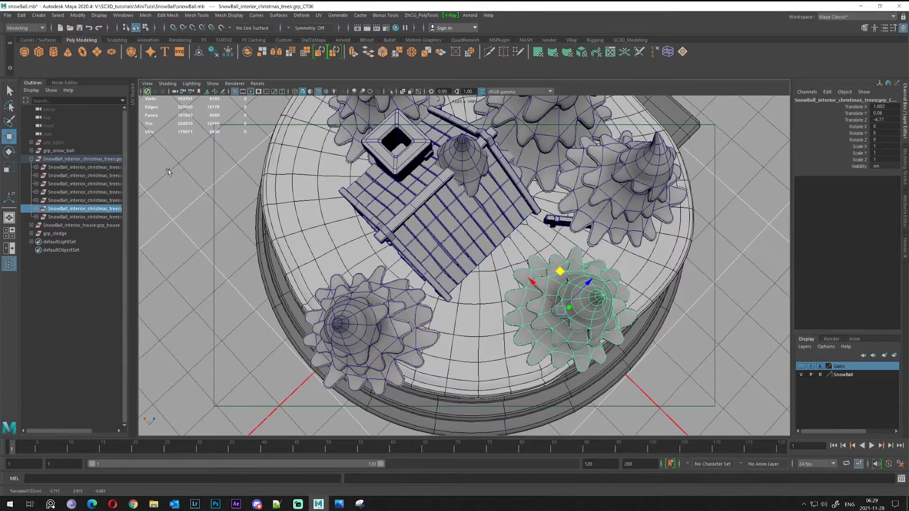
- Move the grp_CT05 tree off the house roof onto open snow and the grp_CT04 tree to about X 15.626, Z -5.655
{"action": "left_click", "coordinate": [104, 201]}
{"action": "left_click_drag", "start_coordinate": [440, 201], "coordinate": [446, 197]}
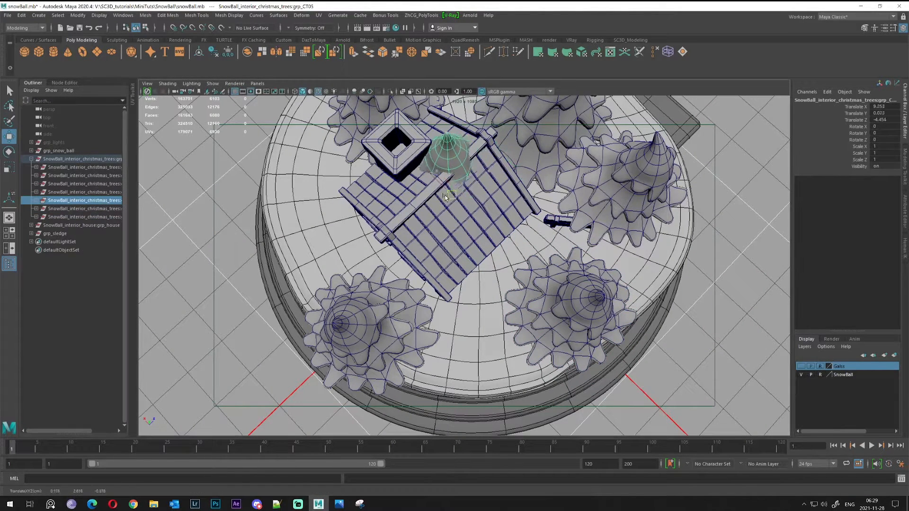
{"action": "left_click_drag", "start_coordinate": [436, 163], "coordinate": [531, 148]}
{"action": "left_click", "coordinate": [111, 192]}
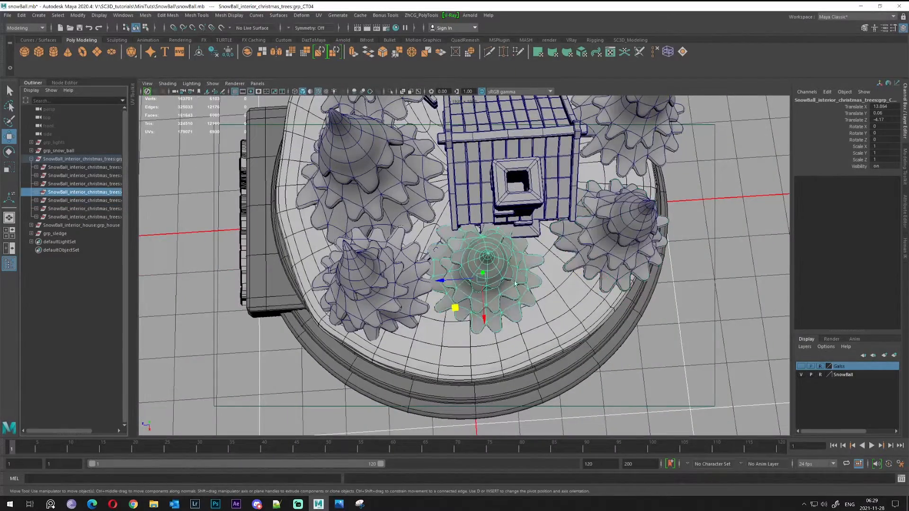
{"action": "left_click_drag", "start_coordinate": [456, 313], "coordinate": [489, 344]}
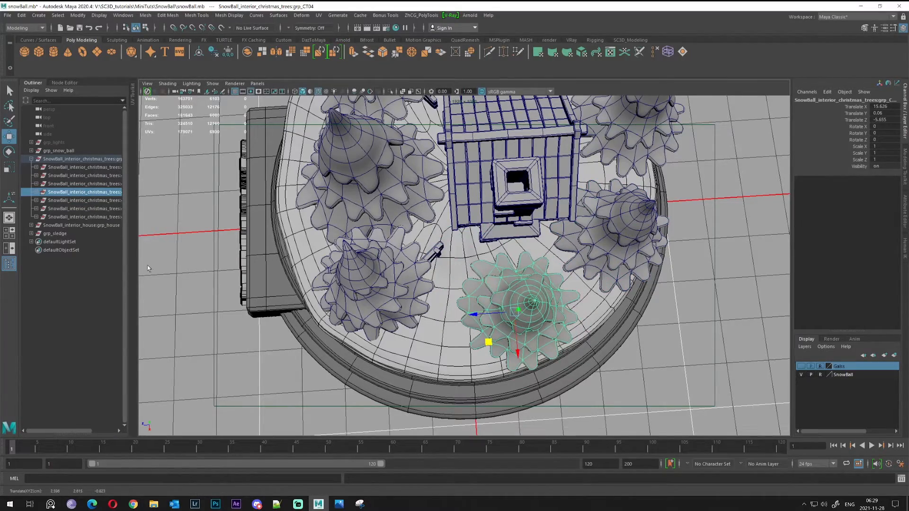
- Move the grp_CT06 tree to about X 2.884, Z -6.191, close to the rim of the snow
{"action": "left_click", "coordinate": [95, 183]}
{"action": "left_click_drag", "start_coordinate": [520, 203], "coordinate": [510, 326], "text": "alt"}
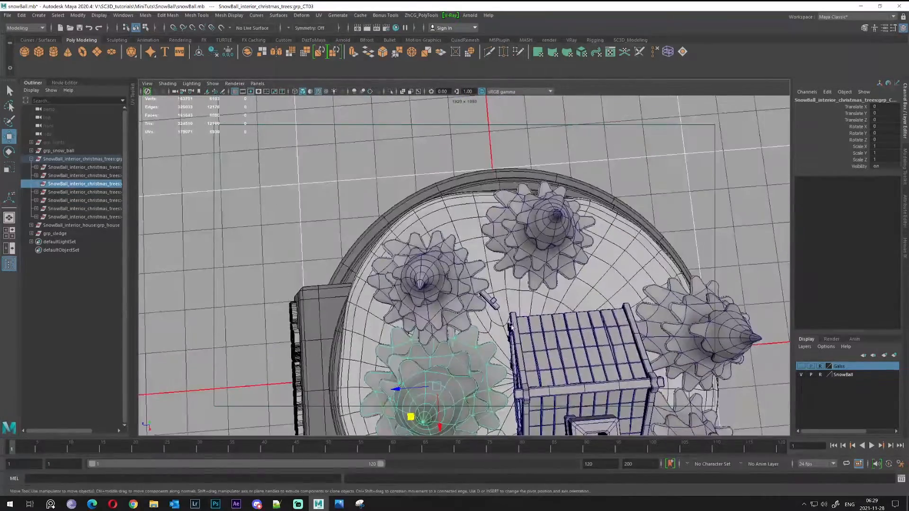
{"action": "left_click", "coordinate": [538, 224]}
{"action": "left_click", "coordinate": [85, 209]}
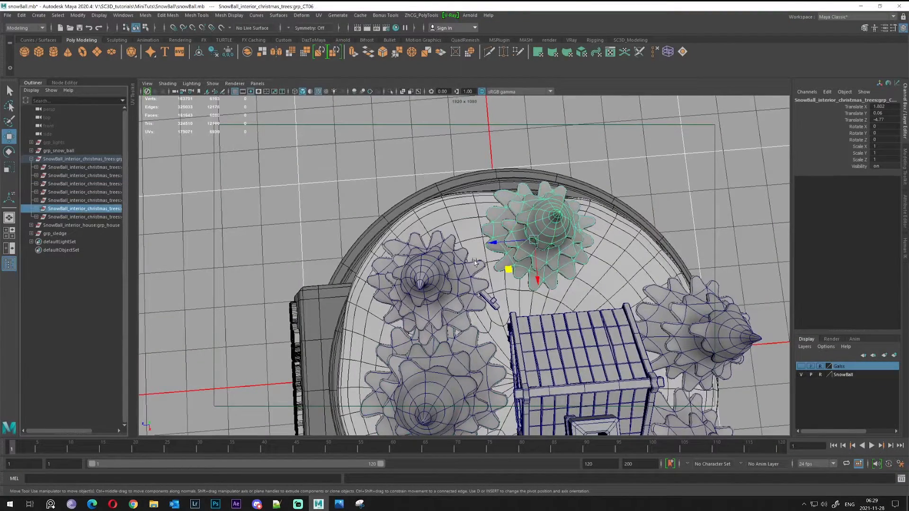
{"action": "left_click_drag", "start_coordinate": [509, 270], "coordinate": [389, 262]}
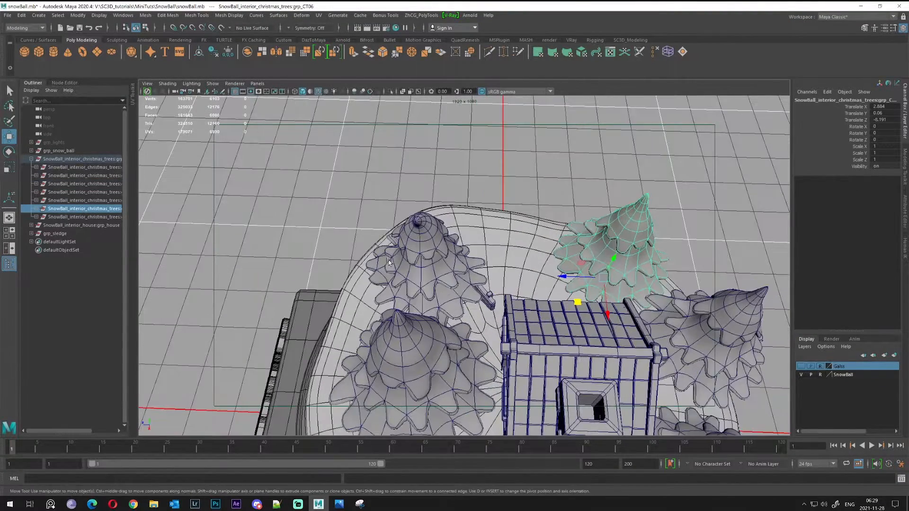
- Move the grp_CT02 tree in behind the fence on the door side of the house
{"action": "left_click", "coordinate": [405, 231]}
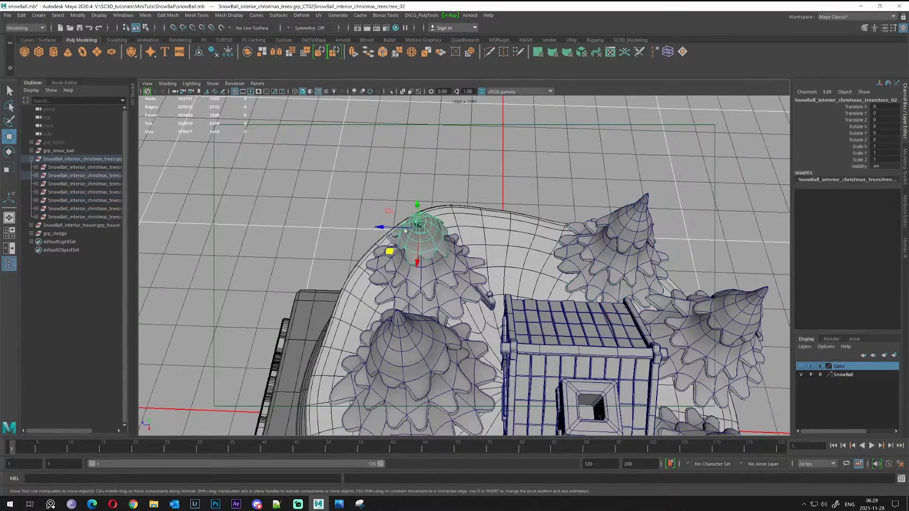
{"action": "left_click", "coordinate": [83, 176]}
{"action": "left_click_drag", "start_coordinate": [388, 300], "coordinate": [455, 285]}
- Move the grp_CT01 tree near the snow's rim by the fence on the chimney side, at about X 15.18, Z 4.03
{"action": "left_click", "coordinate": [440, 273]}
{"action": "left_click", "coordinate": [88, 167]}
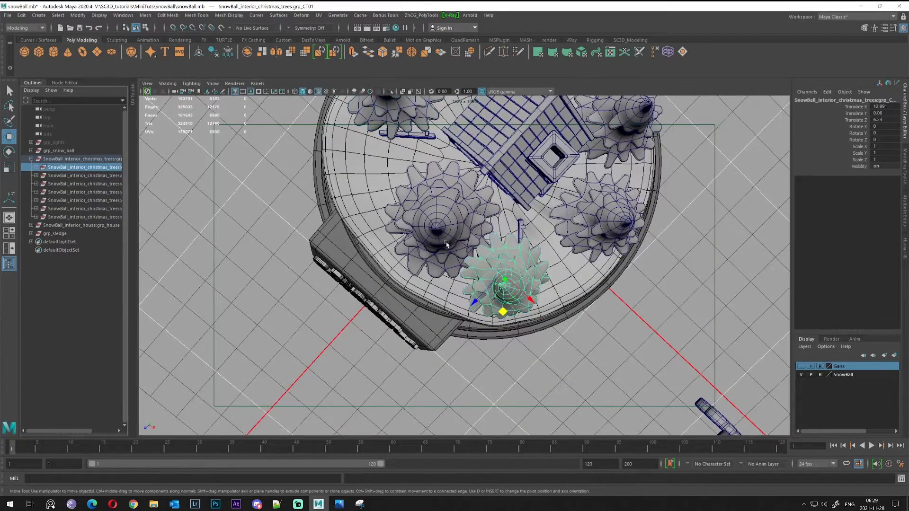
{"action": "middle_click_drag", "start_coordinate": [471, 271], "coordinate": [353, 266], "text": "alt"}
{"action": "left_click_drag", "start_coordinate": [403, 304], "coordinate": [459, 306]}
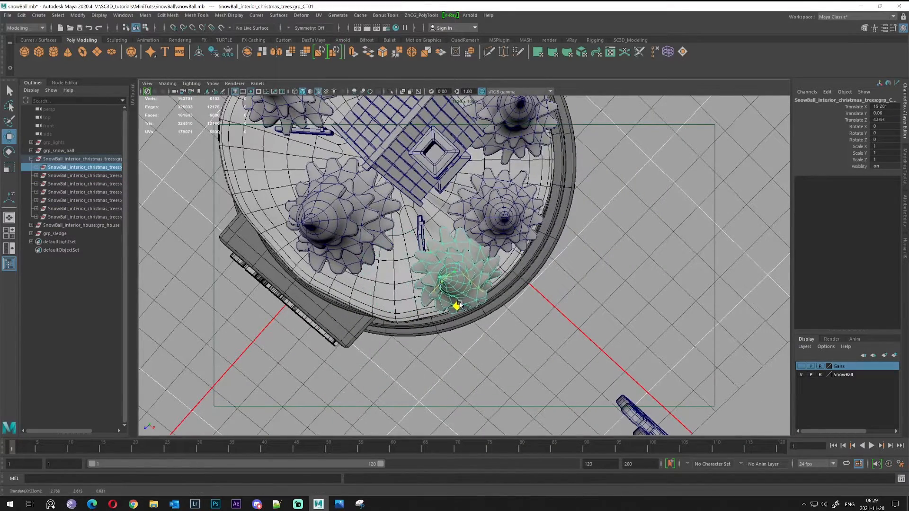
- Nudge the grp_CT04 tree slightly away from the neighbouring grp_CT01 tree
{"action": "left_click", "coordinate": [504, 216]}
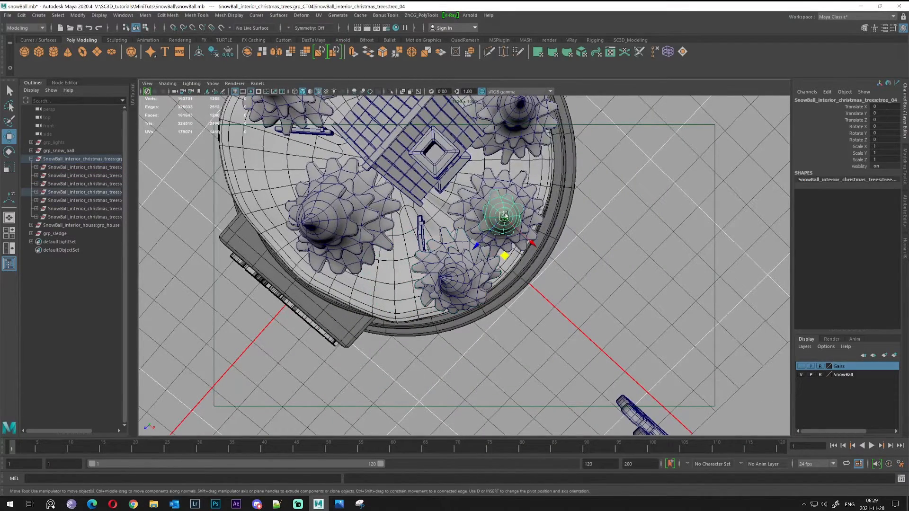
{"action": "left_click", "coordinate": [66, 192]}
{"action": "left_click_drag", "start_coordinate": [497, 253], "coordinate": [507, 243]}
- Move the large grp_CT03 tree off the snow and out of the globe, to about X -15.454, Z 2.327
{"action": "left_click_drag", "start_coordinate": [507, 244], "coordinate": [387, 301], "text": "alt"}
{"action": "left_click", "coordinate": [438, 281]}
{"action": "scroll", "coordinate": [462, 284], "scroll_direction": "up", "scroll_amount": 3}
{"action": "left_click", "coordinate": [82, 185]}
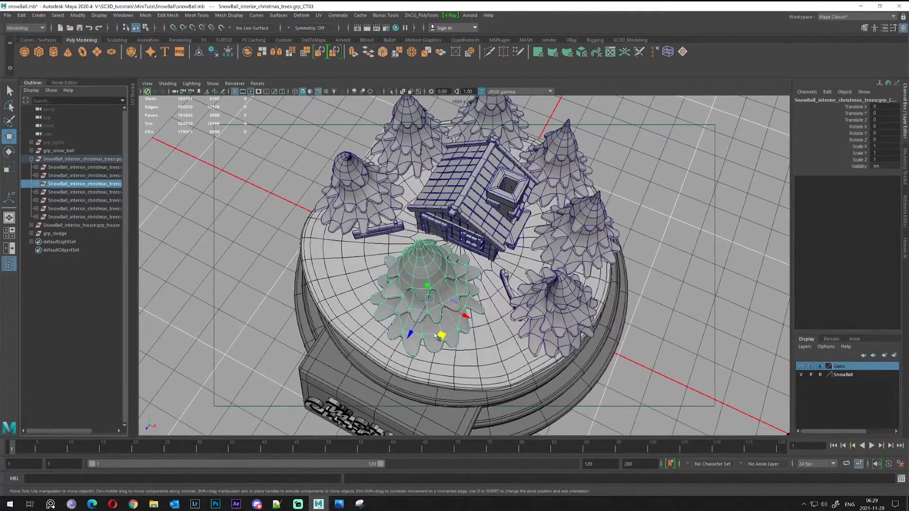
{"action": "left_click_drag", "start_coordinate": [439, 336], "coordinate": [219, 280]}
- Slim the grp_CT01 tree by setting its Scale X and Scale Z to 0.8
{"action": "left_click_drag", "start_coordinate": [353, 313], "coordinate": [487, 275], "text": "alt"}
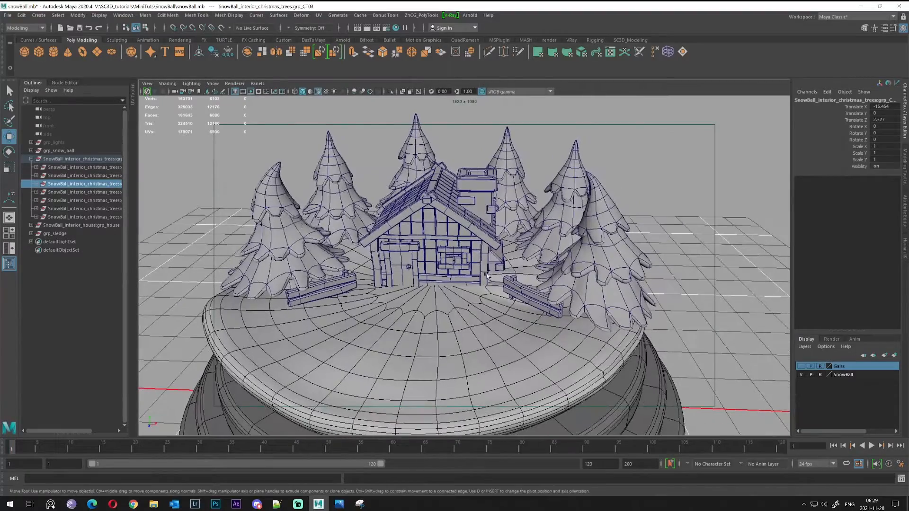
{"action": "left_click", "coordinate": [601, 223]}
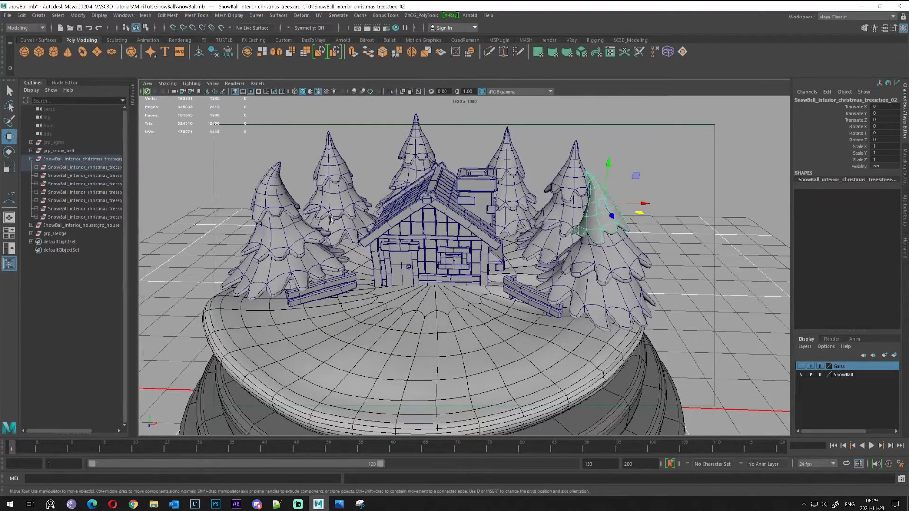
{"action": "left_click", "coordinate": [85, 167]}
{"action": "left_click_drag", "start_coordinate": [331, 237], "coordinate": [419, 242], "text": "alt"}
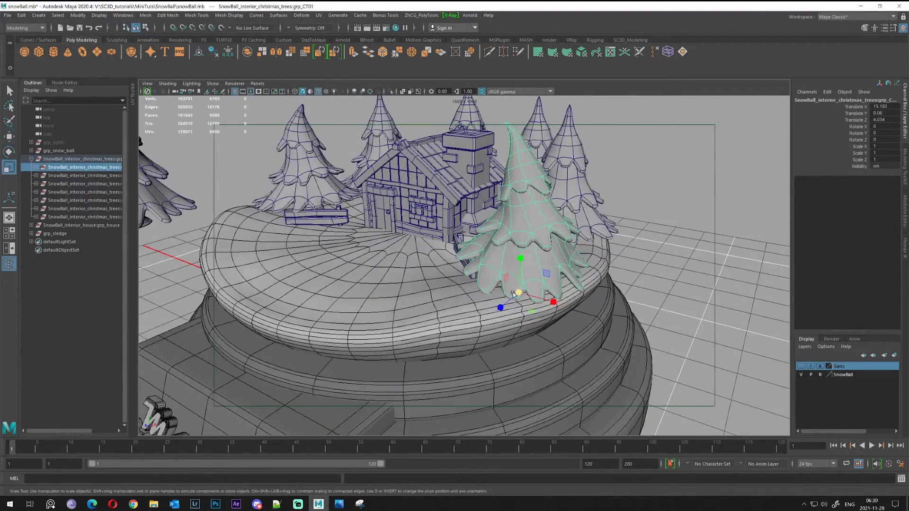
{"action": "left_click_drag", "start_coordinate": [530, 311], "coordinate": [517, 283]}
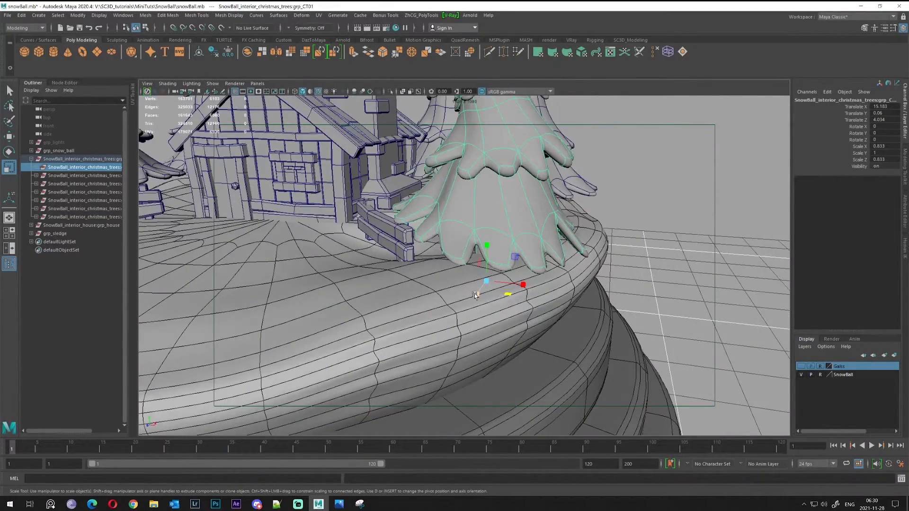
{"action": "left_click_drag", "start_coordinate": [455, 266], "coordinate": [501, 285], "text": "alt"}
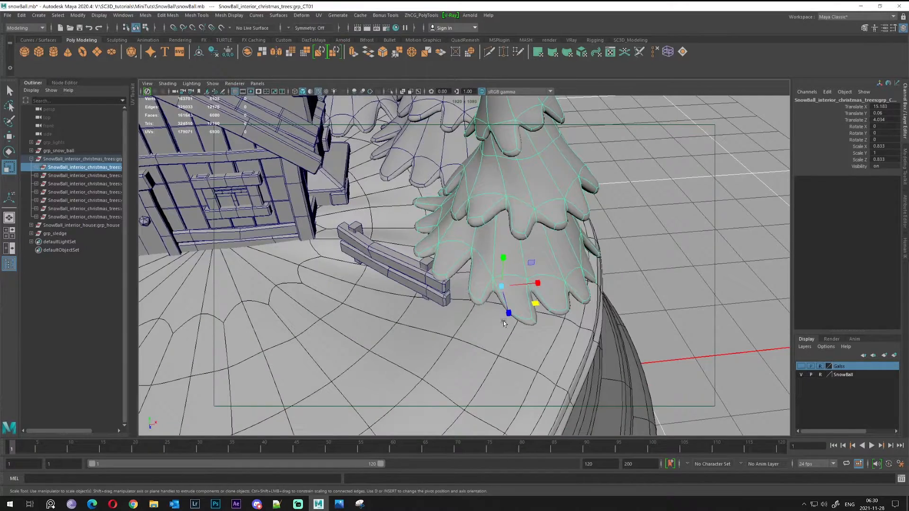
{"action": "left_click_drag", "start_coordinate": [504, 323], "coordinate": [596, 301], "text": "alt"}
{"action": "key", "text": "ctrl+z"}
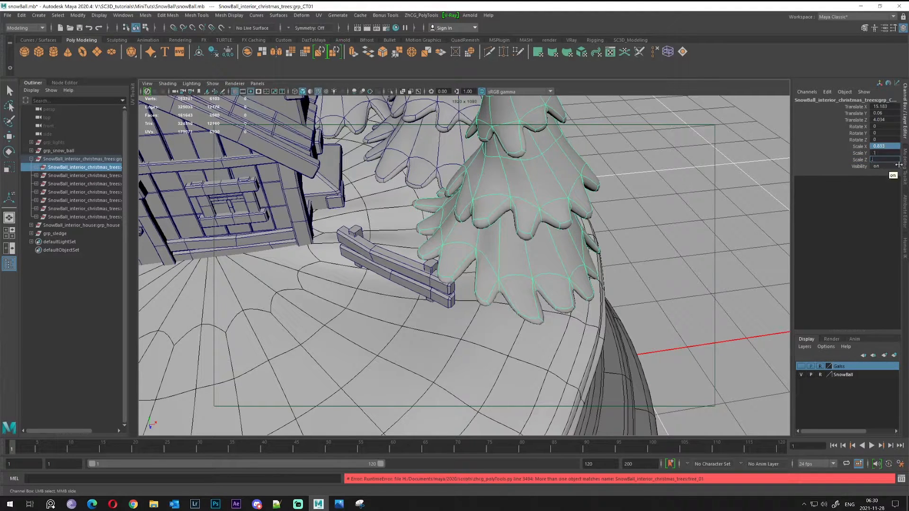
{"action": "type", "text": "0.8"}
{"action": "key", "text": "Return"}
- Nudge faces on the lowest branch tier of the grp_CT01 tree in Face mode, and return to Object mode
{"action": "scroll", "coordinate": [728, 229], "scroll_direction": "down", "scroll_amount": 5}
{"action": "left_click_drag", "start_coordinate": [431, 308], "coordinate": [459, 271], "text": "alt"}
{"action": "scroll", "coordinate": [502, 294], "scroll_direction": "down", "scroll_amount": 5}
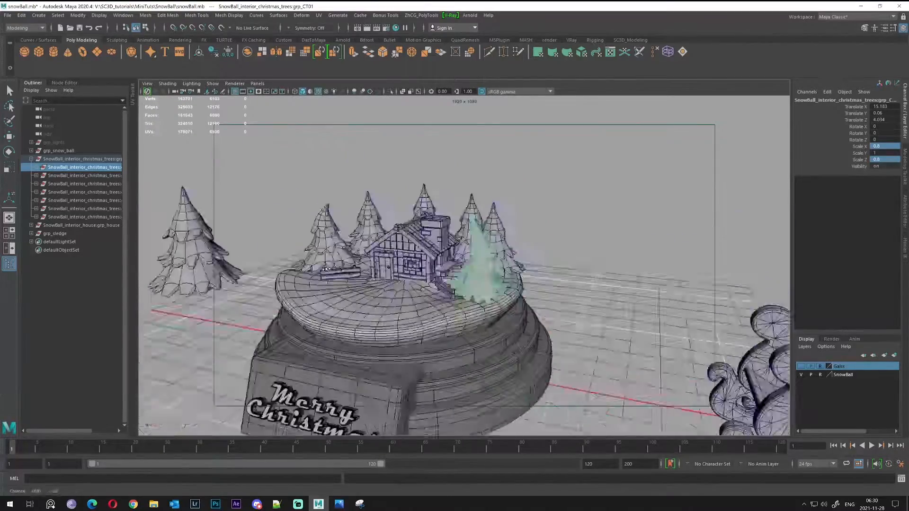
{"action": "scroll", "coordinate": [545, 325], "scroll_direction": "up", "scroll_amount": 8}
{"action": "mouse_move", "coordinate": [545, 327]}
{"action": "left_mouse_down", "text": "alt"}
{"action": "mouse_move", "coordinate": [561, 317]}
{"action": "mouse_move", "coordinate": [534, 304]}
{"action": "mouse_move", "coordinate": [528, 331]}
{"action": "left_mouse_up", "text": "alt"}
{"action": "scroll", "coordinate": [511, 300], "scroll_direction": "down", "scroll_amount": 4}
{"action": "middle_click_drag", "start_coordinate": [521, 374], "coordinate": [500, 297], "text": "alt"}
{"action": "scroll", "coordinate": [500, 297], "scroll_direction": "up", "scroll_amount": 3}
{"action": "right_click_drag", "start_coordinate": [556, 282], "coordinate": [565, 321]}
{"action": "key", "text": "w"}
{"action": "left_click_drag", "start_coordinate": [586, 339], "coordinate": [595, 351]}
{"action": "scroll", "coordinate": [594, 351], "scroll_direction": "down", "scroll_amount": 3}
{"action": "key", "text": "q"}
{"action": "right_click_drag", "start_coordinate": [521, 250], "coordinate": [535, 227]}
{"action": "scroll", "coordinate": [502, 256], "scroll_direction": "down", "scroll_amount": 5}
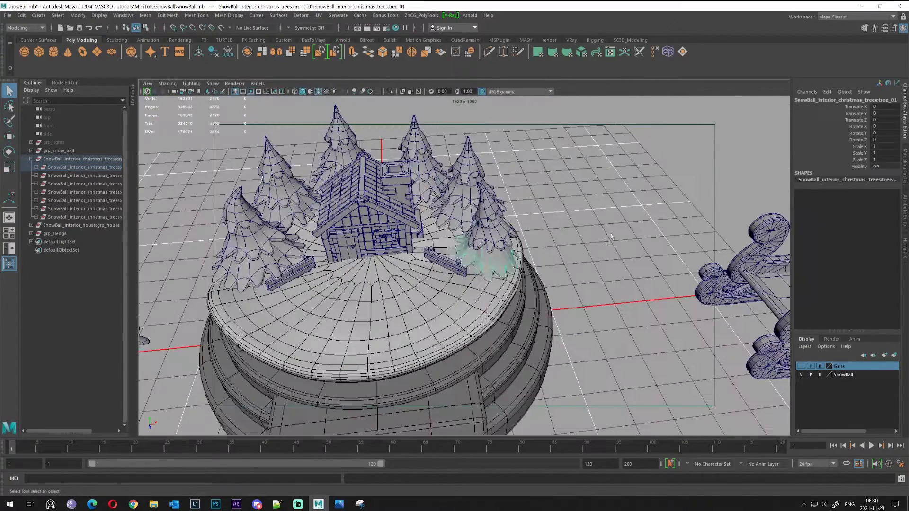
- Shrink the grp_CT01 tree to about 0.613 in X and Z and 0.766 in Y, and move it to about X 16.181
{"action": "left_click", "coordinate": [462, 265]}
{"action": "left_click_drag", "start_coordinate": [460, 261], "coordinate": [529, 259], "text": "alt"}
{"action": "scroll", "coordinate": [491, 292], "scroll_direction": "up", "scroll_amount": 4}
{"action": "left_click", "coordinate": [561, 241]}
{"action": "left_click", "coordinate": [78, 166]}
{"action": "key", "text": "w"}
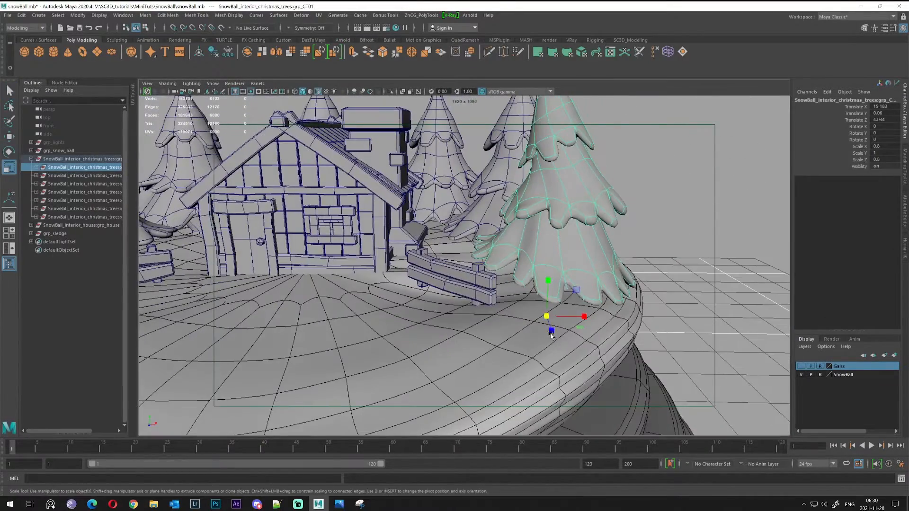
{"action": "left_click_drag", "start_coordinate": [546, 317], "coordinate": [483, 310]}
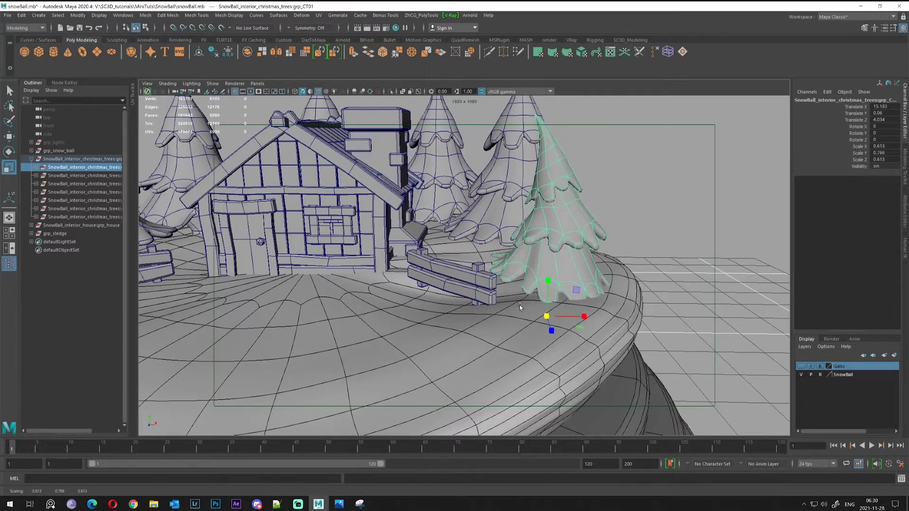
{"action": "mouse_move", "coordinate": [576, 318]}
{"action": "left_mouse_down"}
{"action": "mouse_move", "coordinate": [624, 316]}
{"action": "mouse_move", "coordinate": [573, 324]}
{"action": "left_mouse_up"}
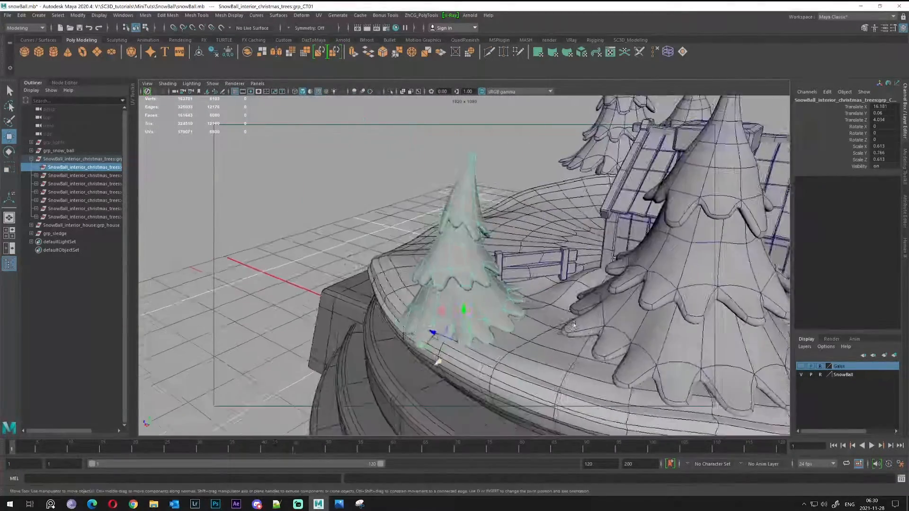
- Lean the grp_CT01 tree to about 7.44 in Rotate Z, shift it to about X 16.331, and deselect it
{"action": "scroll", "coordinate": [495, 318], "scroll_direction": "up", "scroll_amount": 5}
{"action": "left_click_drag", "start_coordinate": [444, 377], "coordinate": [444, 370]}
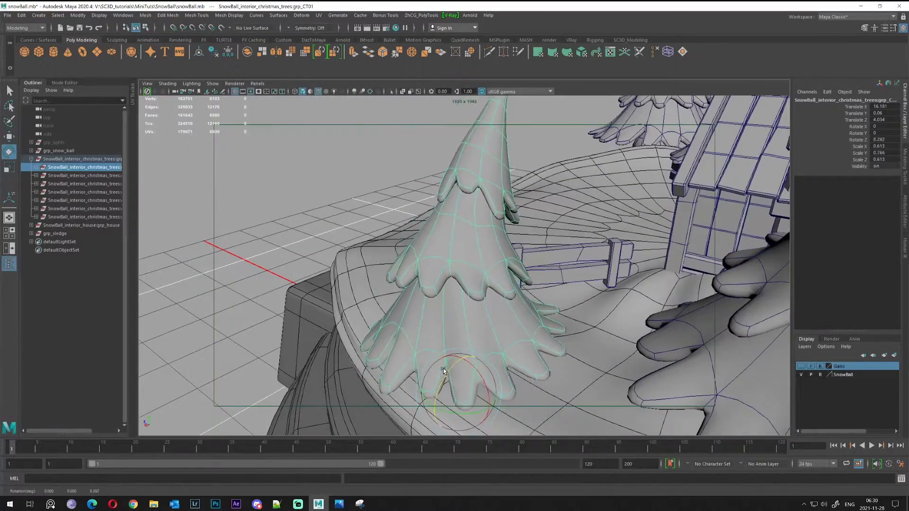
{"action": "left_click_drag", "start_coordinate": [434, 411], "coordinate": [428, 416]}
{"action": "left_click_drag", "start_coordinate": [412, 380], "coordinate": [512, 367], "text": "alt"}
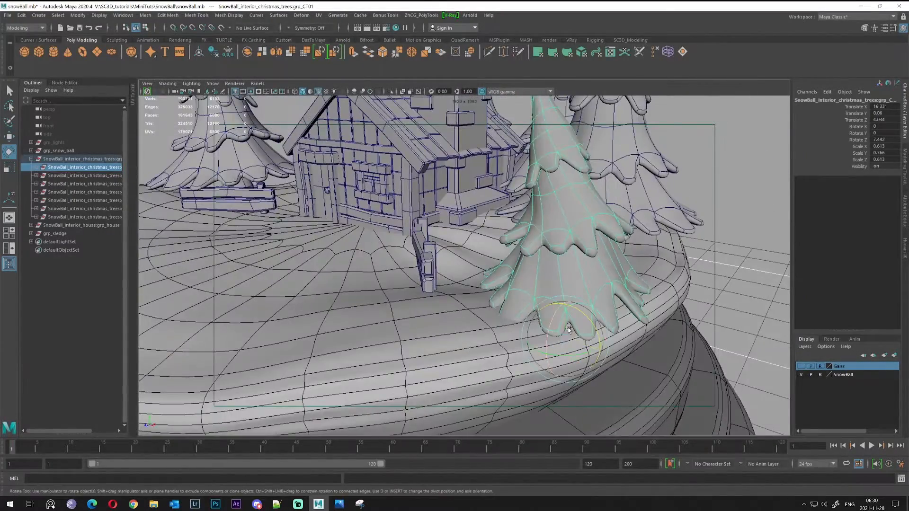
{"action": "left_click_drag", "start_coordinate": [546, 317], "coordinate": [616, 277]}
{"action": "key", "text": "q"}
{"action": "right_click_drag", "start_coordinate": [493, 235], "coordinate": [535, 220]}
{"action": "left_click", "coordinate": [592, 272]}
- Show the Galss display layer to check how the trees fit inside the globe, and hide it again
{"action": "left_click_drag", "start_coordinate": [593, 273], "coordinate": [754, 380], "text": "alt"}
{"action": "left_click", "coordinate": [804, 367]}
{"action": "left_click_drag", "start_coordinate": [616, 307], "coordinate": [548, 275], "text": "alt"}
{"action": "right_click_drag", "start_coordinate": [548, 275], "coordinate": [142, 277], "text": "alt"}
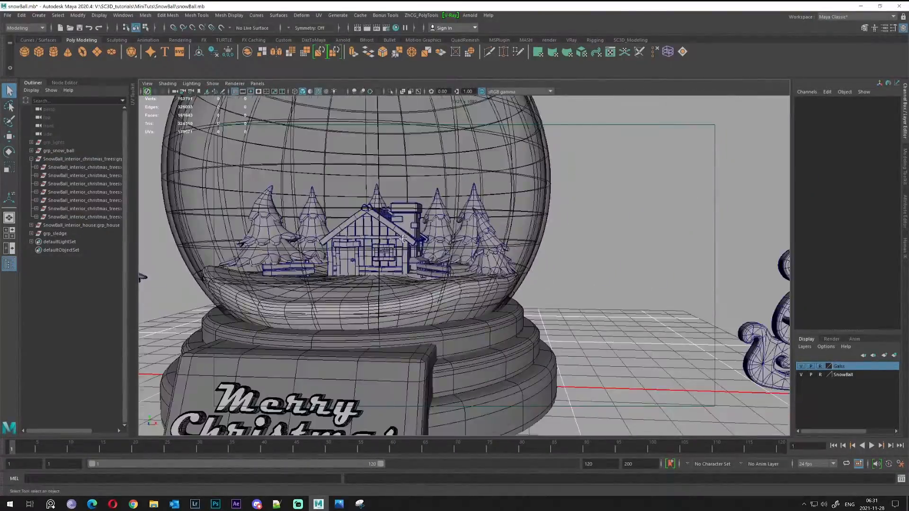
{"action": "left_click_drag", "start_coordinate": [143, 276], "coordinate": [236, 277], "text": "alt"}
{"action": "left_click", "coordinate": [801, 367]}
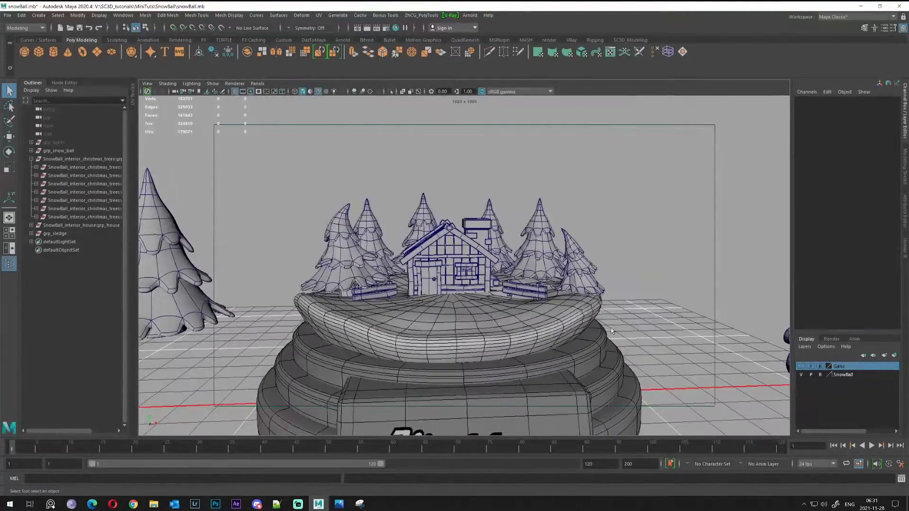
- Scale the grp_CT04 tree to about 0.911 in X and Z and 1.462 in Y, and place it at about X 15.403, Z -5.679
{"action": "left_click_drag", "start_coordinate": [483, 279], "coordinate": [475, 313], "text": "alt"}
{"action": "left_click", "coordinate": [511, 244]}
{"action": "key", "text": "Up"}
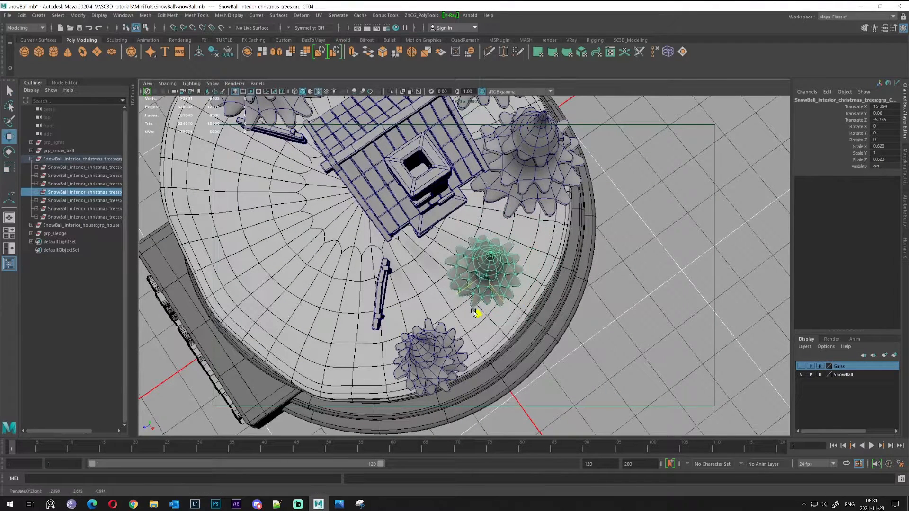
{"action": "left_click_drag", "start_coordinate": [485, 278], "coordinate": [550, 279]}
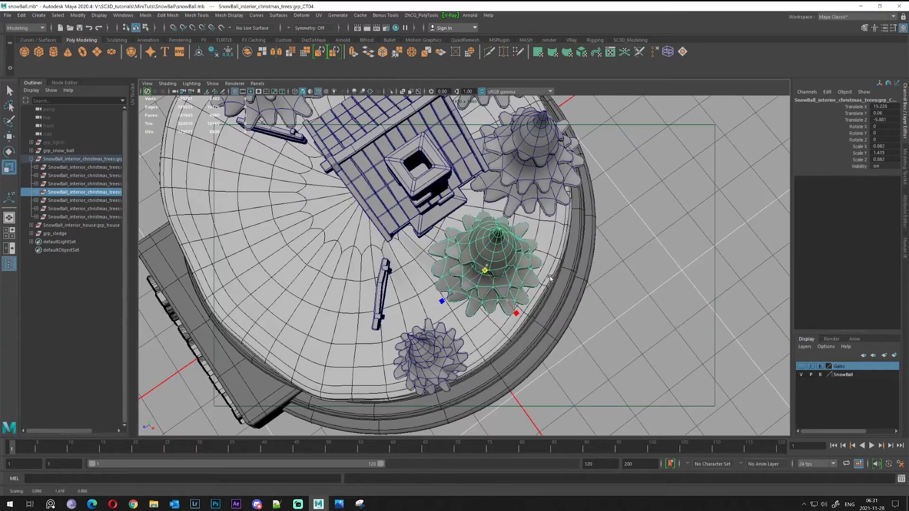
{"action": "left_click_drag", "start_coordinate": [478, 311], "coordinate": [473, 237]}
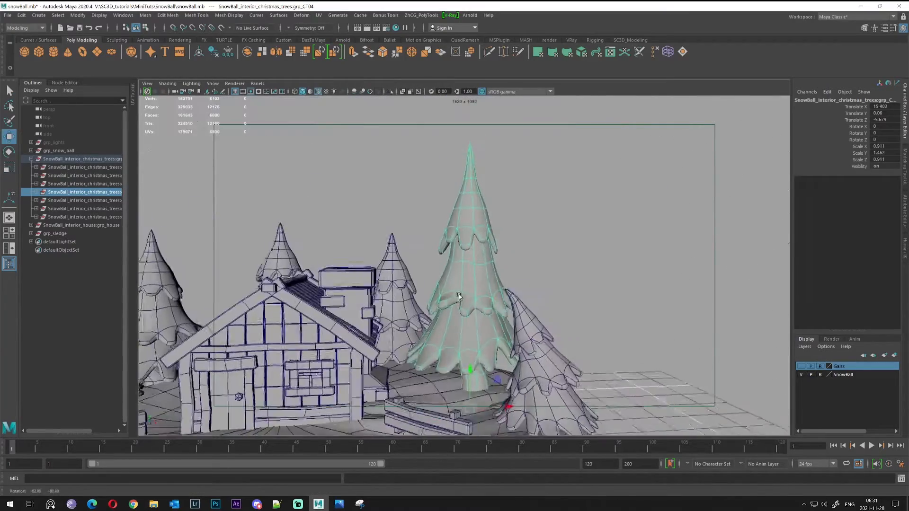
- Lean the grp_CT02 tree by the fence to Rotate Z -11.822 and shrink it to about 0.511 in X and Z and 0.598 in Y
{"action": "middle_click_drag", "start_coordinate": [474, 237], "coordinate": [487, 190], "text": "alt"}
{"action": "right_click_drag", "start_coordinate": [502, 265], "coordinate": [469, 280], "text": "alt"}
{"action": "middle_click_drag", "start_coordinate": [469, 279], "coordinate": [467, 268], "text": "alt"}
{"action": "left_click_drag", "start_coordinate": [467, 268], "coordinate": [464, 296], "text": "alt"}
{"action": "right_click_drag", "start_coordinate": [474, 293], "coordinate": [512, 294], "text": "alt"}
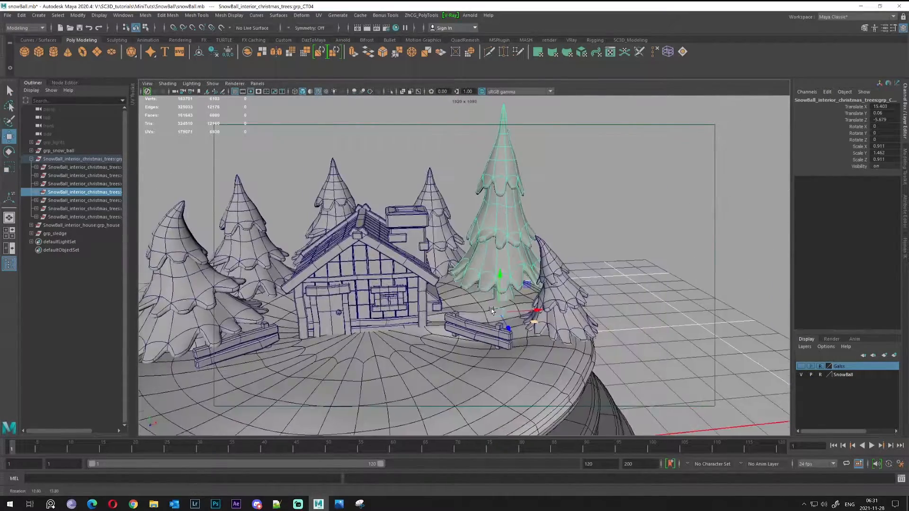
{"action": "left_click_drag", "start_coordinate": [528, 293], "coordinate": [379, 297], "text": "alt"}
{"action": "left_click", "coordinate": [399, 305]}
{"action": "left_click", "coordinate": [94, 176]}
{"action": "left_click_drag", "start_coordinate": [426, 341], "coordinate": [435, 364], "text": "alt"}
{"action": "left_click_drag", "start_coordinate": [431, 367], "coordinate": [432, 335], "text": "alt"}
{"action": "mouse_move", "coordinate": [434, 336]}
{"action": "left_mouse_down", "text": "alt"}
{"action": "mouse_move", "coordinate": [436, 321]}
{"action": "mouse_move", "coordinate": [445, 324]}
{"action": "left_mouse_up", "text": "alt"}
{"action": "left_click_drag", "start_coordinate": [389, 328], "coordinate": [364, 306]}
- Undo the latest scaling and position changes of the grp_CT02 tree beside the fence
{"action": "key", "text": "ctrl+z"}
{"action": "key", "text": "ctrl+z"}
{"action": "key", "text": "ctrl+z"}
{"action": "key", "text": "ctrl+z"}
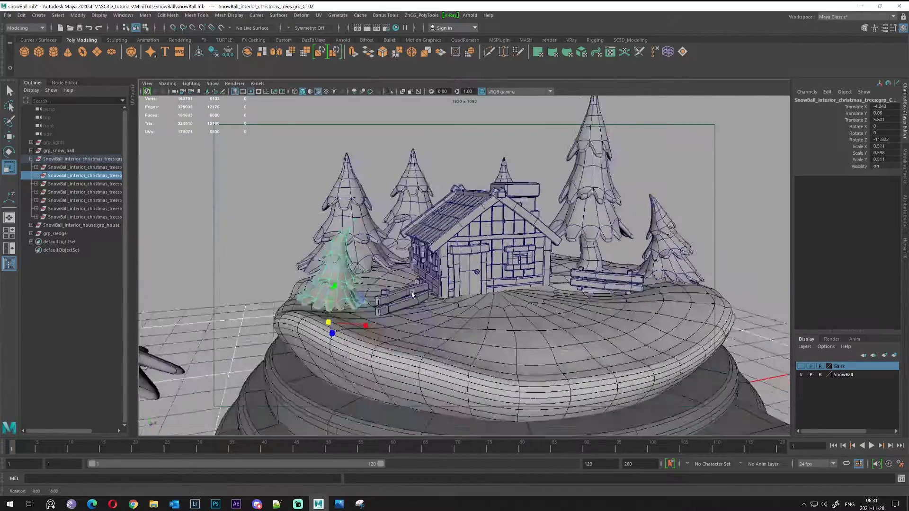
{"action": "key", "text": "ctrl+z"}
{"action": "key", "text": "ctrl+z"}
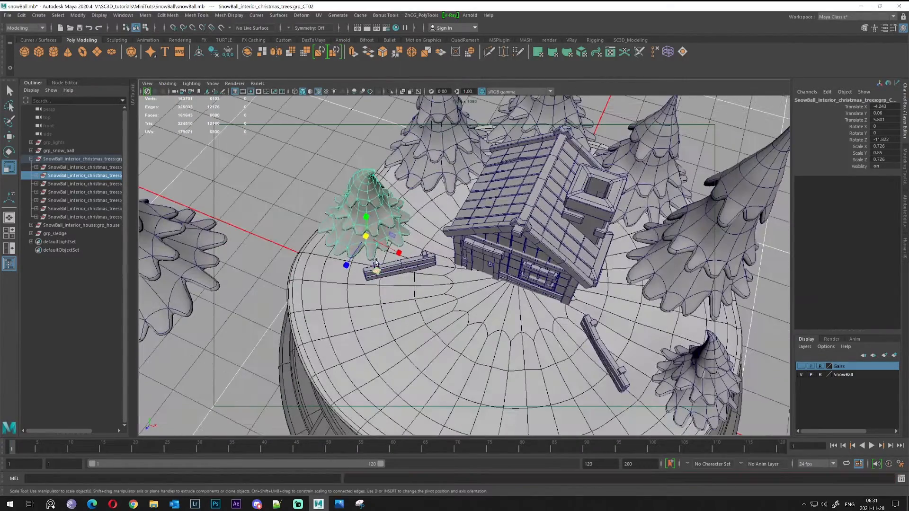
{"action": "key", "text": "ctrl+z"}
{"action": "key", "text": "ctrl+z"}
{"action": "key", "text": "ctrl+z"}
{"action": "key", "text": "ctrl+z"}
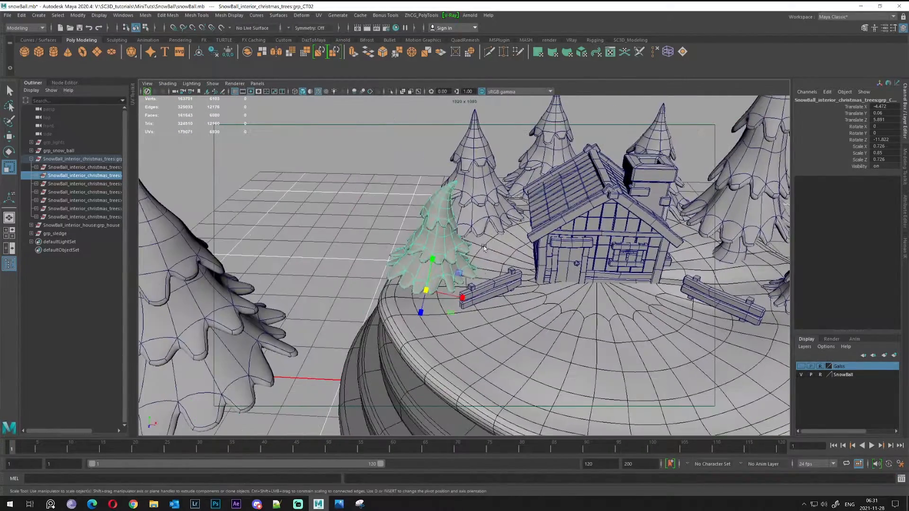
{"action": "key", "text": "ctrl+z"}
{"action": "key", "text": "ctrl+z"}
{"action": "key", "text": "ctrl+z"}
{"action": "key", "text": "ctrl+z"}
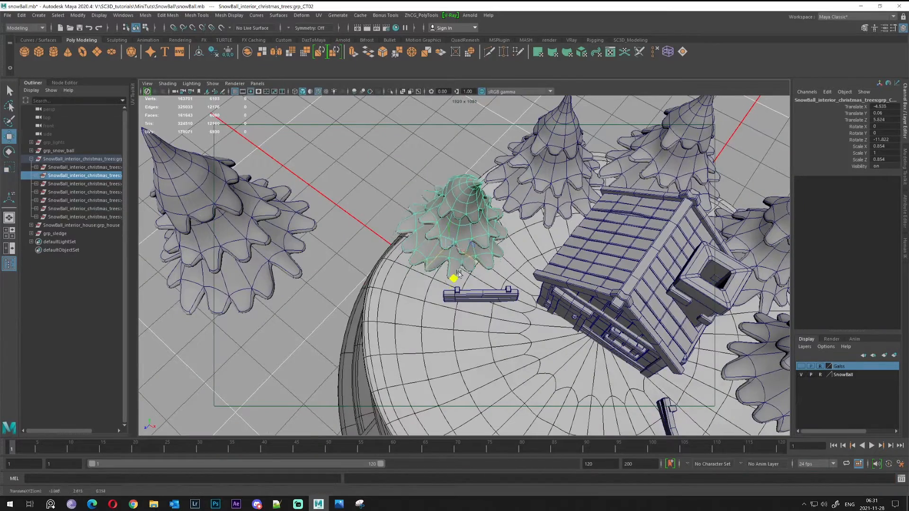
- Move the grp_CT06 tree beside the fence to about X 1.724, Z -2.894, and scale it to about 0.924 in X and Z and 1.3 in Y
{"action": "left_click", "coordinate": [529, 172]}
{"action": "left_click", "coordinate": [92, 209]}
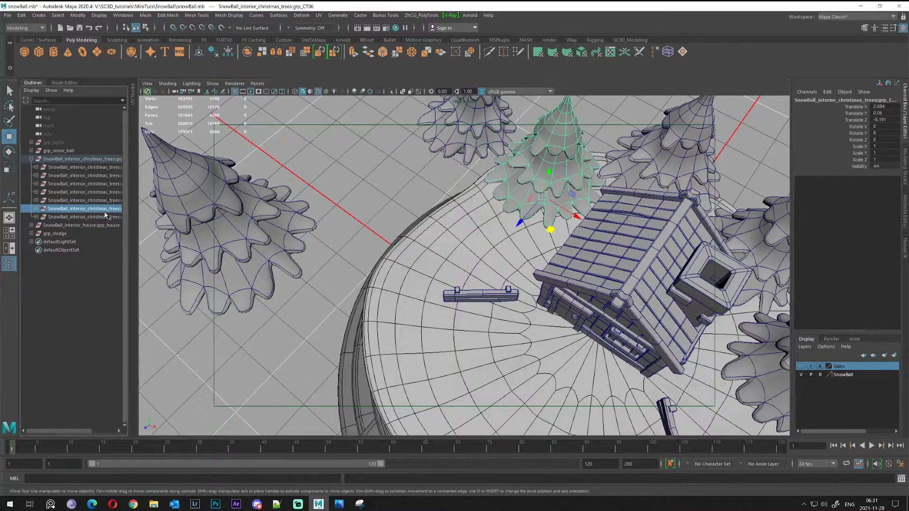
{"action": "left_click_drag", "start_coordinate": [540, 212], "coordinate": [467, 291]}
{"action": "left_click_drag", "start_coordinate": [468, 291], "coordinate": [499, 229], "text": "alt"}
{"action": "key", "text": "r"}
{"action": "left_click_drag", "start_coordinate": [442, 267], "coordinate": [441, 255]}
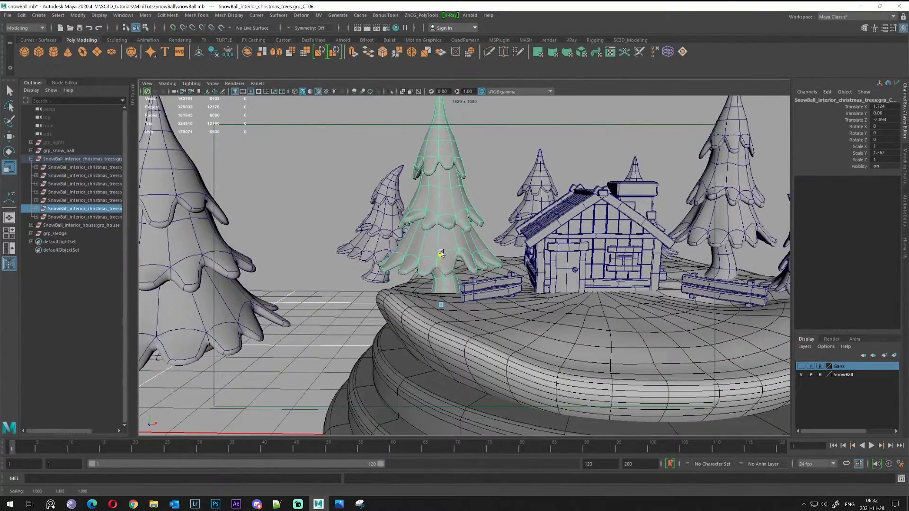
{"action": "middle_click_drag", "start_coordinate": [462, 251], "coordinate": [437, 284], "text": "alt"}
{"action": "left_click_drag", "start_coordinate": [419, 310], "coordinate": [420, 306]}
{"action": "left_click_drag", "start_coordinate": [419, 307], "coordinate": [377, 302], "text": "alt"}
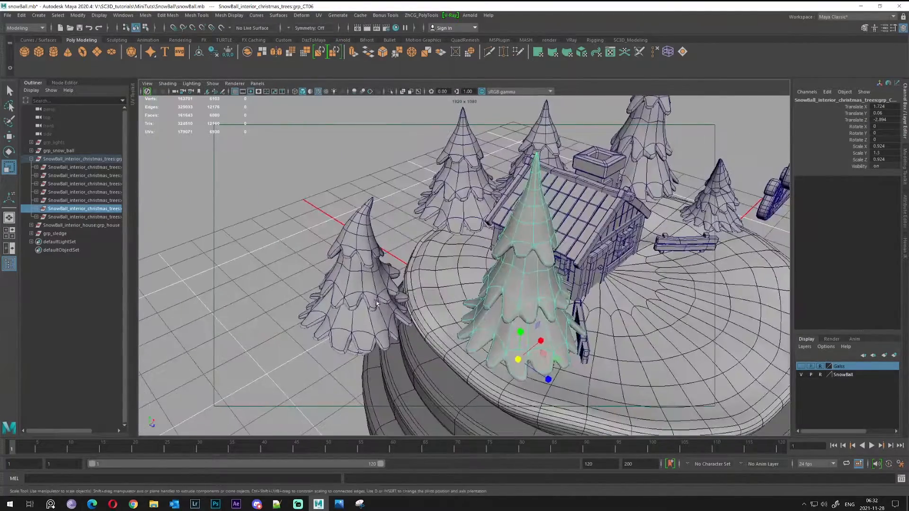
- Place the grp_CT02 tree at about X -2.901, Z 0.639, and tilt it to about Rotate X 8.083, Y -1.807, Z -10.25
{"action": "left_click", "coordinate": [340, 274]}
{"action": "left_click", "coordinate": [86, 176]}
{"action": "left_click_drag", "start_coordinate": [374, 213], "coordinate": [381, 257], "text": "alt"}
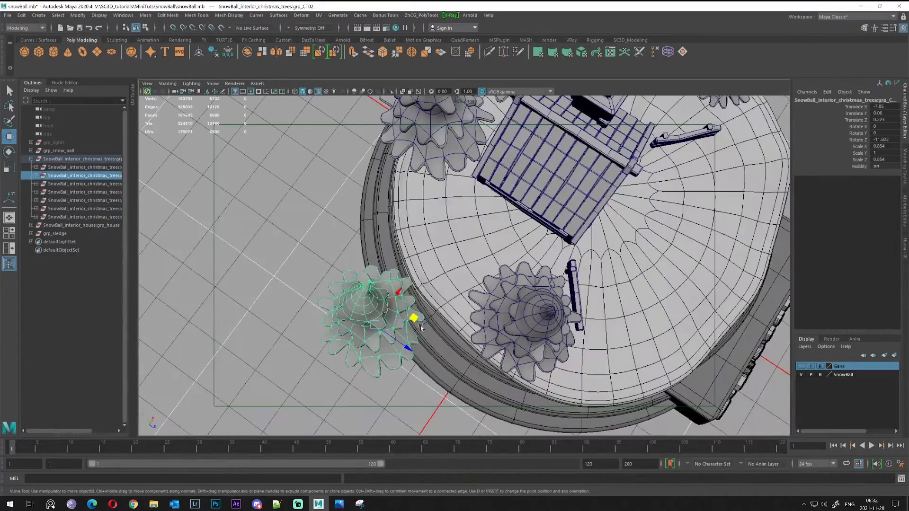
{"action": "left_click_drag", "start_coordinate": [421, 327], "coordinate": [474, 255]}
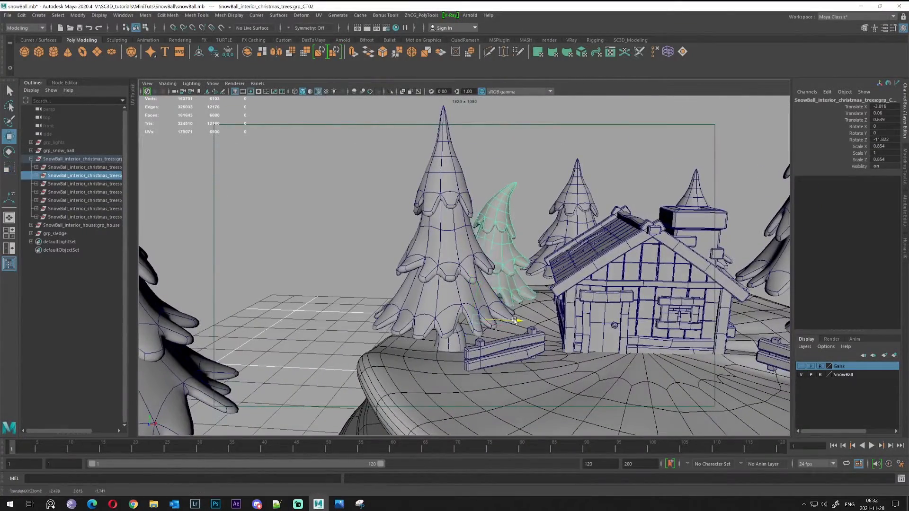
{"action": "left_click_drag", "start_coordinate": [506, 297], "coordinate": [575, 316], "text": "alt"}
{"action": "left_click_drag", "start_coordinate": [458, 303], "coordinate": [461, 363]}
{"action": "right_click_drag", "start_coordinate": [462, 362], "coordinate": [416, 331], "text": "alt"}
- Tilt the grp_CT07 tree behind the house to about Rotate X 7.354 and shift it to about Z -11.782
{"action": "key", "text": "q"}
{"action": "left_click_drag", "start_coordinate": [478, 270], "coordinate": [425, 242], "text": "alt"}
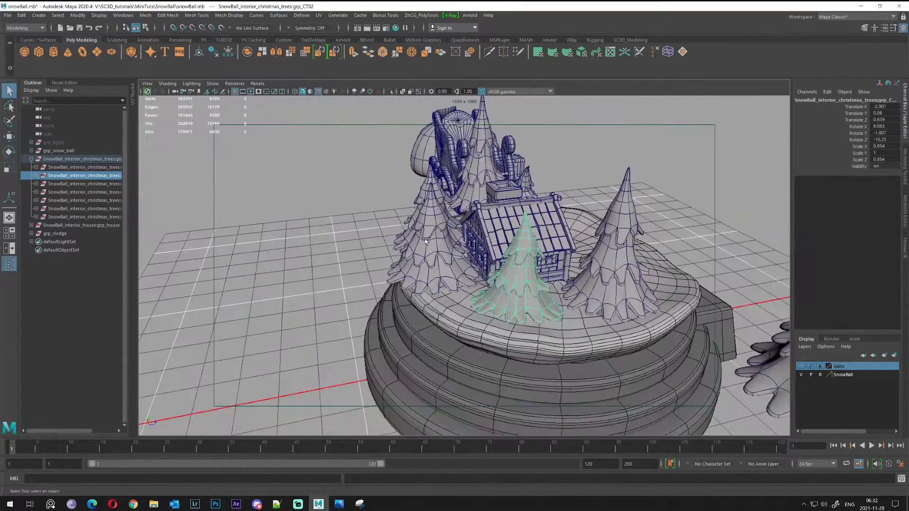
{"action": "left_click", "coordinate": [425, 239]}
{"action": "double_click", "coordinate": [69, 216]}
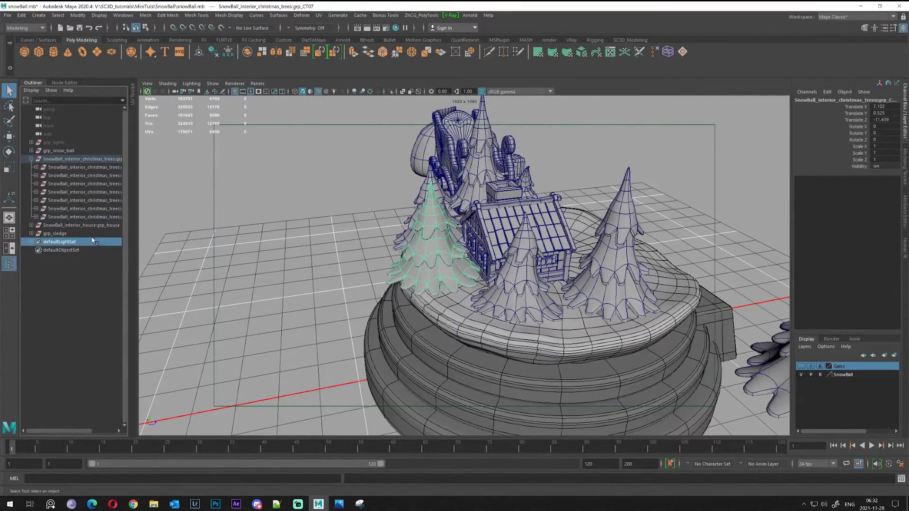
{"action": "left_click", "coordinate": [82, 217]}
{"action": "key", "text": "f"}
{"action": "key", "text": "e"}
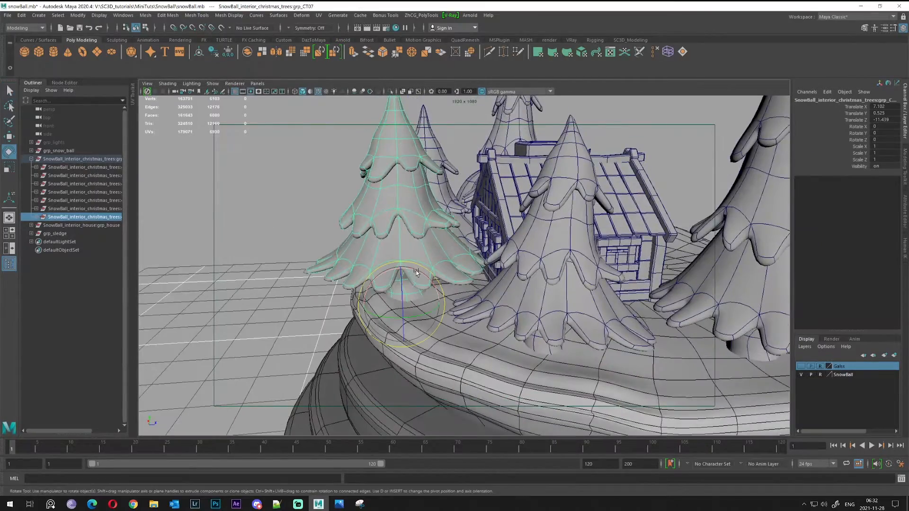
{"action": "left_click_drag", "start_coordinate": [417, 272], "coordinate": [285, 246]}
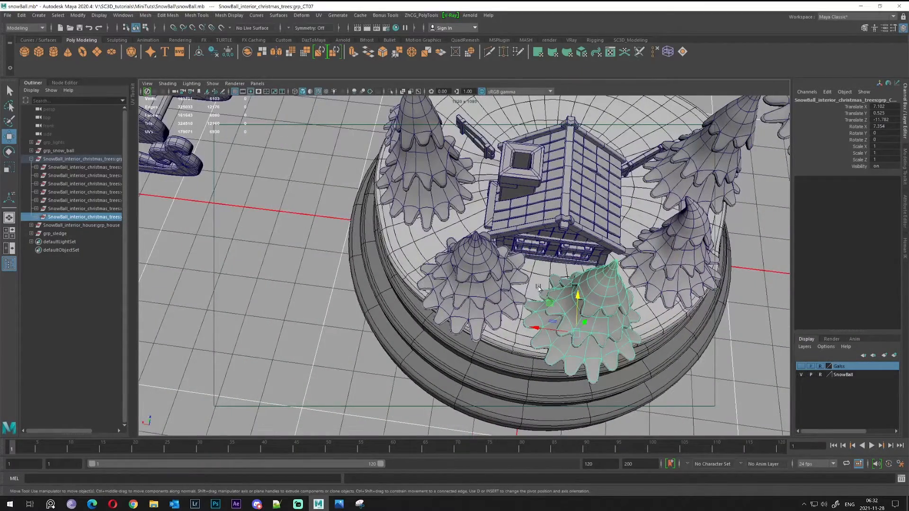
- Turn the grp_CT05 tree to Rotate Y 179.588, scale it to about 0.777 in X and Z and 1.288 in Y, and place it at X 13.524, Z -9.91
{"action": "left_click_drag", "start_coordinate": [539, 287], "coordinate": [432, 303], "text": "alt"}
{"action": "left_click", "coordinate": [462, 247]}
{"action": "key", "text": "r"}
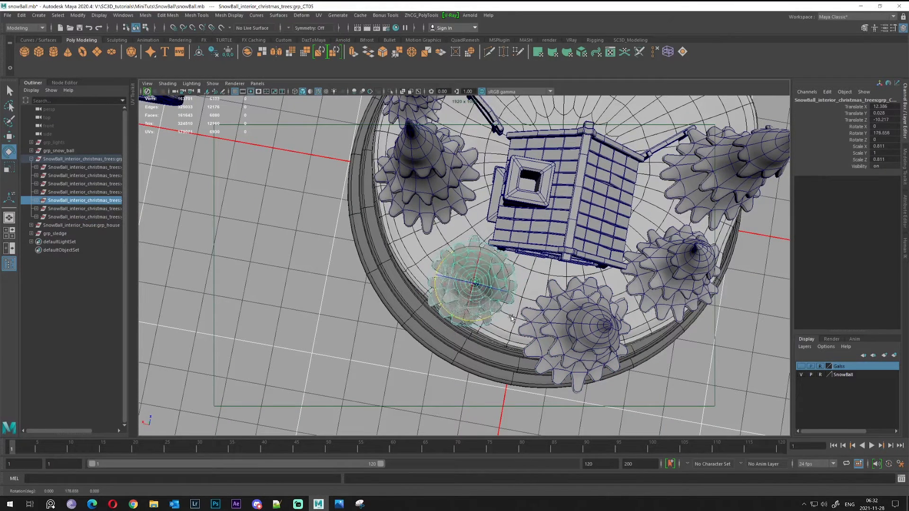
{"action": "left_click_drag", "start_coordinate": [493, 317], "coordinate": [488, 231]}
{"action": "left_click_drag", "start_coordinate": [480, 266], "coordinate": [469, 316]}
{"action": "key", "text": "w"}
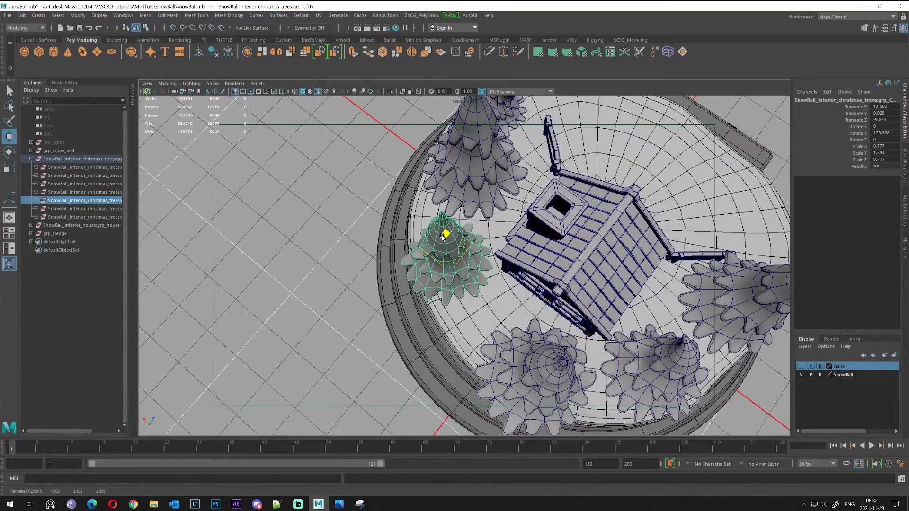
{"action": "left_click_drag", "start_coordinate": [443, 275], "coordinate": [513, 242], "text": "alt"}
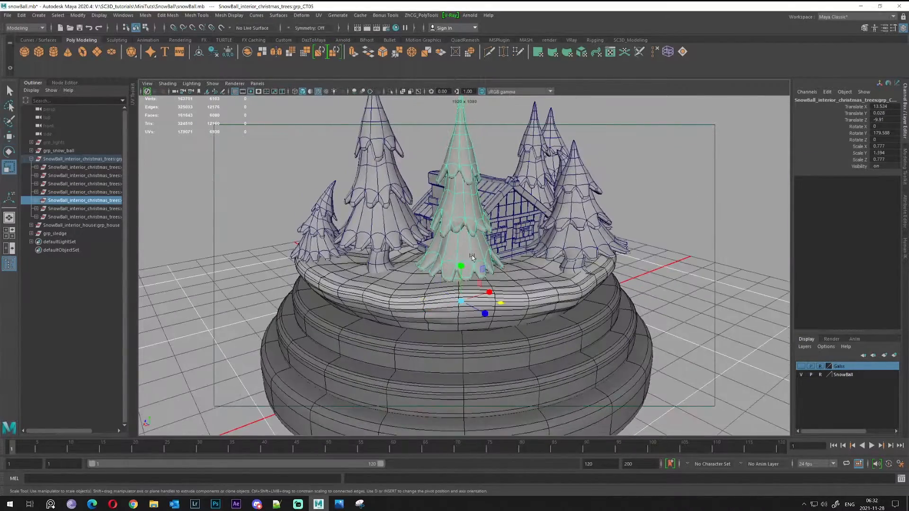
{"action": "left_click_drag", "start_coordinate": [462, 270], "coordinate": [428, 223], "text": "alt"}
- Duplicate the grp_CT03 tree outside the globe and move the copy onto the snow behind the house
{"action": "key", "text": "q"}
{"action": "left_click", "coordinate": [372, 248]}
{"action": "left_click_drag", "start_coordinate": [372, 248], "coordinate": [575, 286], "text": "alt"}
{"action": "left_click", "coordinate": [590, 256]}
{"action": "left_click", "coordinate": [82, 184]}
{"action": "key", "text": "w"}
{"action": "left_click_drag", "start_coordinate": [416, 223], "coordinate": [420, 274], "text": "alt"}
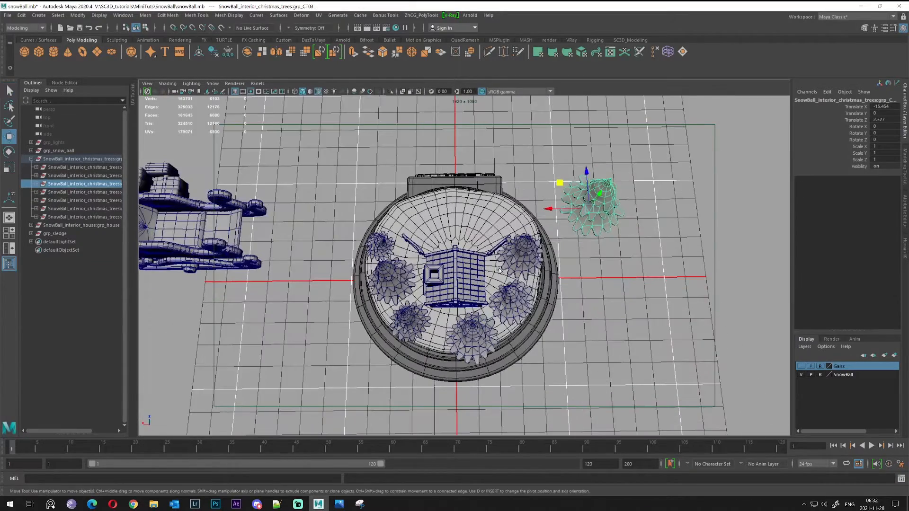
{"action": "left_click_drag", "start_coordinate": [499, 269], "coordinate": [556, 228], "text": "alt"}
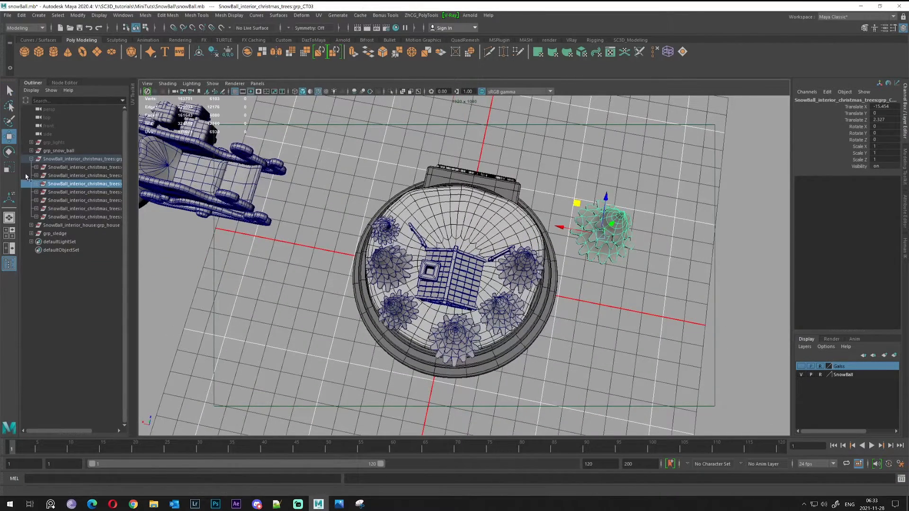
{"action": "key", "text": "ctrl+d"}
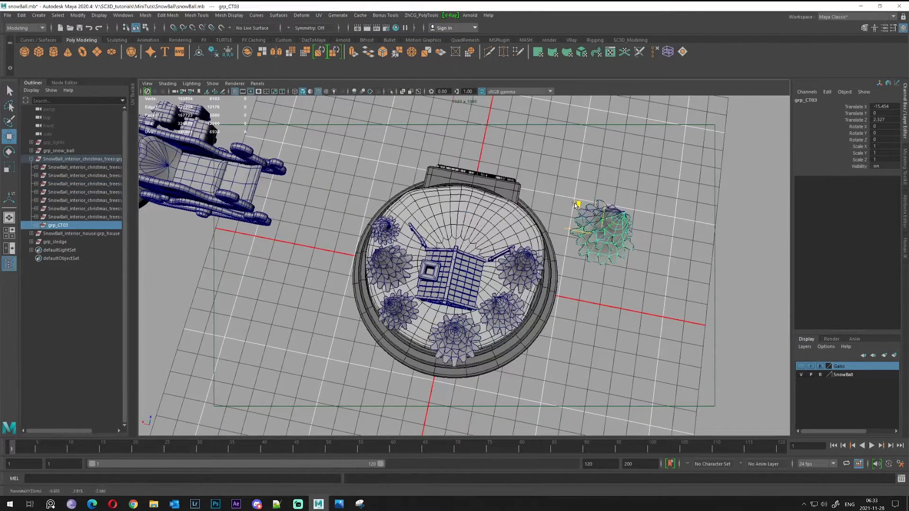
{"action": "left_click_drag", "start_coordinate": [577, 203], "coordinate": [476, 334]}
- Try the copied tree behind the house at about 0.318 scale in X and Z and 0.482 in Y, and delete it
{"action": "key", "text": "r"}
{"action": "key", "text": "w"}
{"action": "key", "text": "r"}
{"action": "key", "text": "w"}
{"action": "left_click_drag", "start_coordinate": [479, 251], "coordinate": [478, 244]}
{"action": "left_click_drag", "start_coordinate": [531, 294], "coordinate": [513, 305], "text": "alt"}
{"action": "key", "text": "r"}
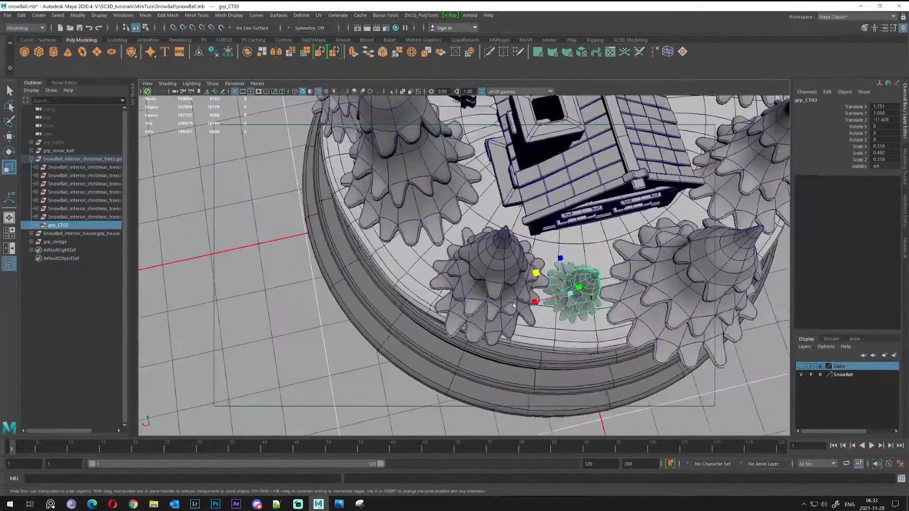
{"action": "right_click_drag", "start_coordinate": [514, 306], "coordinate": [488, 287], "text": "alt"}
{"action": "left_click_drag", "start_coordinate": [488, 287], "coordinate": [496, 303], "text": "alt"}
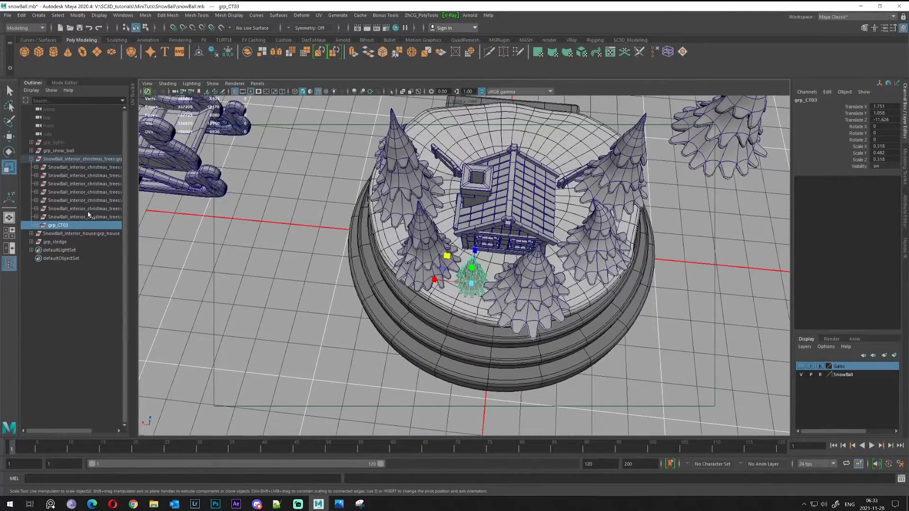
{"action": "key", "text": "Delete"}
- Slim the grp_CT07 tree behind the house to about 0.933 in X and Z
{"action": "left_click_drag", "start_coordinate": [495, 314], "coordinate": [564, 321], "text": "alt"}
{"action": "left_click", "coordinate": [526, 274]}
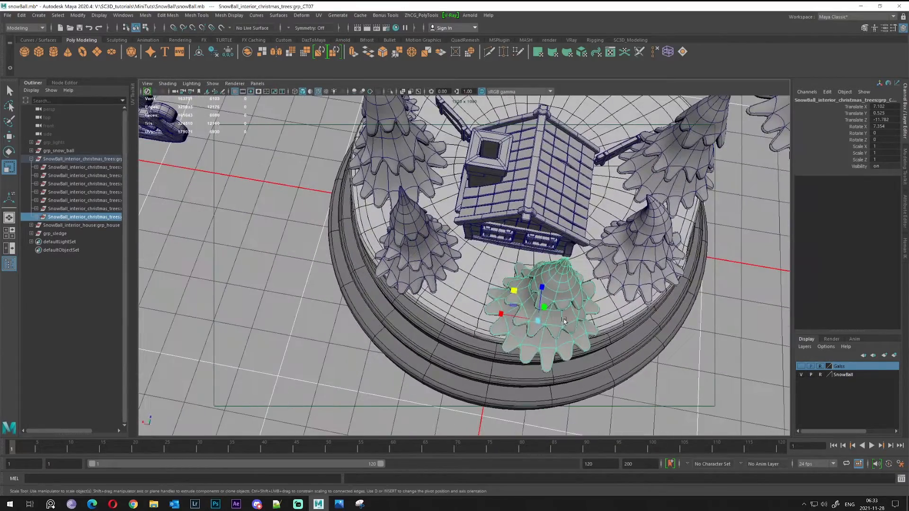
{"action": "left_click_drag", "start_coordinate": [510, 293], "coordinate": [602, 324]}
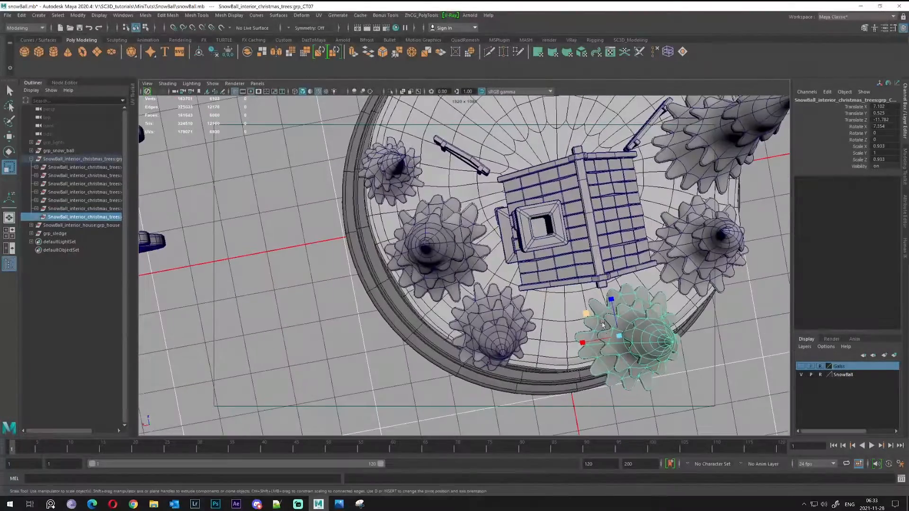
- Move the grp_CT05 tree closer to the other trees behind the house, to about X 12.745, Z -10.39
{"action": "left_click", "coordinate": [507, 333]}
{"action": "key", "text": "w"}
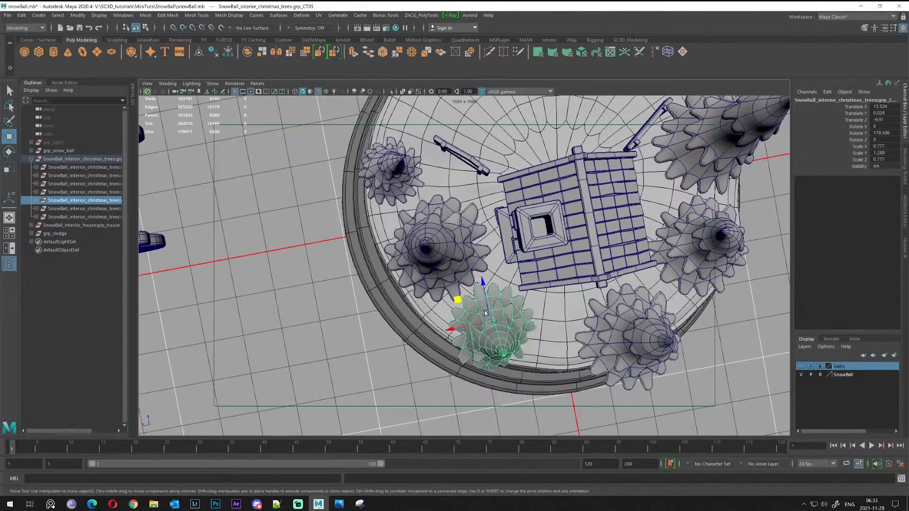
{"action": "left_click_drag", "start_coordinate": [463, 303], "coordinate": [576, 320]}
{"action": "middle_click_drag", "start_coordinate": [578, 320], "coordinate": [625, 347], "text": "alt"}
{"action": "left_click_drag", "start_coordinate": [624, 347], "coordinate": [653, 288], "text": "alt"}
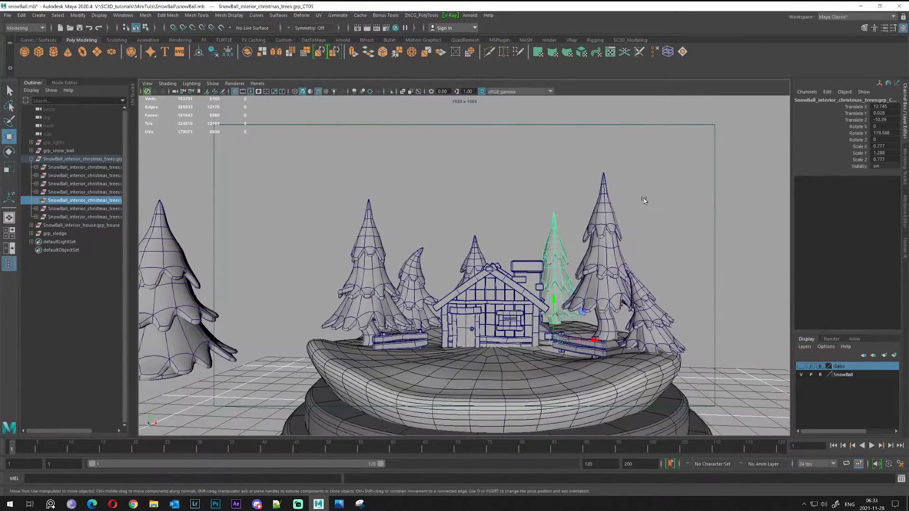
{"action": "left_click_drag", "start_coordinate": [644, 199], "coordinate": [432, 253]}
{"action": "mouse_move", "coordinate": [535, 244]}
{"action": "left_mouse_down", "text": "alt"}
{"action": "mouse_move", "coordinate": [554, 256]}
{"action": "mouse_move", "coordinate": [527, 258]}
{"action": "left_mouse_up", "text": "alt"}
- Stretch the curved grp_CT02 tree to about 1.2 in Y and clear the selection
{"action": "left_click", "coordinate": [418, 261]}
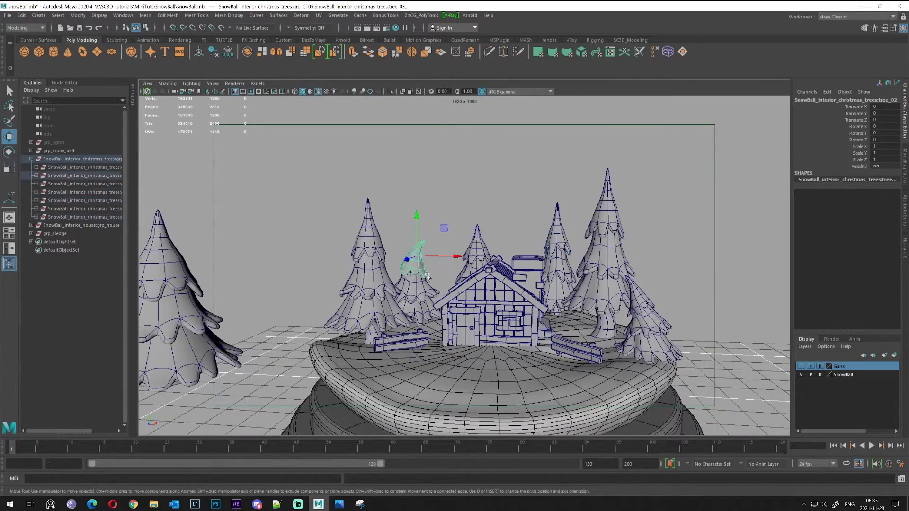
{"action": "left_click", "coordinate": [82, 174]}
{"action": "key", "text": "r"}
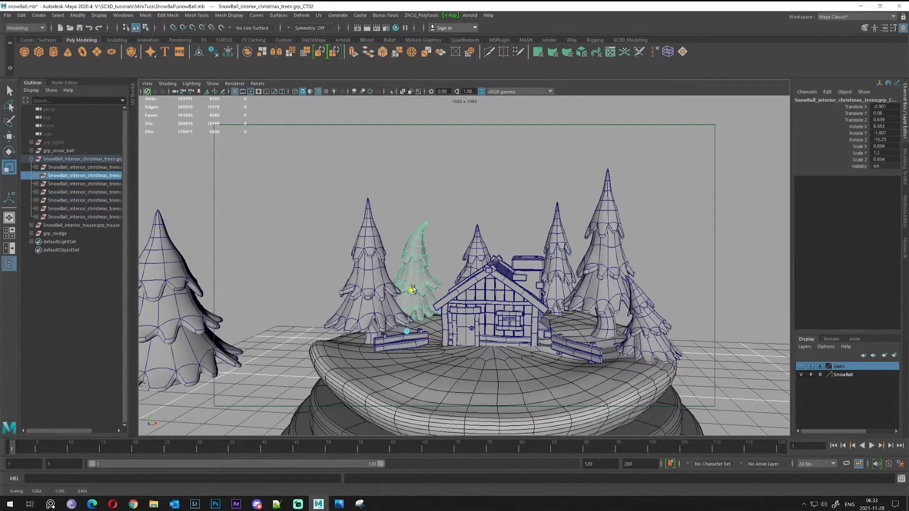
{"action": "left_click_drag", "start_coordinate": [413, 289], "coordinate": [415, 311], "text": "alt"}
{"action": "left_click_drag", "start_coordinate": [427, 272], "coordinate": [485, 272]}
{"action": "key", "text": "q"}
{"action": "left_click", "coordinate": [475, 227]}
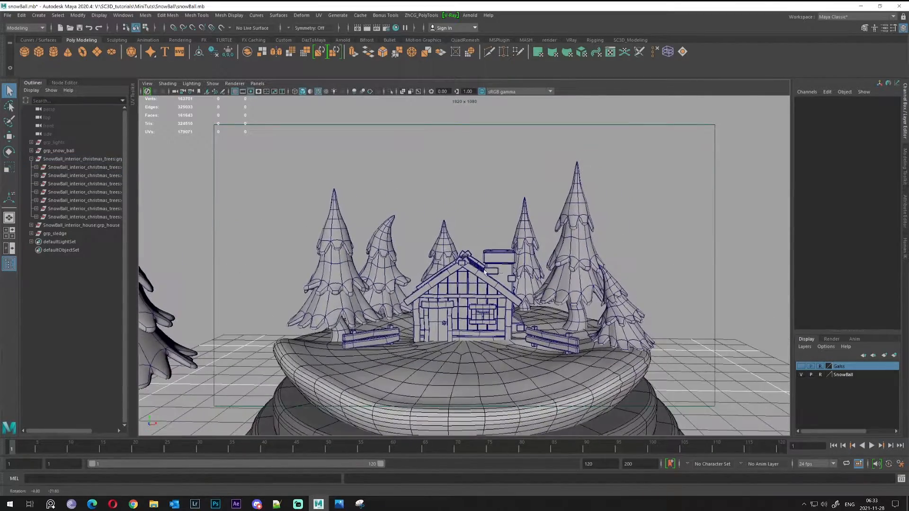
- Inspect how the small grp_CT01 tree sits on the snow near the fence and the globe's edge
{"action": "left_click_drag", "start_coordinate": [543, 293], "coordinate": [511, 264], "text": "alt"}
{"action": "left_click", "coordinate": [554, 273]}
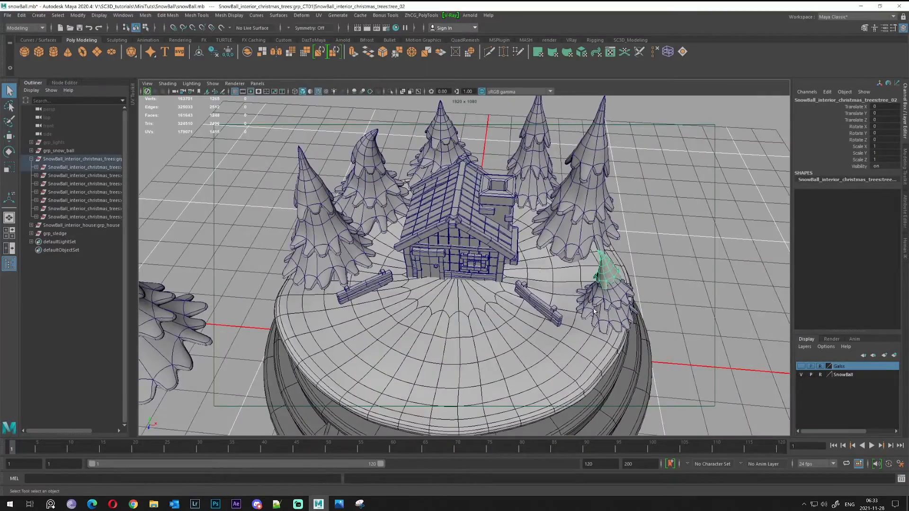
{"action": "left_click_drag", "start_coordinate": [595, 311], "coordinate": [614, 301], "text": "alt"}
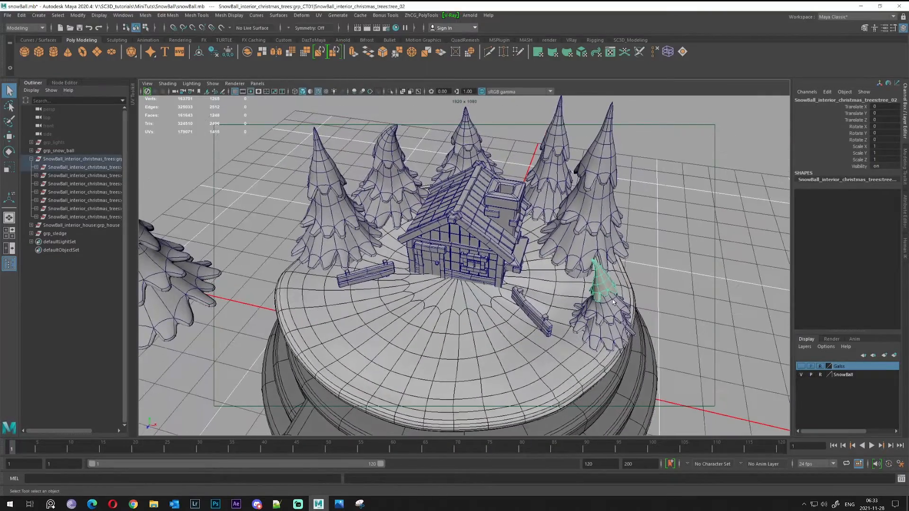
{"action": "left_click", "coordinate": [71, 159]}
{"action": "left_click", "coordinate": [71, 167]}
{"action": "key", "text": "f"}
{"action": "left_click_drag", "start_coordinate": [596, 251], "coordinate": [617, 240], "text": "alt"}
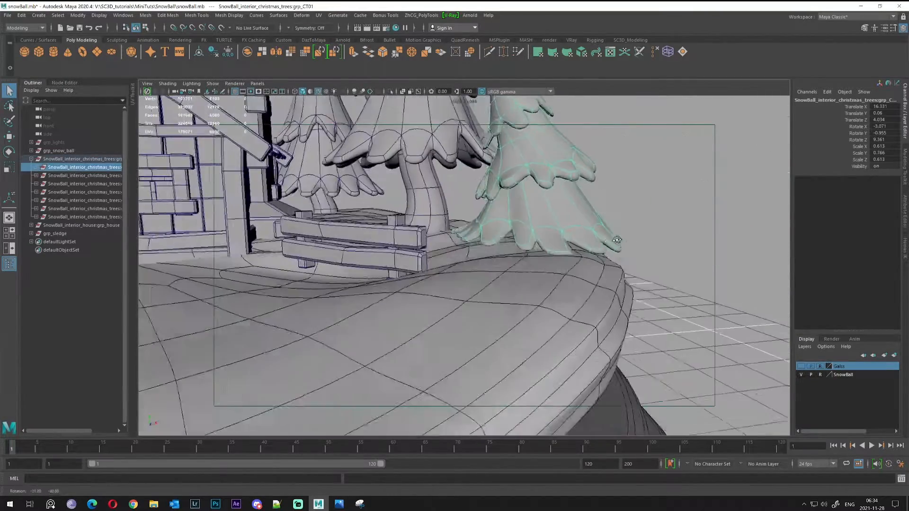
{"action": "right_click_drag", "start_coordinate": [617, 240], "coordinate": [576, 209], "text": "alt"}
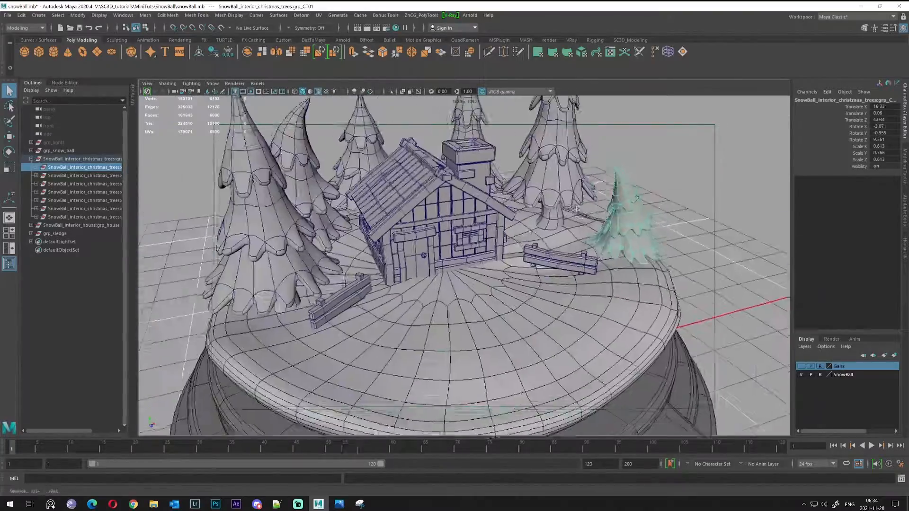
{"action": "left_click_drag", "start_coordinate": [577, 209], "coordinate": [517, 290], "text": "alt"}
- Move the tall grp_CT04 tree forward beside the fence, to about X 16.232, Z -1.362
{"action": "left_click", "coordinate": [619, 219]}
{"action": "middle_click_drag", "start_coordinate": [618, 285], "coordinate": [545, 277], "text": "alt"}
{"action": "left_click_drag", "start_coordinate": [545, 277], "coordinate": [540, 234], "text": "alt"}
{"action": "left_click", "coordinate": [67, 192]}
{"action": "key", "text": "w"}
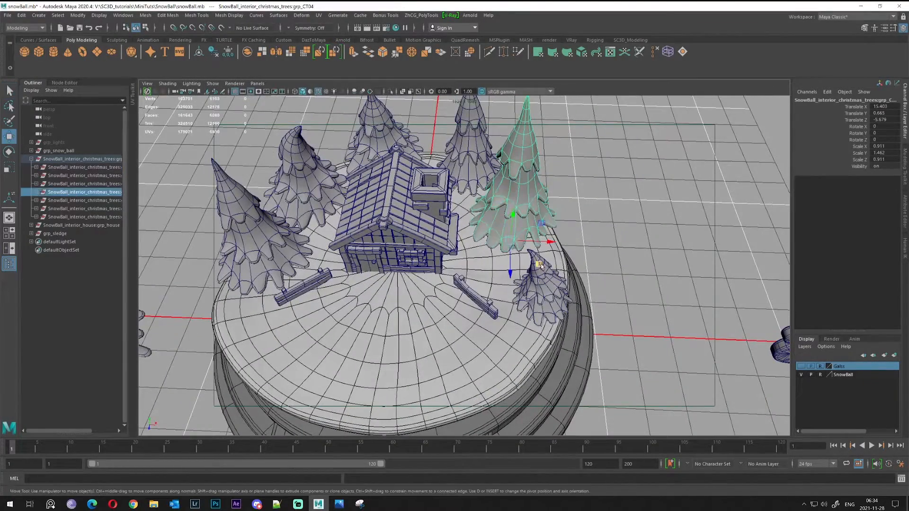
{"action": "left_click_drag", "start_coordinate": [541, 265], "coordinate": [548, 330]}
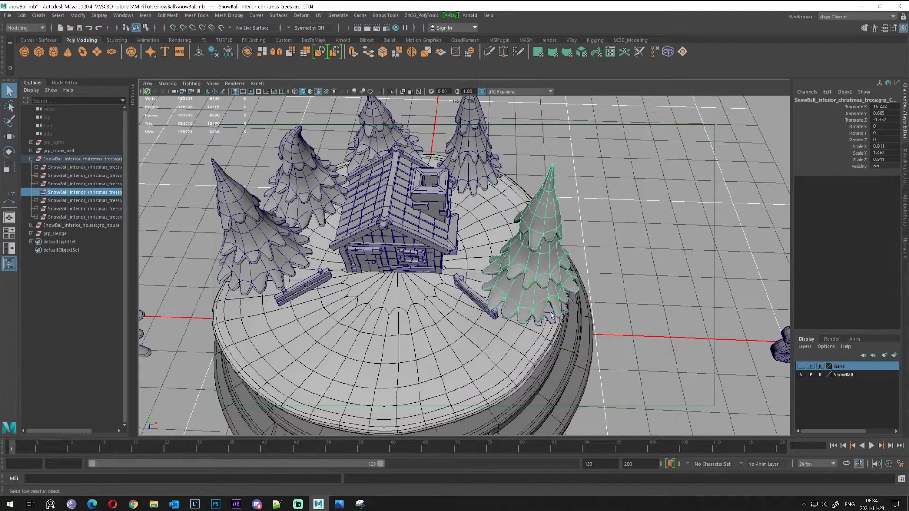
- Move the grp_CT01 tree behind the fence to about Z -0.856 and enlarge it to about 0.774 in X and Z and 0.97 in Y
{"action": "left_click", "coordinate": [71, 167]}
{"action": "left_click_drag", "start_coordinate": [512, 266], "coordinate": [508, 293], "text": "alt"}
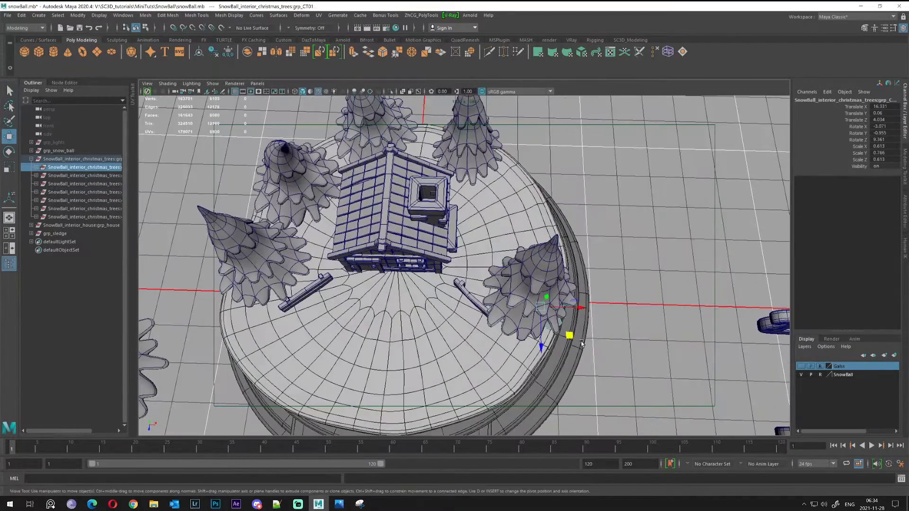
{"action": "left_click_drag", "start_coordinate": [570, 336], "coordinate": [532, 242]}
{"action": "left_click_drag", "start_coordinate": [531, 247], "coordinate": [547, 195], "text": "alt"}
{"action": "key", "text": "r"}
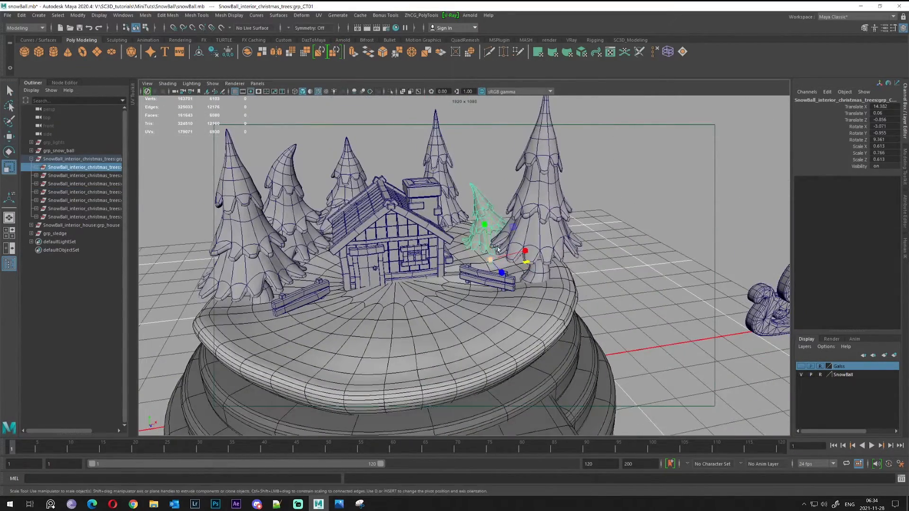
{"action": "left_click_drag", "start_coordinate": [491, 259], "coordinate": [507, 256]}
{"action": "mouse_move", "coordinate": [468, 227]}
{"action": "left_mouse_down", "text": "alt"}
{"action": "mouse_move", "coordinate": [466, 196]}
{"action": "mouse_move", "coordinate": [462, 216]}
{"action": "left_mouse_up", "text": "alt"}
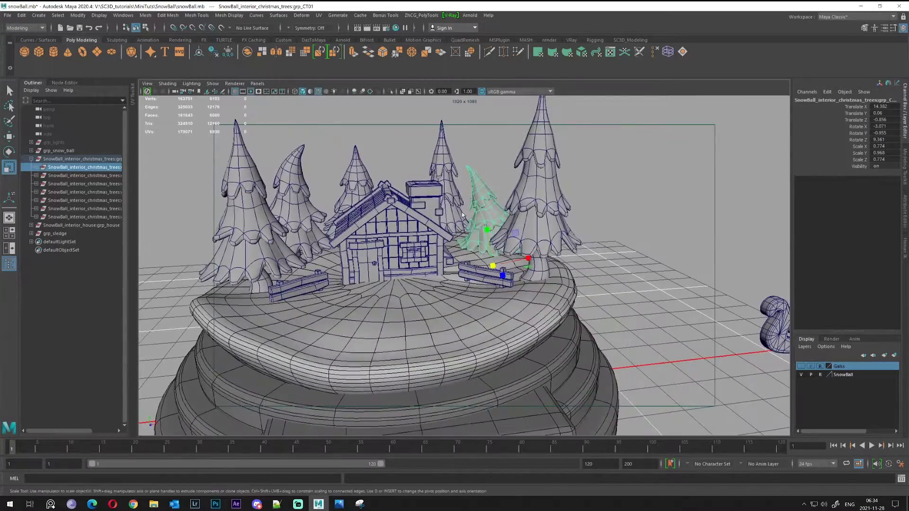
- Rotate the grp_CT01 tree on the snow between the grp_CT04 tree and the house's chimney side
{"action": "key", "text": "q"}
{"action": "right_click_drag", "start_coordinate": [483, 189], "coordinate": [522, 177]}
{"action": "left_click", "coordinate": [493, 164]}
{"action": "left_click_drag", "start_coordinate": [488, 165], "coordinate": [493, 164], "text": "alt"}
{"action": "right_click_drag", "start_coordinate": [493, 164], "coordinate": [533, 211], "text": "alt"}
{"action": "left_click_drag", "start_coordinate": [533, 210], "coordinate": [526, 284], "text": "alt"}
{"action": "left_click", "coordinate": [498, 258]}
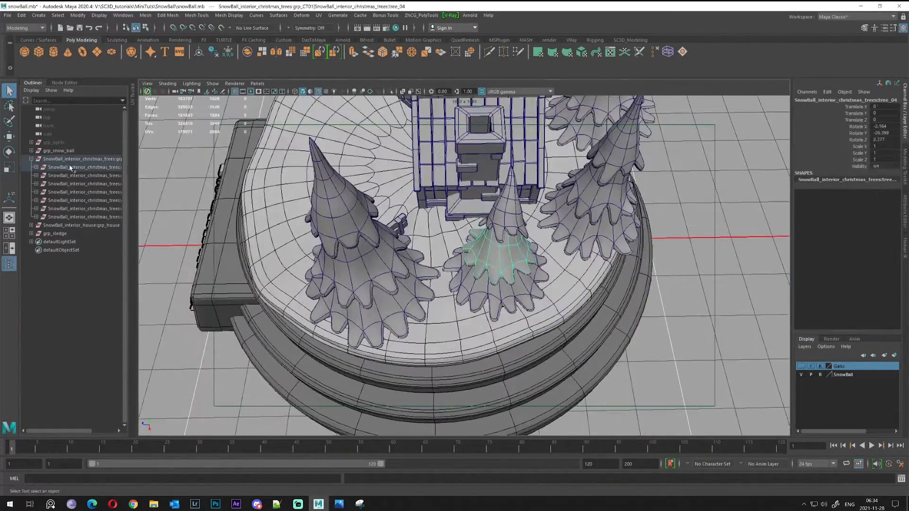
{"action": "left_click", "coordinate": [70, 168]}
{"action": "key", "text": "e"}
{"action": "left_click_drag", "start_coordinate": [472, 318], "coordinate": [559, 291]}
{"action": "key", "text": "w"}
- Duplicate the grp_CT03 tree that stands on the ground outside the snow globe
{"action": "key", "text": "q"}
{"action": "left_click", "coordinate": [638, 234]}
{"action": "left_click_drag", "start_coordinate": [421, 208], "coordinate": [542, 282], "text": "alt"}
{"action": "left_click", "coordinate": [98, 217]}
{"action": "left_click_drag", "start_coordinate": [288, 272], "coordinate": [460, 183], "text": "alt"}
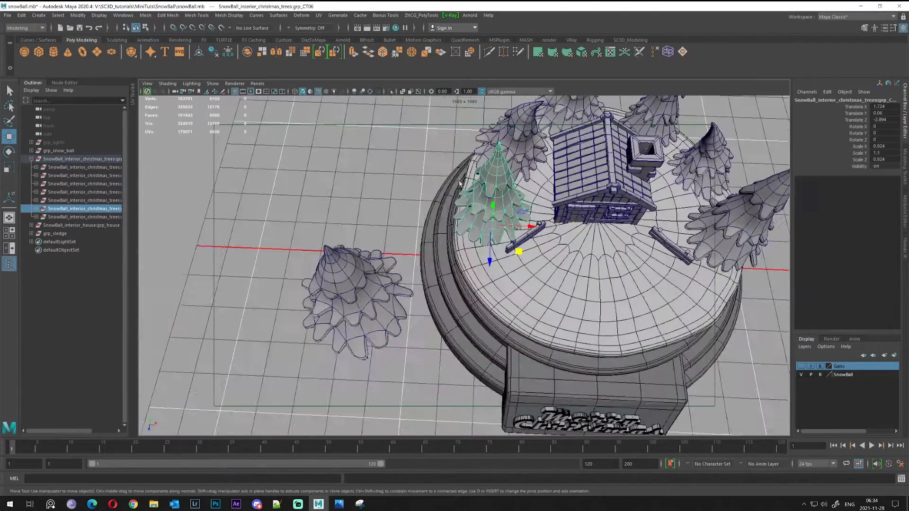
{"action": "left_click", "coordinate": [323, 271]}
{"action": "left_click", "coordinate": [90, 186]}
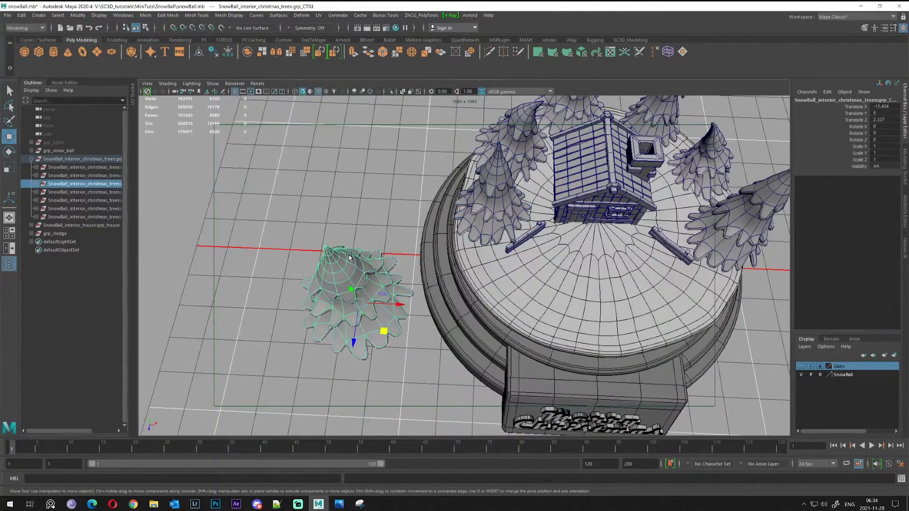
{"action": "key", "text": "ctrl+d"}
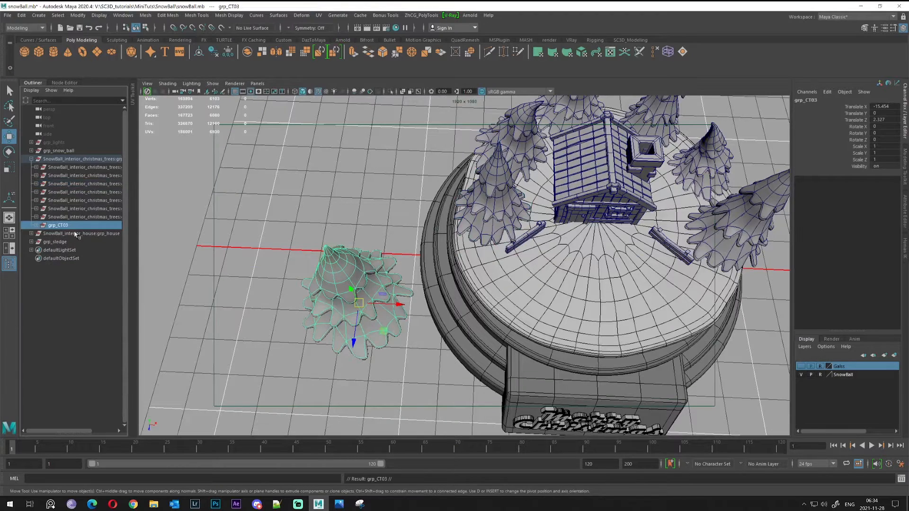
- Scale the duplicated grp_CT03 tree uniformly to 0.615 and move it between the house and the tall grp_CT04 tree, at about X 5.578
{"action": "key", "text": "r"}
{"action": "left_click_drag", "start_coordinate": [359, 303], "coordinate": [341, 304]}
{"action": "key", "text": "w"}
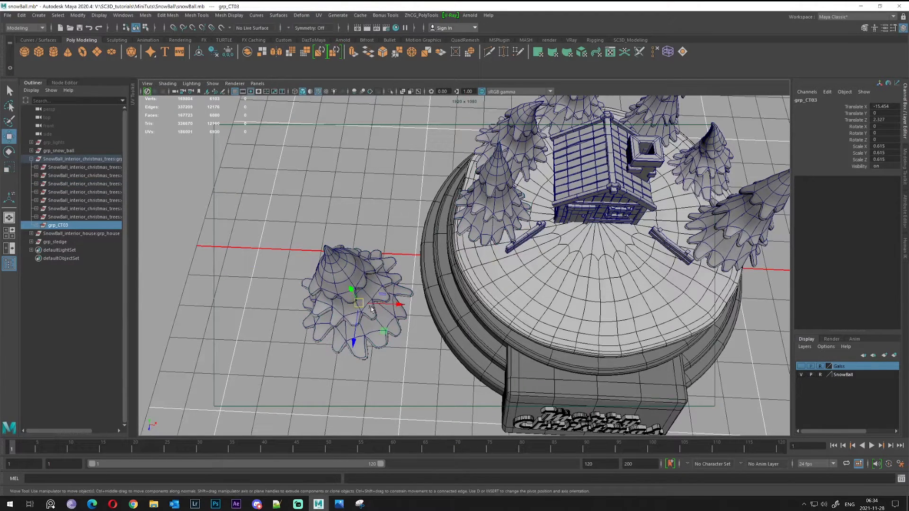
{"action": "left_click_drag", "start_coordinate": [384, 330], "coordinate": [709, 239]}
{"action": "key", "text": "f"}
{"action": "scroll", "coordinate": [663, 239], "scroll_direction": "down", "scroll_amount": 5}
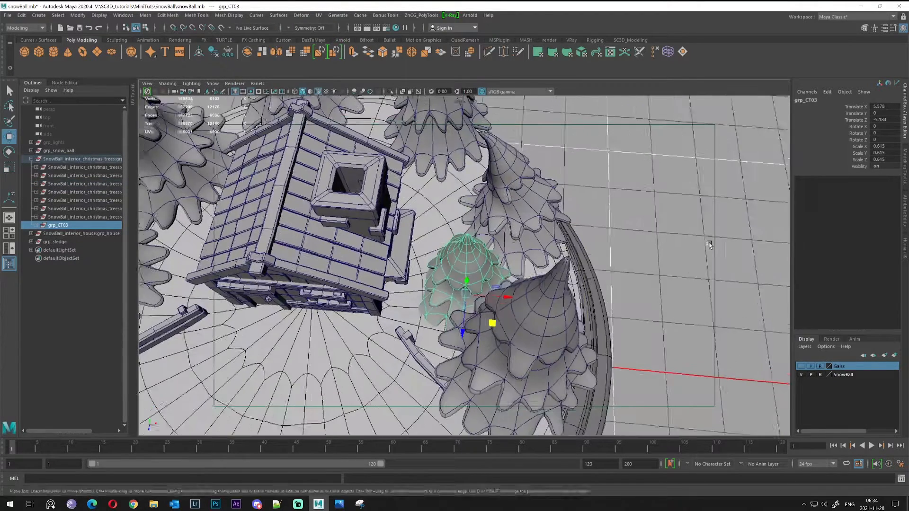
- Shrink the duplicated tree behind the fence to about 0.326 in X and Z and 0.425 in Y
{"action": "left_click_drag", "start_coordinate": [585, 215], "coordinate": [524, 259], "text": "alt"}
{"action": "scroll", "coordinate": [524, 259], "scroll_direction": "up", "scroll_amount": 4}
{"action": "left_click_drag", "start_coordinate": [445, 348], "coordinate": [456, 296], "text": "alt"}
{"action": "key", "text": "r"}
{"action": "left_click_drag", "start_coordinate": [456, 296], "coordinate": [489, 348], "text": "alt"}
{"action": "key", "text": "w"}
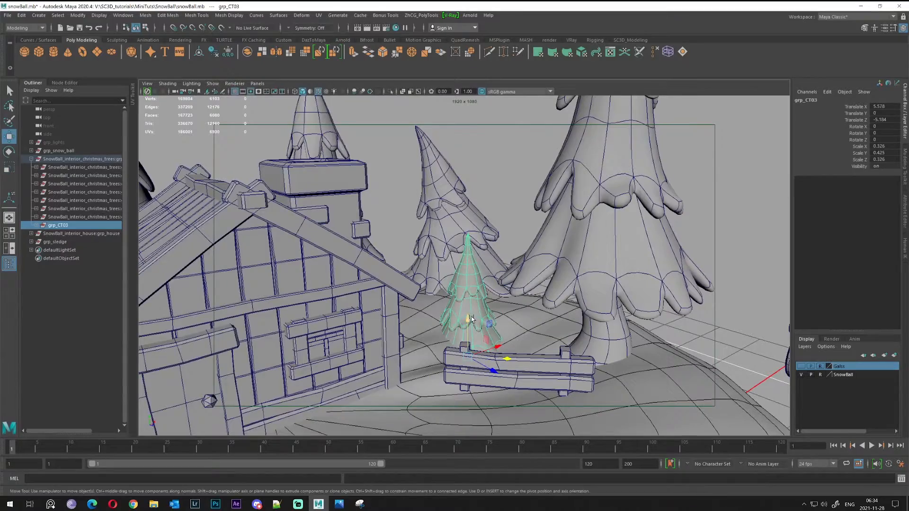
- Fine-tune the small tree's proportions and its position on the snow behind the fence
{"action": "key", "text": "r"}
{"action": "left_click_drag", "start_coordinate": [469, 298], "coordinate": [545, 311]}
{"action": "key", "text": "w"}
{"action": "key", "text": "r"}
{"action": "left_click_drag", "start_coordinate": [516, 281], "coordinate": [559, 327]}
{"action": "key", "text": "w"}
- Lengthen the small tree's trunk to a Y scale of 1.527 and lower it to Translate Y -0.729
{"action": "left_click", "coordinate": [583, 351]}
{"action": "mouse_move", "coordinate": [568, 289]}
{"action": "left_mouse_down"}
{"action": "mouse_move", "coordinate": [568, 307]}
{"action": "mouse_move", "coordinate": [564, 285]}
{"action": "mouse_move", "coordinate": [579, 298]}
{"action": "left_mouse_up"}
{"action": "key", "text": "r"}
{"action": "key", "text": "q"}
{"action": "right_click_drag", "start_coordinate": [570, 295], "coordinate": [534, 286], "text": "alt"}
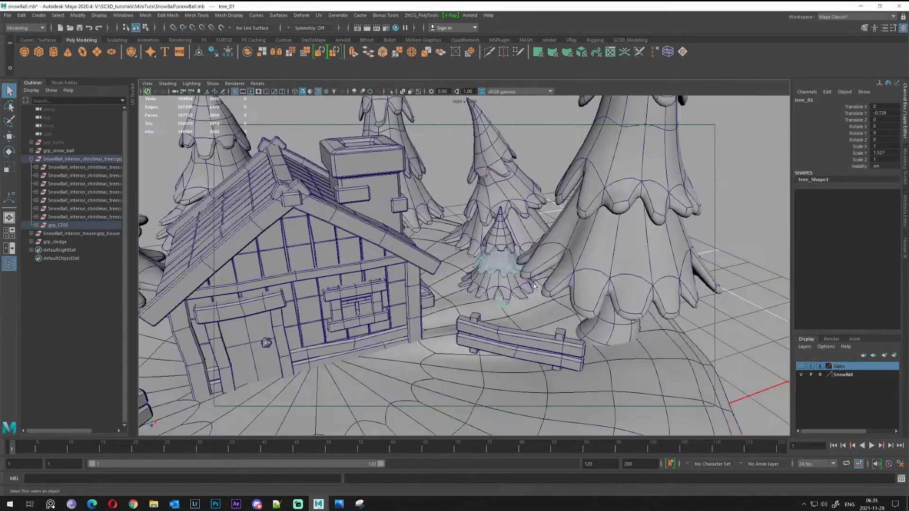
- Adjust the placement of the whole duplicated grp_CT03 tree behind the fence beside the tall tree
{"action": "left_click_drag", "start_coordinate": [500, 266], "coordinate": [455, 288], "text": "alt"}
{"action": "left_click", "coordinate": [69, 226]}
{"action": "key", "text": "e"}
{"action": "left_click_drag", "start_coordinate": [507, 303], "coordinate": [517, 269], "text": "alt"}
{"action": "left_click_drag", "start_coordinate": [518, 270], "coordinate": [540, 310], "text": "alt"}
{"action": "key", "text": "w"}
{"action": "left_click_drag", "start_coordinate": [512, 239], "coordinate": [619, 280]}
{"action": "left_click", "coordinate": [695, 266]}
- Inspect the arrangement of the trees around the house from several angles and distances
{"action": "scroll", "coordinate": [619, 282], "scroll_direction": "up", "scroll_amount": 3}
{"action": "middle_click_drag", "start_coordinate": [618, 284], "coordinate": [597, 324], "text": "alt"}
{"action": "left_click_drag", "start_coordinate": [565, 268], "coordinate": [545, 265], "text": "alt"}
{"action": "scroll", "coordinate": [497, 256], "scroll_direction": "down", "scroll_amount": 3}
{"action": "scroll", "coordinate": [466, 246], "scroll_direction": "up", "scroll_amount": 3}
{"action": "left_click_drag", "start_coordinate": [465, 245], "coordinate": [515, 263], "text": "alt"}
{"action": "left_click_drag", "start_coordinate": [591, 279], "coordinate": [581, 251], "text": "alt"}
{"action": "left_click_drag", "start_coordinate": [635, 270], "coordinate": [580, 247]}
{"action": "left_click_drag", "start_coordinate": [580, 248], "coordinate": [559, 237], "text": "alt"}
{"action": "key", "text": "q"}
- Apply a nonlinear Bend deformer to the grp_CT04 tree, keeping the Nonlinear deformer list as a floating window
{"action": "left_click", "coordinate": [78, 192]}
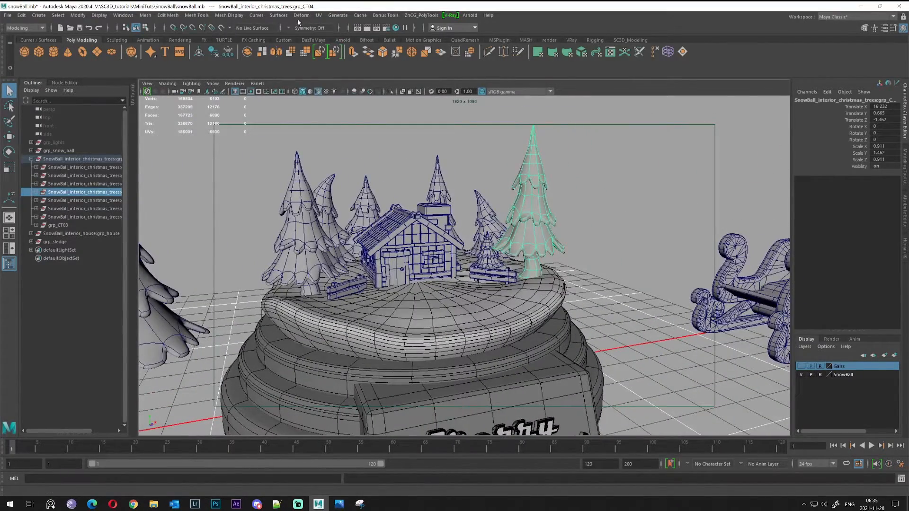
{"action": "left_click", "coordinate": [302, 15]}
{"action": "mouse_move", "coordinate": [316, 151]}
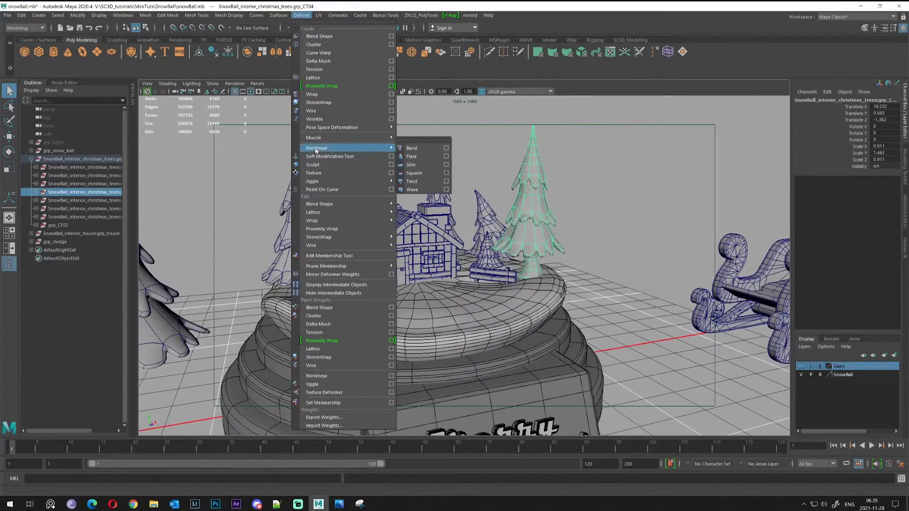
{"action": "left_click", "coordinate": [423, 140]}
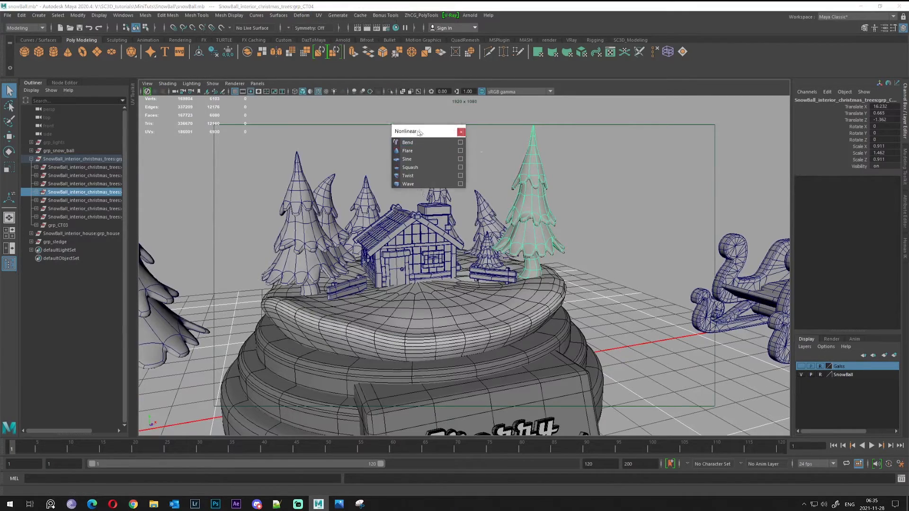
{"action": "left_click_drag", "start_coordinate": [412, 126], "coordinate": [166, 100]}
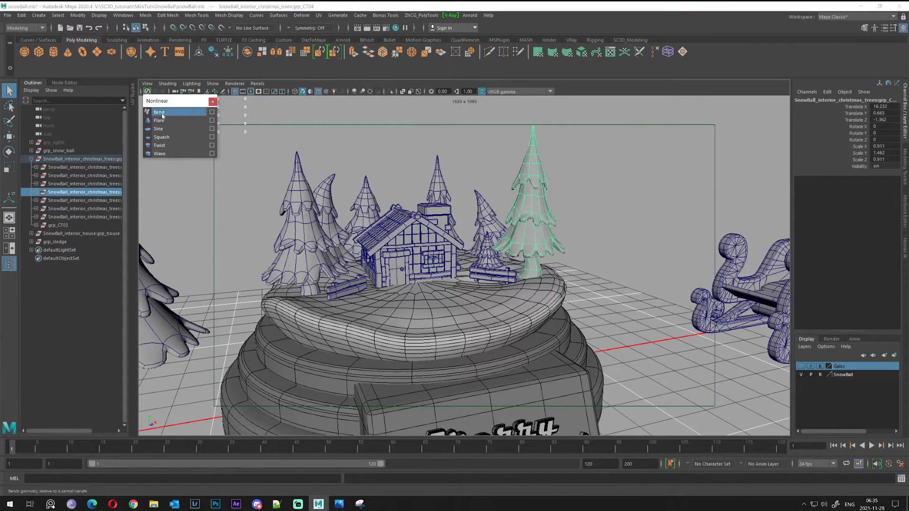
{"action": "left_click", "coordinate": [159, 112]}
- Try a bend Curvature of about -37.815 on the grp_CT04 tree and check its lean from several angles
{"action": "left_click_drag", "start_coordinate": [514, 279], "coordinate": [662, 185], "text": "alt"}
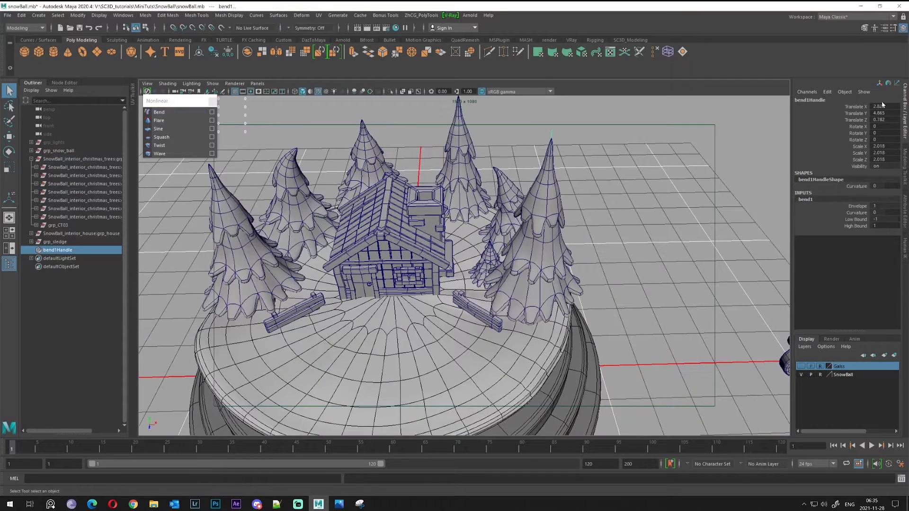
{"action": "left_click", "coordinate": [859, 213]}
{"action": "middle_click_drag", "start_coordinate": [588, 233], "coordinate": [474, 254]}
{"action": "left_click_drag", "start_coordinate": [474, 255], "coordinate": [272, 212], "text": "alt"}
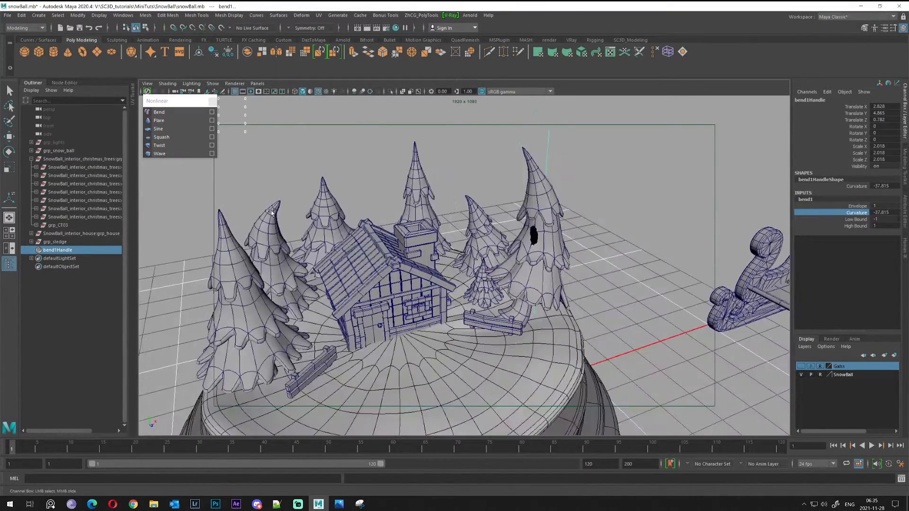
{"action": "left_click_drag", "start_coordinate": [489, 212], "coordinate": [252, 245], "text": "alt"}
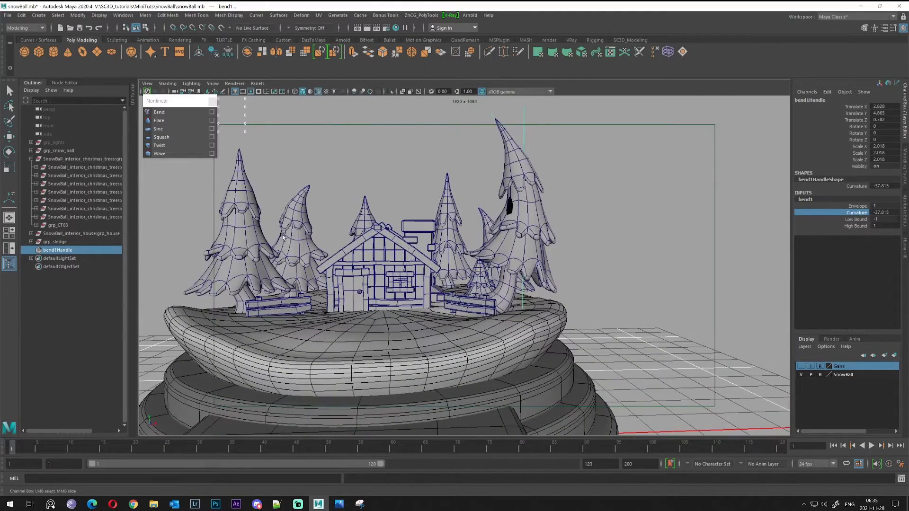
{"action": "left_click_drag", "start_coordinate": [472, 254], "coordinate": [497, 269], "text": "alt"}
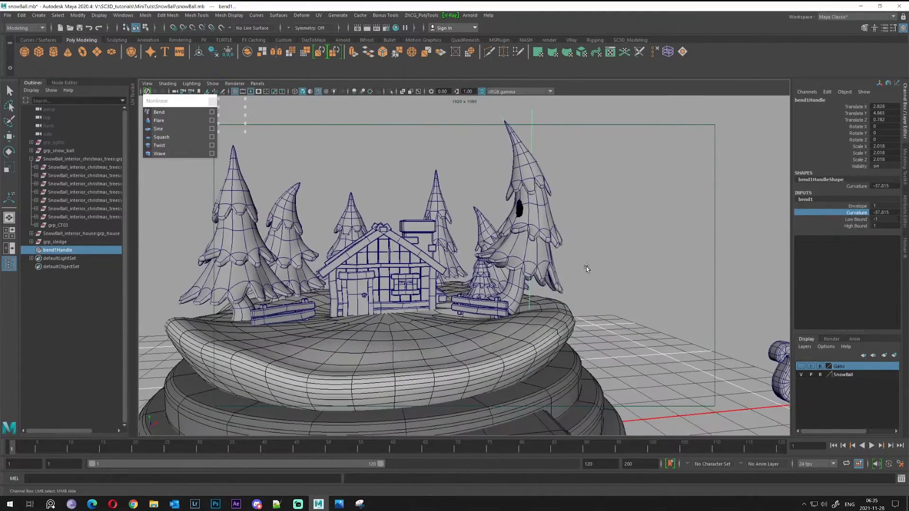
{"action": "left_click_drag", "start_coordinate": [587, 269], "coordinate": [643, 278], "text": "alt"}
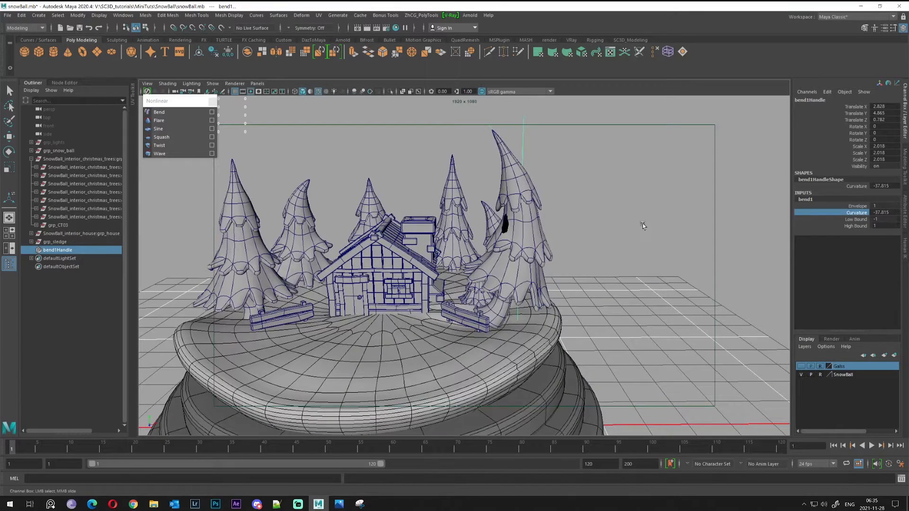
- Strengthen the grp_CT04 tree's bend toward the house by setting its Curvature to -90
{"action": "middle_click_drag", "start_coordinate": [643, 225], "coordinate": [834, 231]}
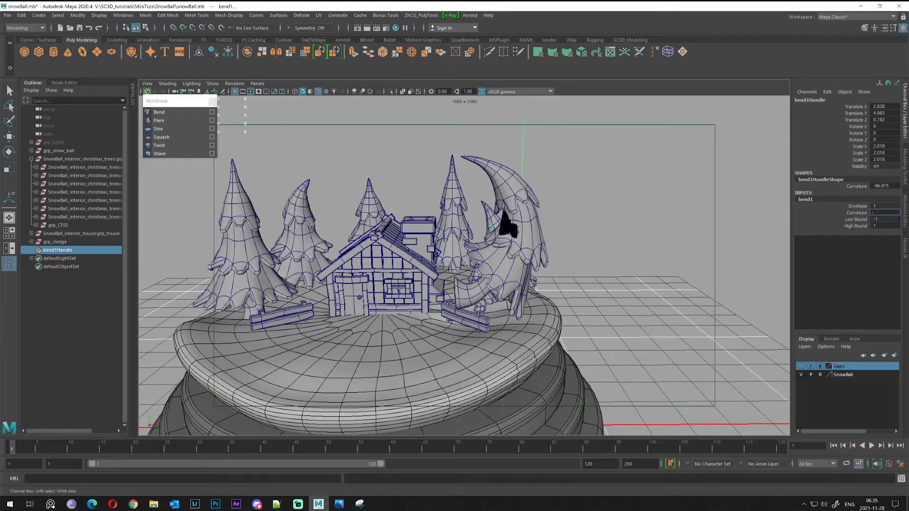
{"action": "type", "text": "-90"}
{"action": "key", "text": "Return"}
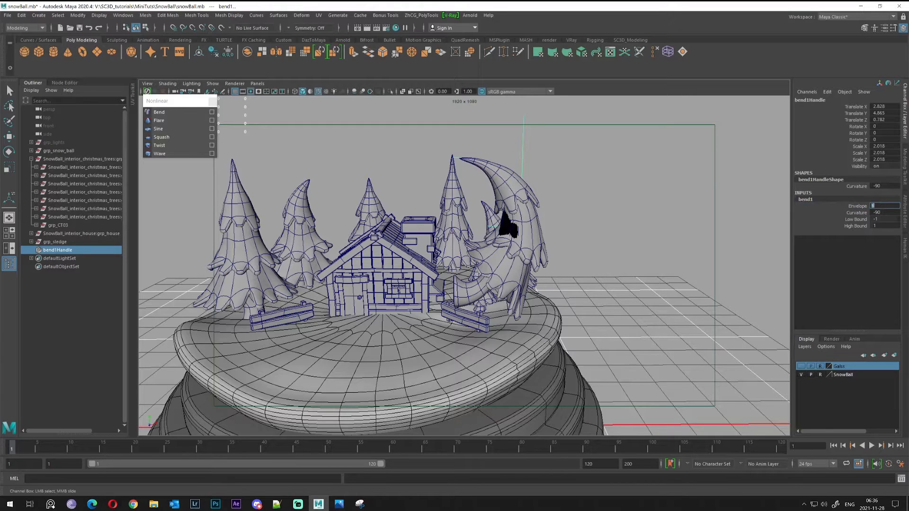
- Try the bend's Envelope at 2 and 0.5, and set it back to 1
{"action": "type", "text": "2"}
{"action": "key", "text": "Return"}
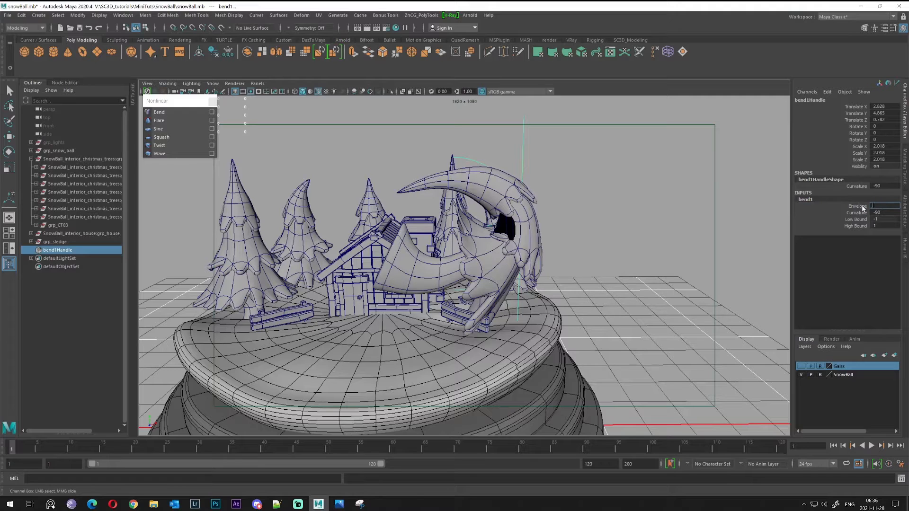
{"action": "key", "text": "Return"}
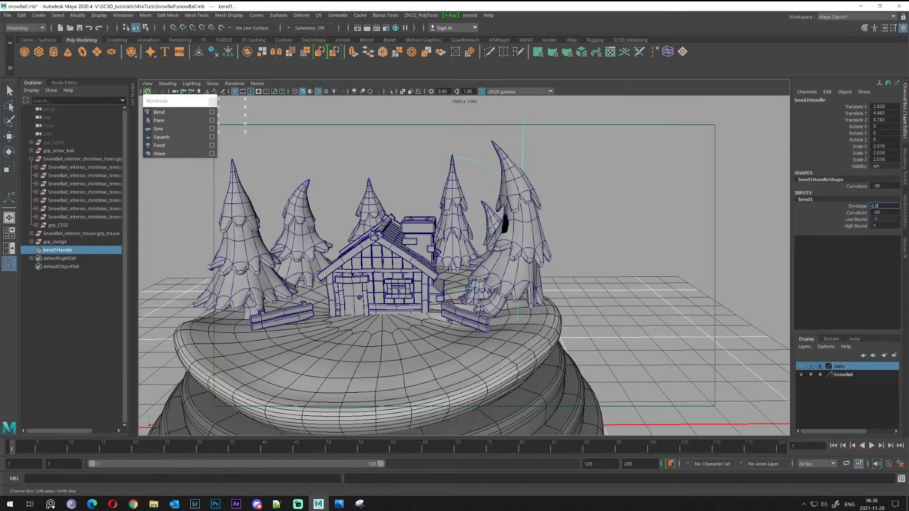
{"action": "type", "text": "1"}
{"action": "key", "text": "Return"}
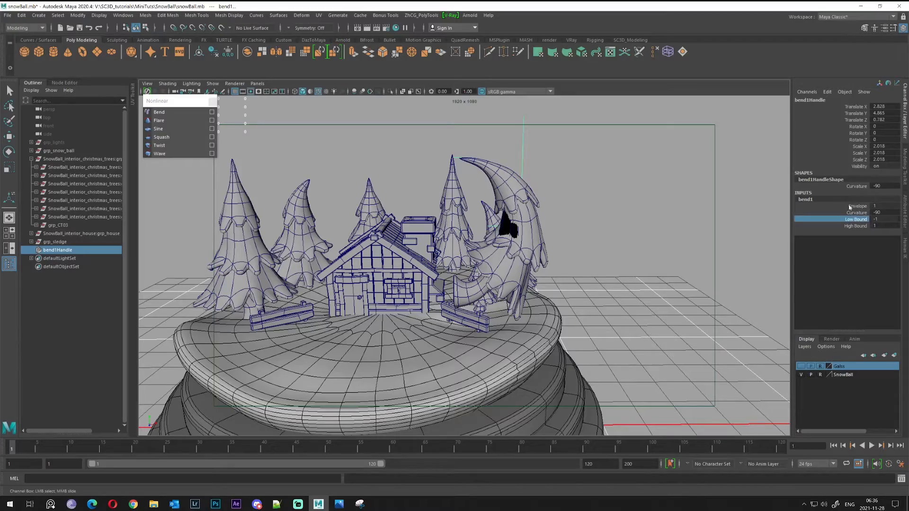
- Try moving the bend handle upward and sideways, and undo those moves to restore its original position
{"action": "key", "text": "q"}
{"action": "left_click_drag", "start_coordinate": [525, 223], "coordinate": [475, 223], "text": "alt"}
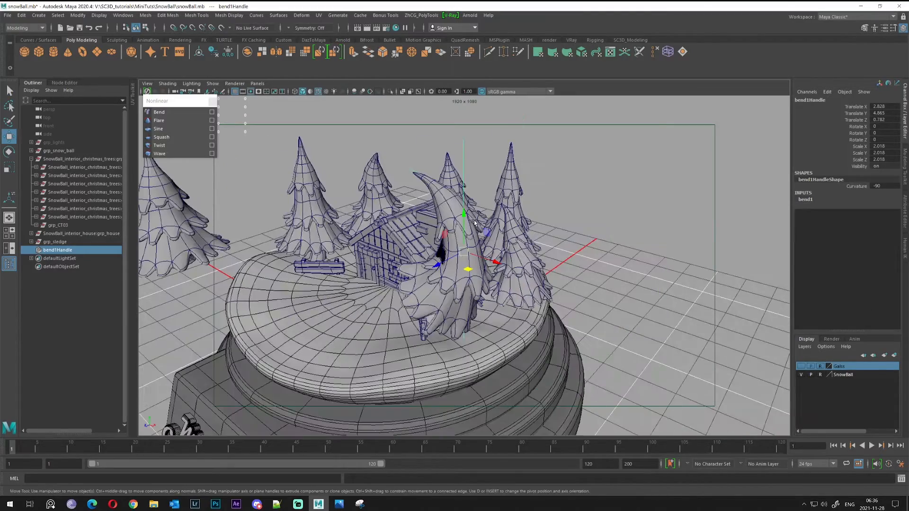
{"action": "scroll", "coordinate": [516, 161], "scroll_direction": "up", "scroll_amount": 6}
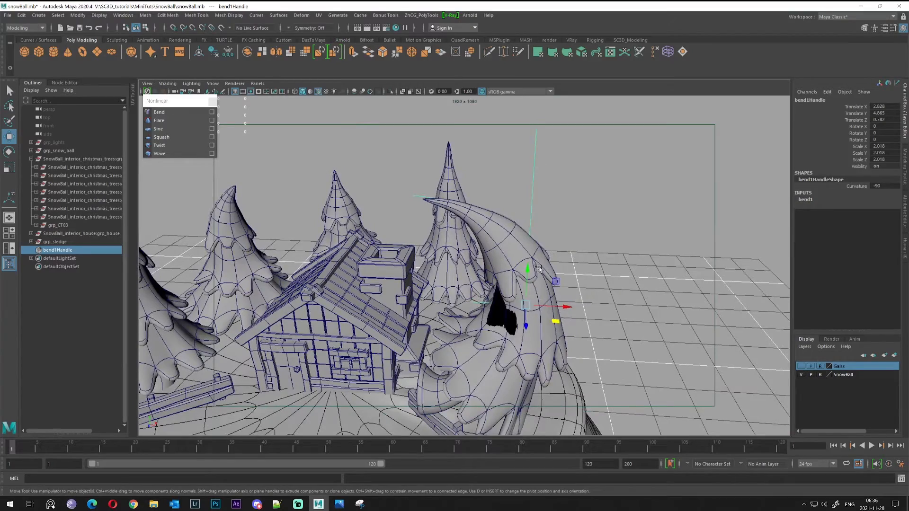
{"action": "left_click_drag", "start_coordinate": [527, 271], "coordinate": [530, 242]}
{"action": "middle_click_drag", "start_coordinate": [544, 258], "coordinate": [541, 182], "text": "alt"}
{"action": "left_click_drag", "start_coordinate": [564, 178], "coordinate": [687, 182]}
{"action": "key", "text": "ctrl+z"}
{"action": "key", "text": "shift+z"}
{"action": "key", "text": "ctrl+z"}
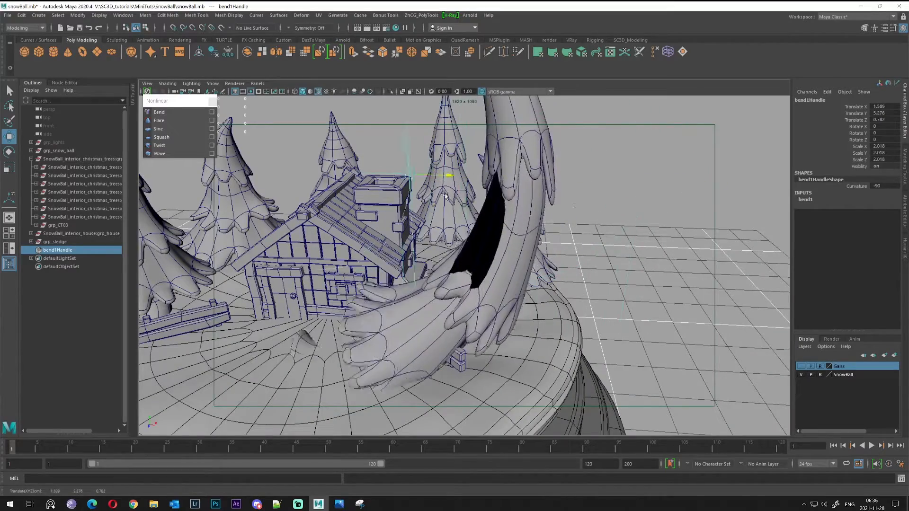
{"action": "key", "text": "ctrl+z"}
{"action": "left_click_drag", "start_coordinate": [497, 212], "coordinate": [524, 213], "text": "alt"}
- Try lowering the bend's High Bound to 0, and return it to 1
{"action": "left_click", "coordinate": [804, 199]}
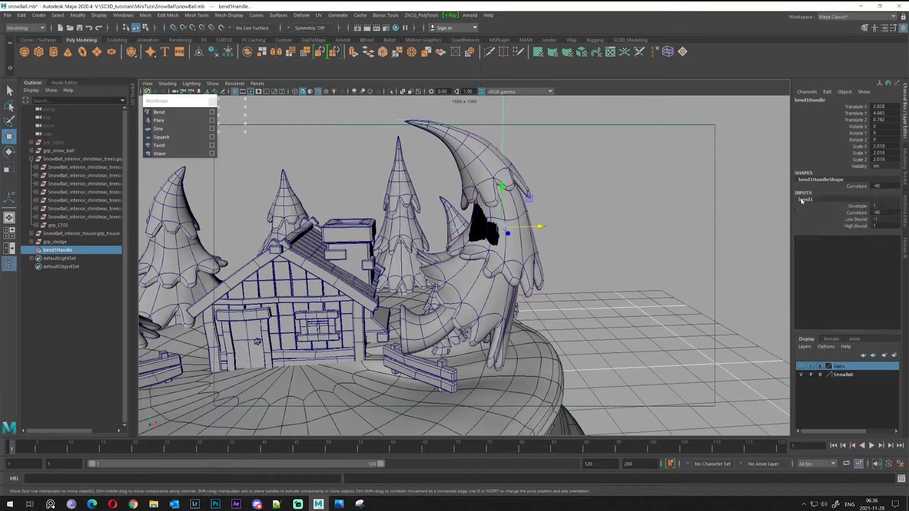
{"action": "left_click", "coordinate": [856, 226]}
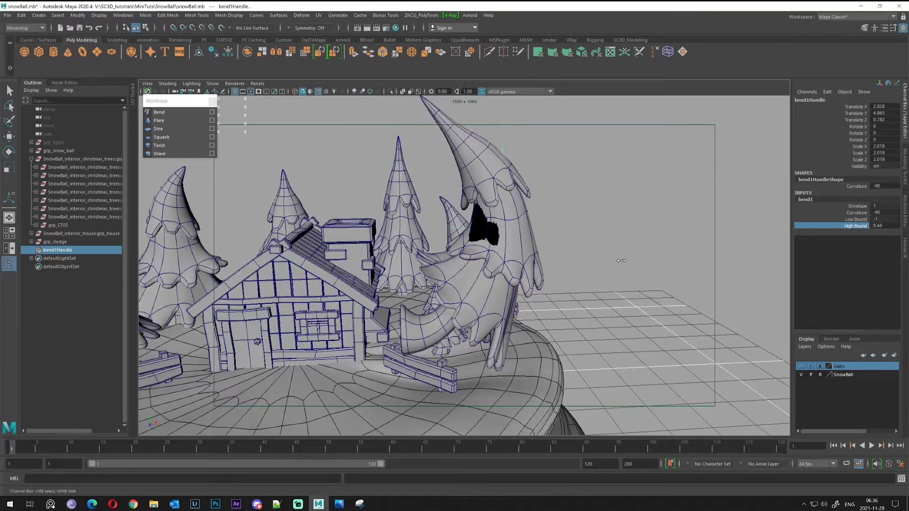
{"action": "middle_click_drag", "start_coordinate": [621, 261], "coordinate": [589, 265]}
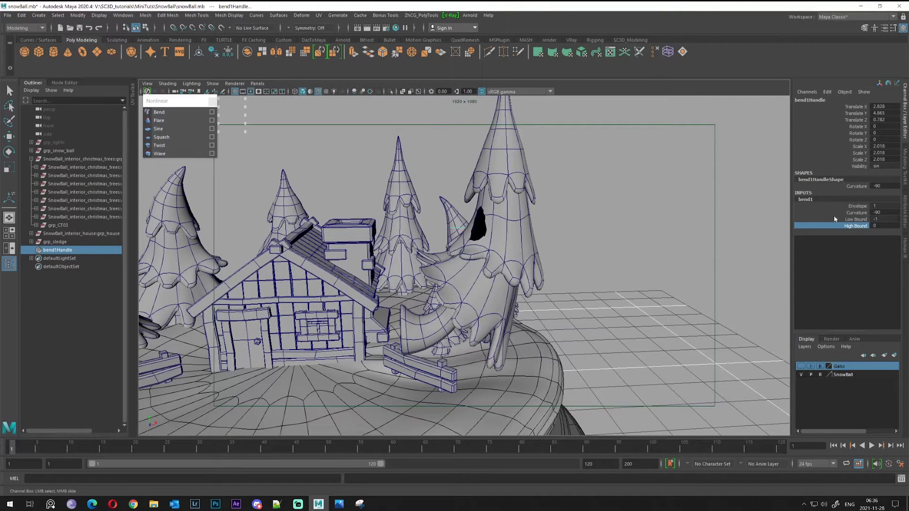
{"action": "middle_click_drag", "start_coordinate": [558, 262], "coordinate": [613, 262]}
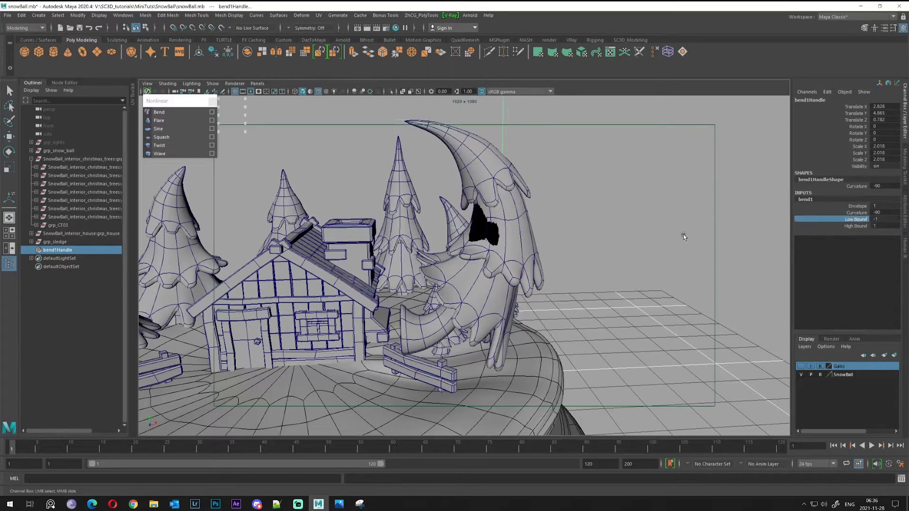
- Adjust the bend's Low Bound and soften the curve so the grp_CT04 tree leans moderately toward the house
{"action": "middle_click_drag", "start_coordinate": [684, 237], "coordinate": [644, 257]}
{"action": "left_click_drag", "start_coordinate": [644, 257], "coordinate": [577, 271], "text": "alt"}
{"action": "mouse_move", "coordinate": [578, 270]}
{"action": "left_mouse_down", "text": "alt"}
{"action": "mouse_move", "coordinate": [566, 241]}
{"action": "mouse_move", "coordinate": [574, 255]}
{"action": "left_mouse_up", "text": "alt"}
{"action": "left_click", "coordinate": [856, 219]}
{"action": "mouse_move", "coordinate": [663, 256]}
{"action": "middle_mouse_down"}
{"action": "mouse_move", "coordinate": [640, 258]}
{"action": "mouse_move", "coordinate": [650, 260]}
{"action": "middle_mouse_up"}
{"action": "left_click_drag", "start_coordinate": [650, 260], "coordinate": [667, 279], "text": "alt"}
{"action": "key", "text": "q"}
- Select the whole grp_CT04 tree and delete its construction history so the bend is baked in
{"action": "left_click", "coordinate": [556, 236]}
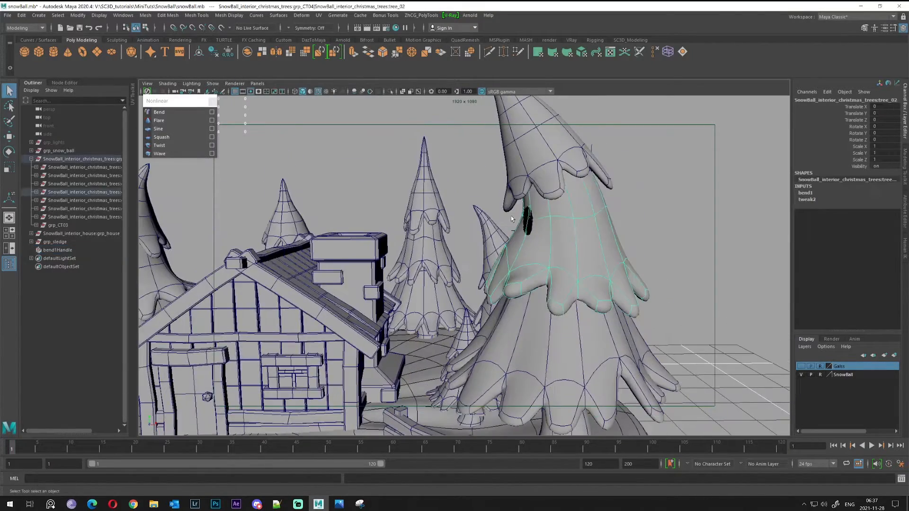
{"action": "left_click_drag", "start_coordinate": [557, 229], "coordinate": [592, 233], "text": "alt"}
{"action": "left_click", "coordinate": [101, 193]}
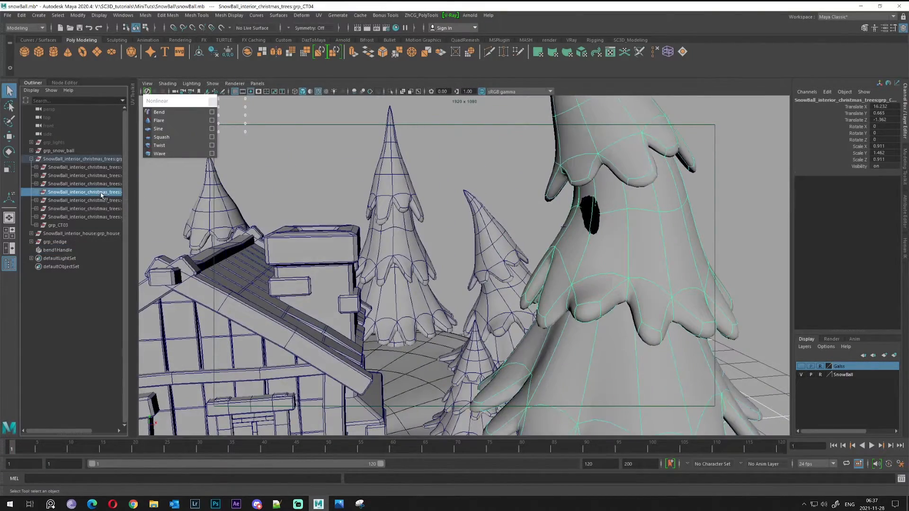
{"action": "scroll", "coordinate": [317, 150], "scroll_direction": "down", "scroll_amount": 5}
{"action": "middle_click_drag", "start_coordinate": [370, 107], "coordinate": [359, 148], "text": "alt"}
{"action": "middle_click_drag", "start_coordinate": [410, 240], "coordinate": [399, 178], "text": "alt"}
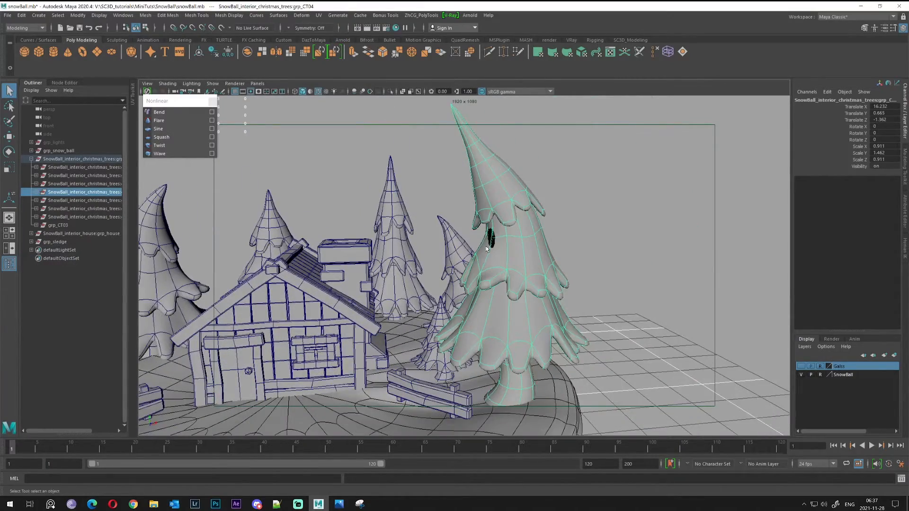
- Remove the black face from the tree_02 tier of the grp_CT04 tree and return to object selection
{"action": "scroll", "coordinate": [509, 237], "scroll_direction": "up", "scroll_amount": 8}
{"action": "right_click", "coordinate": [512, 227]}
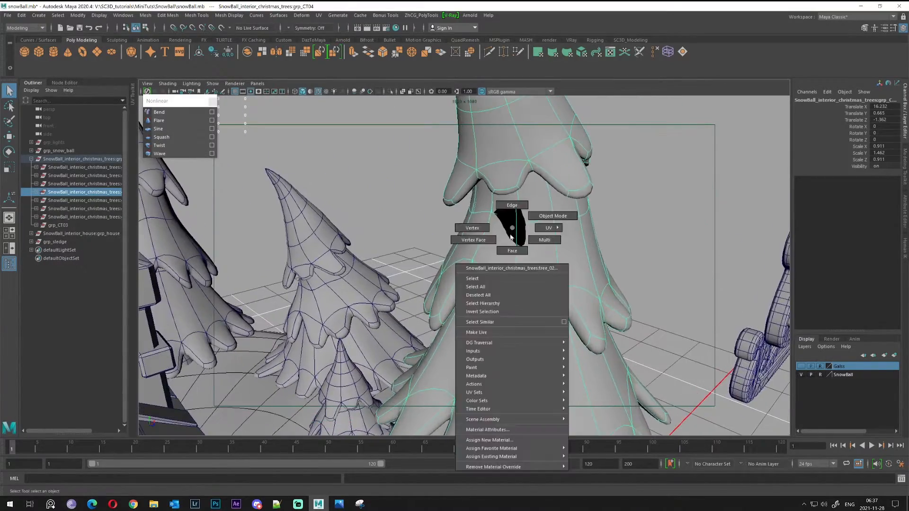
{"action": "right_click_drag", "start_coordinate": [510, 237], "coordinate": [511, 250]}
{"action": "left_click", "coordinate": [499, 242]}
{"action": "key", "text": "w"}
{"action": "mouse_move", "coordinate": [498, 243]}
{"action": "left_mouse_down", "text": "alt"}
{"action": "mouse_move", "coordinate": [491, 303]}
{"action": "mouse_move", "coordinate": [488, 248]}
{"action": "left_mouse_up", "text": "alt"}
{"action": "key", "text": "q"}
{"action": "right_click_drag", "start_coordinate": [488, 247], "coordinate": [542, 201]}
{"action": "left_click", "coordinate": [620, 210]}
- Inspect the bent grp_CT04 tree against the house and the neighbouring trees
{"action": "scroll", "coordinate": [512, 274], "scroll_direction": "down", "scroll_amount": 5}
{"action": "left_click_drag", "start_coordinate": [512, 274], "coordinate": [450, 251], "text": "alt"}
{"action": "scroll", "coordinate": [449, 251], "scroll_direction": "down", "scroll_amount": 5}
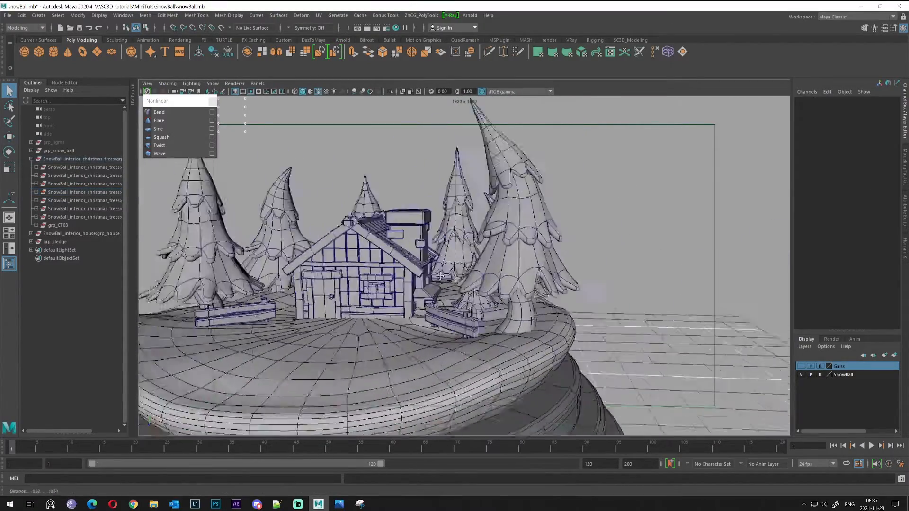
{"action": "middle_click_drag", "start_coordinate": [478, 251], "coordinate": [538, 234], "text": "alt"}
{"action": "scroll", "coordinate": [545, 230], "scroll_direction": "up", "scroll_amount": 5}
{"action": "left_click_drag", "start_coordinate": [545, 229], "coordinate": [600, 241], "text": "alt"}
{"action": "scroll", "coordinate": [549, 204], "scroll_direction": "down", "scroll_amount": 6}
{"action": "scroll", "coordinate": [576, 274], "scroll_direction": "up", "scroll_amount": 4}
- Try a Twist deformer on the whole grp_CT04 tree with a Start Angle of about -106.7, and undo the angle change
{"action": "left_click", "coordinate": [533, 220]}
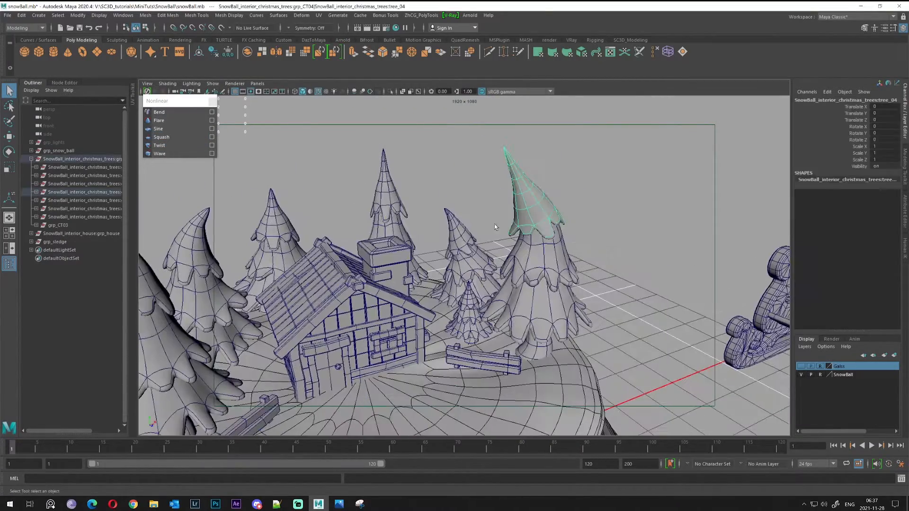
{"action": "left_click", "coordinate": [81, 193]}
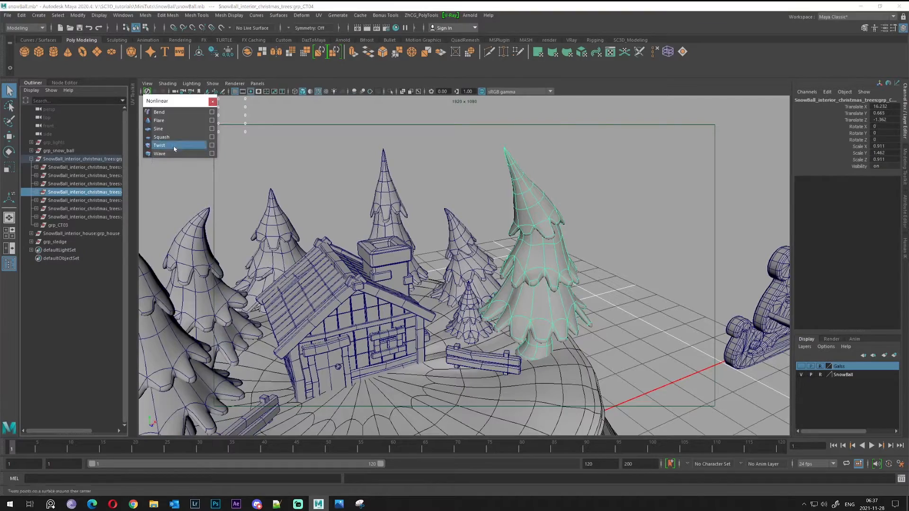
{"action": "left_click", "coordinate": [159, 145]}
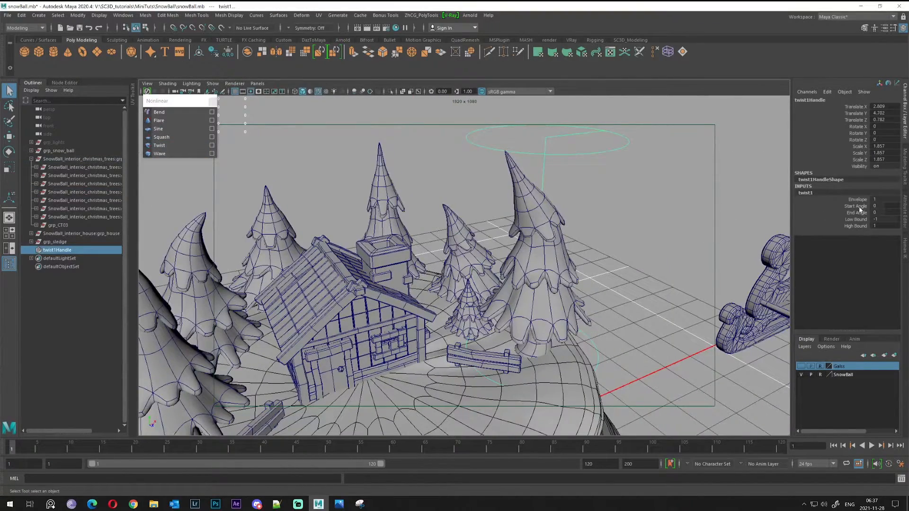
{"action": "middle_click_drag", "start_coordinate": [668, 216], "coordinate": [282, 227]}
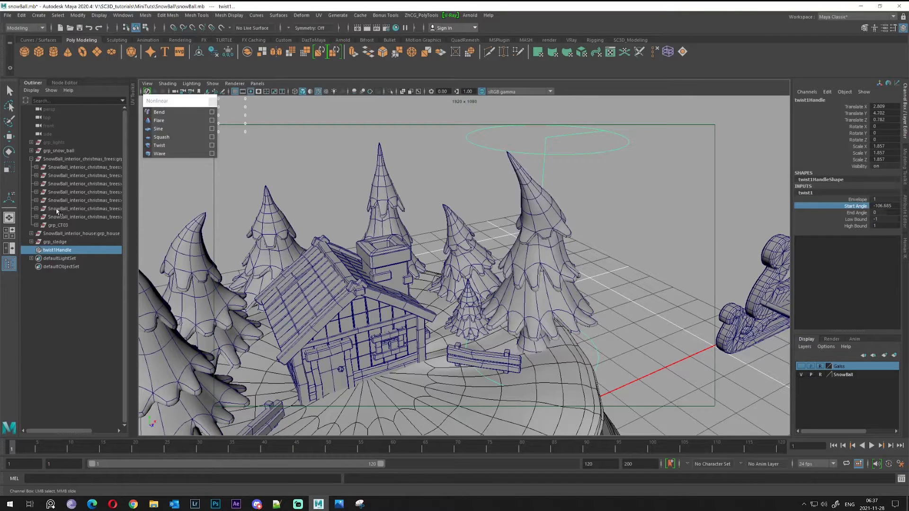
{"action": "key", "text": "ctrl+z"}
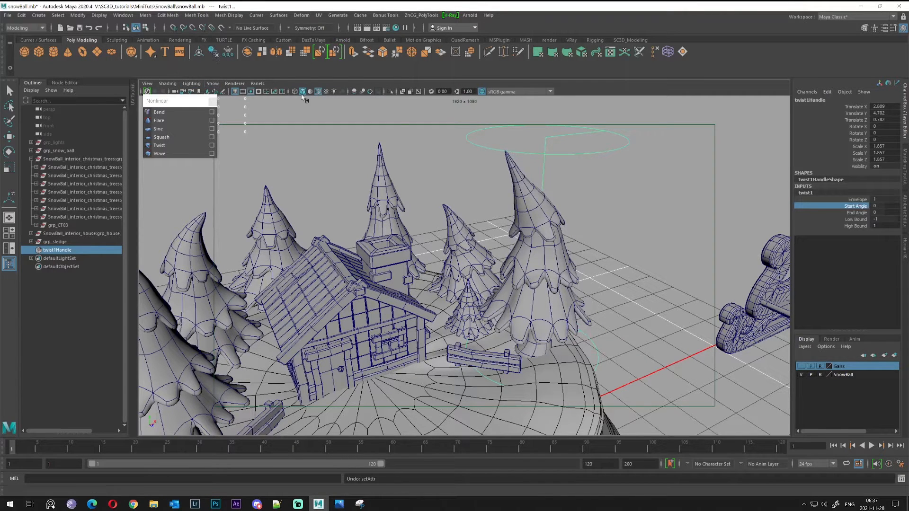
- Select the whole grp_CT04 tree and delete its construction history to clear the unused twist deformer
{"action": "left_click_drag", "start_coordinate": [426, 205], "coordinate": [362, 166], "text": "alt"}
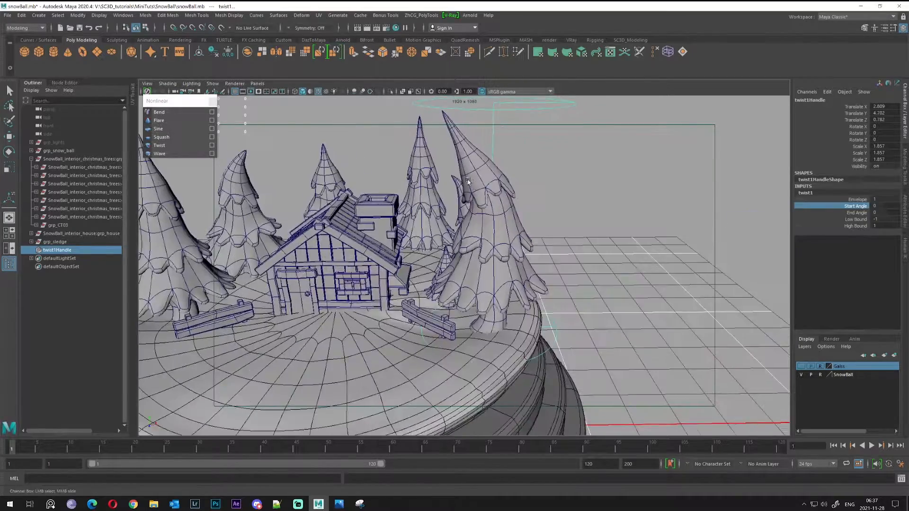
{"action": "right_click_drag", "start_coordinate": [362, 166], "coordinate": [393, 168], "text": "alt"}
{"action": "key", "text": "q"}
{"action": "left_click", "coordinate": [493, 176]}
{"action": "middle_click_drag", "start_coordinate": [493, 177], "coordinate": [514, 218], "text": "alt"}
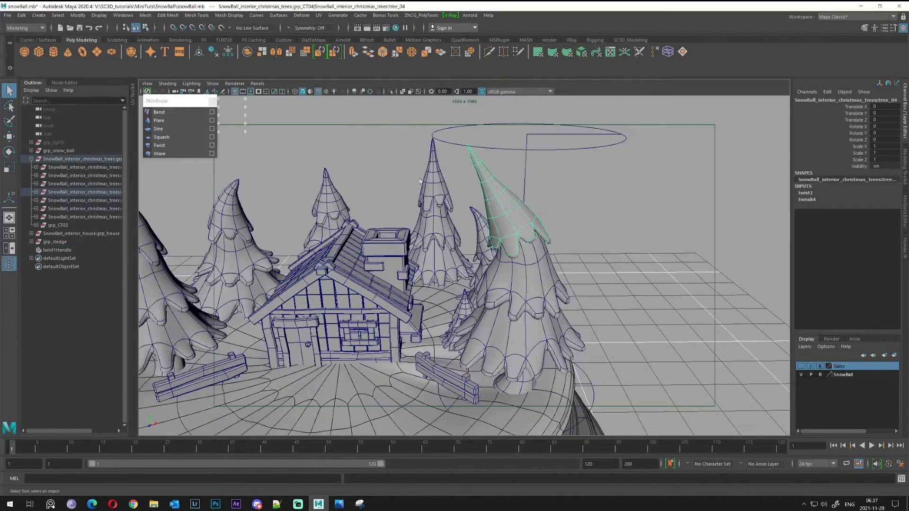
{"action": "left_click", "coordinate": [78, 193]}
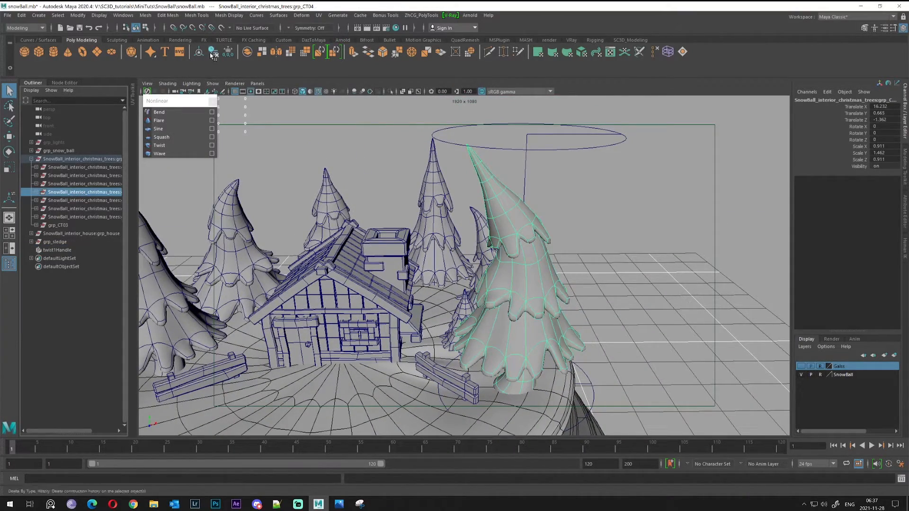
- Rotate the top tier of the grp_CT04 tree to about -6.5 in Z and shift it sideways over the tier below
{"action": "left_click_drag", "start_coordinate": [327, 165], "coordinate": [513, 278], "text": "alt"}
{"action": "left_click", "coordinate": [569, 208]}
{"action": "key", "text": "e"}
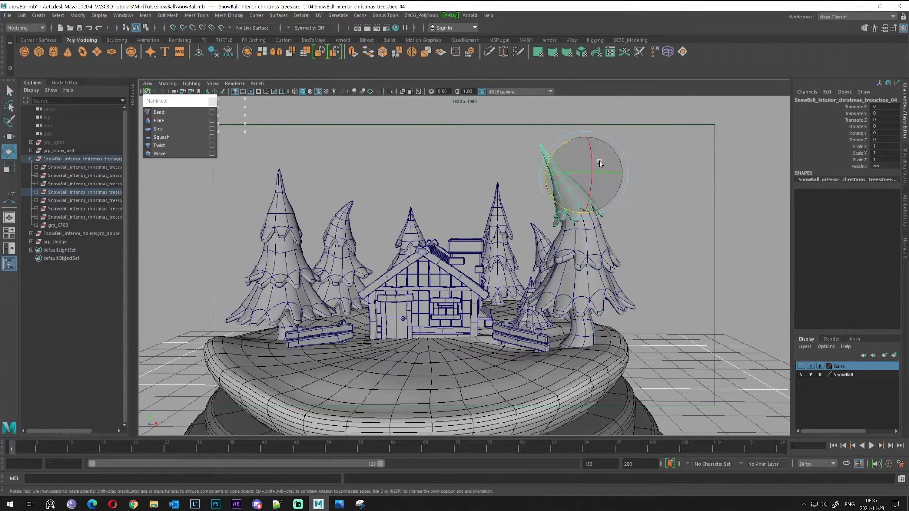
{"action": "left_click_drag", "start_coordinate": [562, 147], "coordinate": [555, 208]}
{"action": "key", "text": "w"}
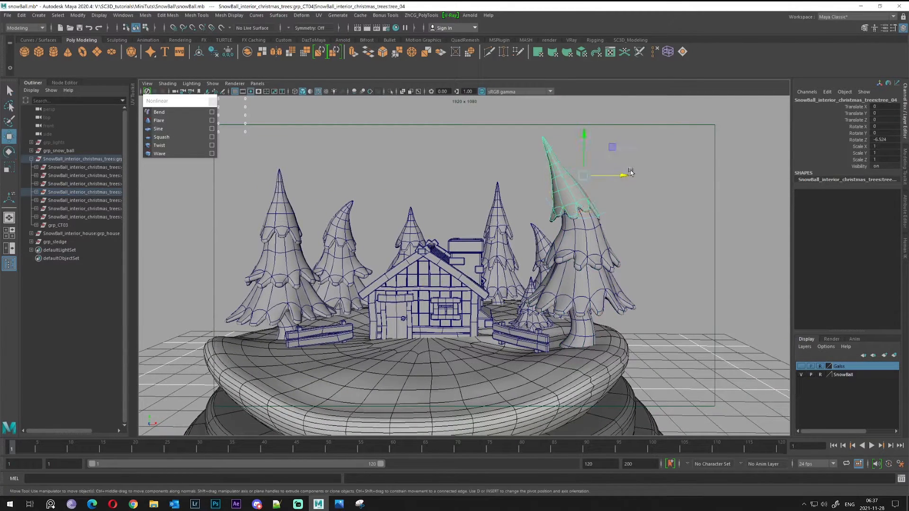
{"action": "left_click_drag", "start_coordinate": [625, 175], "coordinate": [498, 229]}
{"action": "left_click", "coordinate": [502, 199]}
- Lower the whole grp_CT04 tree to a Translate Y of about 0.24 so its trunk sits in the snow
{"action": "right_click_drag", "start_coordinate": [498, 230], "coordinate": [679, 233], "text": "alt"}
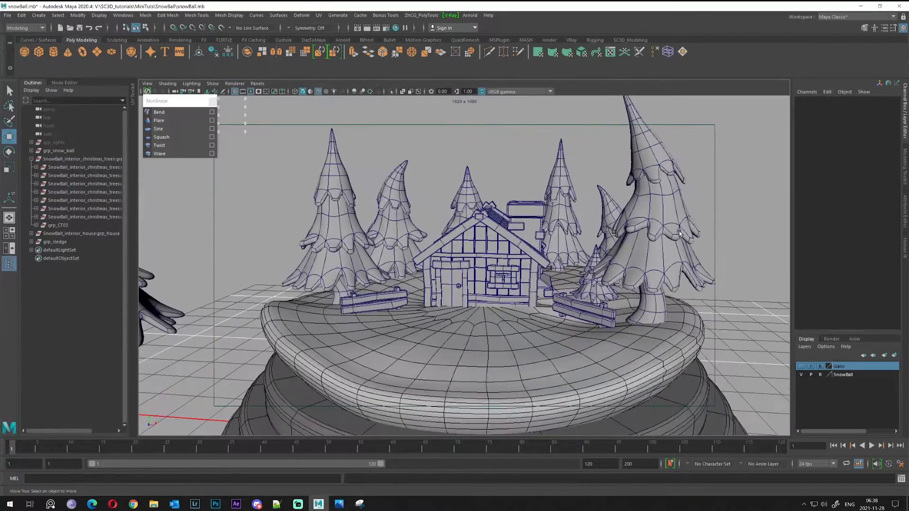
{"action": "left_click", "coordinate": [82, 192]}
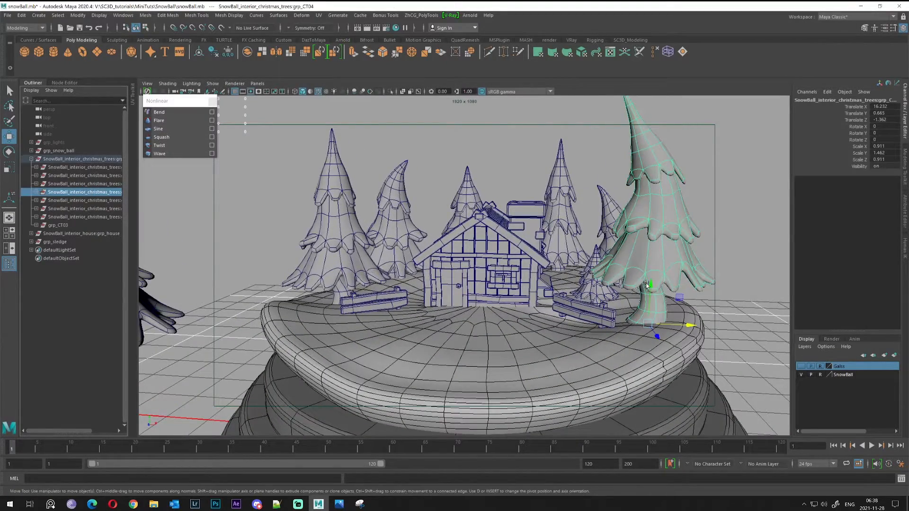
{"action": "mouse_move", "coordinate": [647, 285]}
{"action": "left_mouse_down"}
{"action": "mouse_move", "coordinate": [647, 297]}
{"action": "mouse_move", "coordinate": [640, 279]}
{"action": "left_mouse_up"}
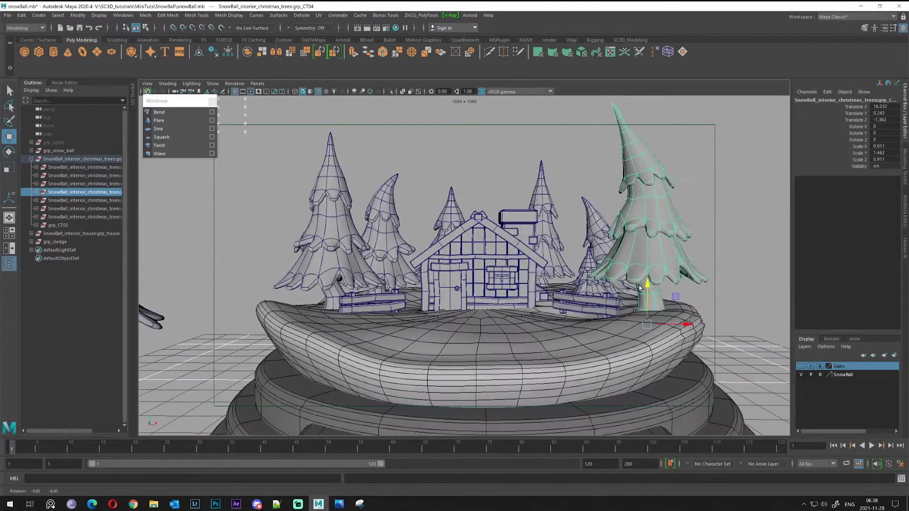
{"action": "key", "text": "q"}
{"action": "left_click", "coordinate": [722, 246]}
- Make the display layer with the glass globe visible around the scene
{"action": "right_click_drag", "start_coordinate": [711, 242], "coordinate": [497, 216], "text": "alt"}
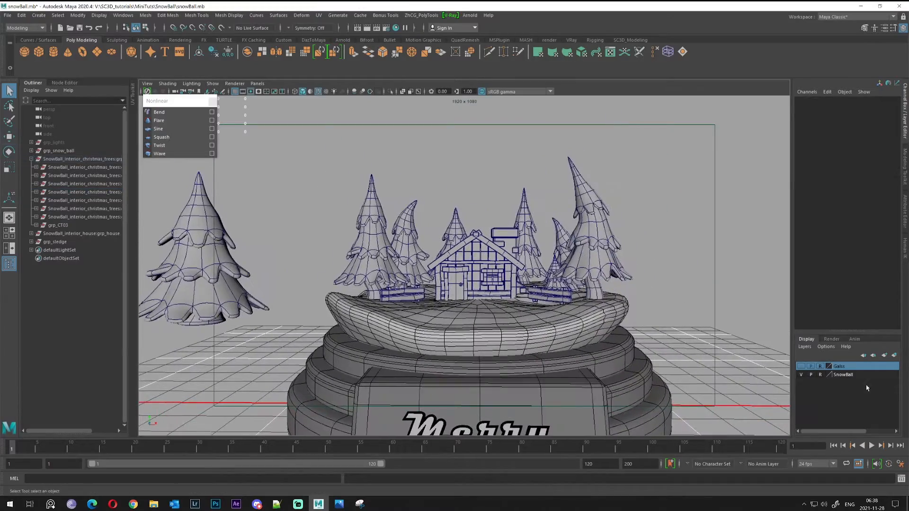
{"action": "left_click", "coordinate": [801, 366]}
{"action": "mouse_move", "coordinate": [483, 260]}
{"action": "left_mouse_down", "text": "alt"}
{"action": "mouse_move", "coordinate": [511, 258]}
{"action": "mouse_move", "coordinate": [483, 261]}
{"action": "left_mouse_up", "text": "alt"}
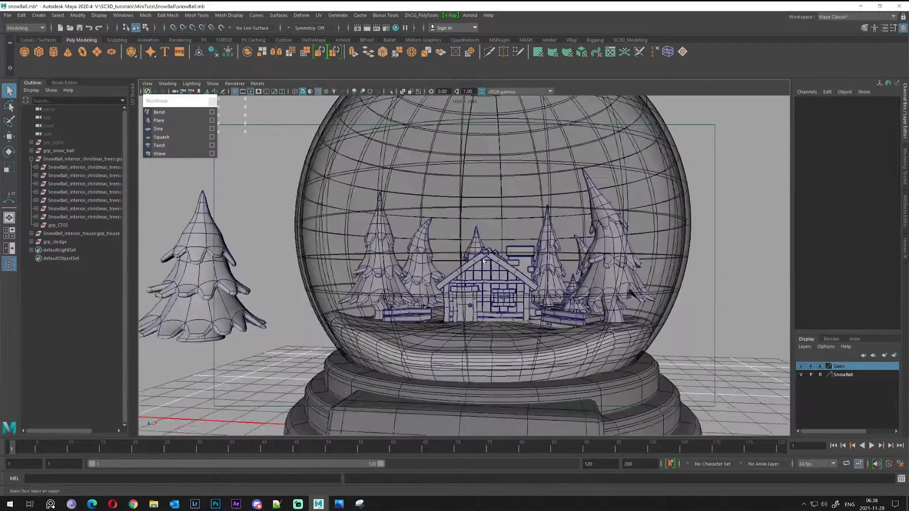
- Tilt the whole grp_CT04 tree slightly about Z and widen it to a scale of 1.046 in X and Z
{"action": "left_click", "coordinate": [90, 176]}
{"action": "left_click", "coordinate": [91, 185]}
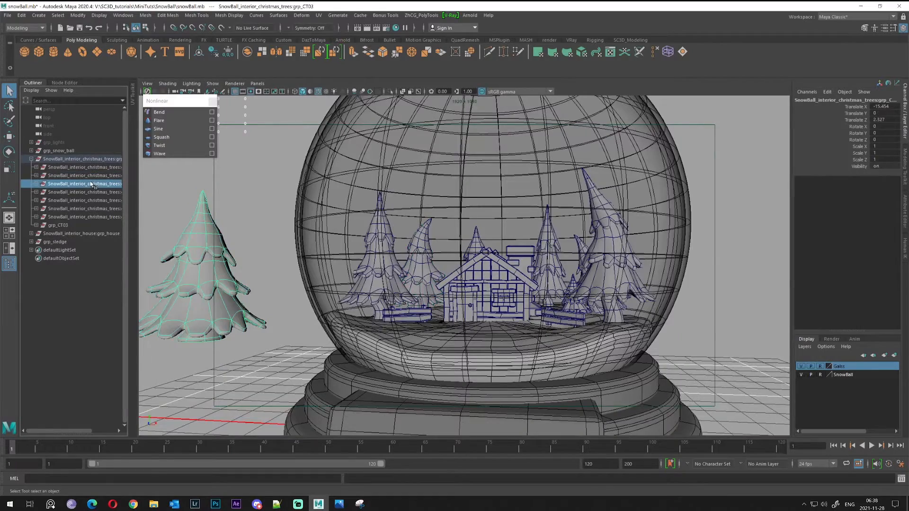
{"action": "left_click", "coordinate": [84, 193]}
{"action": "key", "text": "e"}
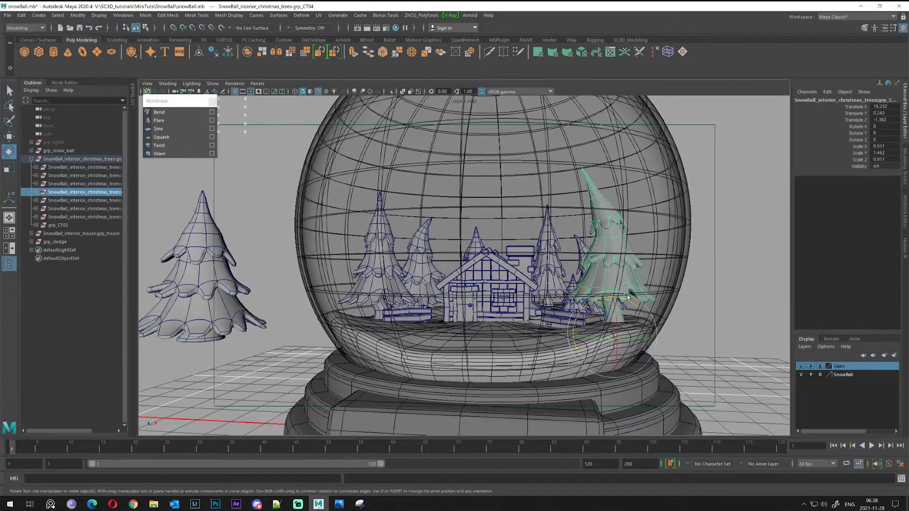
{"action": "left_click_drag", "start_coordinate": [620, 299], "coordinate": [628, 300]}
{"action": "left_click_drag", "start_coordinate": [628, 300], "coordinate": [577, 284], "text": "alt"}
{"action": "key", "text": "r"}
- Fine-tune the tilt of the grp_CT04 tree while checking how its trunk meets the snow near the glass
{"action": "right_click_drag", "start_coordinate": [578, 284], "coordinate": [687, 303], "text": "alt"}
{"action": "middle_click_drag", "start_coordinate": [687, 303], "coordinate": [614, 302], "text": "alt"}
{"action": "left_click_drag", "start_coordinate": [614, 302], "coordinate": [634, 299], "text": "alt"}
{"action": "key", "text": "w"}
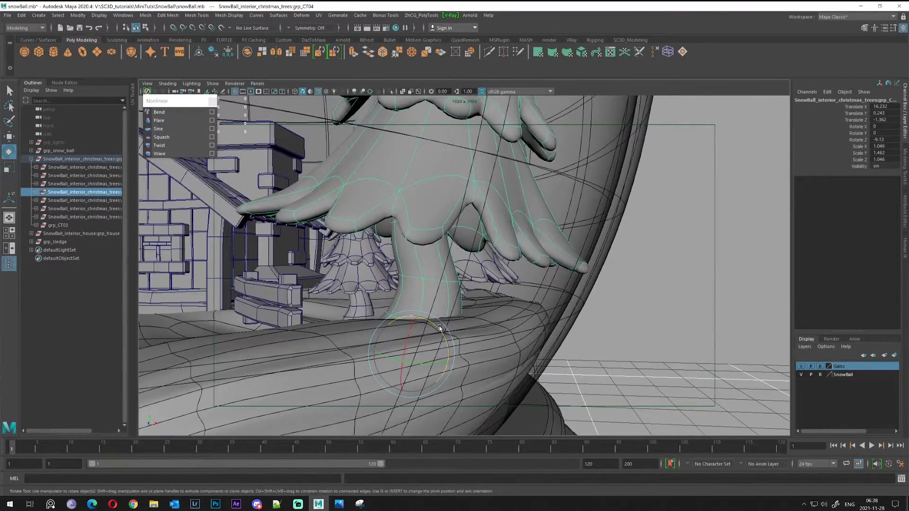
{"action": "left_click_drag", "start_coordinate": [439, 326], "coordinate": [435, 325]}
{"action": "right_click_drag", "start_coordinate": [583, 266], "coordinate": [466, 189], "text": "alt"}
{"action": "left_click_drag", "start_coordinate": [466, 189], "coordinate": [433, 194], "text": "alt"}
- Deselect the tree and inspect the tree arrangement inside the glass globe from the front and the side
{"action": "key", "text": "q"}
{"action": "left_click", "coordinate": [578, 232]}
{"action": "right_click_drag", "start_coordinate": [519, 213], "coordinate": [578, 243], "text": "alt"}
{"action": "middle_click_drag", "start_coordinate": [464, 206], "coordinate": [497, 229], "text": "alt"}
{"action": "left_click_drag", "start_coordinate": [498, 230], "coordinate": [509, 222], "text": "alt"}
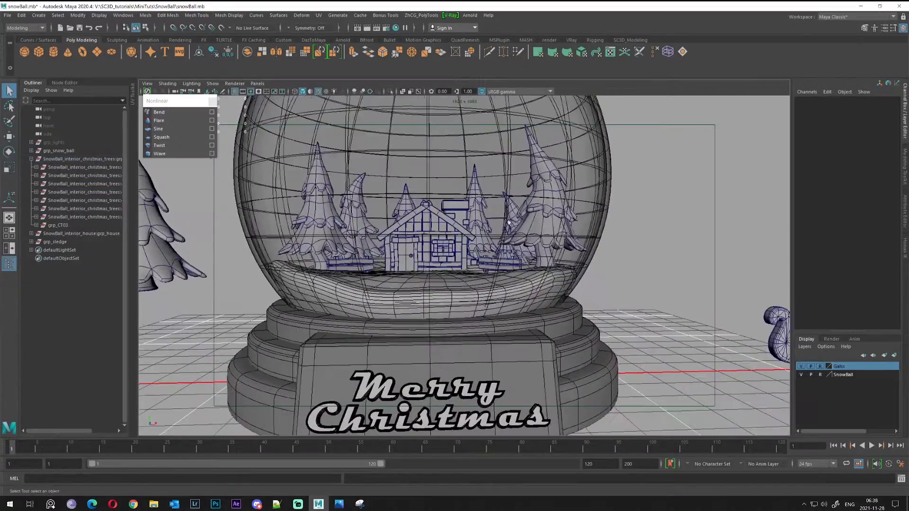
{"action": "right_click_drag", "start_coordinate": [509, 223], "coordinate": [501, 242], "text": "alt"}
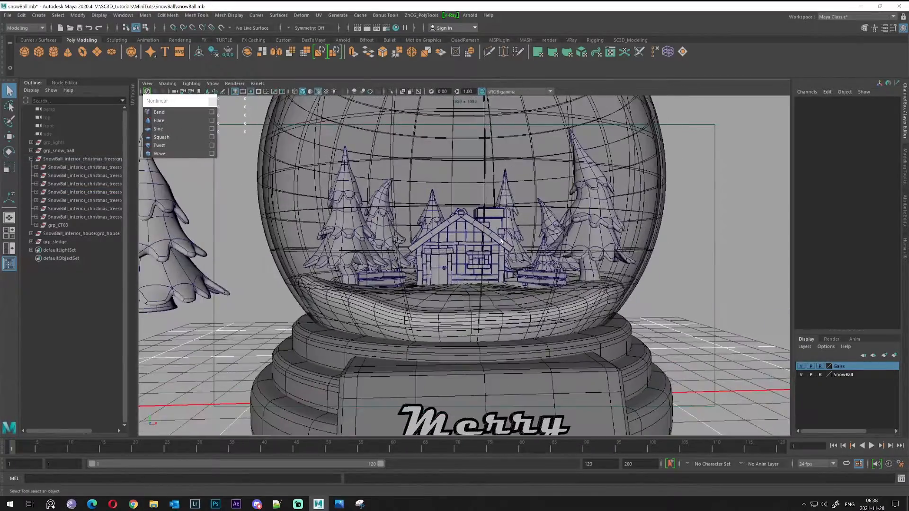
{"action": "left_click_drag", "start_coordinate": [501, 242], "coordinate": [499, 221], "text": "alt"}
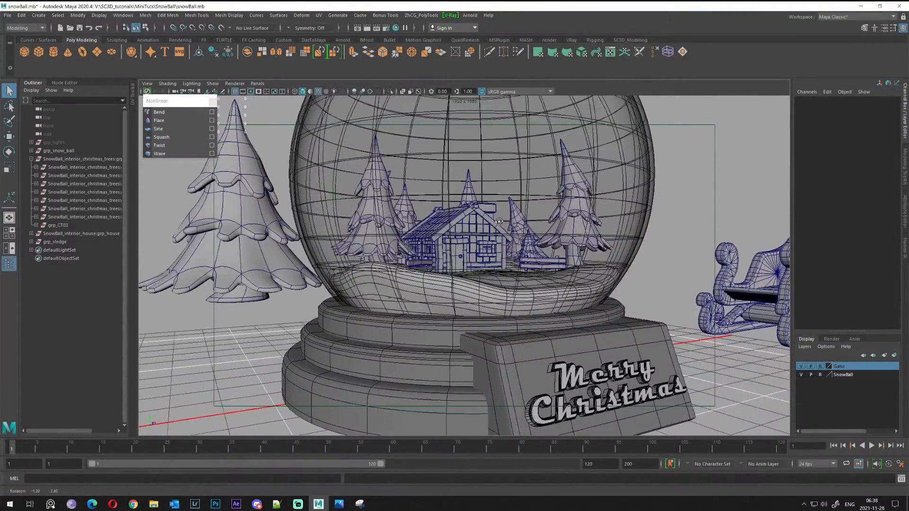
{"action": "scroll", "coordinate": [499, 221], "scroll_direction": "up", "scroll_amount": 6}
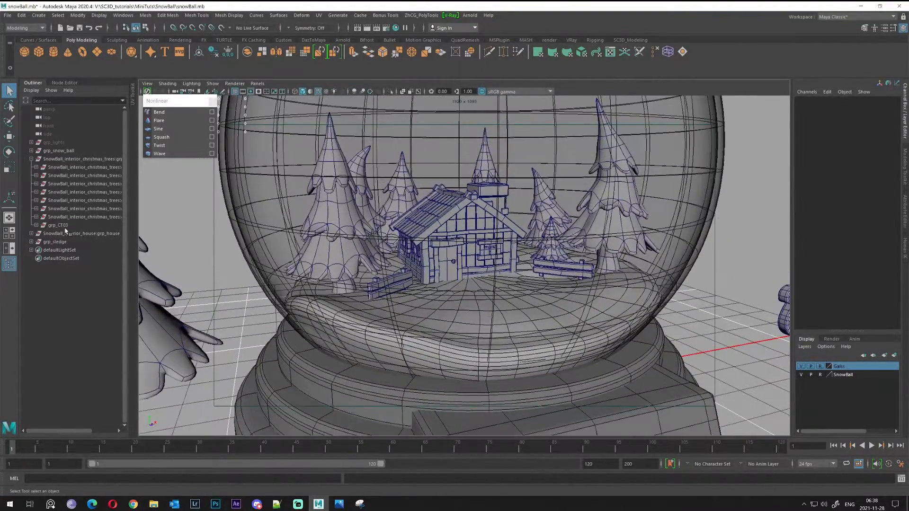
- Scale the small grp_CT03 tree to 0.352 in X and Z and 0.481 in Y, and raise it to Translate Y 1.173
{"action": "left_click", "coordinate": [65, 229]}
{"action": "middle_click_drag", "start_coordinate": [575, 284], "coordinate": [584, 248], "text": "alt"}
{"action": "key", "text": "w"}
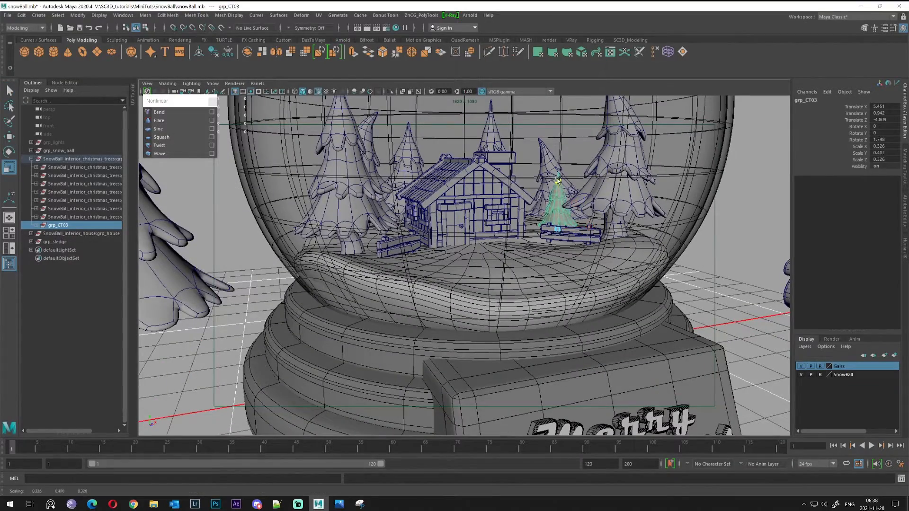
{"action": "left_click_drag", "start_coordinate": [558, 171], "coordinate": [558, 169]}
{"action": "scroll", "coordinate": [587, 199], "scroll_direction": "up", "scroll_amount": 4}
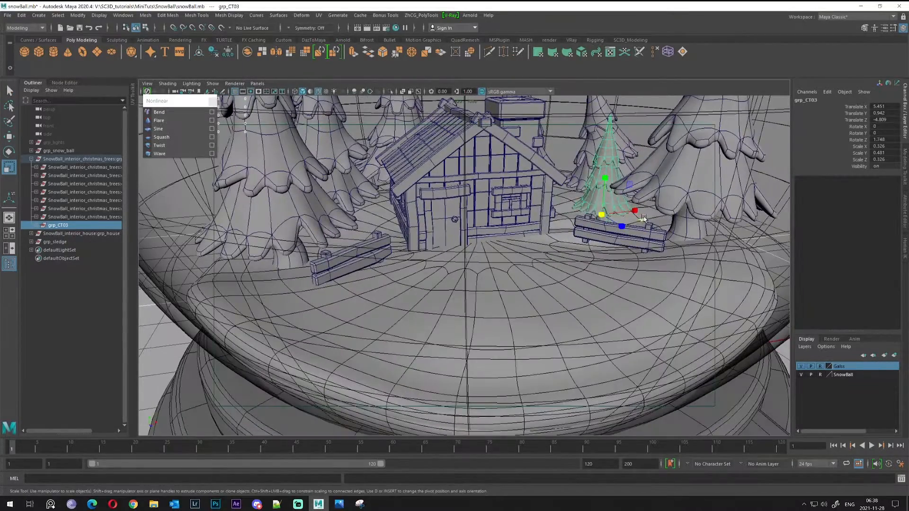
{"action": "left_click_drag", "start_coordinate": [643, 218], "coordinate": [647, 220]}
{"action": "key", "text": "w"}
{"action": "left_click_drag", "start_coordinate": [606, 188], "coordinate": [550, 251]}
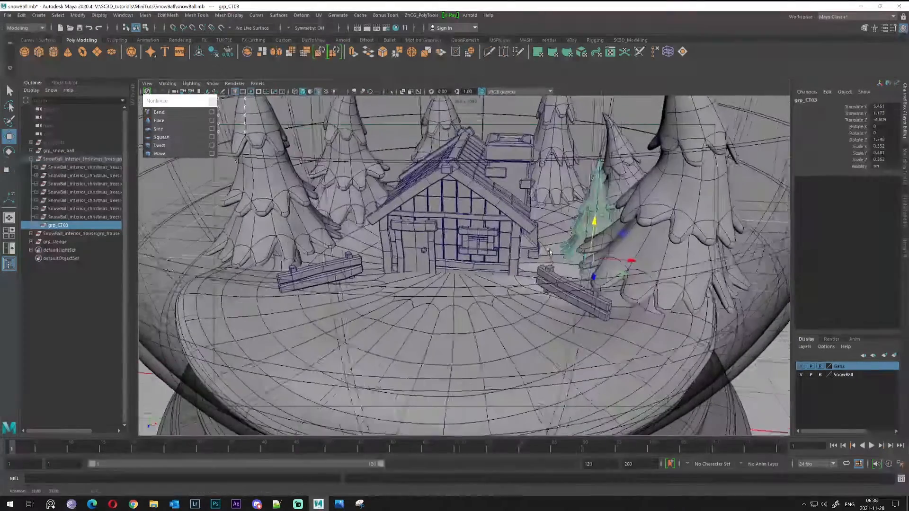
- Bend the grp_CT03 tree with a Curvature of about -25.2 and lower the bend handle to Translate Y 3.35
{"action": "left_click", "coordinate": [161, 114]}
{"action": "left_click_drag", "start_coordinate": [521, 237], "coordinate": [555, 260], "text": "alt"}
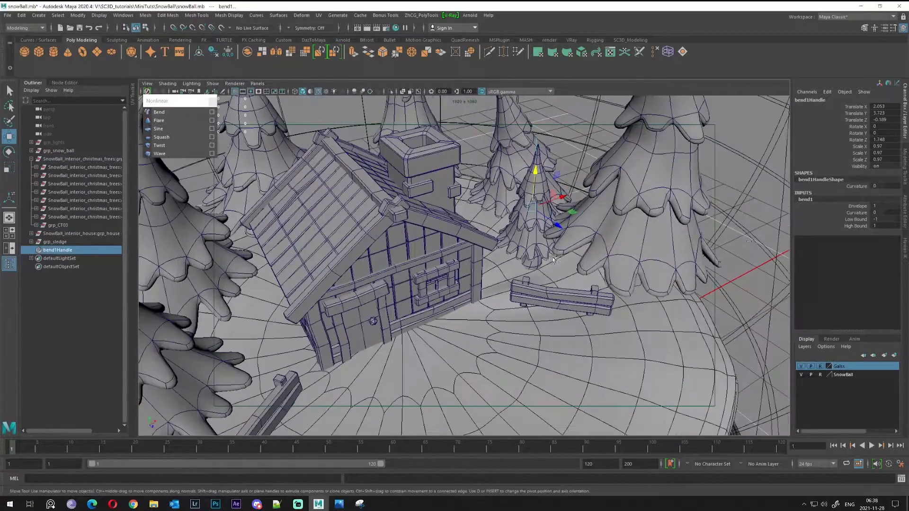
{"action": "left_click", "coordinate": [860, 213]}
{"action": "middle_click_drag", "start_coordinate": [582, 204], "coordinate": [629, 196]}
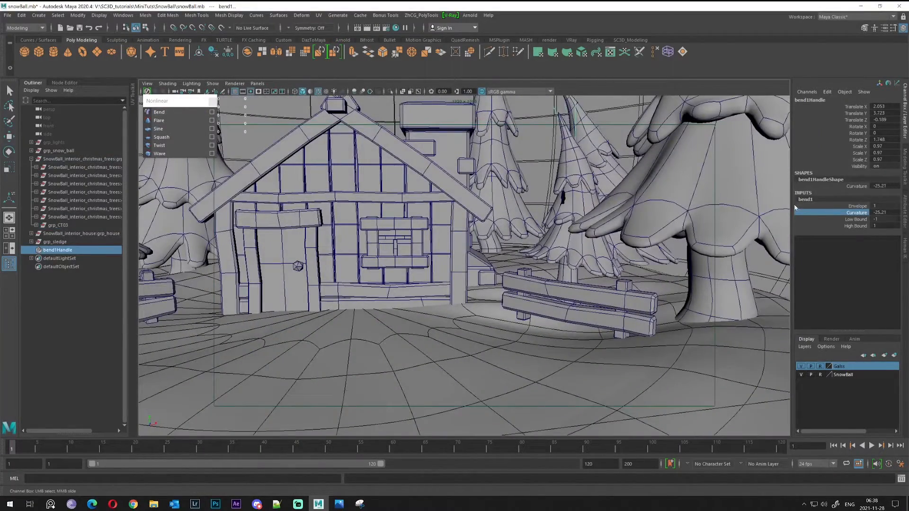
{"action": "key", "text": "w"}
{"action": "mouse_move", "coordinate": [610, 208]}
{"action": "left_mouse_down"}
{"action": "mouse_move", "coordinate": [591, 203]}
{"action": "mouse_move", "coordinate": [624, 205]}
{"action": "left_mouse_up"}
{"action": "left_click_drag", "start_coordinate": [569, 157], "coordinate": [470, 180]}
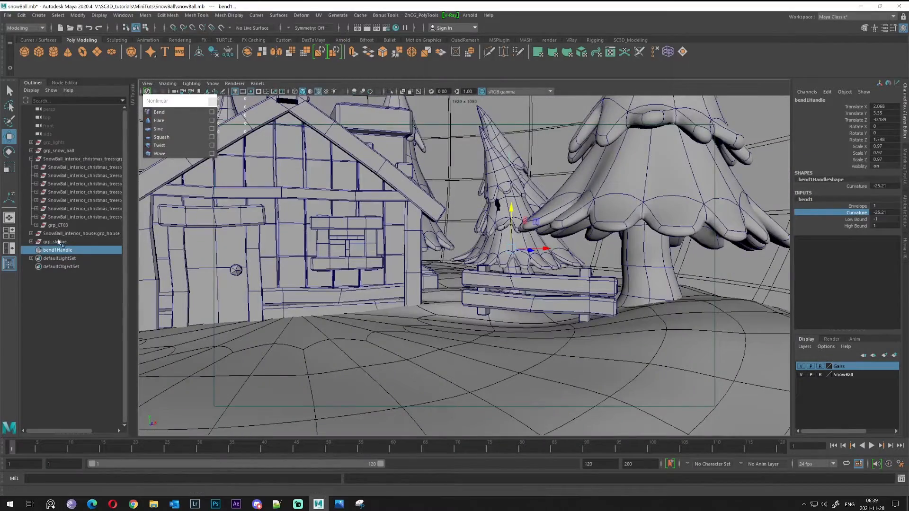
- Delete the grp_CT03 tree's construction history to bake in the bend, and remove the black face from its side
{"action": "left_click", "coordinate": [58, 225]}
{"action": "left_click_drag", "start_coordinate": [497, 204], "coordinate": [535, 160], "text": "alt"}
{"action": "left_click", "coordinate": [512, 200]}
{"action": "key", "text": "q"}
{"action": "right_click_drag", "start_coordinate": [536, 159], "coordinate": [572, 147]}
- Rotate the whole grp_CT03 tree about its vertical axis to 61.761 in Y
{"action": "right_click_drag", "start_coordinate": [563, 156], "coordinate": [468, 204], "text": "alt"}
{"action": "left_click_drag", "start_coordinate": [469, 204], "coordinate": [493, 204], "text": "alt"}
{"action": "left_click", "coordinate": [598, 188]}
{"action": "left_click_drag", "start_coordinate": [568, 190], "coordinate": [470, 209], "text": "alt"}
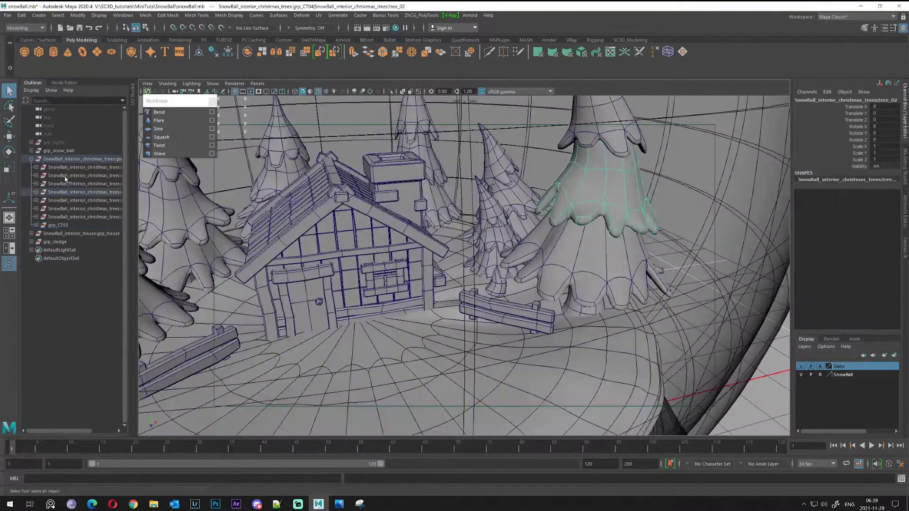
{"action": "left_click", "coordinate": [58, 226]}
{"action": "key", "text": "e"}
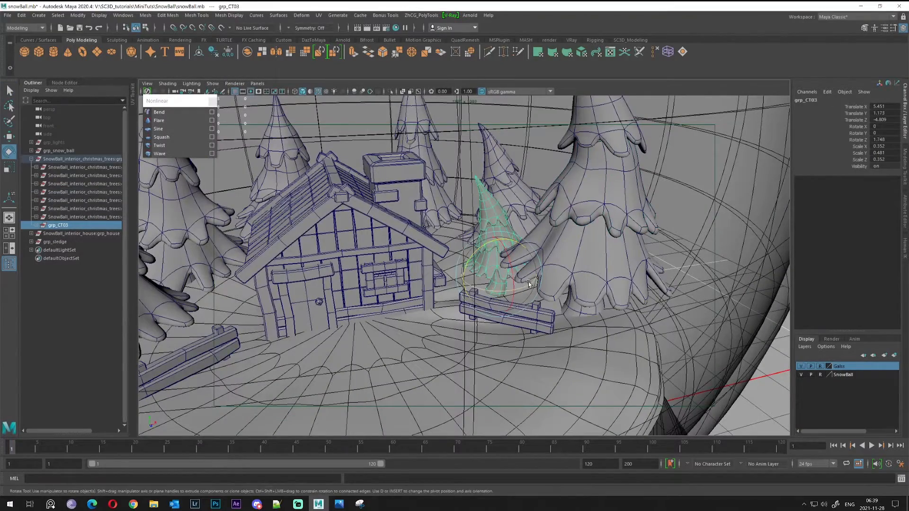
{"action": "left_click_drag", "start_coordinate": [529, 282], "coordinate": [642, 267]}
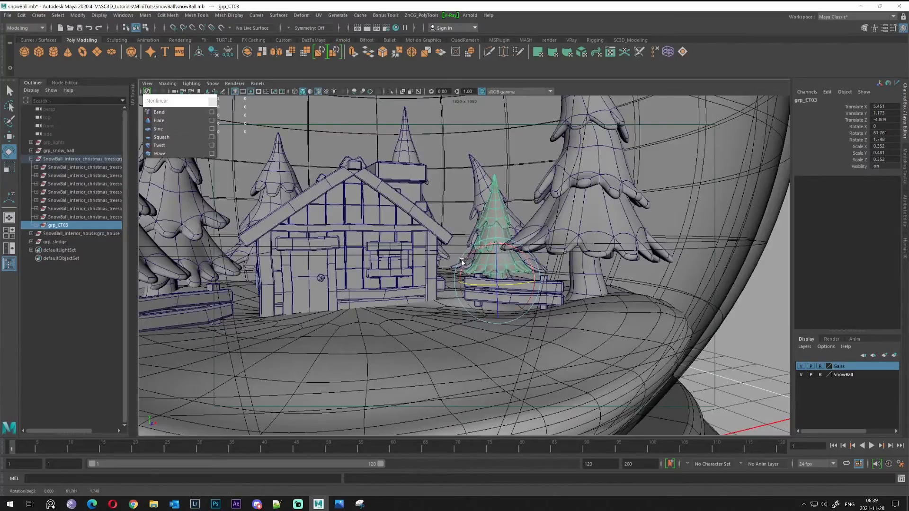
- Move the grp_CT03 tree away from the large tree to Translate X 5.03 and Translate Z -5.246, and deselect it
{"action": "left_click_drag", "start_coordinate": [462, 262], "coordinate": [493, 267], "text": "alt"}
{"action": "key", "text": "w"}
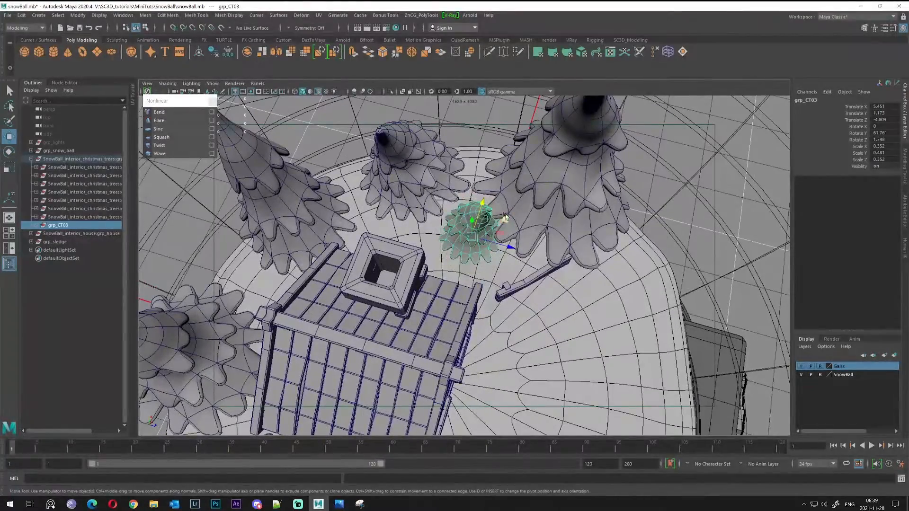
{"action": "left_click_drag", "start_coordinate": [505, 218], "coordinate": [485, 235]}
{"action": "scroll", "coordinate": [654, 197], "scroll_direction": "down", "scroll_amount": 5}
{"action": "left_click", "coordinate": [654, 197]}
- Try to rotate the grp_CT01 tree behind the small tree, and undo the rotation
{"action": "scroll", "coordinate": [552, 219], "scroll_direction": "up", "scroll_amount": 3}
{"action": "left_click", "coordinate": [64, 200]}
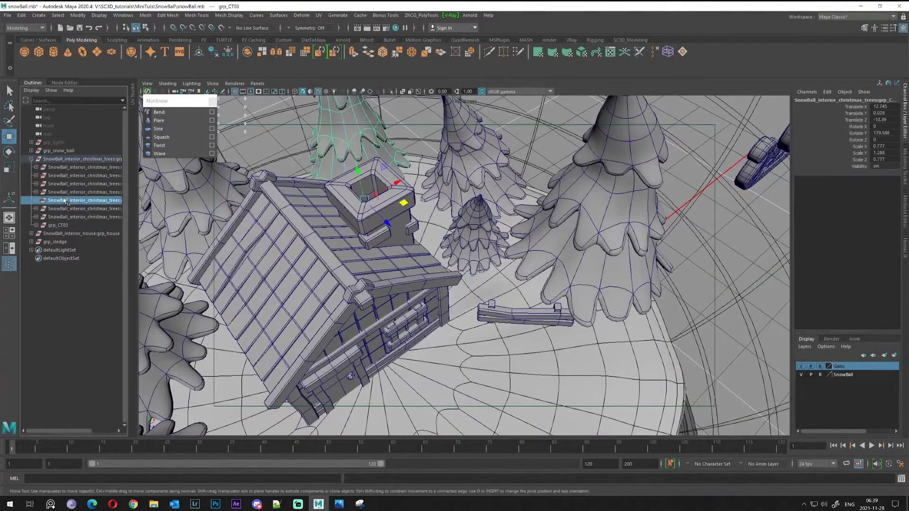
{"action": "left_click", "coordinate": [66, 225]}
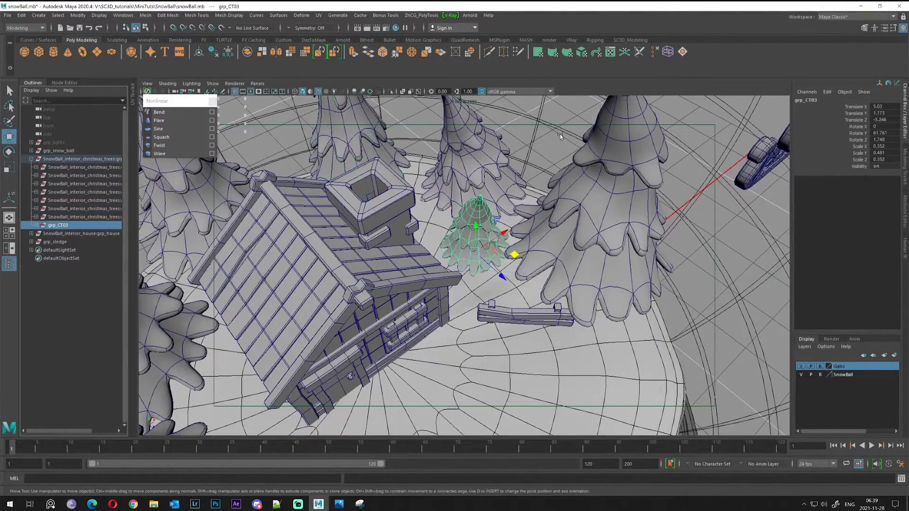
{"action": "left_click", "coordinate": [494, 140]}
{"action": "left_click", "coordinate": [79, 168]}
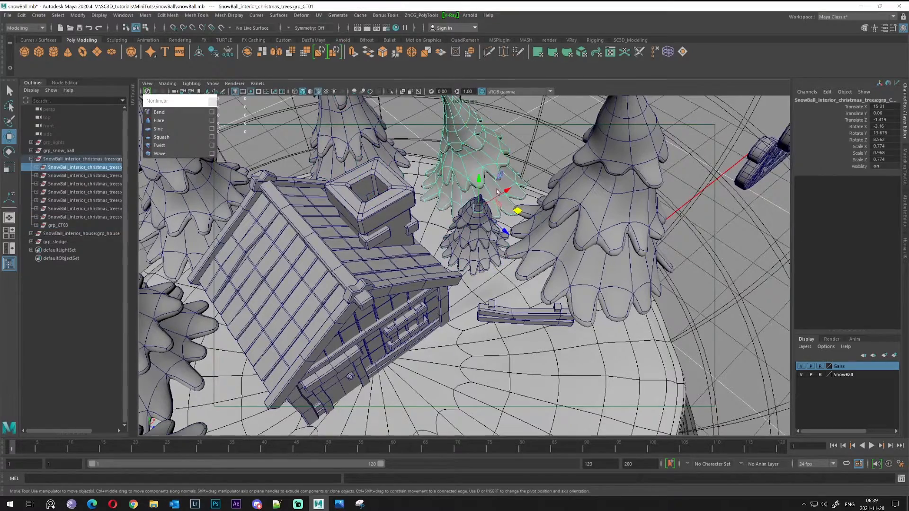
{"action": "left_click_drag", "start_coordinate": [499, 223], "coordinate": [501, 230]}
{"action": "key", "text": "ctrl+z"}
{"action": "key", "text": "ctrl+z"}
{"action": "key", "text": "ctrl+z"}
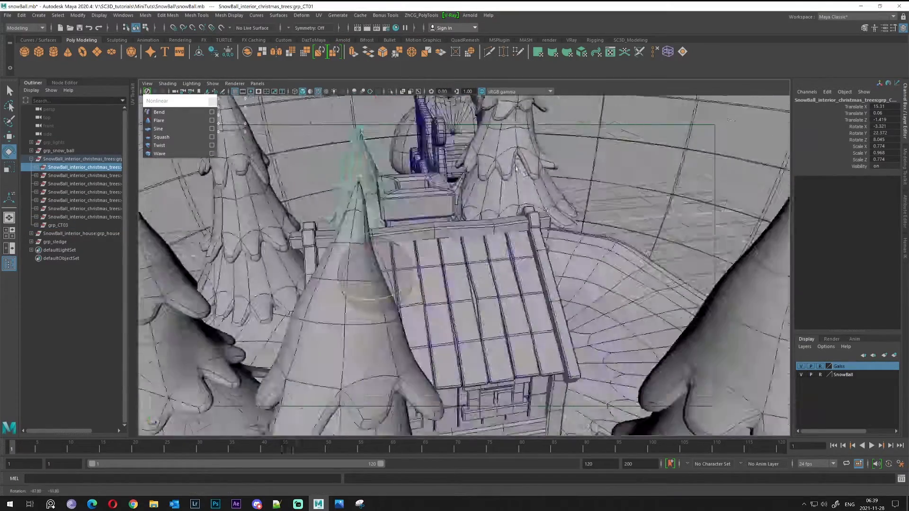
{"action": "key", "text": "ctrl+z"}
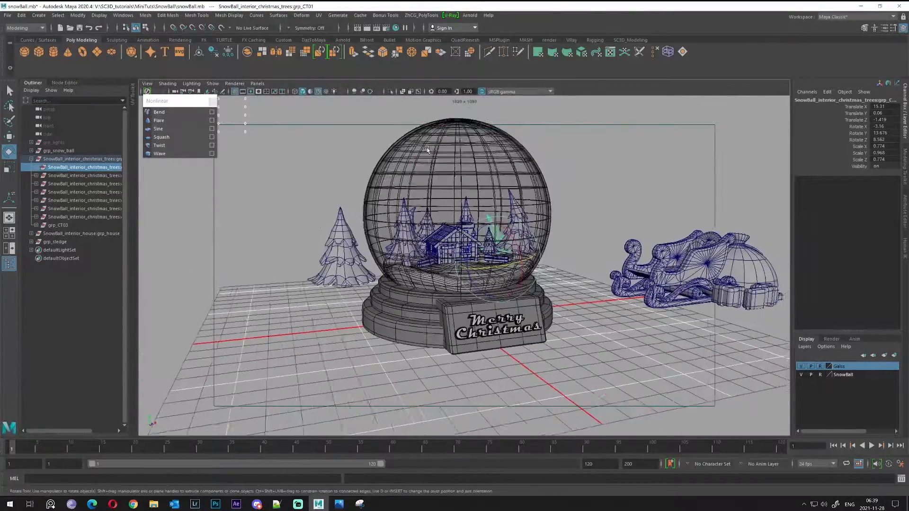
- Select the spare tree group outside the globe and examine the arrangement inside the glass from several angles
{"action": "right_click_drag", "start_coordinate": [427, 150], "coordinate": [447, 190], "text": "alt"}
{"action": "left_click", "coordinate": [268, 290]}
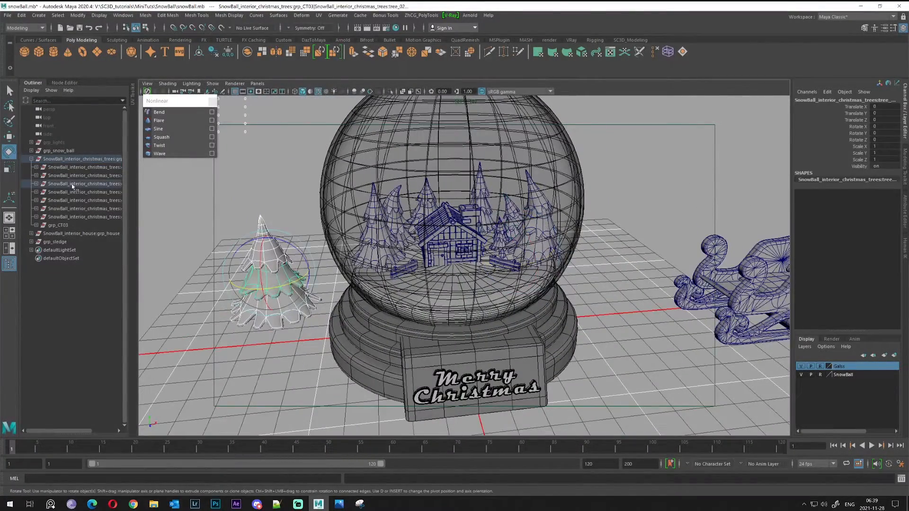
{"action": "left_click", "coordinate": [72, 185]}
{"action": "key", "text": "w"}
{"action": "mouse_move", "coordinate": [388, 284]}
{"action": "left_mouse_down", "text": "alt"}
{"action": "mouse_move", "coordinate": [462, 328]}
{"action": "mouse_move", "coordinate": [378, 293]}
{"action": "left_mouse_up", "text": "alt"}
{"action": "left_click_drag", "start_coordinate": [453, 270], "coordinate": [419, 214], "text": "alt"}
{"action": "key", "text": "q"}
{"action": "middle_click_drag", "start_coordinate": [419, 214], "coordinate": [331, 237], "text": "alt"}
{"action": "right_click_drag", "start_coordinate": [331, 237], "coordinate": [427, 229], "text": "alt"}
{"action": "left_click_drag", "start_coordinate": [426, 230], "coordinate": [625, 215], "text": "alt"}
{"action": "middle_click_drag", "start_coordinate": [625, 216], "coordinate": [564, 213], "text": "alt"}
{"action": "left_click_drag", "start_coordinate": [563, 213], "coordinate": [592, 232], "text": "alt"}
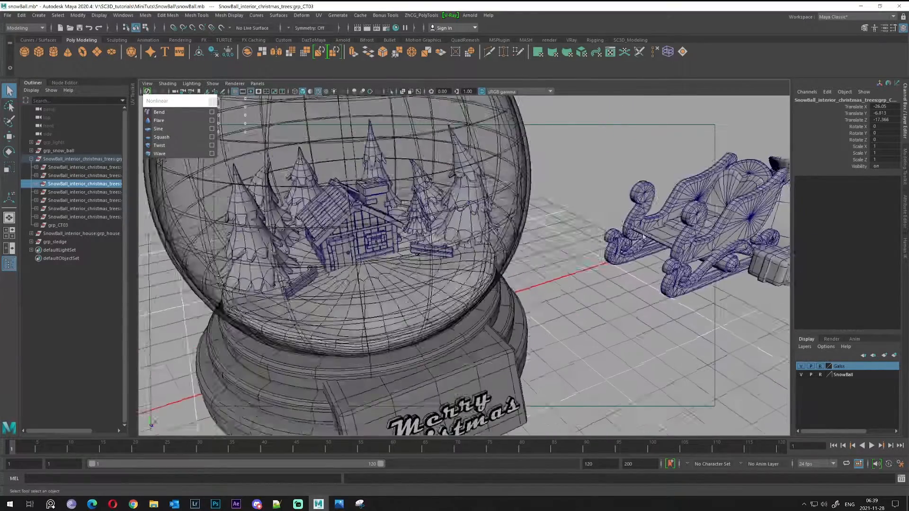
- Move the whole grp_sledge group into the globe to Translate X -14.335, Translate Y 3.633 and Translate Z -0.736
{"action": "middle_click_drag", "start_coordinate": [592, 232], "coordinate": [450, 237], "text": "alt"}
{"action": "left_click_drag", "start_coordinate": [450, 166], "coordinate": [630, 312]}
{"action": "middle_click_drag", "start_coordinate": [516, 274], "coordinate": [599, 266], "text": "alt"}
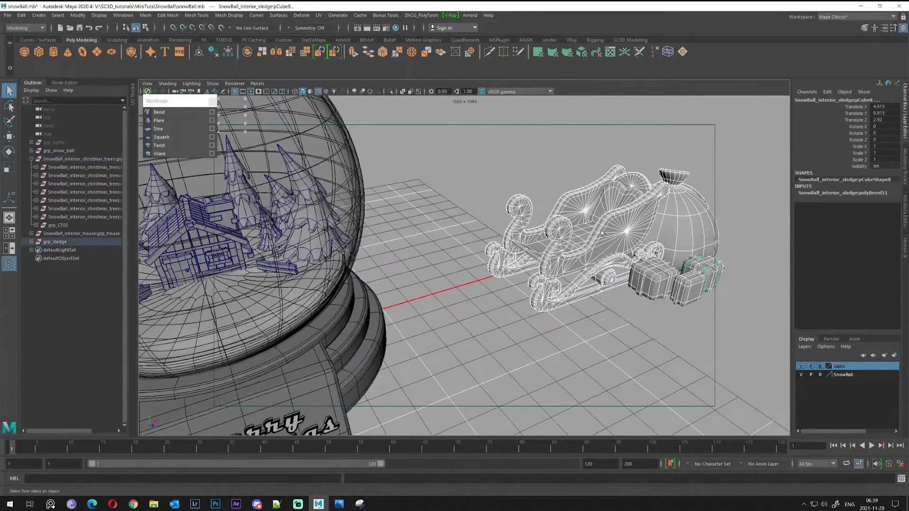
{"action": "left_click", "coordinate": [55, 242]}
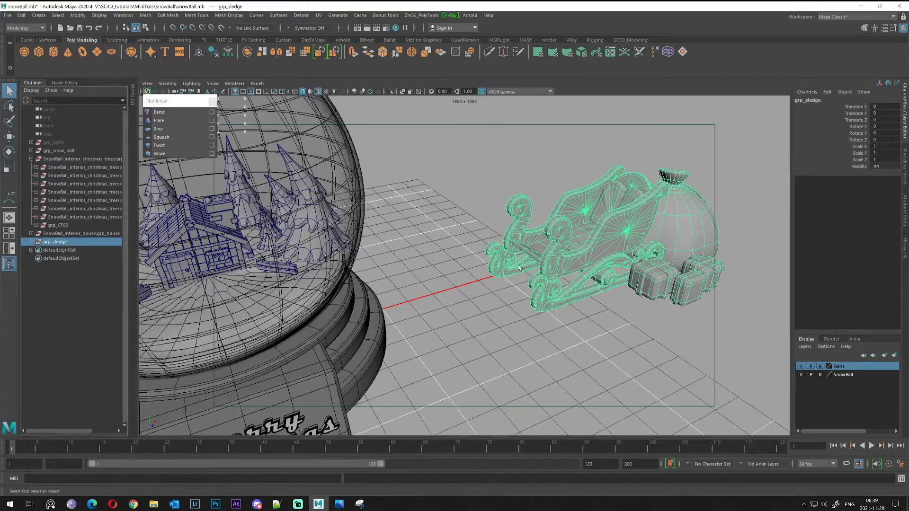
{"action": "key", "text": "w"}
{"action": "left_click_drag", "start_coordinate": [474, 236], "coordinate": [535, 216], "text": "alt"}
{"action": "middle_click_drag", "start_coordinate": [630, 239], "coordinate": [481, 226], "text": "alt"}
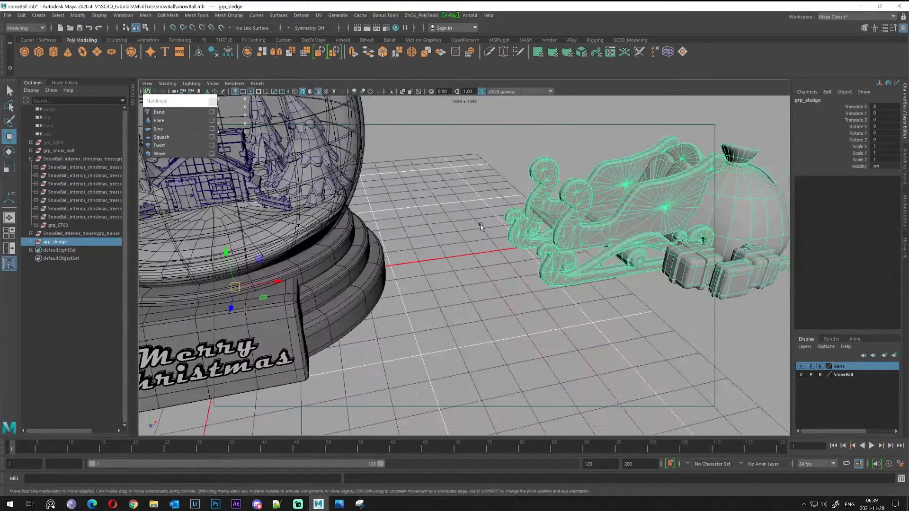
{"action": "left_click_drag", "start_coordinate": [512, 209], "coordinate": [530, 326], "text": "alt"}
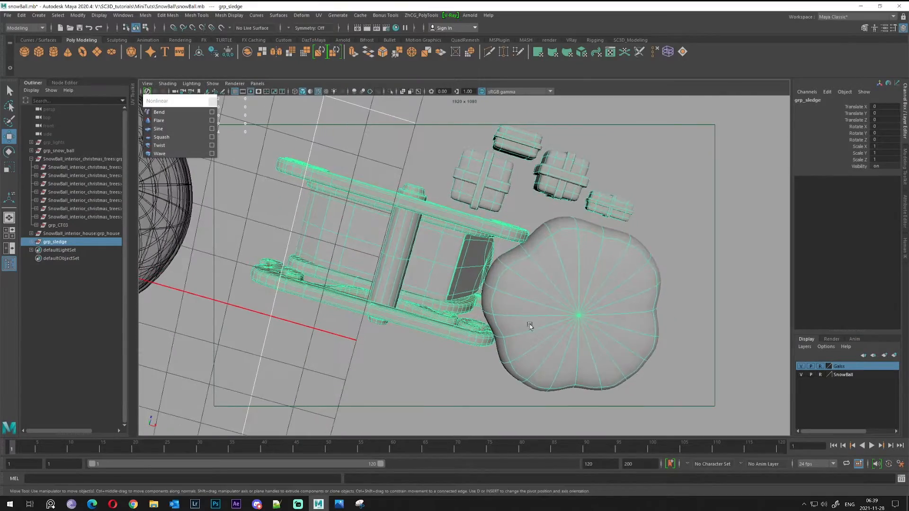
{"action": "left_click_drag", "start_coordinate": [582, 317], "coordinate": [540, 266], "text": "alt"}
{"action": "scroll", "coordinate": [540, 265], "scroll_direction": "up", "scroll_amount": 5}
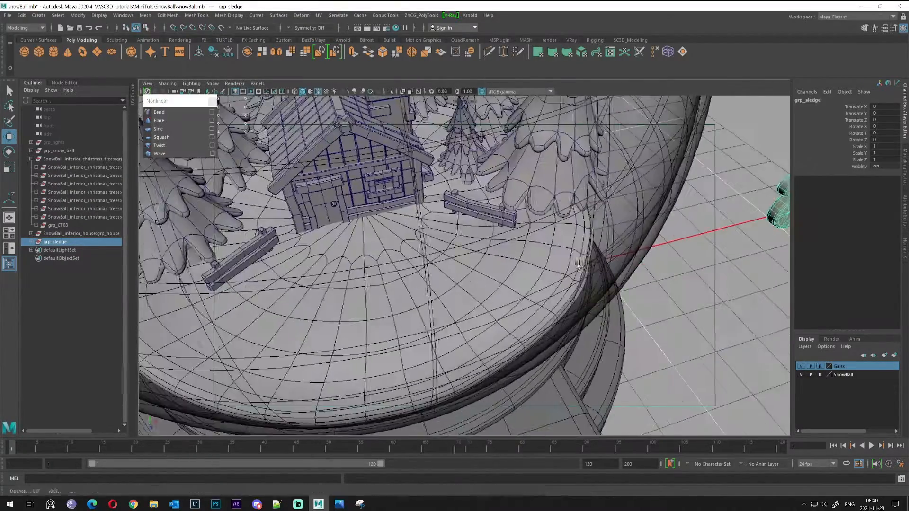
{"action": "middle_click", "coordinate": [463, 266]}
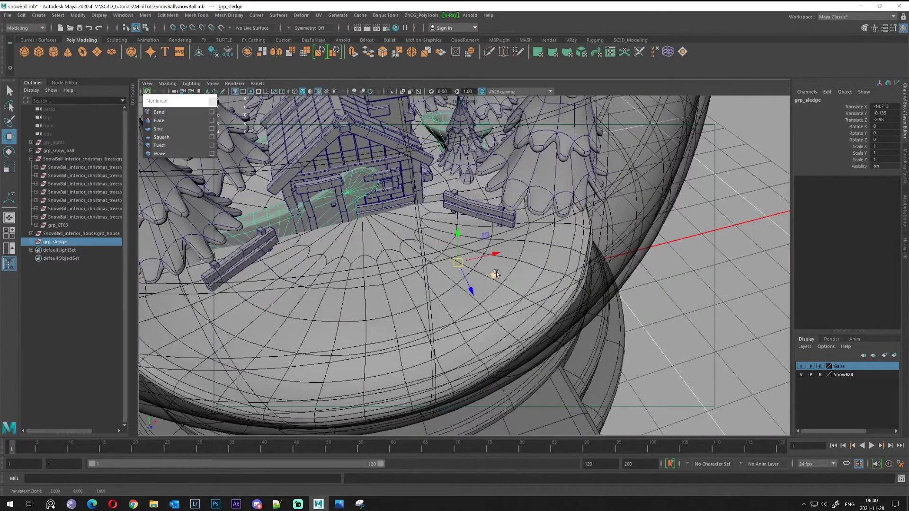
{"action": "middle_click_drag", "start_coordinate": [496, 275], "coordinate": [503, 322]}
{"action": "left_click_drag", "start_coordinate": [520, 312], "coordinate": [469, 200]}
- Scale the grp_sledge group uniformly to 0.177 and lower it to Translate Y 2.333
{"action": "key", "text": "r"}
{"action": "left_click_drag", "start_coordinate": [528, 181], "coordinate": [275, 140]}
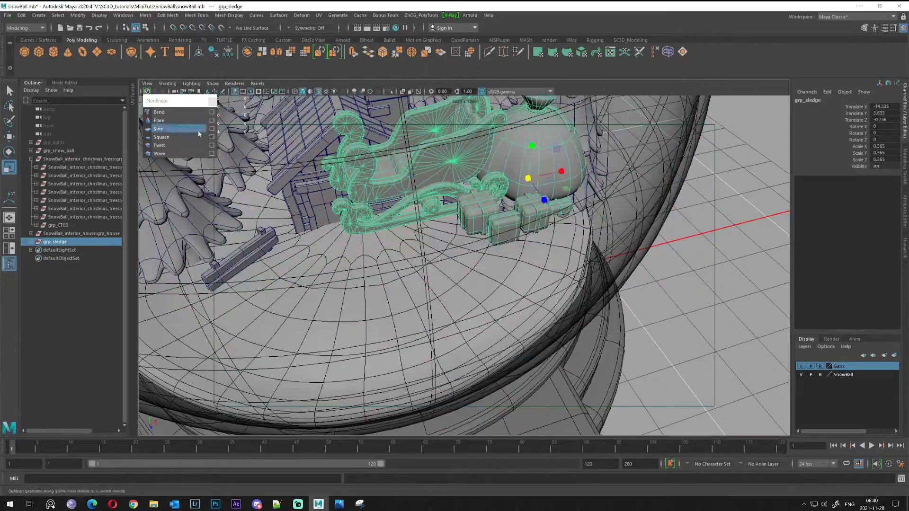
{"action": "left_click_drag", "start_coordinate": [426, 227], "coordinate": [469, 104], "text": "alt"}
{"action": "middle_click_drag", "start_coordinate": [478, 95], "coordinate": [471, 220], "text": "alt"}
{"action": "left_click_drag", "start_coordinate": [521, 196], "coordinate": [592, 332]}
{"action": "scroll", "coordinate": [618, 290], "scroll_direction": "up", "scroll_amount": 3}
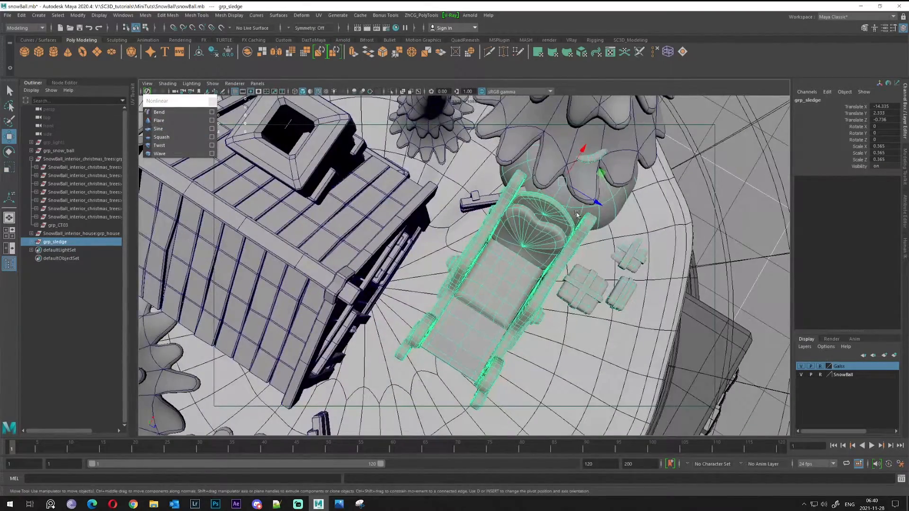
{"action": "left_click_drag", "start_coordinate": [562, 195], "coordinate": [516, 209]}
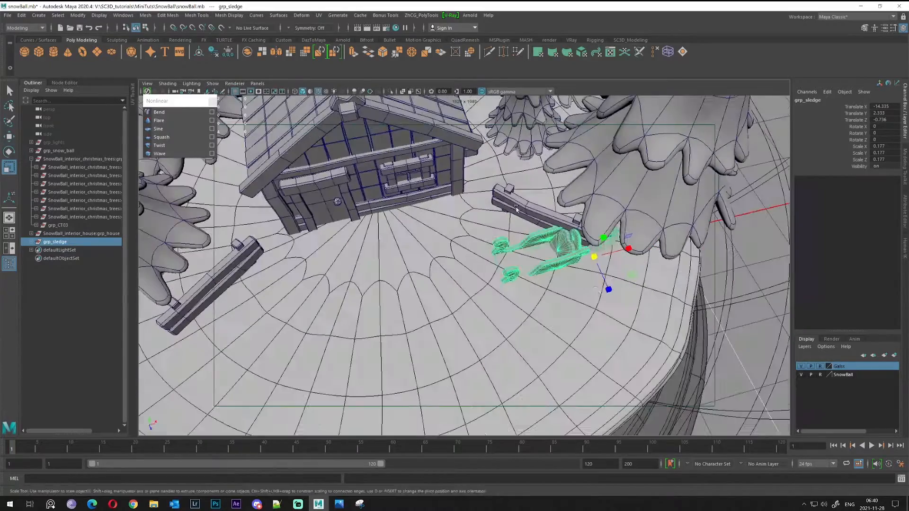
- Turn the grp_sledge group to about 33.4 in Rotate Y and set it on the snow at about Translate X -15.085, Translate Y 2.711
{"action": "left_click_drag", "start_coordinate": [630, 279], "coordinate": [541, 333]}
{"action": "left_click_drag", "start_coordinate": [541, 333], "coordinate": [531, 220], "text": "alt"}
{"action": "key", "text": "e"}
{"action": "key", "text": "w"}
{"action": "key", "text": "e"}
{"action": "right_click_drag", "start_coordinate": [532, 219], "coordinate": [578, 238], "text": "alt"}
{"action": "key", "text": "w"}
{"action": "left_click_drag", "start_coordinate": [578, 237], "coordinate": [572, 326], "text": "alt"}
{"action": "key", "text": "e"}
{"action": "left_click_drag", "start_coordinate": [614, 304], "coordinate": [522, 133]}
{"action": "key", "text": "w"}
{"action": "left_click_drag", "start_coordinate": [510, 184], "coordinate": [517, 164]}
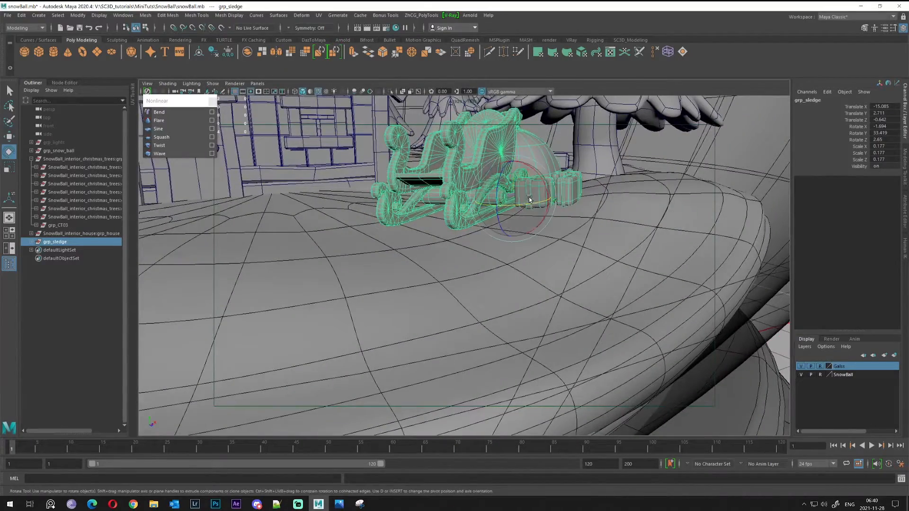
- Rotate the grp_sledge group to 43.457 in Y and slide it across the snow, away from the fence
{"action": "left_click_drag", "start_coordinate": [529, 199], "coordinate": [492, 224]}
{"action": "key", "text": "w"}
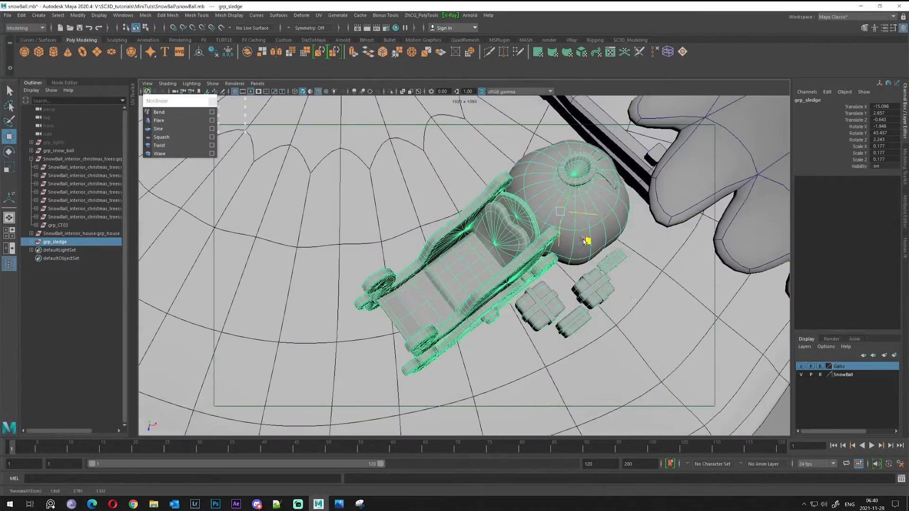
{"action": "left_click_drag", "start_coordinate": [590, 241], "coordinate": [511, 201]}
{"action": "left_click_drag", "start_coordinate": [525, 256], "coordinate": [537, 219], "text": "alt"}
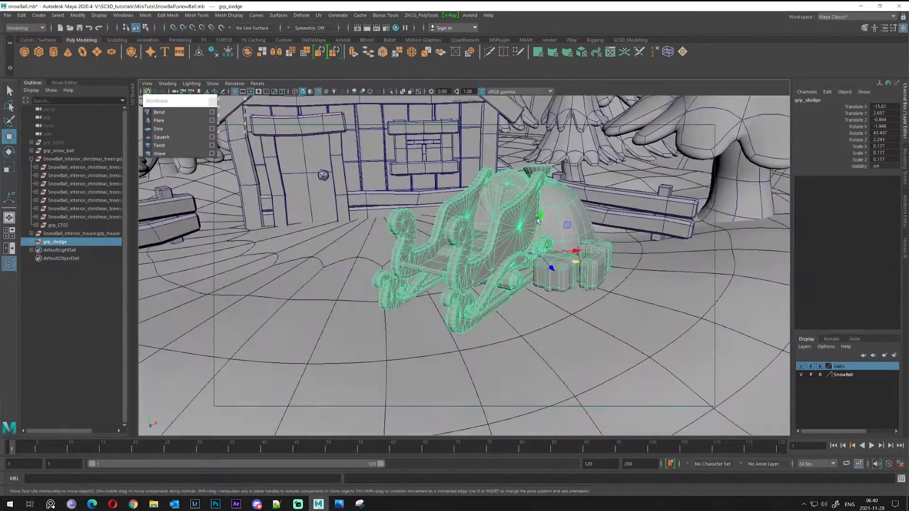
{"action": "left_click_drag", "start_coordinate": [574, 262], "coordinate": [590, 266]}
{"action": "left_click_drag", "start_coordinate": [544, 196], "coordinate": [522, 247], "text": "alt"}
- Expand the grp_sledge group and its dovanos subgroup to list the individual sack and gift parts
{"action": "left_click", "coordinate": [589, 246]}
{"action": "left_click_drag", "start_coordinate": [589, 246], "coordinate": [587, 223], "text": "alt"}
{"action": "left_click", "coordinate": [31, 241]}
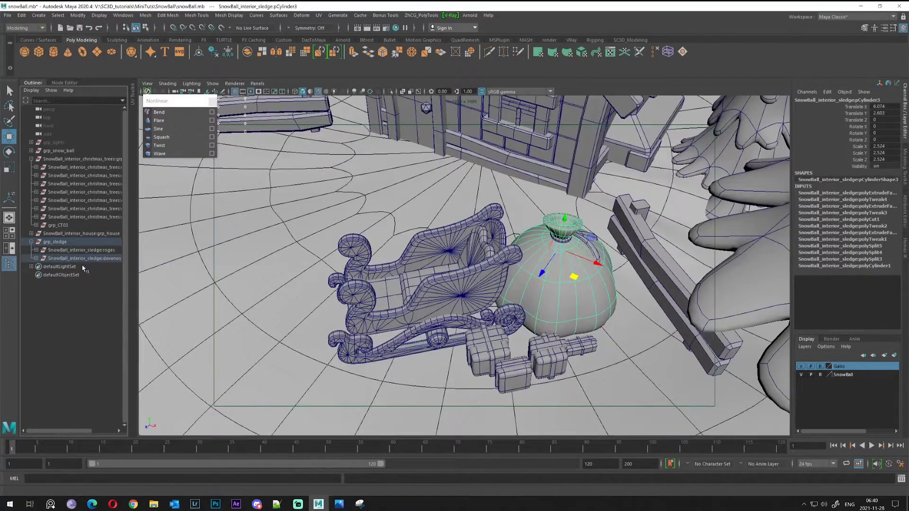
{"action": "left_click", "coordinate": [84, 259]}
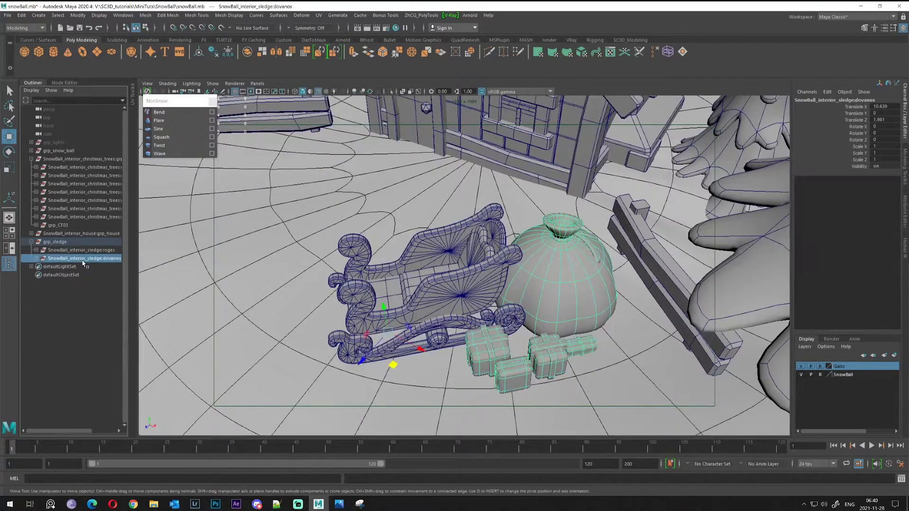
{"action": "left_click", "coordinate": [36, 259]}
- Group the box and ribbon parts of the largest gift beside the sledge
{"action": "left_click_drag", "start_coordinate": [510, 260], "coordinate": [460, 235], "text": "alt"}
{"action": "left_click", "coordinate": [489, 240]}
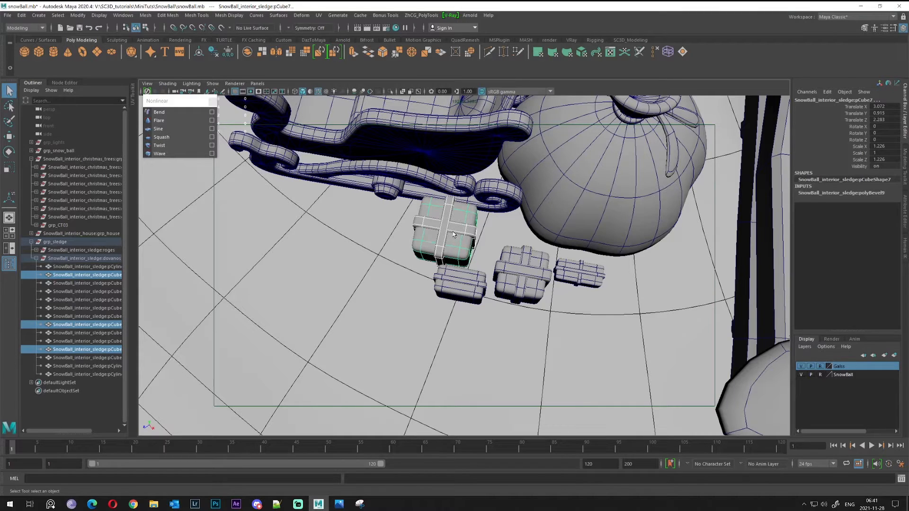
{"action": "left_click_drag", "start_coordinate": [492, 239], "coordinate": [454, 236], "text": "alt"}
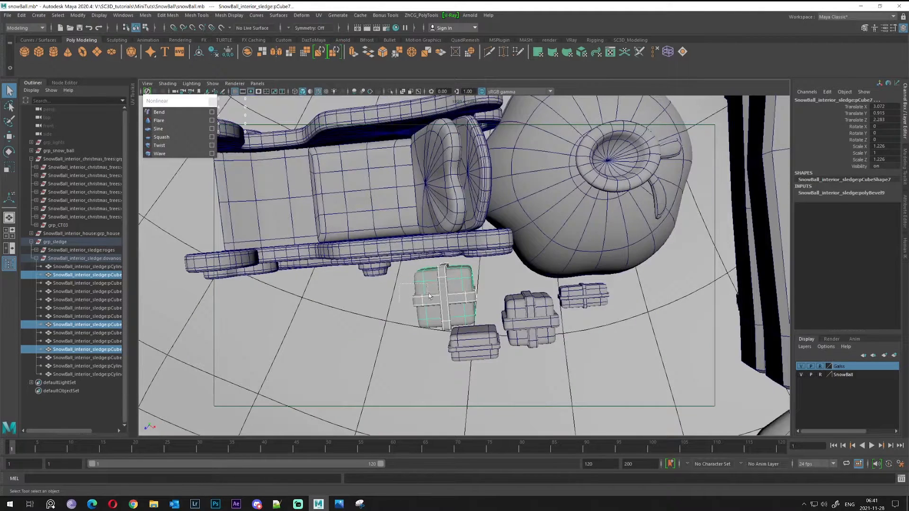
{"action": "left_click_drag", "start_coordinate": [433, 285], "coordinate": [434, 287], "text": "alt"}
{"action": "key", "text": "ctrl+g"}
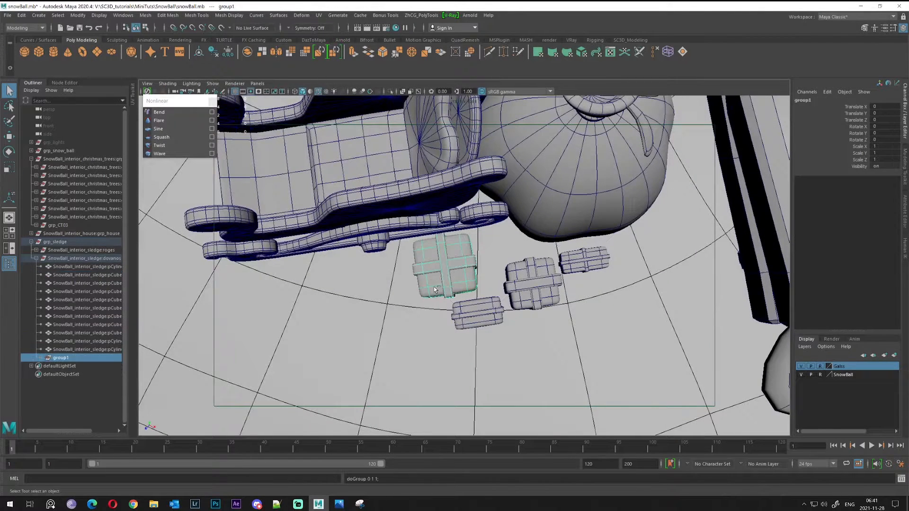
- Group the parts of each of the three smaller gift boxes into a separate group of its own
{"action": "left_click", "coordinate": [476, 307]}
{"action": "key", "text": "ctrl+g"}
{"action": "left_click", "coordinate": [548, 307]}
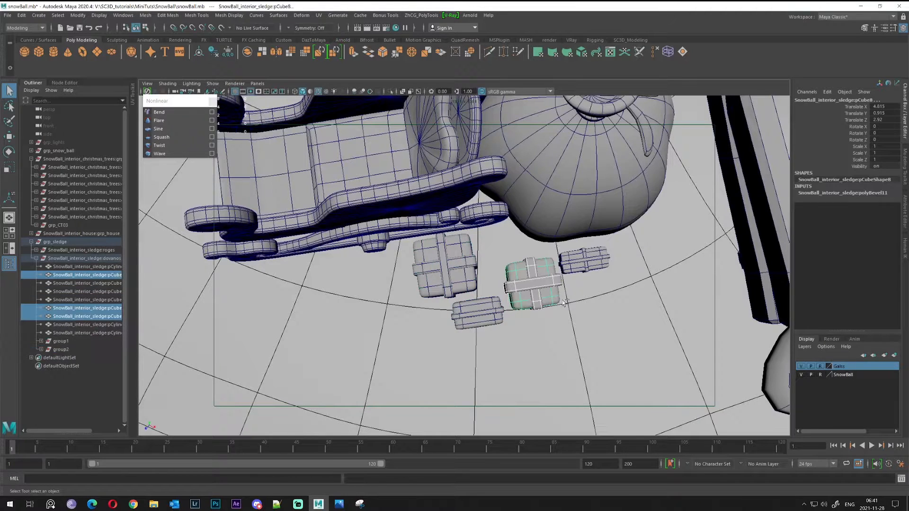
{"action": "key", "text": "ctrl+g"}
{"action": "left_click", "coordinate": [609, 269]}
{"action": "key", "text": "ctrl+g"}
{"action": "left_click_drag", "start_coordinate": [565, 183], "coordinate": [566, 246], "text": "alt"}
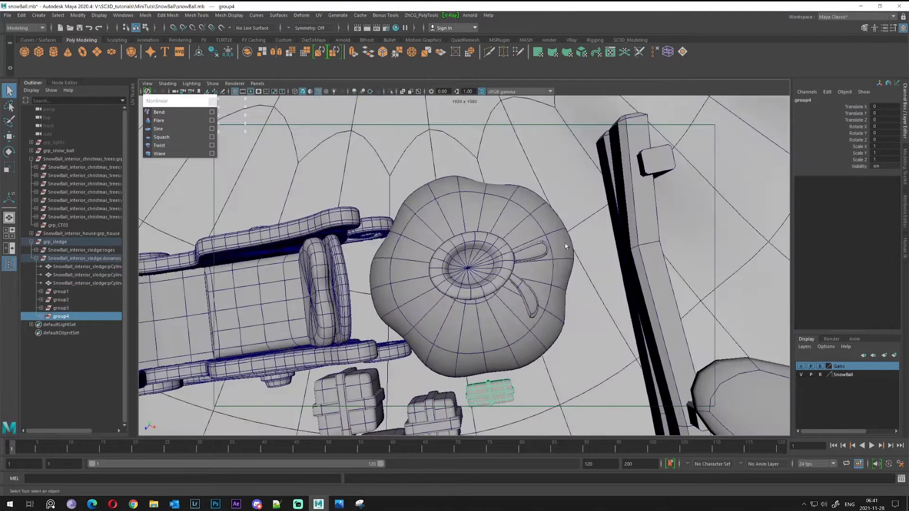
- Group the sack with its two tie ends, and check which object each of the new groups contains
{"action": "left_click_drag", "start_coordinate": [486, 257], "coordinate": [547, 311]}
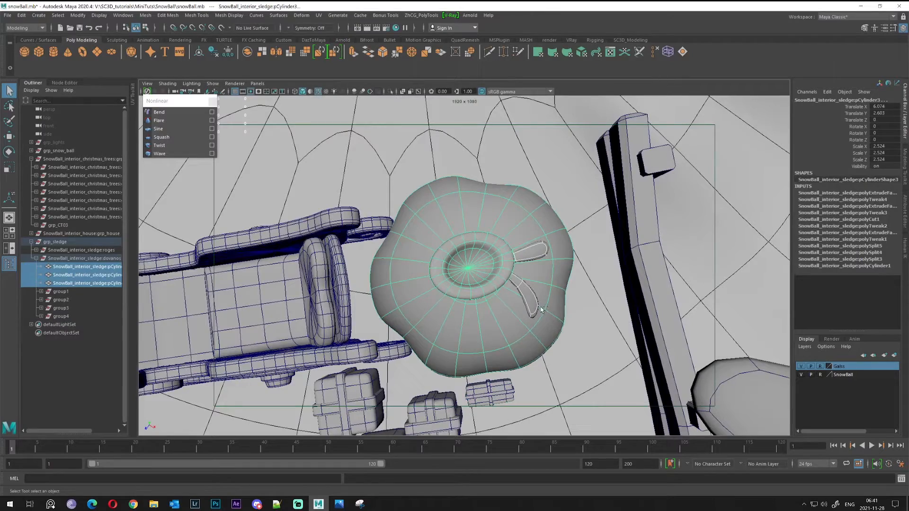
{"action": "key", "text": "ctrl+g"}
{"action": "left_click_drag", "start_coordinate": [443, 311], "coordinate": [426, 204], "text": "alt"}
{"action": "middle_click_drag", "start_coordinate": [427, 203], "coordinate": [544, 246], "text": "alt"}
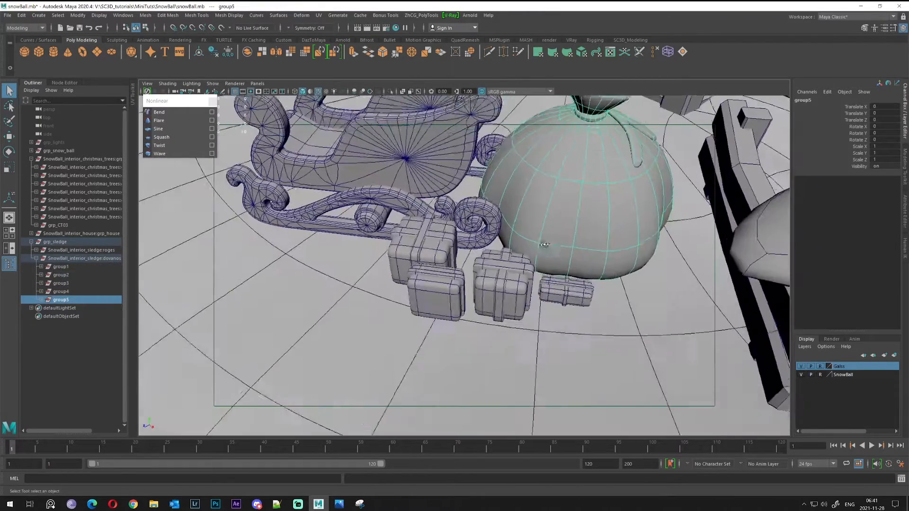
{"action": "left_click_drag", "start_coordinate": [544, 246], "coordinate": [546, 284], "text": "alt"}
{"action": "left_click", "coordinate": [60, 266]}
{"action": "left_click", "coordinate": [60, 275]}
{"action": "left_click", "coordinate": [61, 283]}
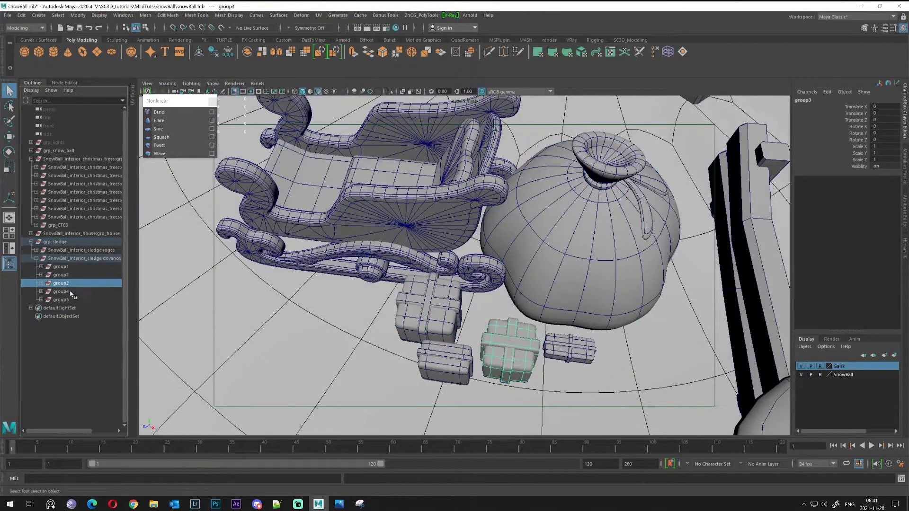
{"action": "left_click", "coordinate": [61, 300]}
{"action": "left_click_drag", "start_coordinate": [405, 289], "coordinate": [382, 281], "text": "alt"}
- Center the pivots of the separate gift groups in the dovanos subgroup, working from group1 through group2 to group3
{"action": "left_click", "coordinate": [61, 267]}
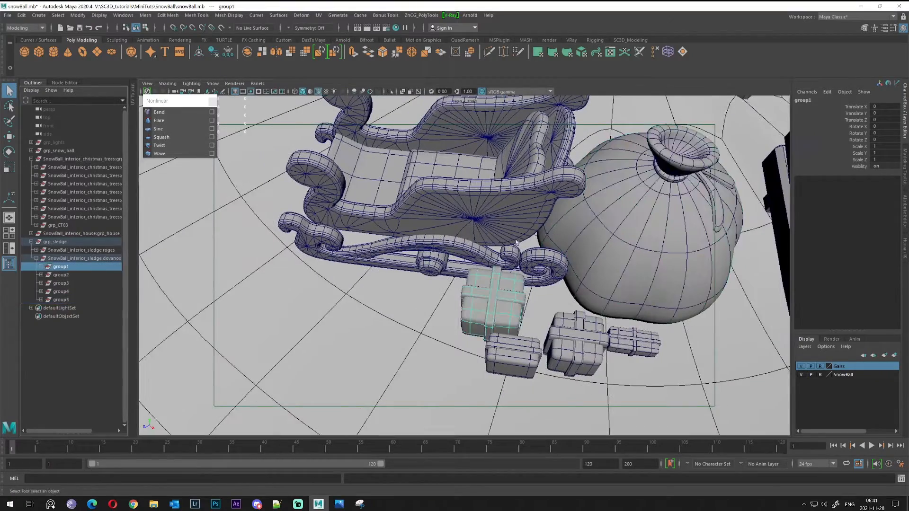
{"action": "left_click_drag", "start_coordinate": [502, 274], "coordinate": [523, 284], "text": "alt"}
{"action": "middle_click_drag", "start_coordinate": [523, 284], "coordinate": [509, 219], "text": "alt"}
{"action": "key", "text": "w"}
{"action": "key", "text": "r"}
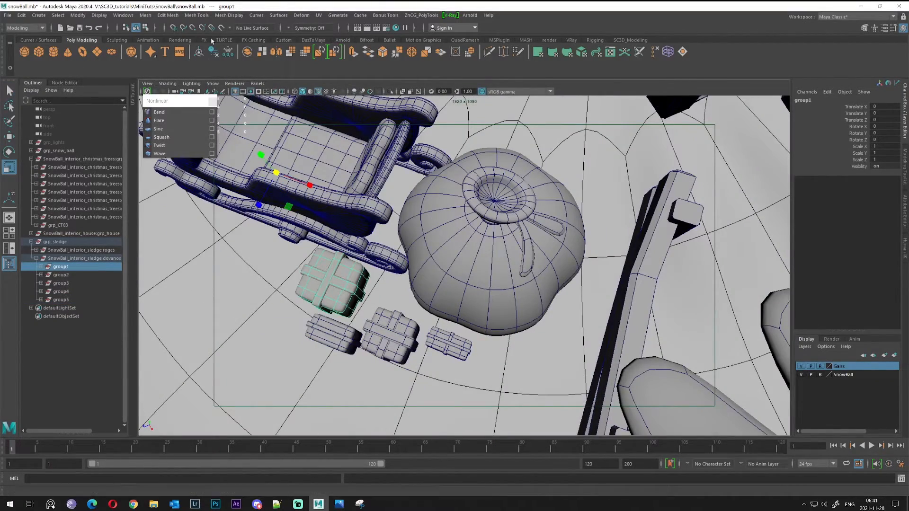
{"action": "left_click", "coordinate": [61, 275]}
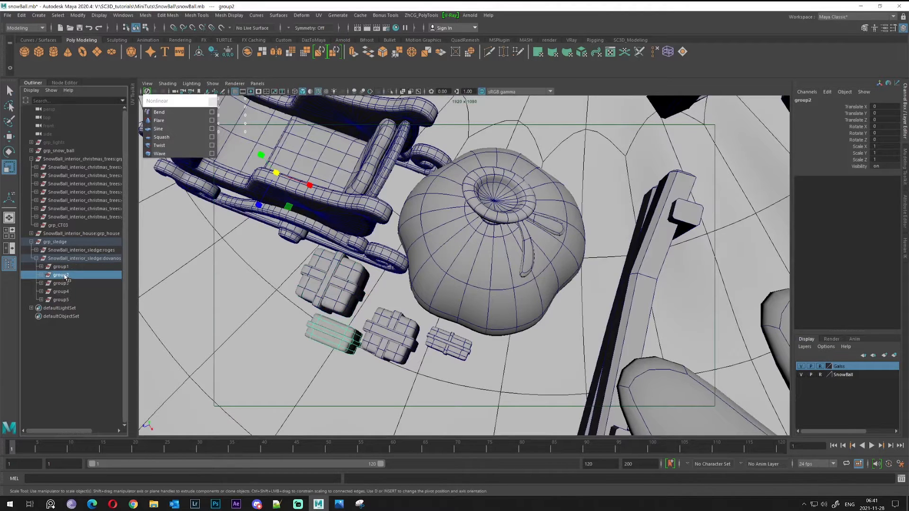
{"action": "left_click", "coordinate": [198, 52]}
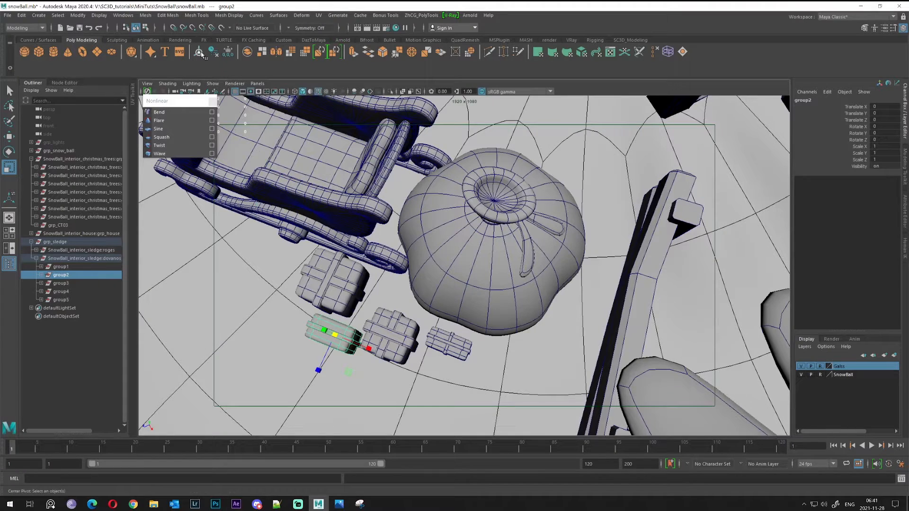
{"action": "left_click", "coordinate": [50, 284]}
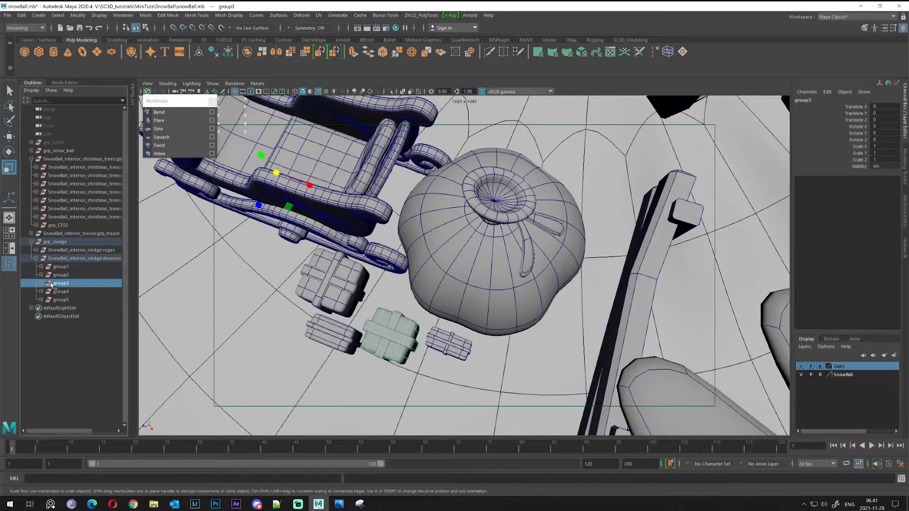
- Scale the sack group to about 1.158, move it to about X 0.66, Z -0.67 and rotate it about 22.3° in Y
{"action": "left_click", "coordinate": [60, 291]}
{"action": "left_click", "coordinate": [60, 299]}
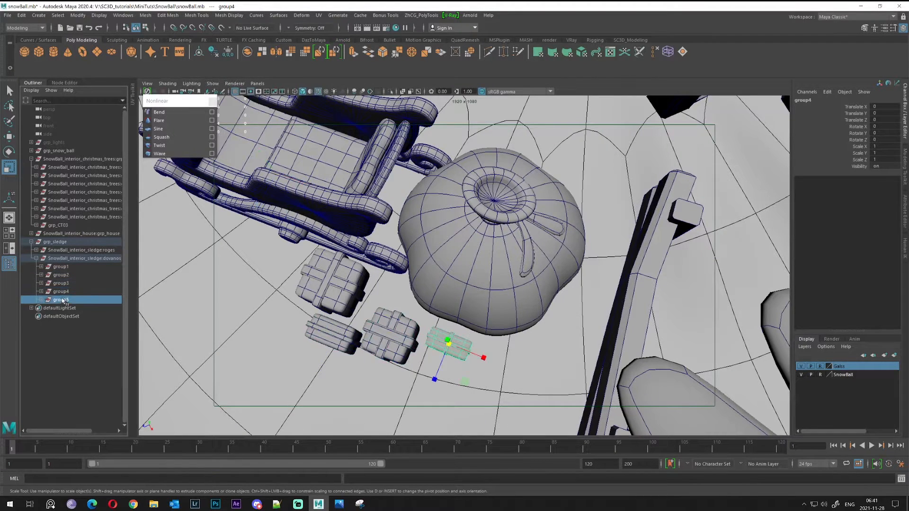
{"action": "left_click_drag", "start_coordinate": [433, 317], "coordinate": [477, 291], "text": "alt"}
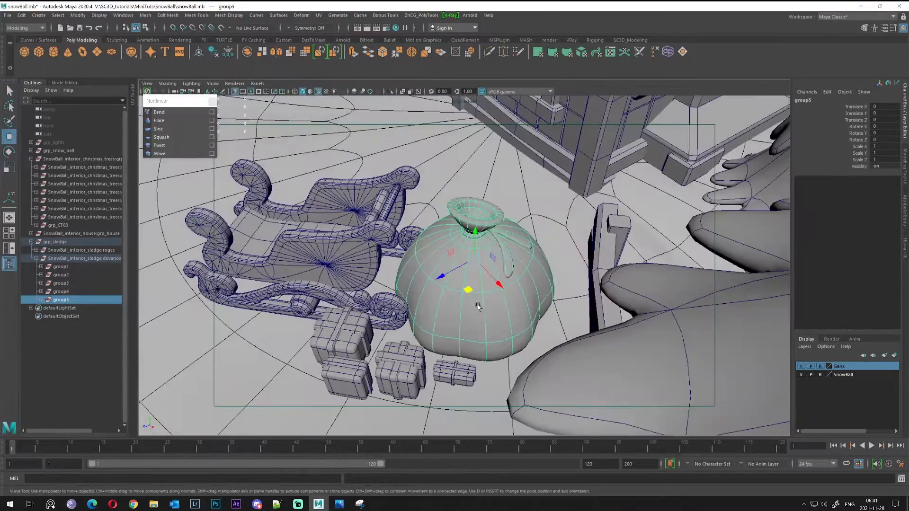
{"action": "left_click_drag", "start_coordinate": [475, 260], "coordinate": [510, 268]}
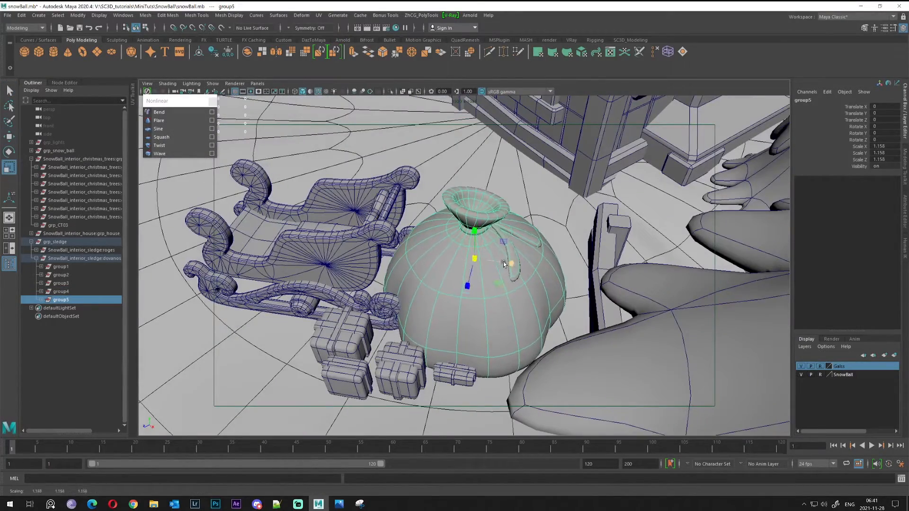
{"action": "key", "text": "w"}
{"action": "left_click_drag", "start_coordinate": [466, 290], "coordinate": [540, 332]}
{"action": "key", "text": "e"}
{"action": "key", "text": "w"}
{"action": "middle_click_drag", "start_coordinate": [540, 331], "coordinate": [488, 272], "text": "alt"}
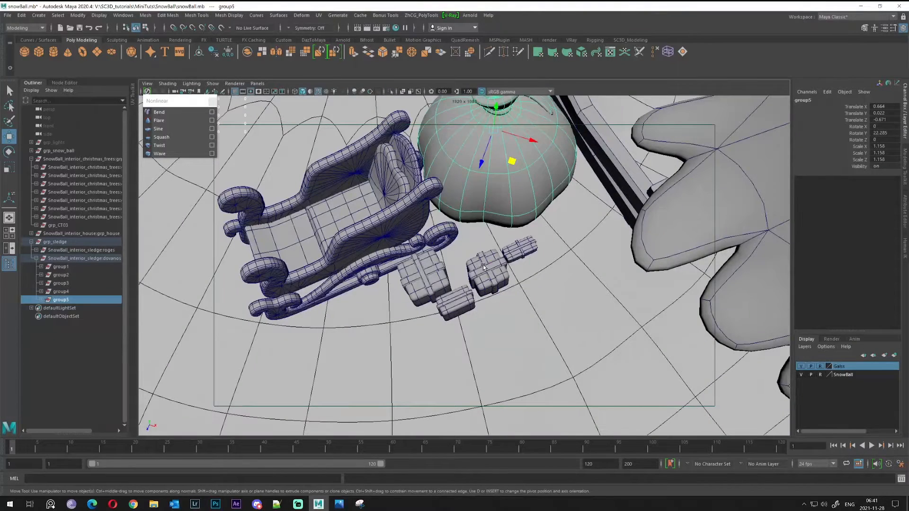
- Scale the group3 gift box to 1.143 in X and Z and move it near the sack, to about Z -0.57
{"action": "left_click", "coordinate": [483, 267]}
{"action": "key", "text": "r"}
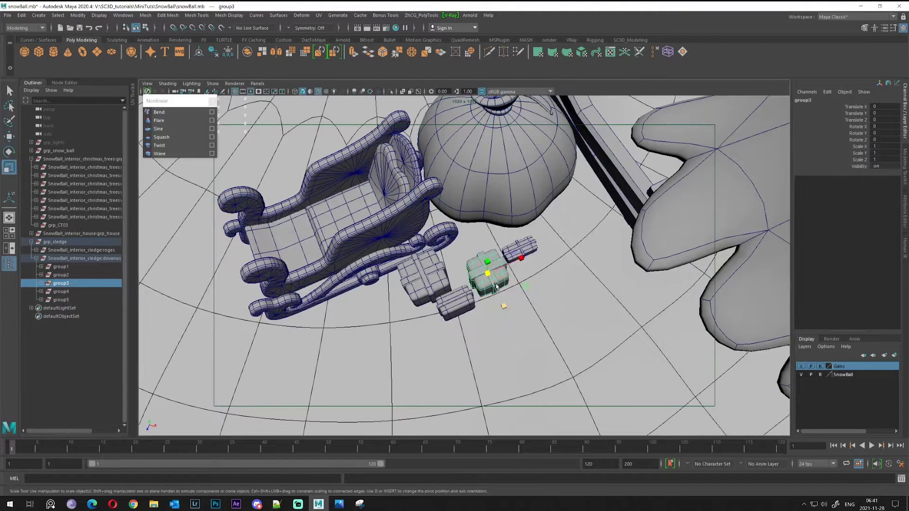
{"action": "left_click_drag", "start_coordinate": [524, 287], "coordinate": [440, 292]}
{"action": "key", "text": "w"}
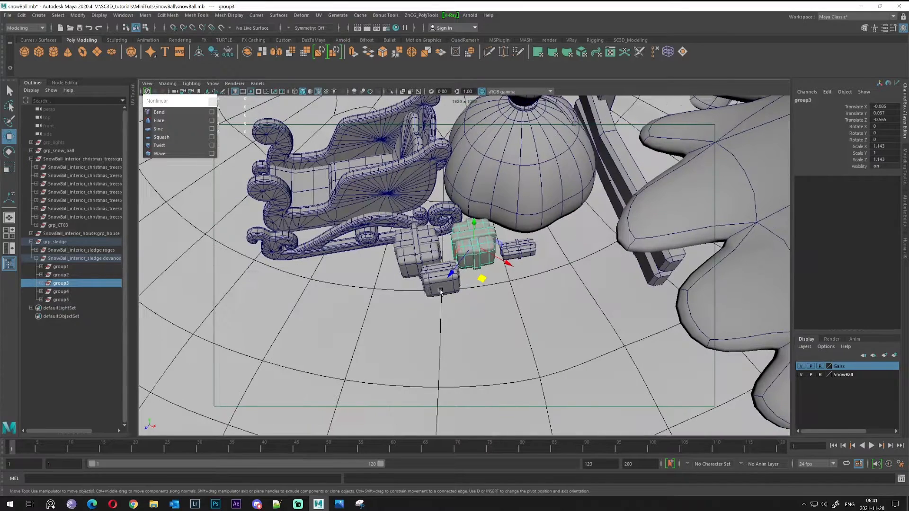
- Rotate the small group4 gift about 43.4° in Y, scale it to 1.55 and move it to about X 1.02 in front of the sack
{"action": "left_click", "coordinate": [75, 292]}
{"action": "key", "text": "e"}
{"action": "left_click_drag", "start_coordinate": [529, 284], "coordinate": [548, 286]}
{"action": "key", "text": "r"}
{"action": "key", "text": "w"}
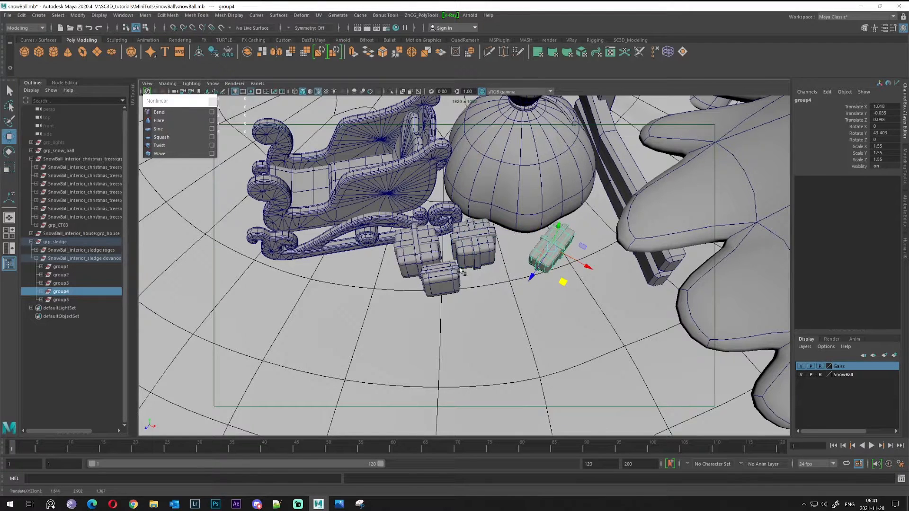
- Flatten the group1 gift box to 0.684 in Y and place it beside the sledge runner at about X -0.98, Z 0.38
{"action": "left_click", "coordinate": [63, 301]}
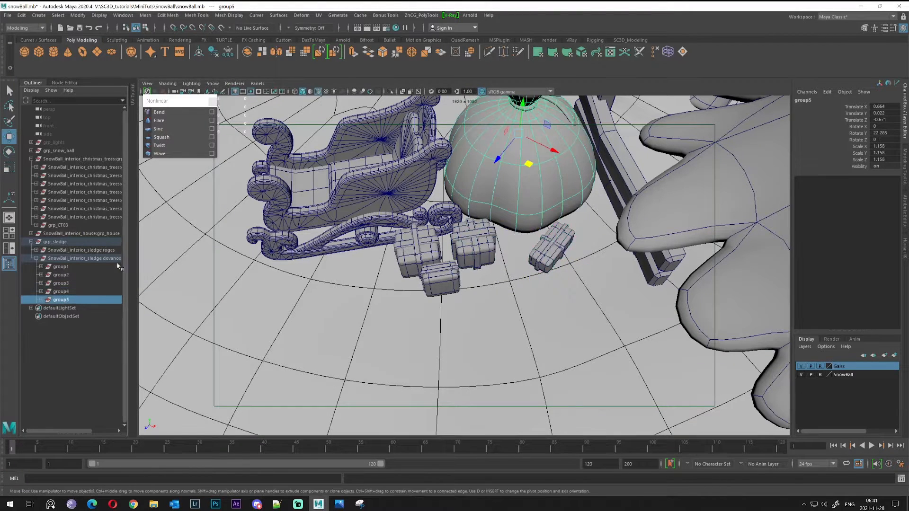
{"action": "left_click", "coordinate": [74, 268]}
{"action": "left_click_drag", "start_coordinate": [424, 290], "coordinate": [411, 254]}
{"action": "key", "text": "r"}
{"action": "left_click_drag", "start_coordinate": [409, 177], "coordinate": [479, 251]}
{"action": "key", "text": "w"}
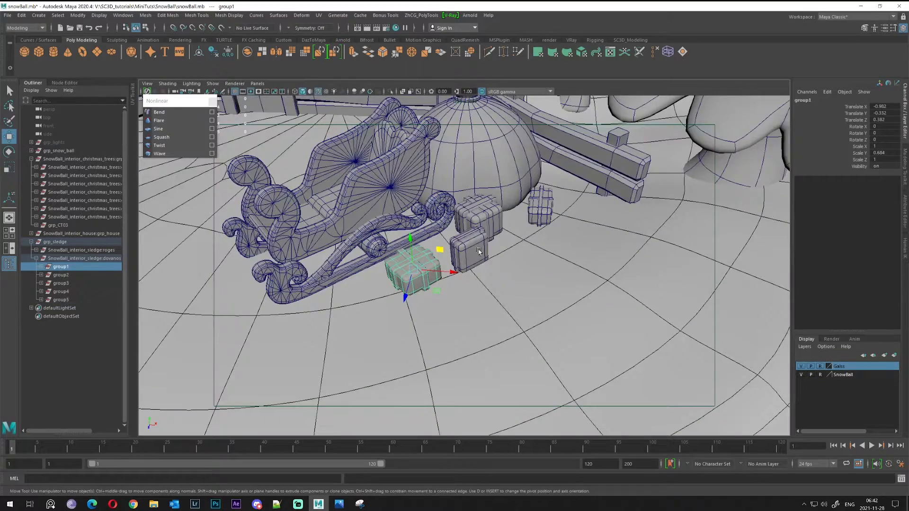
- Try laying the group2 gift box flat with an X rotation of about 84° and placing it in front of the other gifts
{"action": "left_click", "coordinate": [61, 276]}
{"action": "key", "text": "f"}
{"action": "key", "text": "e"}
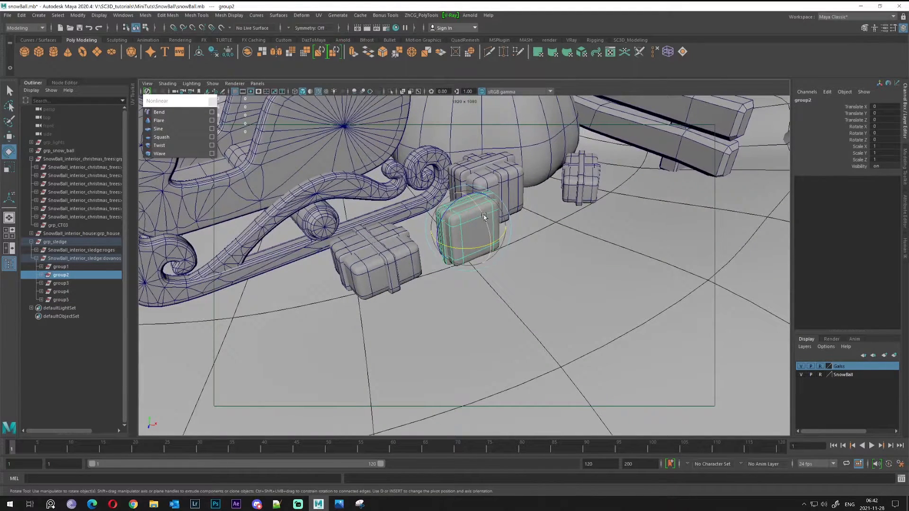
{"action": "left_click_drag", "start_coordinate": [483, 216], "coordinate": [498, 259]}
{"action": "key", "text": "w"}
{"action": "left_click_drag", "start_coordinate": [493, 209], "coordinate": [589, 204]}
{"action": "key", "text": "ctrl+z"}
{"action": "key", "text": "ctrl+z"}
{"action": "key", "text": "ctrl+z"}
{"action": "key", "text": "ctrl+z"}
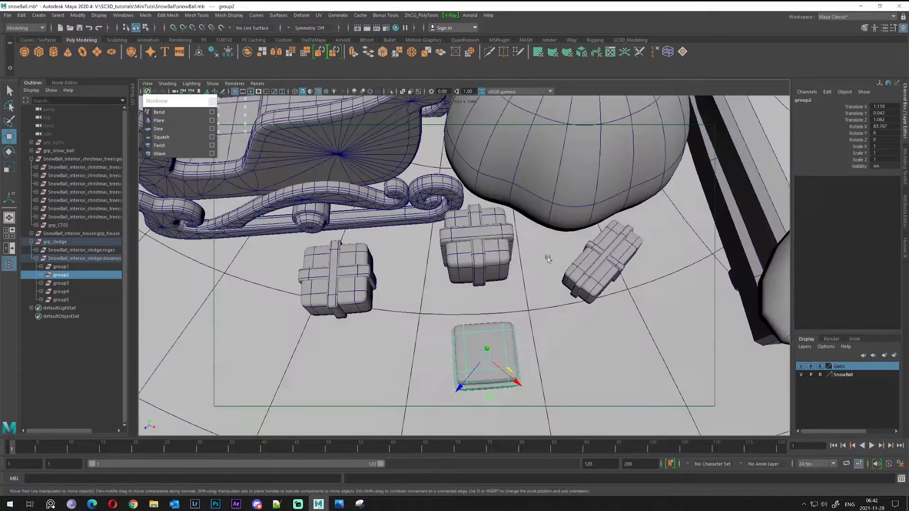
- Turn the group2 gift box to about -52.9° in Y between the two larger boxes, and duplicate it
{"action": "mouse_move", "coordinate": [485, 299]}
{"action": "left_mouse_down", "text": "alt"}
{"action": "mouse_move", "coordinate": [451, 299]}
{"action": "mouse_move", "coordinate": [395, 321]}
{"action": "mouse_move", "coordinate": [413, 303]}
{"action": "left_mouse_up", "text": "alt"}
{"action": "key", "text": "e"}
{"action": "key", "text": "w"}
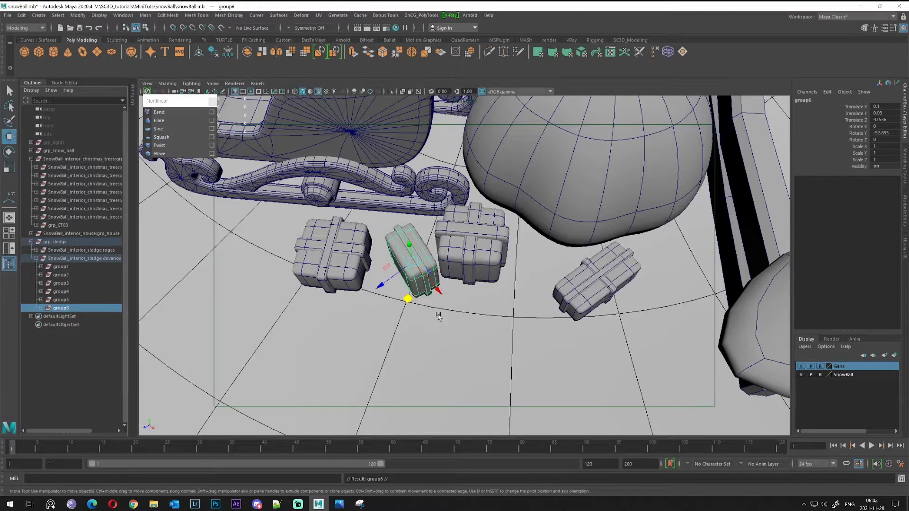
- Move the duplicated gift next to the group4 gift and lay it flat with an X rotation of about 84°
{"action": "left_click_drag", "start_coordinate": [408, 301], "coordinate": [469, 343]}
{"action": "key", "text": "e"}
{"action": "key", "text": "r"}
{"action": "left_click_drag", "start_coordinate": [529, 342], "coordinate": [593, 265], "text": "alt"}
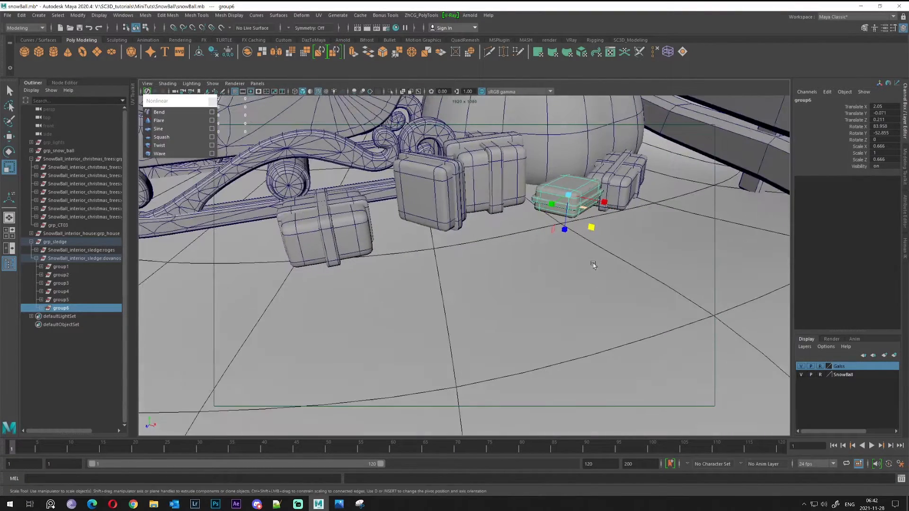
{"action": "key", "text": "w"}
{"action": "key", "text": "ctrl+z"}
- Flatten the duplicated gift to 0.542 in Y and place it, turned to about -20.4° in Y, between group3 and group4
{"action": "key", "text": "r"}
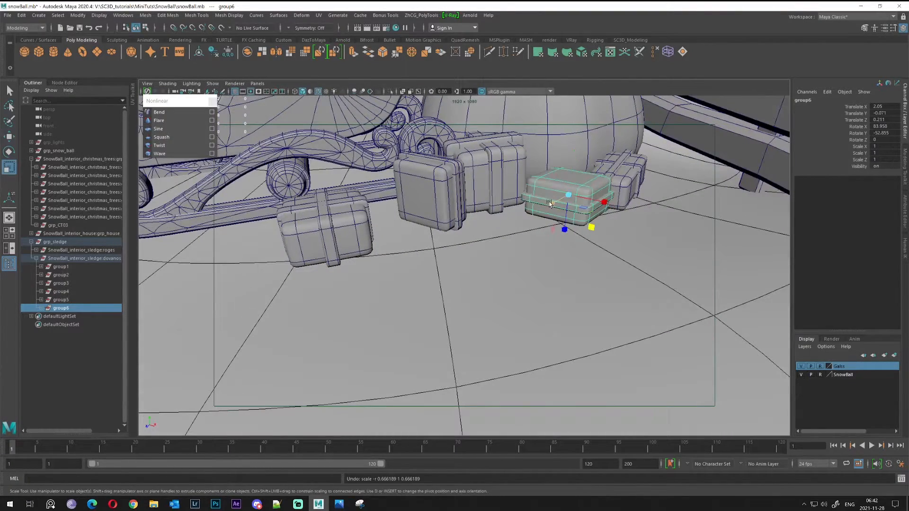
{"action": "left_click_drag", "start_coordinate": [573, 157], "coordinate": [430, 293]}
{"action": "key", "text": "w"}
{"action": "key", "text": "e"}
{"action": "key", "text": "w"}
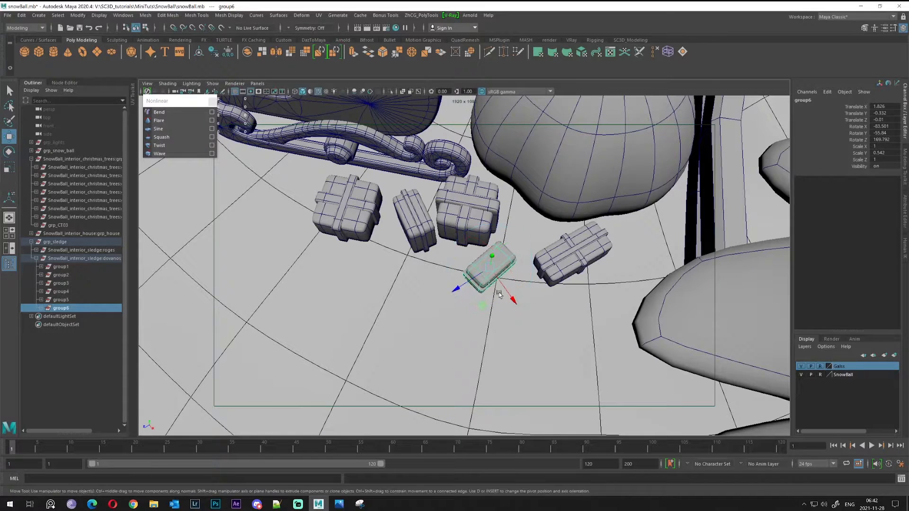
{"action": "left_click_drag", "start_coordinate": [482, 303], "coordinate": [486, 234]}
{"action": "key", "text": "e"}
{"action": "key", "text": "w"}
- Duplicate the group3 gift box and place a smaller, rotated copy in front of the flat gift and group4
{"action": "key", "text": "q"}
{"action": "left_click", "coordinate": [457, 162]}
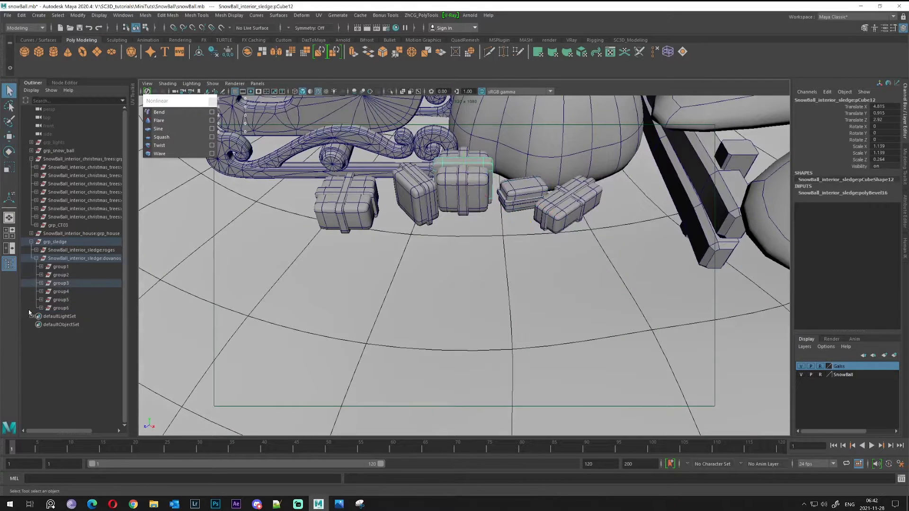
{"action": "key", "text": "ctrl+g"}
{"action": "key", "text": "w"}
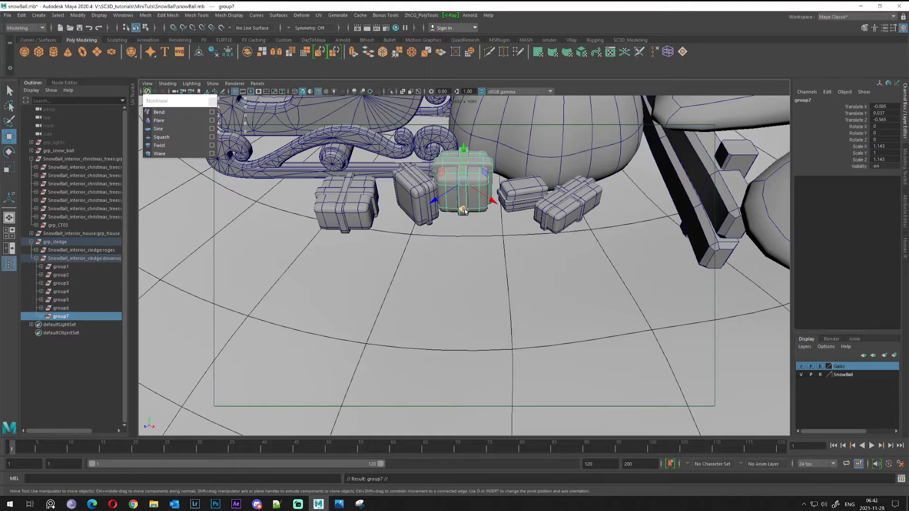
{"action": "left_click_drag", "start_coordinate": [465, 211], "coordinate": [488, 222]}
{"action": "key", "text": "e"}
{"action": "key", "text": "r"}
{"action": "left_click_drag", "start_coordinate": [488, 223], "coordinate": [444, 208], "text": "alt"}
{"action": "key", "text": "w"}
- Lower the group2 gift box onto the snow at about Y -0.19 and adjust its Y rotation to about -44.6°
{"action": "left_click", "coordinate": [425, 216]}
{"action": "left_click", "coordinate": [423, 260]}
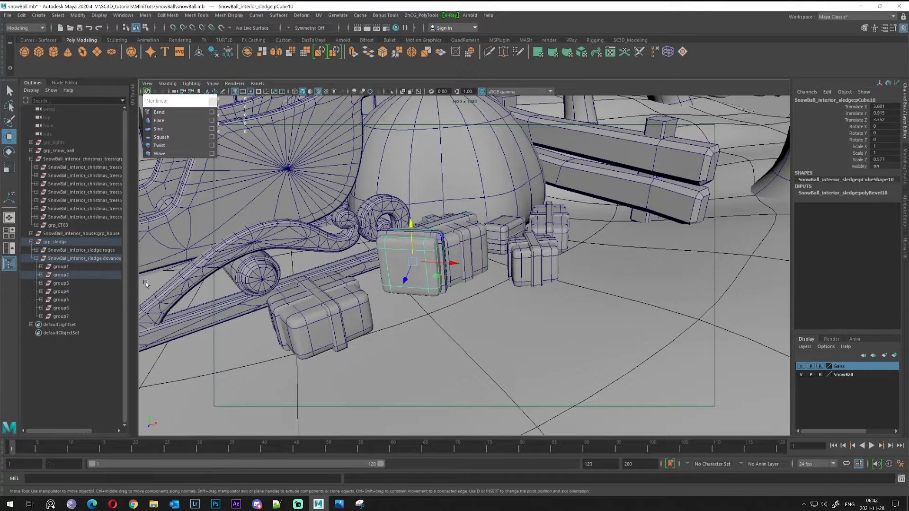
{"action": "left_click", "coordinate": [91, 276]}
{"action": "left_click_drag", "start_coordinate": [410, 226], "coordinate": [408, 239]}
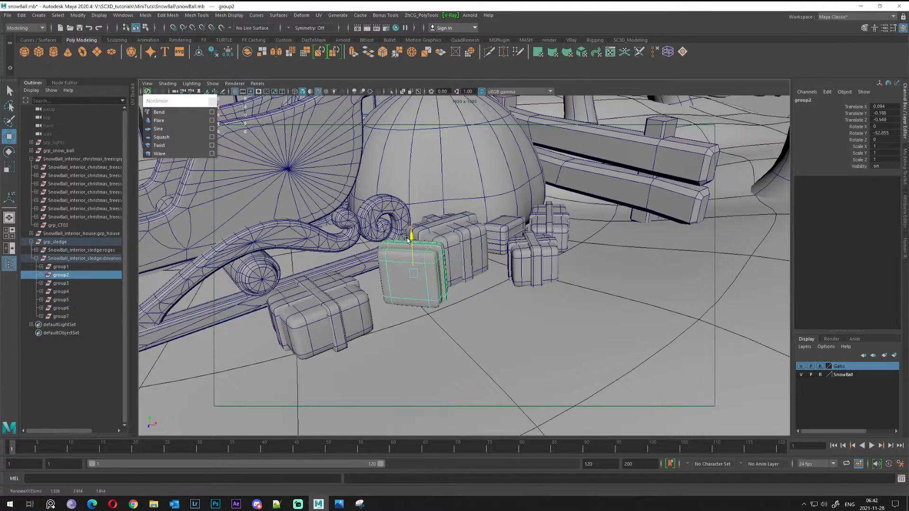
{"action": "left_click_drag", "start_coordinate": [471, 296], "coordinate": [484, 234], "text": "alt"}
{"action": "key", "text": "e"}
{"action": "key", "text": "w"}
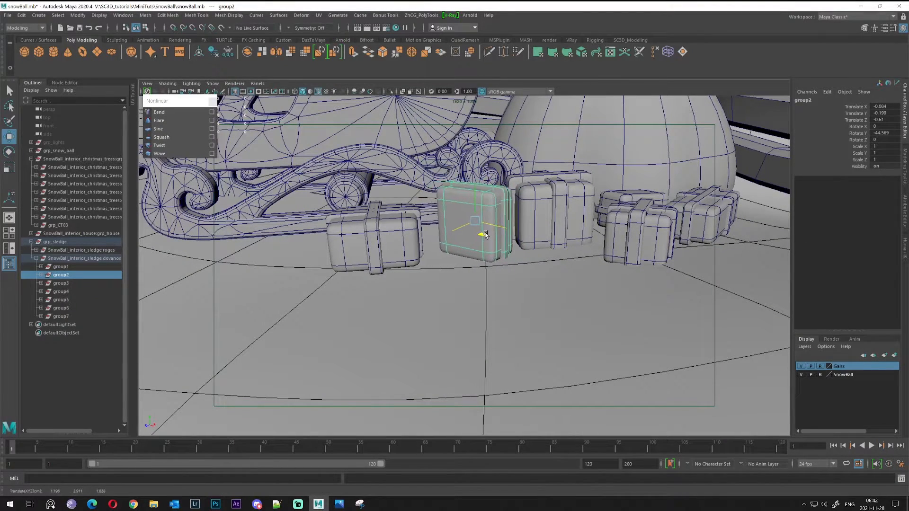
- Move the group1 gift box closer to group2, to about X -0.81, Y -0.32, Z 0.02
{"action": "left_click", "coordinate": [389, 237]}
{"action": "left_click", "coordinate": [76, 267]}
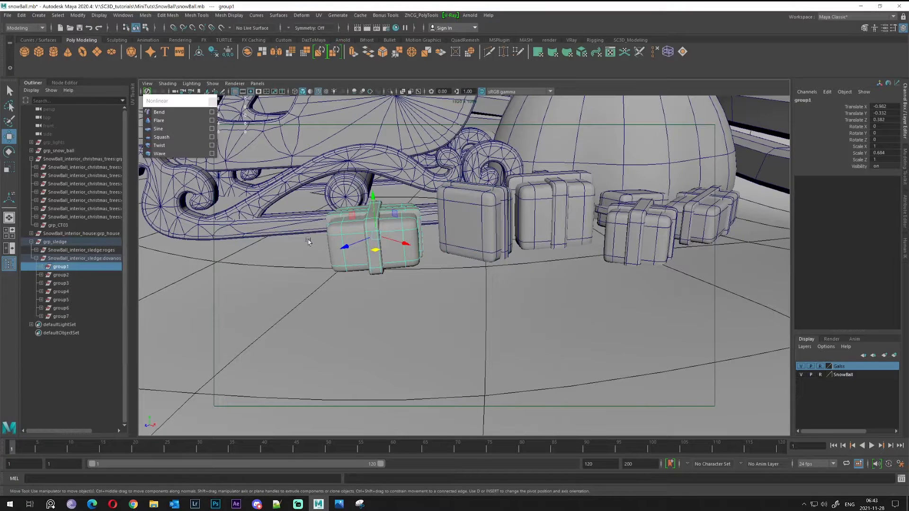
{"action": "left_click_drag", "start_coordinate": [363, 253], "coordinate": [473, 291]}
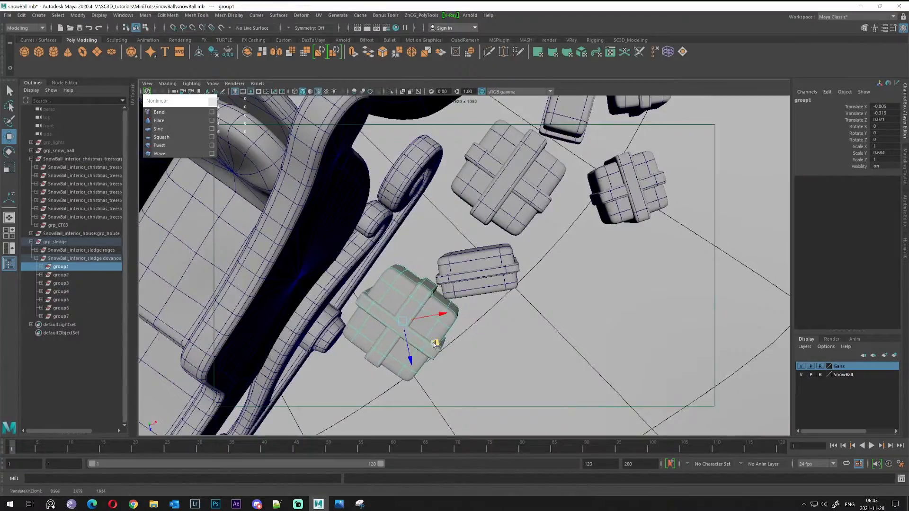
- Examine the arrangement of the sledge, sack and gifts inside the snow globe, both from a distance and up close
{"action": "left_click_drag", "start_coordinate": [500, 312], "coordinate": [495, 298], "text": "alt"}
{"action": "scroll", "coordinate": [502, 253], "scroll_direction": "down", "scroll_amount": 5}
{"action": "left_click_drag", "start_coordinate": [509, 256], "coordinate": [423, 226], "text": "alt"}
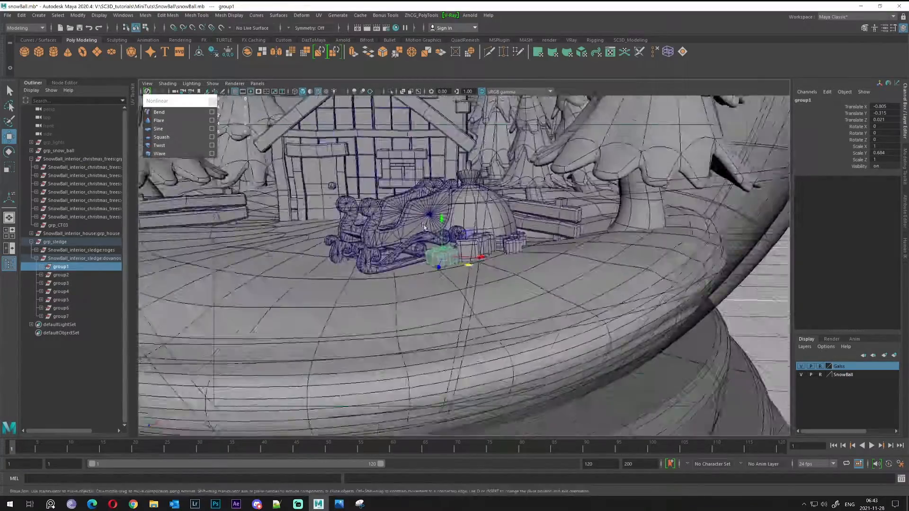
{"action": "scroll", "coordinate": [424, 227], "scroll_direction": "down", "scroll_amount": 6}
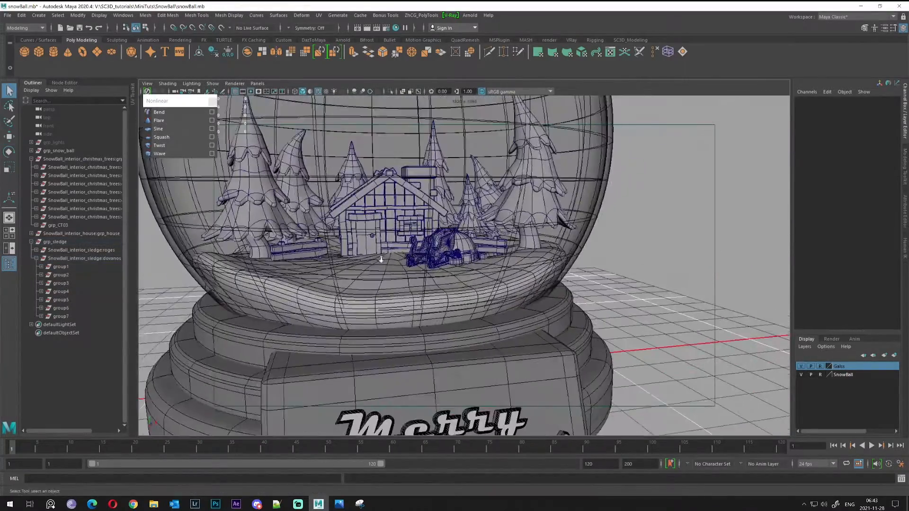
{"action": "scroll", "coordinate": [524, 297], "scroll_direction": "up", "scroll_amount": 8}
{"action": "key", "text": "q"}
{"action": "left_click", "coordinate": [524, 297]}
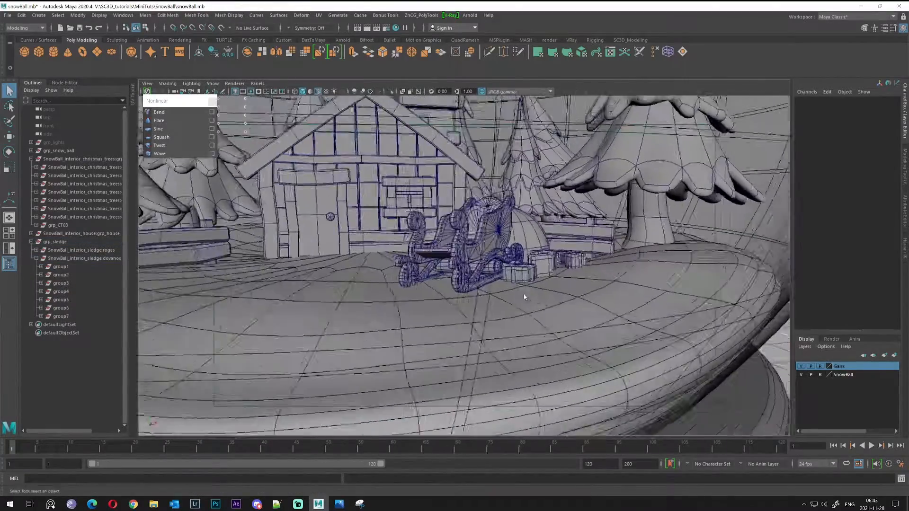
{"action": "scroll", "coordinate": [524, 297], "scroll_direction": "up", "scroll_amount": 3}
- Move the sledge forward, away from the sack and house, and rotate it about 6.3° in Y
{"action": "left_click_drag", "start_coordinate": [524, 297], "coordinate": [528, 311], "text": "alt"}
{"action": "middle_click_drag", "start_coordinate": [474, 266], "coordinate": [540, 303], "text": "alt"}
{"action": "left_click_drag", "start_coordinate": [540, 303], "coordinate": [533, 320], "text": "alt"}
{"action": "left_click", "coordinate": [76, 250]}
{"action": "key", "text": "w"}
{"action": "left_click_drag", "start_coordinate": [524, 381], "coordinate": [530, 351]}
{"action": "key", "text": "e"}
{"action": "key", "text": "w"}
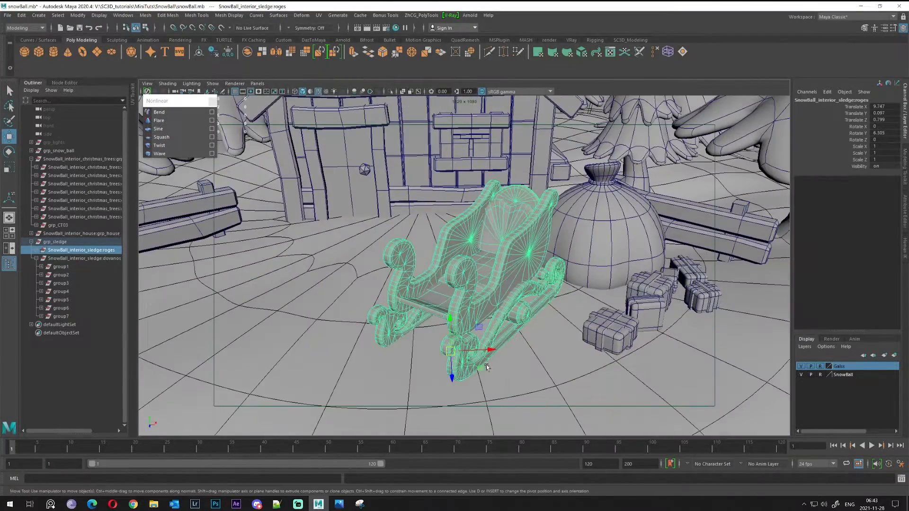
{"action": "left_click_drag", "start_coordinate": [485, 369], "coordinate": [507, 391]}
- Widen the sack group to about 1.431 in X and Z
{"action": "left_click_drag", "start_coordinate": [506, 391], "coordinate": [529, 284], "text": "alt"}
{"action": "left_click", "coordinate": [529, 273]}
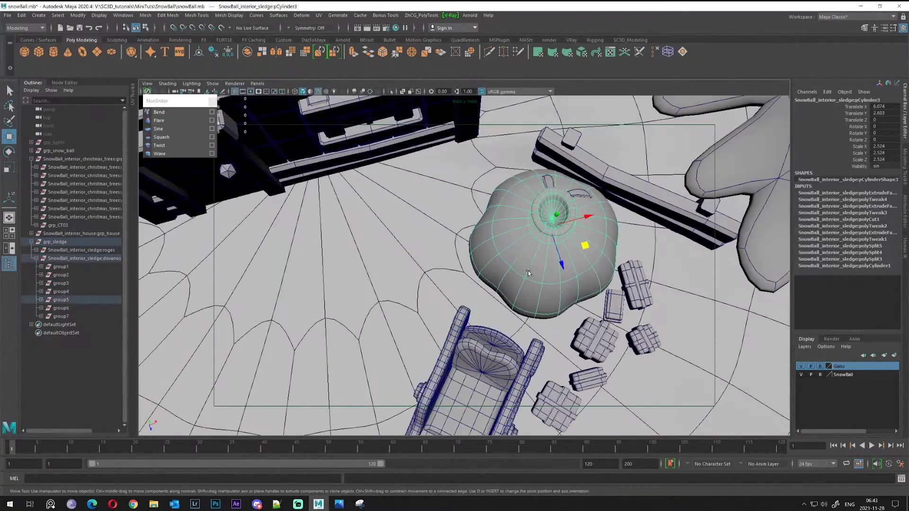
{"action": "left_click", "coordinate": [74, 260]}
{"action": "left_click_drag", "start_coordinate": [474, 287], "coordinate": [457, 230], "text": "alt"}
{"action": "left_click", "coordinate": [66, 251]}
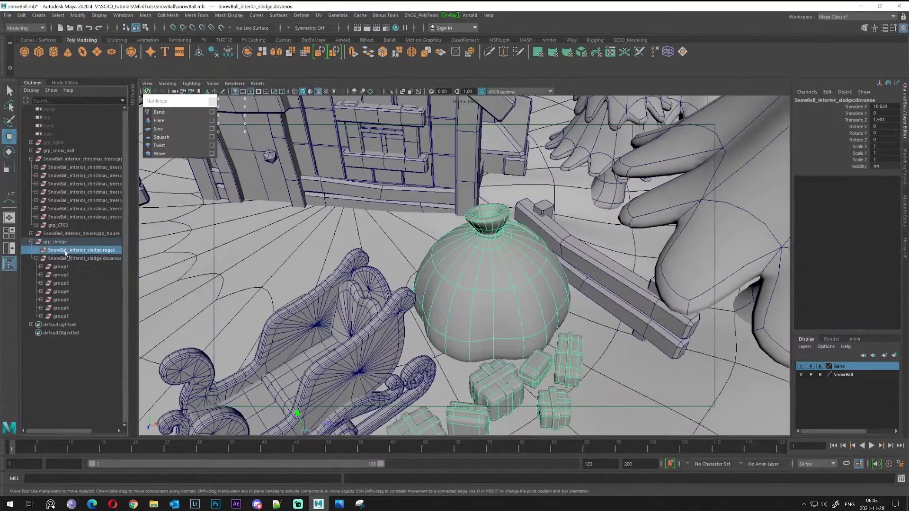
{"action": "left_click", "coordinate": [59, 268]}
{"action": "left_click", "coordinate": [61, 316]}
{"action": "left_click_drag", "start_coordinate": [161, 294], "coordinate": [185, 286], "text": "alt"}
{"action": "left_click", "coordinate": [63, 309]}
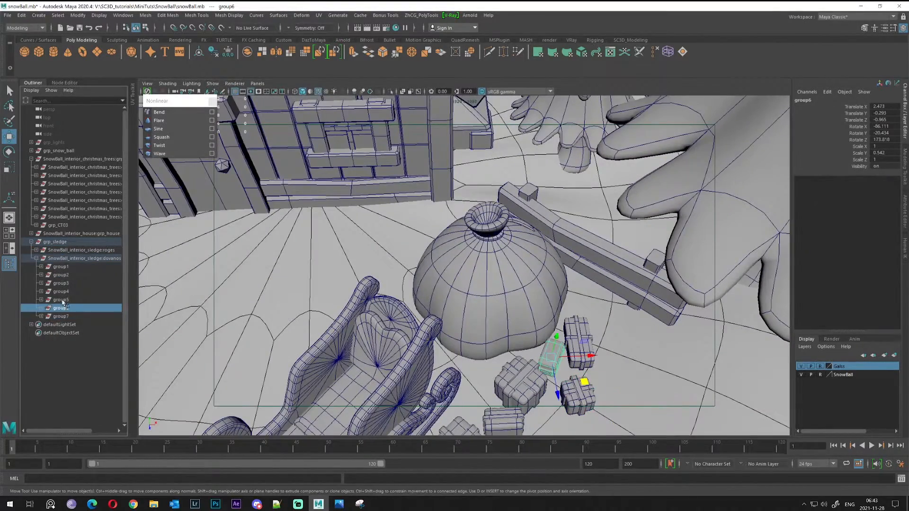
{"action": "left_click", "coordinate": [61, 300]}
{"action": "left_click_drag", "start_coordinate": [502, 294], "coordinate": [452, 298], "text": "alt"}
{"action": "key", "text": "r"}
{"action": "key", "text": "w"}
{"action": "key", "text": "r"}
{"action": "left_click_drag", "start_coordinate": [495, 250], "coordinate": [493, 250]}
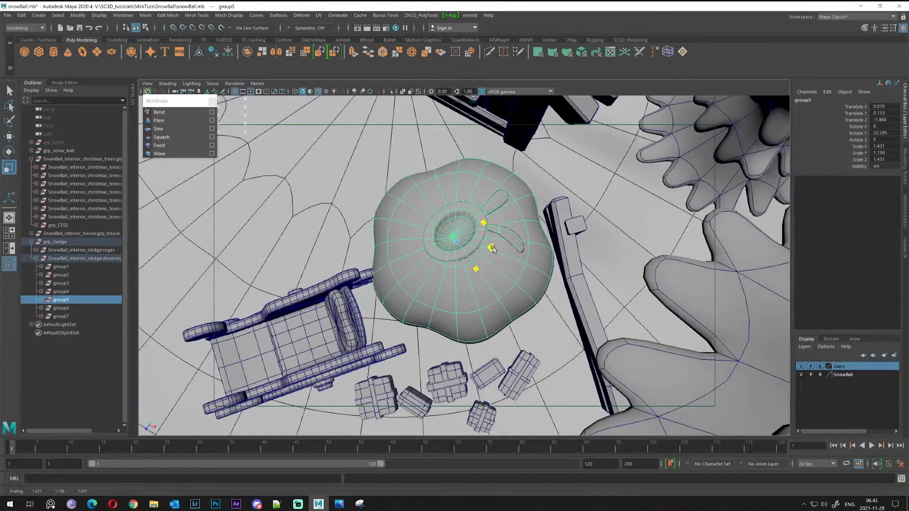
- Reposition the widened sack between the sledge and the fence at about X 0.07, Z -1.12, and adjust its height above the snow
{"action": "key", "text": "w"}
{"action": "left_click_drag", "start_coordinate": [466, 279], "coordinate": [592, 215]}
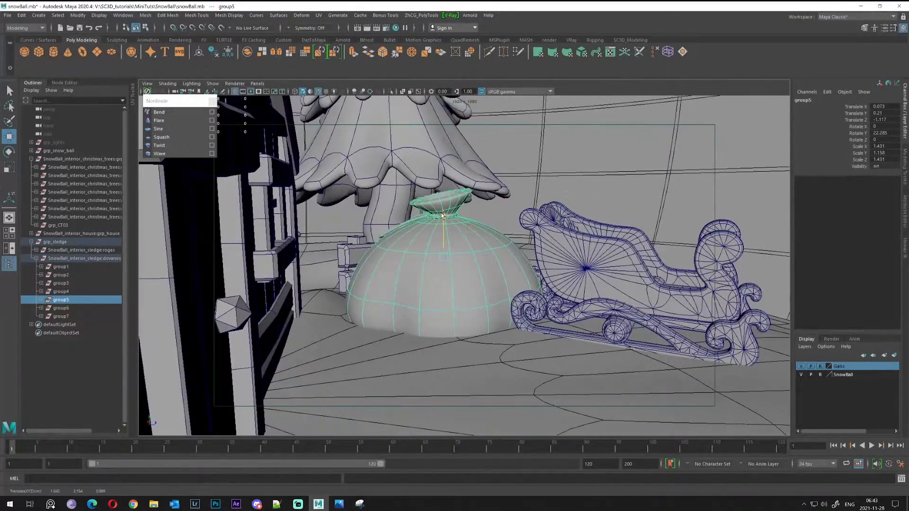
{"action": "left_click_drag", "start_coordinate": [442, 217], "coordinate": [410, 271]}
- Move the fence behind the sack to about X 0.05, Z -0.28 and rotate it about -7.7° in Y to clear the sack
{"action": "left_click", "coordinate": [430, 288]}
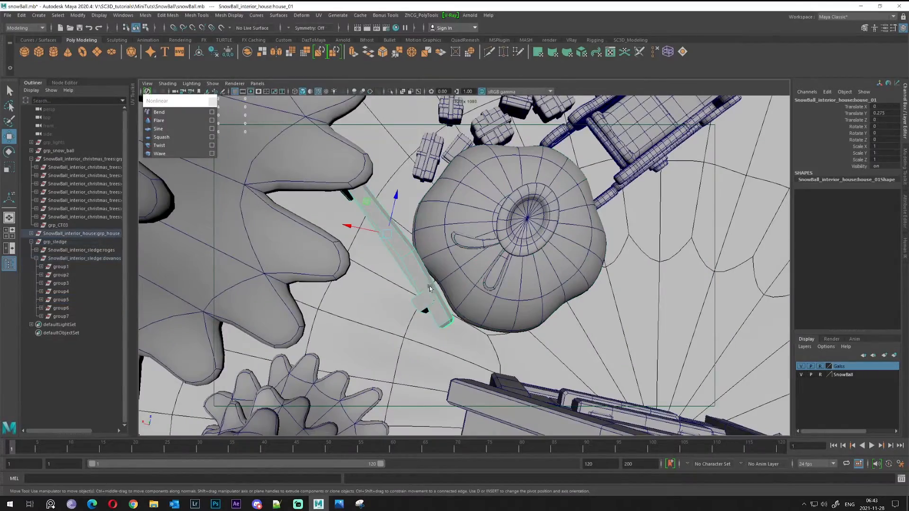
{"action": "left_click_drag", "start_coordinate": [365, 216], "coordinate": [360, 208]}
{"action": "key", "text": "e"}
{"action": "left_click_drag", "start_coordinate": [412, 231], "coordinate": [415, 247]}
- Tilt the fence on the other side of the house about -3.7° in Z and set its height to about Y 0.31
{"action": "left_click_drag", "start_coordinate": [468, 269], "coordinate": [404, 216], "text": "alt"}
{"action": "left_click", "coordinate": [404, 234]}
{"action": "key", "text": "w"}
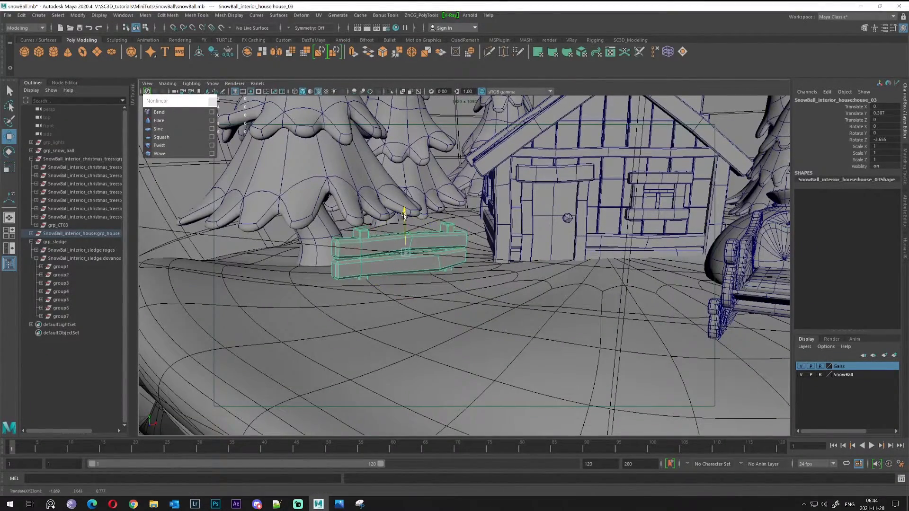
- Fine-tune the position and rotation of the fence behind the sack, and clear the selection
{"action": "left_click_drag", "start_coordinate": [553, 283], "coordinate": [599, 256], "text": "alt"}
{"action": "scroll", "coordinate": [559, 286], "scroll_direction": "down", "scroll_amount": 5}
{"action": "scroll", "coordinate": [596, 293], "scroll_direction": "up", "scroll_amount": 5}
{"action": "left_click", "coordinate": [600, 246]}
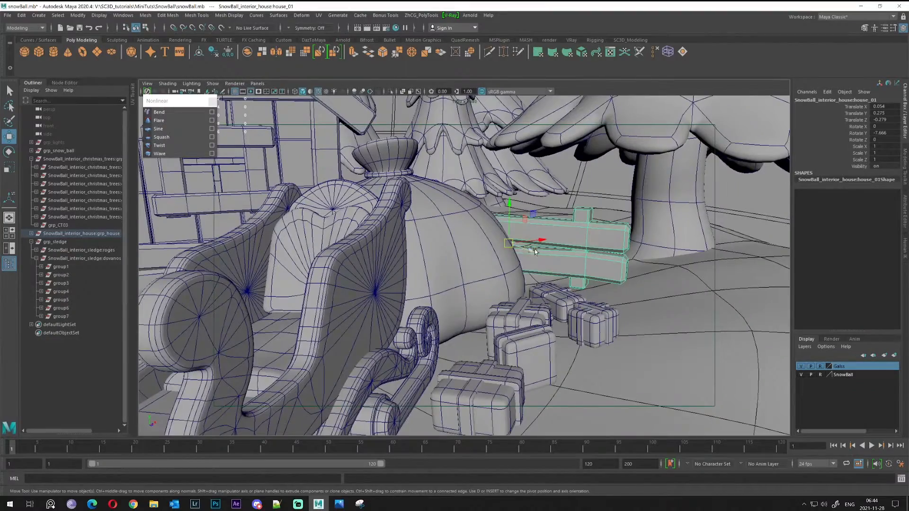
{"action": "left_click_drag", "start_coordinate": [535, 251], "coordinate": [575, 247]}
{"action": "key", "text": "e"}
{"action": "key", "text": "q"}
{"action": "scroll", "coordinate": [506, 244], "scroll_direction": "down", "scroll_amount": 6}
{"action": "scroll", "coordinate": [576, 247], "scroll_direction": "down", "scroll_amount": 5}
{"action": "left_click", "coordinate": [575, 248]}
{"action": "scroll", "coordinate": [610, 297], "scroll_direction": "up", "scroll_amount": 3}
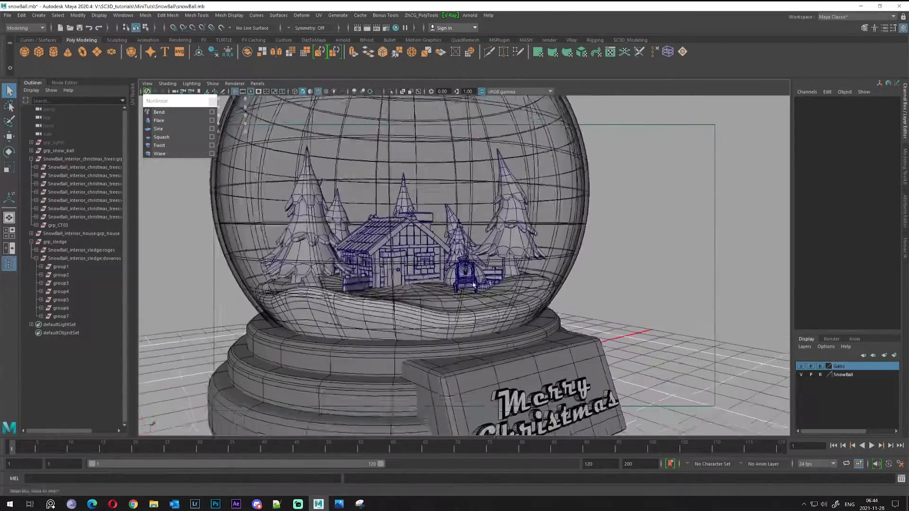
- Examine the arrangement of the house, sledge, sack, gifts and fences inside the globe from several angles and distances
{"action": "scroll", "coordinate": [426, 291], "scroll_direction": "down", "scroll_amount": 2}
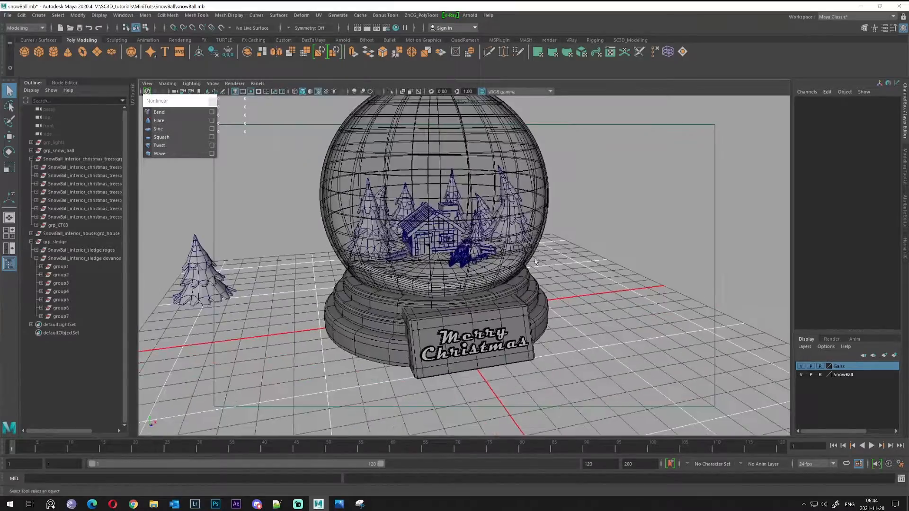
{"action": "left_click_drag", "start_coordinate": [545, 281], "coordinate": [608, 265], "text": "alt"}
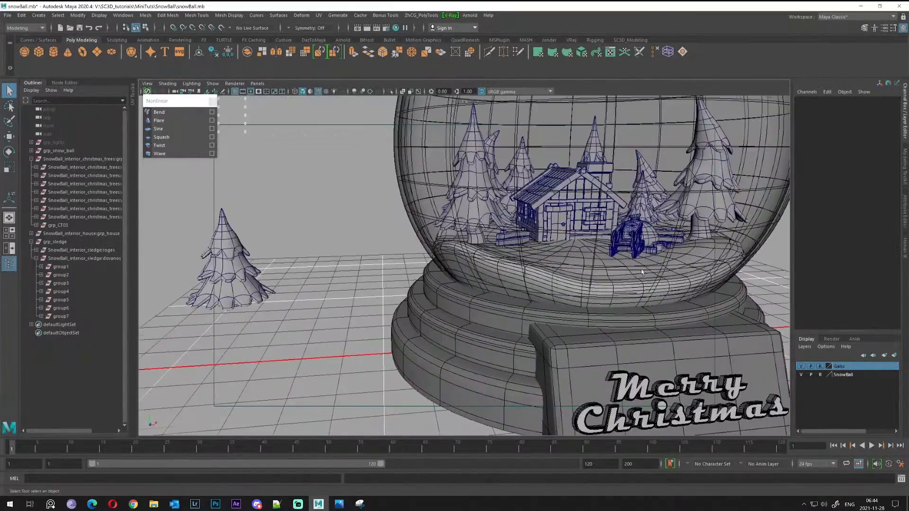
{"action": "middle_click_drag", "start_coordinate": [608, 265], "coordinate": [509, 238], "text": "alt"}
{"action": "scroll", "coordinate": [477, 268], "scroll_direction": "up", "scroll_amount": 10}
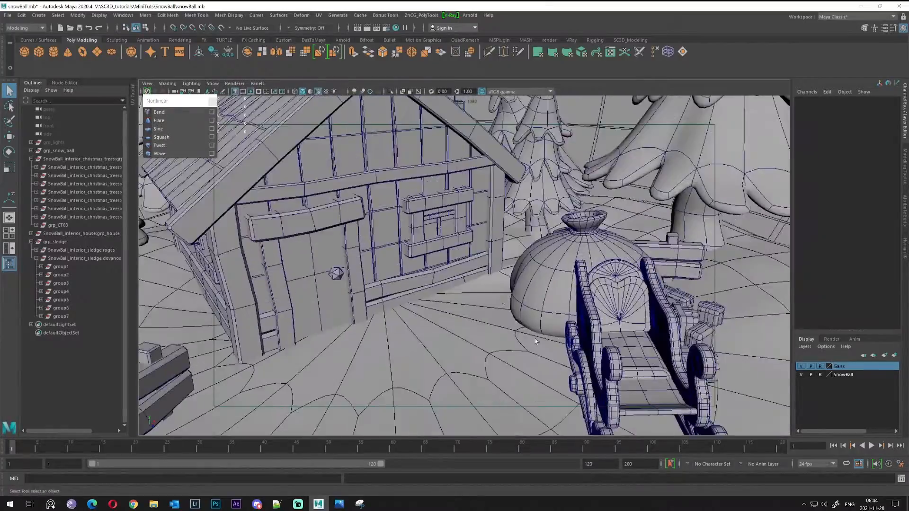
{"action": "left_click_drag", "start_coordinate": [535, 341], "coordinate": [474, 266], "text": "alt"}
{"action": "middle_click_drag", "start_coordinate": [473, 265], "coordinate": [527, 255], "text": "alt"}
{"action": "scroll", "coordinate": [527, 255], "scroll_direction": "down", "scroll_amount": 5}
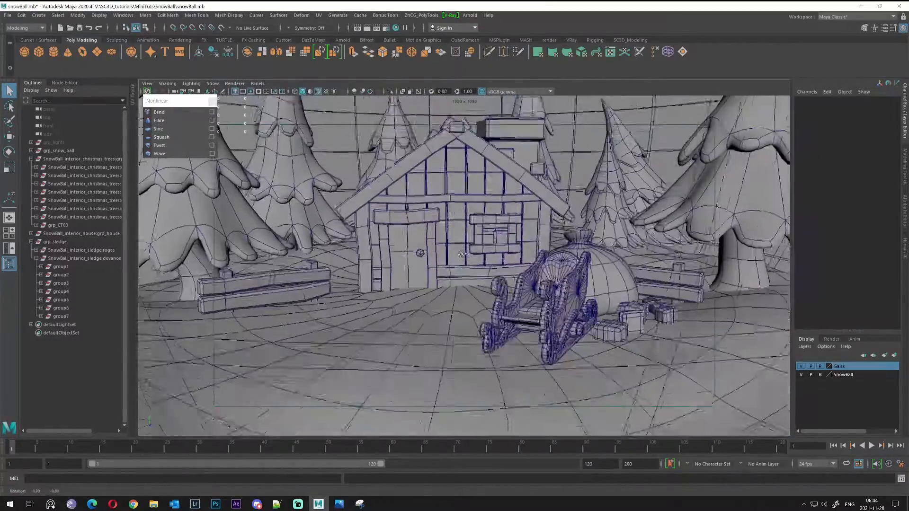
{"action": "left_click_drag", "start_coordinate": [527, 255], "coordinate": [578, 241], "text": "alt"}
{"action": "scroll", "coordinate": [521, 251], "scroll_direction": "down", "scroll_amount": 5}
{"action": "left_click_drag", "start_coordinate": [502, 251], "coordinate": [398, 222], "text": "alt"}
{"action": "scroll", "coordinate": [460, 247], "scroll_direction": "down", "scroll_amount": 7}
{"action": "scroll", "coordinate": [398, 223], "scroll_direction": "up", "scroll_amount": 6}
{"action": "left_click_drag", "start_coordinate": [378, 189], "coordinate": [473, 300], "text": "alt"}
{"action": "middle_click_drag", "start_coordinate": [473, 300], "coordinate": [422, 231], "text": "alt"}
{"action": "scroll", "coordinate": [422, 231], "scroll_direction": "down", "scroll_amount": 5}
{"action": "left_click_drag", "start_coordinate": [422, 230], "coordinate": [334, 243], "text": "alt"}
{"action": "scroll", "coordinate": [416, 245], "scroll_direction": "up", "scroll_amount": 5}
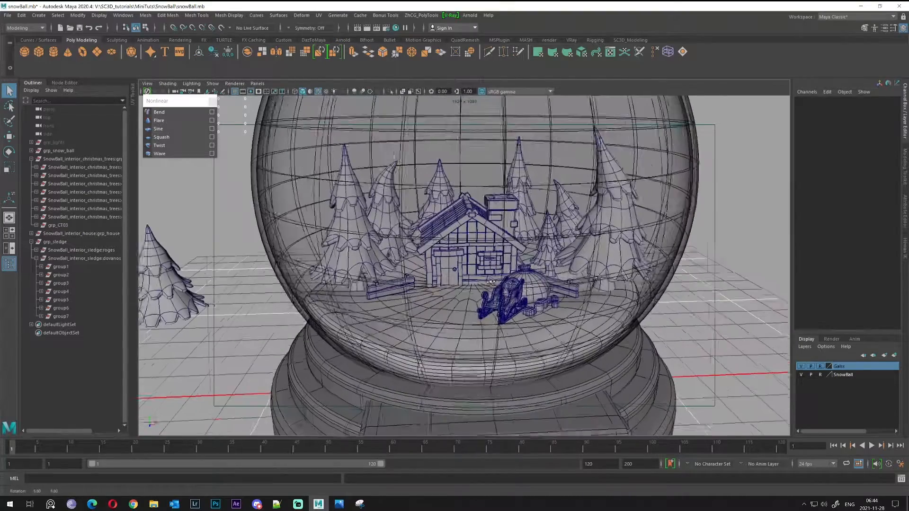
- Close the floating Nonlinear deformer menu and collapse the sledge and Christmas tree groups in the Outliner
{"action": "left_click", "coordinate": [212, 102]}
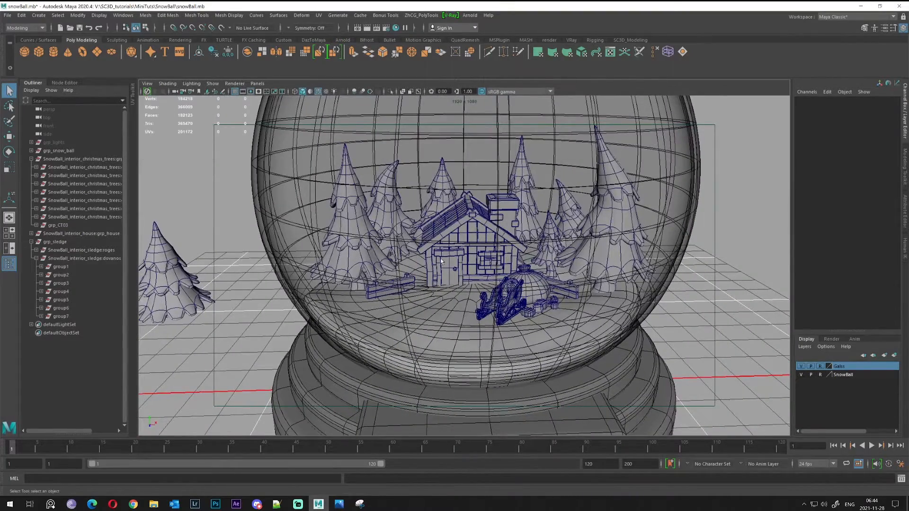
{"action": "scroll", "coordinate": [441, 261], "scroll_direction": "down", "scroll_amount": 3}
{"action": "left_click_drag", "start_coordinate": [398, 222], "coordinate": [434, 189], "text": "alt"}
{"action": "middle_click_drag", "start_coordinate": [435, 189], "coordinate": [432, 202], "text": "alt"}
{"action": "left_click", "coordinate": [31, 242]}
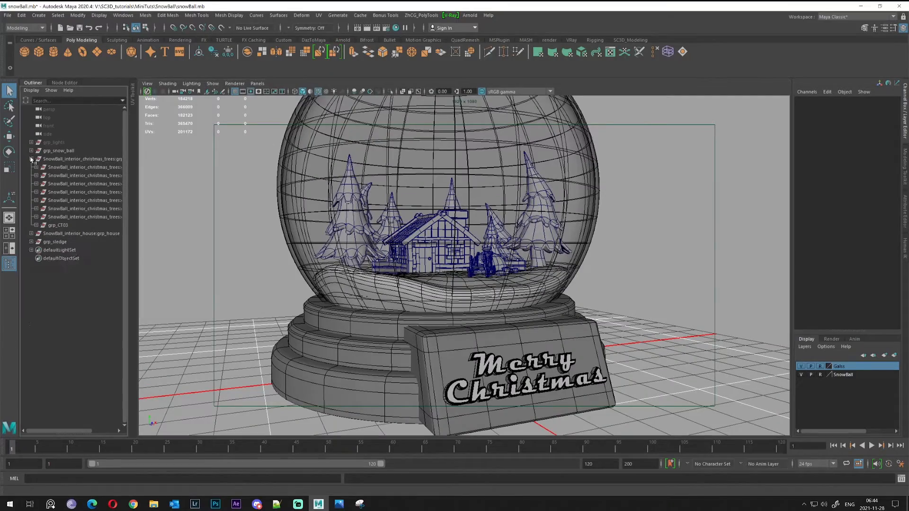
{"action": "left_click", "coordinate": [31, 159]}
- Create a new camera and look through it with all objects framed in the viewport
{"action": "scroll", "coordinate": [443, 298], "scroll_direction": "down", "scroll_amount": 3}
{"action": "scroll", "coordinate": [444, 299], "scroll_direction": "up", "scroll_amount": 3}
{"action": "left_click_drag", "start_coordinate": [444, 298], "coordinate": [478, 310], "text": "alt"}
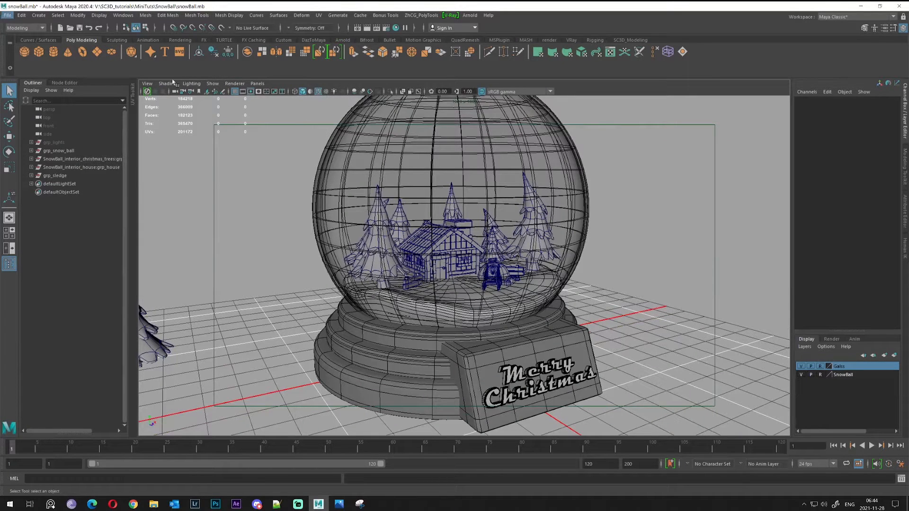
{"action": "left_click", "coordinate": [38, 15]}
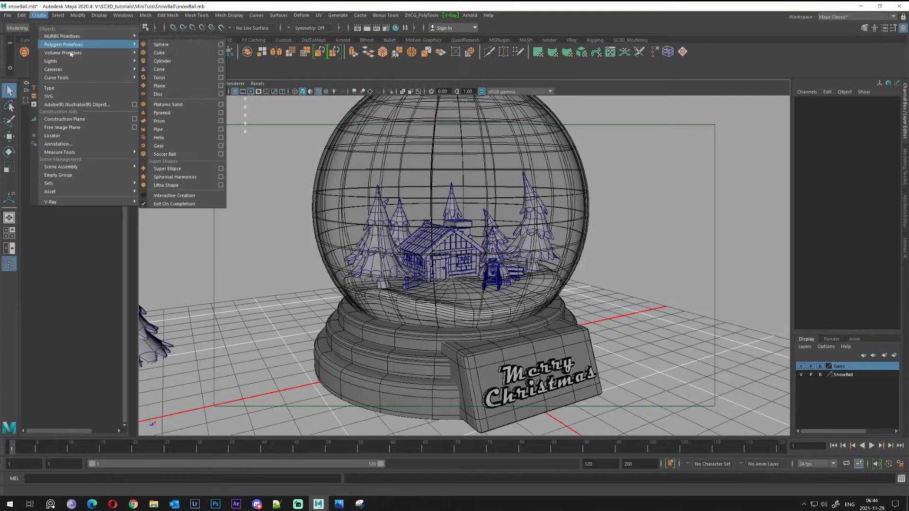
{"action": "mouse_move", "coordinate": [63, 71]}
{"action": "left_click", "coordinate": [178, 73]}
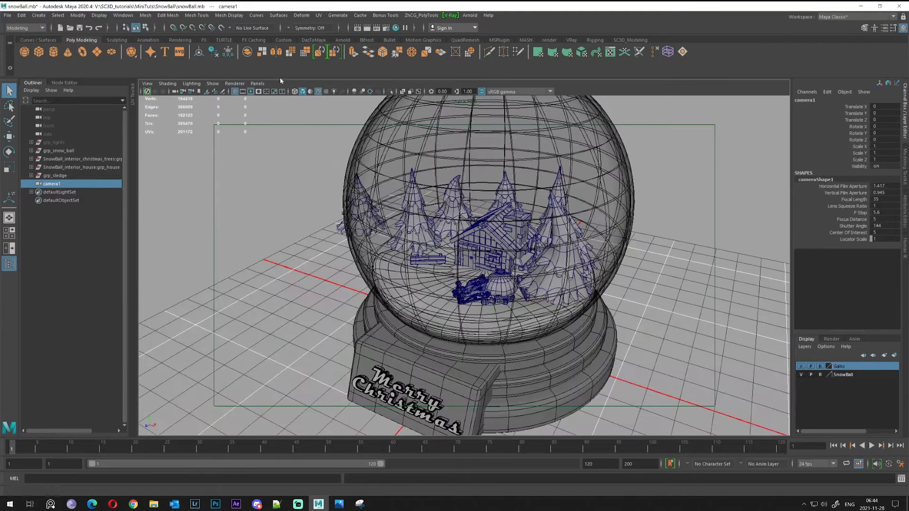
{"action": "left_click", "coordinate": [257, 84]}
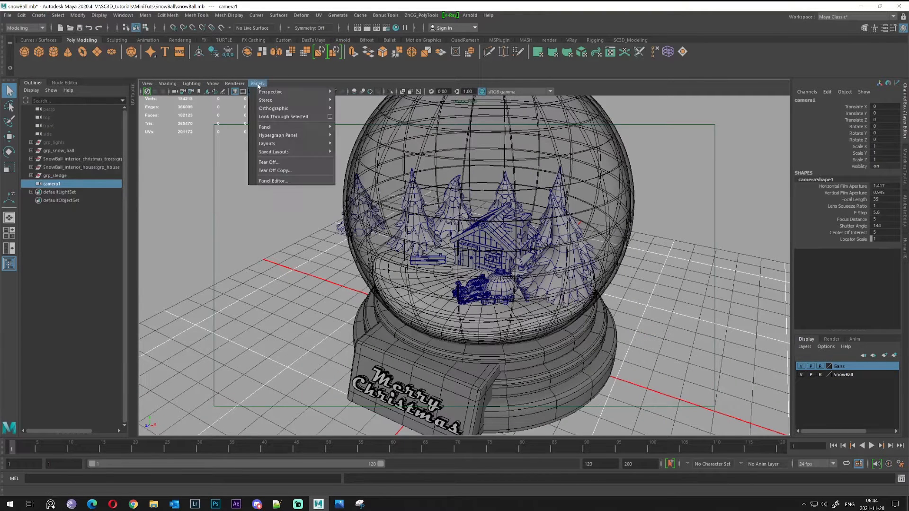
{"action": "mouse_move", "coordinate": [266, 93]}
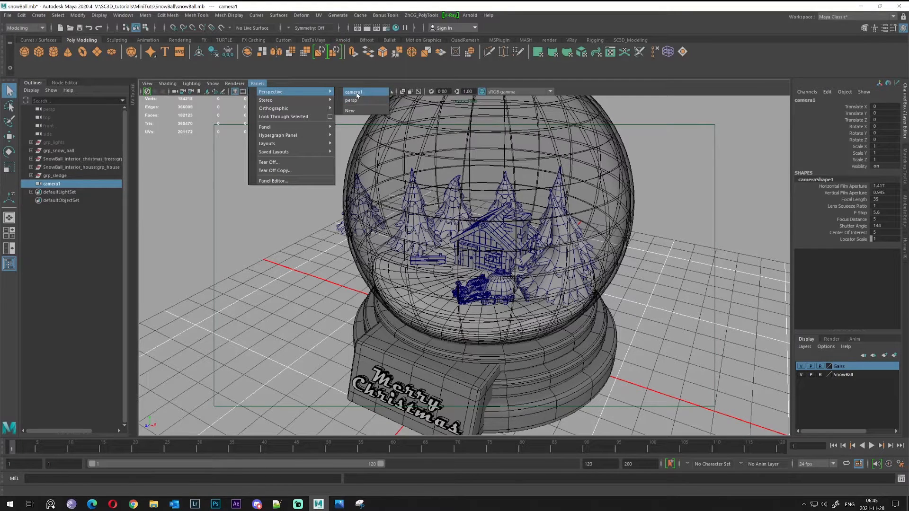
{"action": "left_click", "coordinate": [355, 92]}
{"action": "key", "text": "a"}
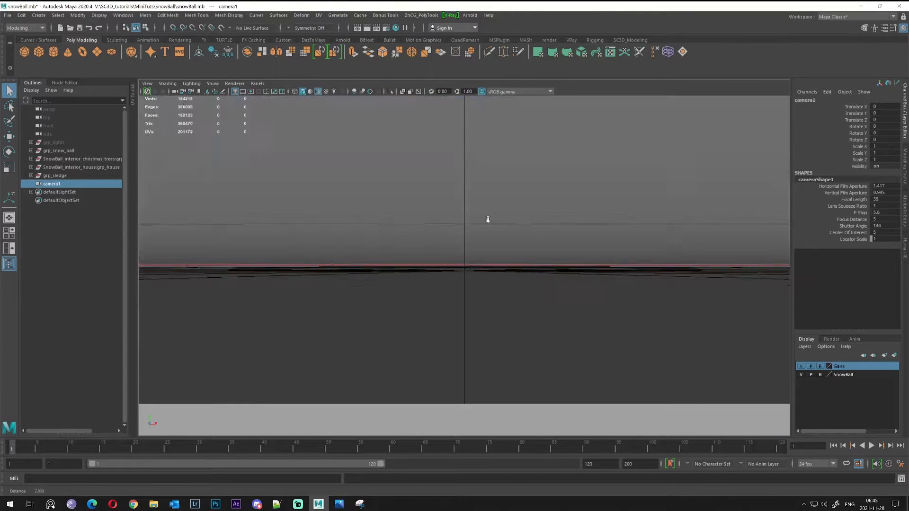
- Frame the snow globe through camera1 at about X -9.7, Y 4.8, Z 15.8 and turn on the resolution gate
{"action": "left_click_drag", "start_coordinate": [436, 245], "coordinate": [502, 265], "text": "alt"}
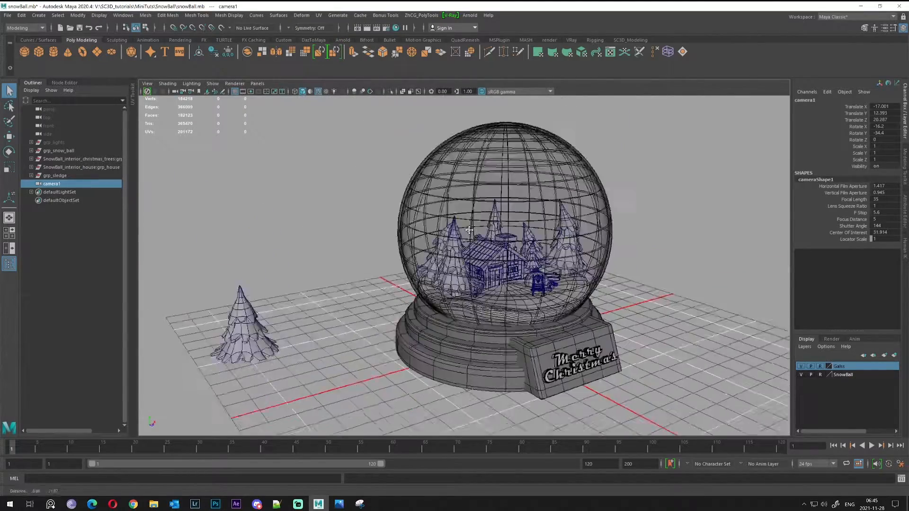
{"action": "middle_click_drag", "start_coordinate": [502, 265], "coordinate": [480, 189], "text": "alt"}
{"action": "right_click_drag", "start_coordinate": [479, 190], "coordinate": [507, 190], "text": "alt"}
{"action": "left_click_drag", "start_coordinate": [506, 189], "coordinate": [426, 189], "text": "alt"}
{"action": "middle_click_drag", "start_coordinate": [379, 209], "coordinate": [475, 236], "text": "alt"}
{"action": "left_click_drag", "start_coordinate": [475, 236], "coordinate": [456, 277], "text": "alt"}
{"action": "scroll", "coordinate": [426, 271], "scroll_direction": "up", "scroll_amount": 3}
{"action": "left_click", "coordinate": [254, 93]}
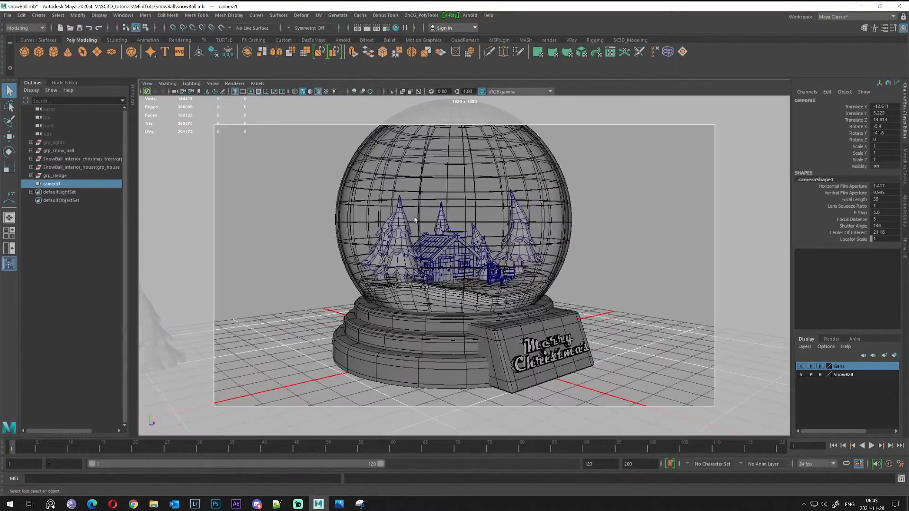
{"action": "mouse_move", "coordinate": [406, 226]}
{"action": "left_mouse_down", "text": "alt"}
{"action": "mouse_move", "coordinate": [371, 218]}
{"action": "mouse_move", "coordinate": [408, 234]}
{"action": "left_mouse_up", "text": "alt"}
{"action": "scroll", "coordinate": [379, 220], "scroll_direction": "up", "scroll_amount": 2}
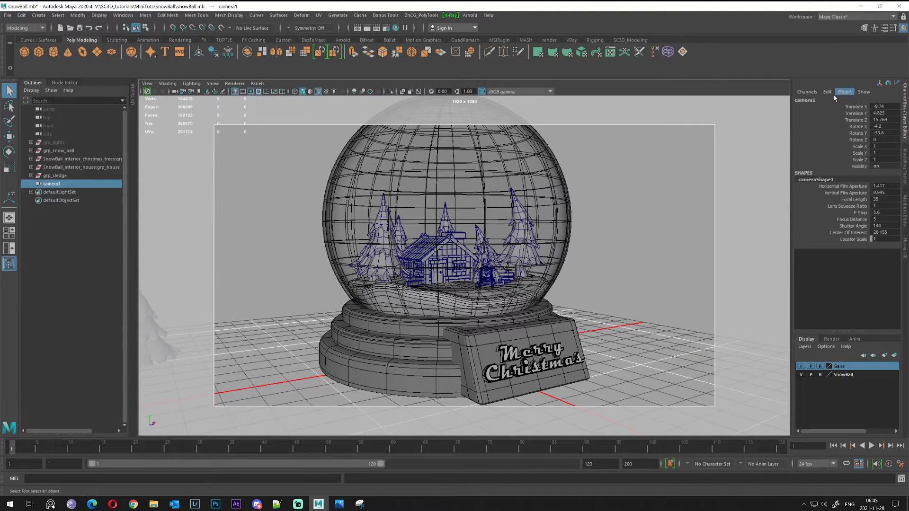
- Add the V-Ray Physical camera attributes to camera1's shape
{"action": "key", "text": "ctrl+a"}
{"action": "left_click", "coordinate": [781, 83]}
{"action": "mouse_move", "coordinate": [795, 118]}
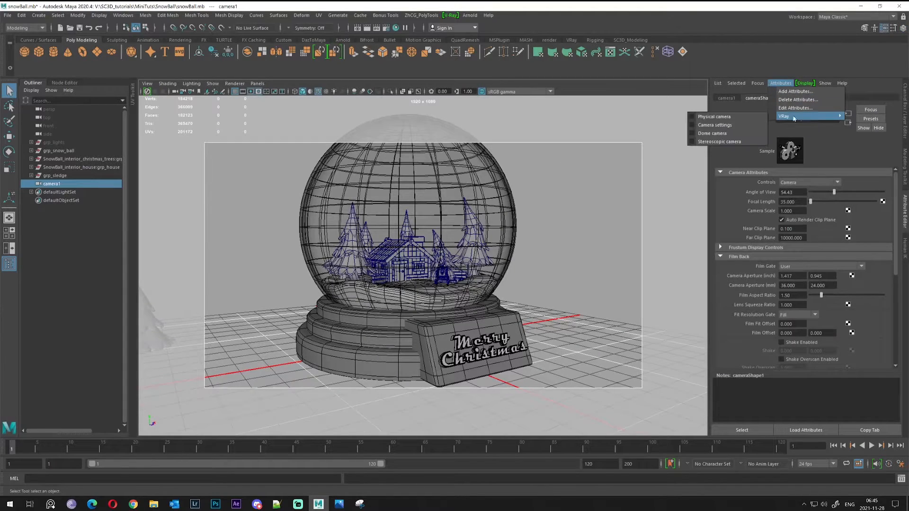
{"action": "left_click", "coordinate": [715, 117]}
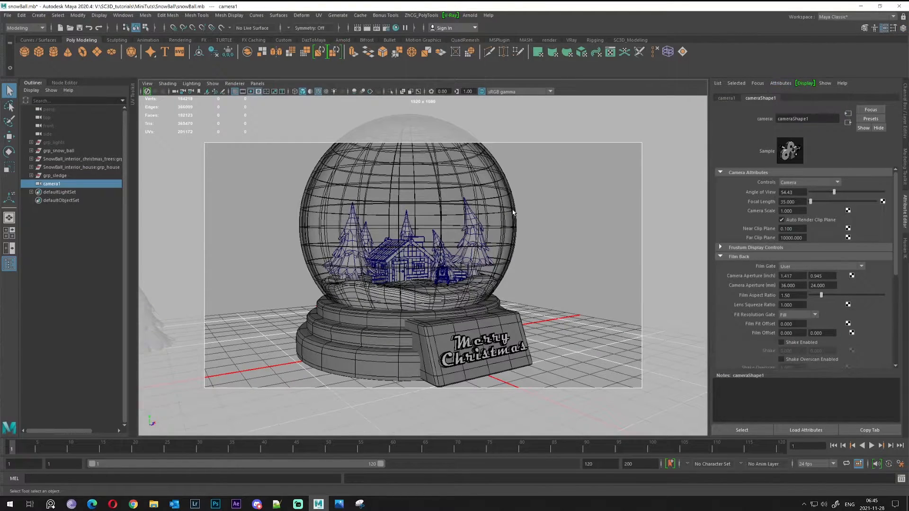
{"action": "key", "text": "ctrl+a"}
- Bring camera1 closer to the globe at about X -6, Y 5, Z 13.1, rotated about -10.8° in X and -30.4° in Y
{"action": "left_click_drag", "start_coordinate": [528, 183], "coordinate": [481, 230], "text": "alt"}
{"action": "right_click_drag", "start_coordinate": [482, 230], "coordinate": [501, 204], "text": "alt"}
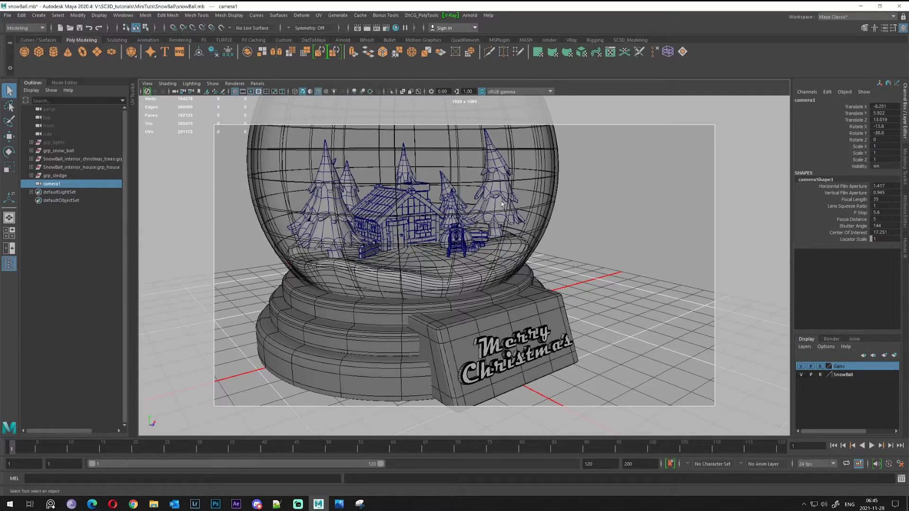
{"action": "left_click_drag", "start_coordinate": [473, 239], "coordinate": [544, 245], "text": "alt"}
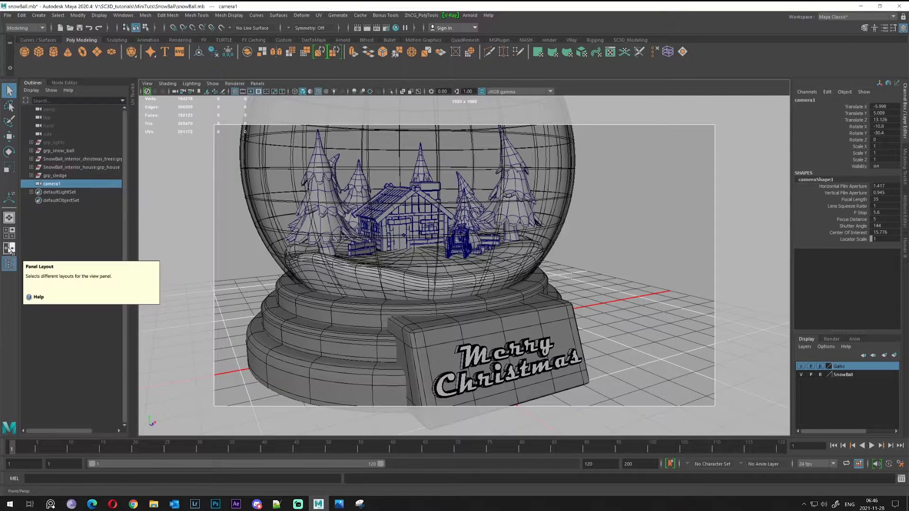
- Split the workspace into two side-by-side views, show camera1 in one, and reframe it to about X -9.3, Y 4.5, Z 12
{"action": "left_click", "coordinate": [9, 249]}
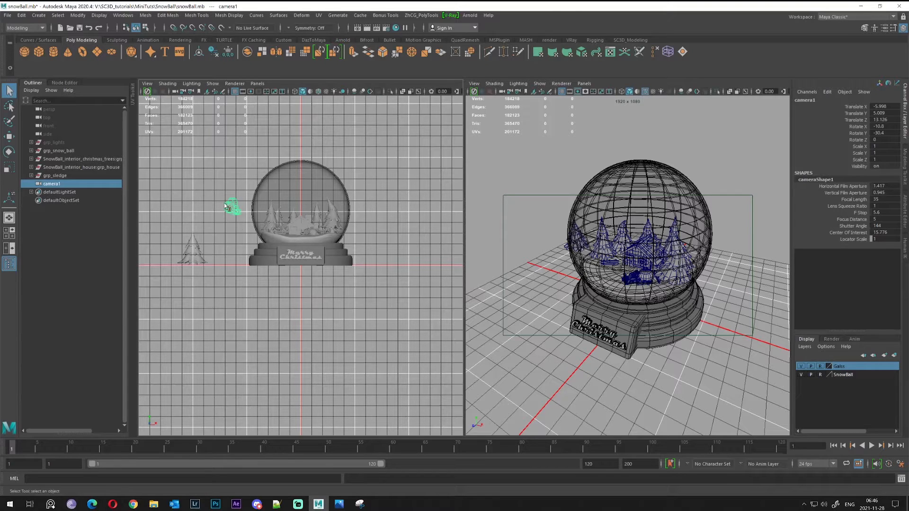
{"action": "left_click", "coordinate": [255, 84]}
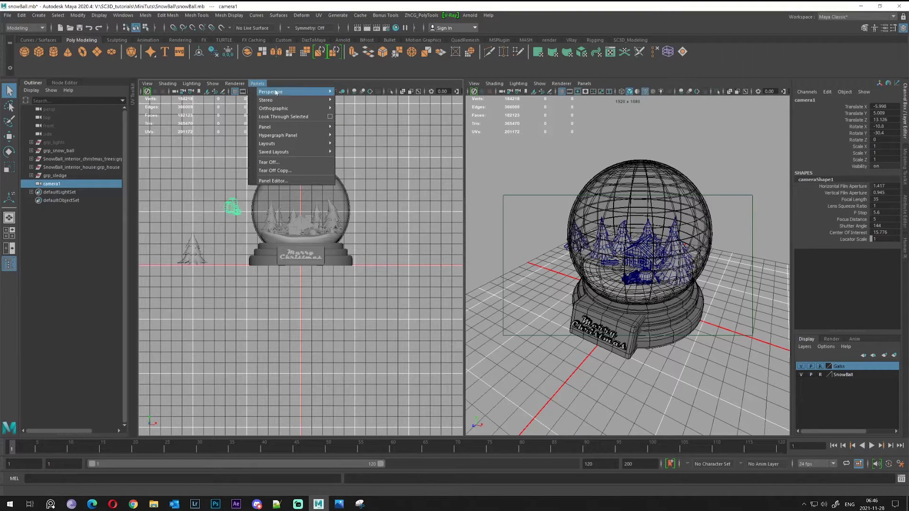
{"action": "mouse_move", "coordinate": [276, 92]}
{"action": "left_click", "coordinate": [365, 98]}
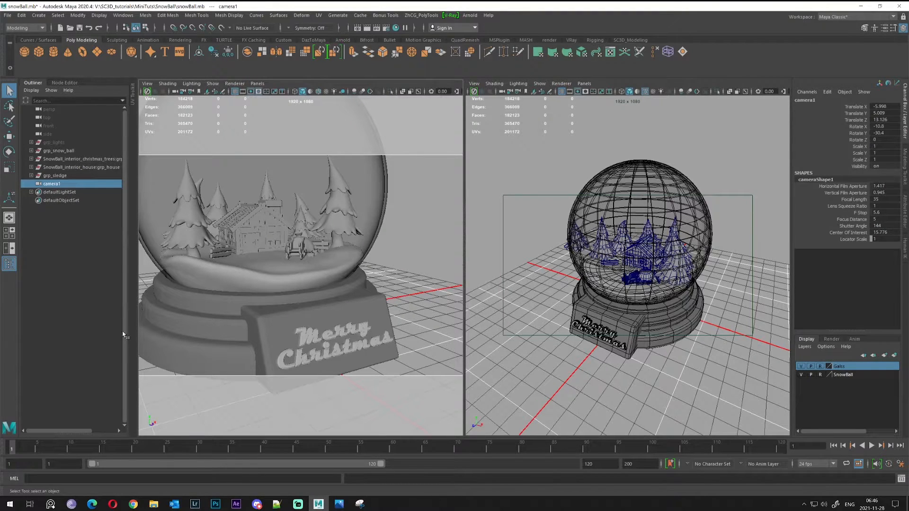
{"action": "left_click_drag", "start_coordinate": [314, 242], "coordinate": [331, 270], "text": "alt"}
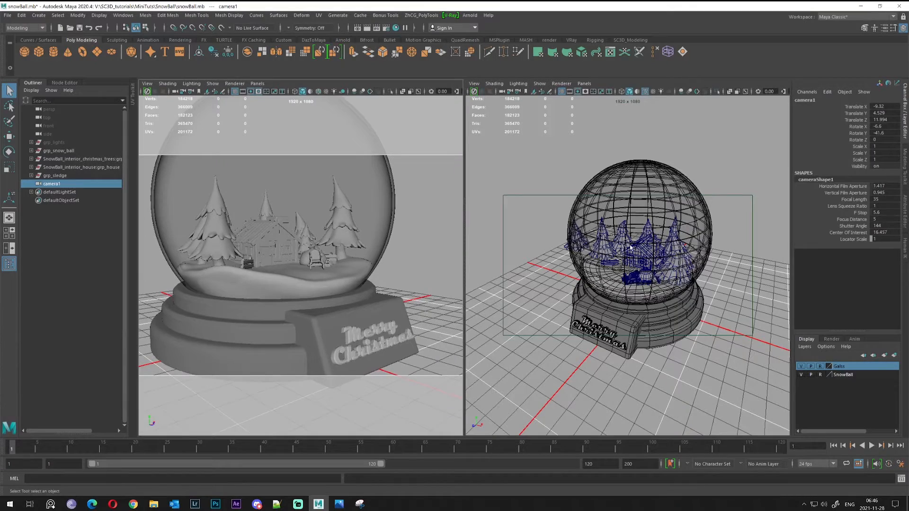
- Deselect the camera, inspect the globe's interior in the perspective view, and select the whole Christmas tree group
{"action": "left_click_drag", "start_coordinate": [631, 248], "coordinate": [538, 147], "text": "alt"}
{"action": "left_click", "coordinate": [540, 153]}
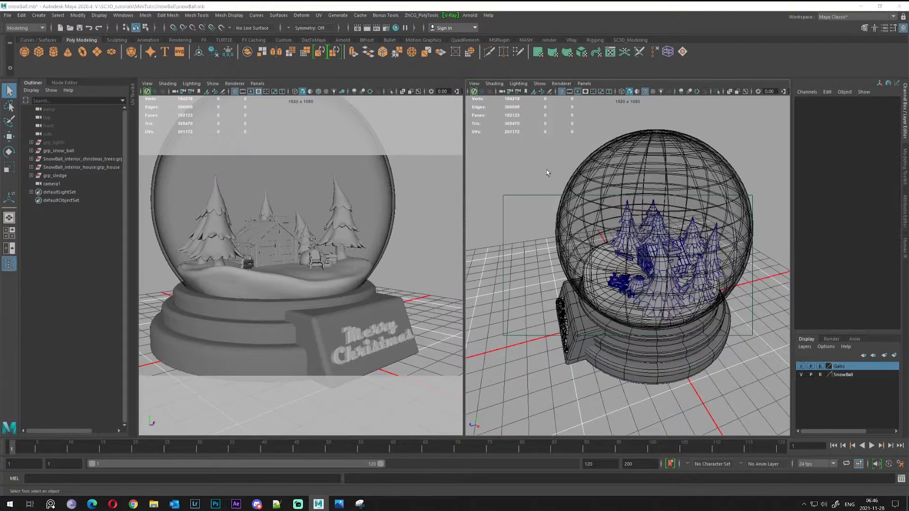
{"action": "key", "text": "space"}
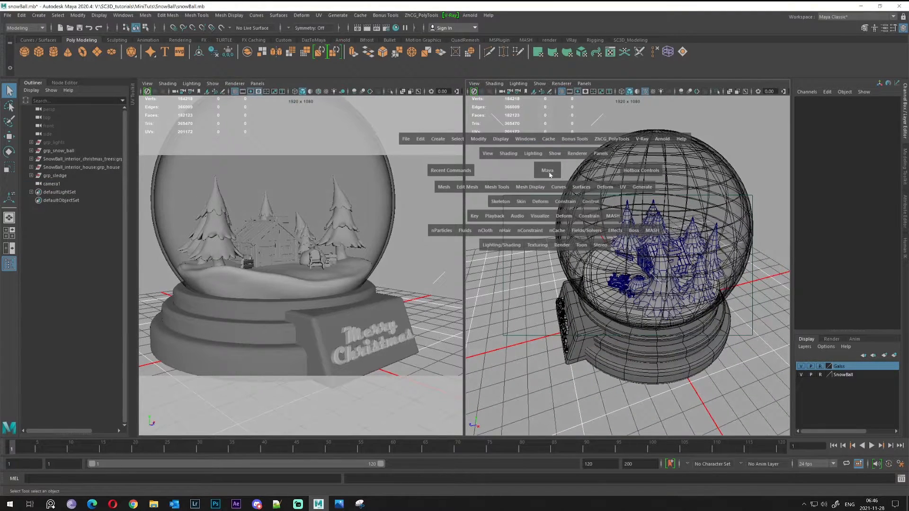
{"action": "right_click_drag", "start_coordinate": [591, 248], "coordinate": [626, 268], "text": "alt"}
{"action": "scroll", "coordinate": [631, 243], "scroll_direction": "up", "scroll_amount": 10}
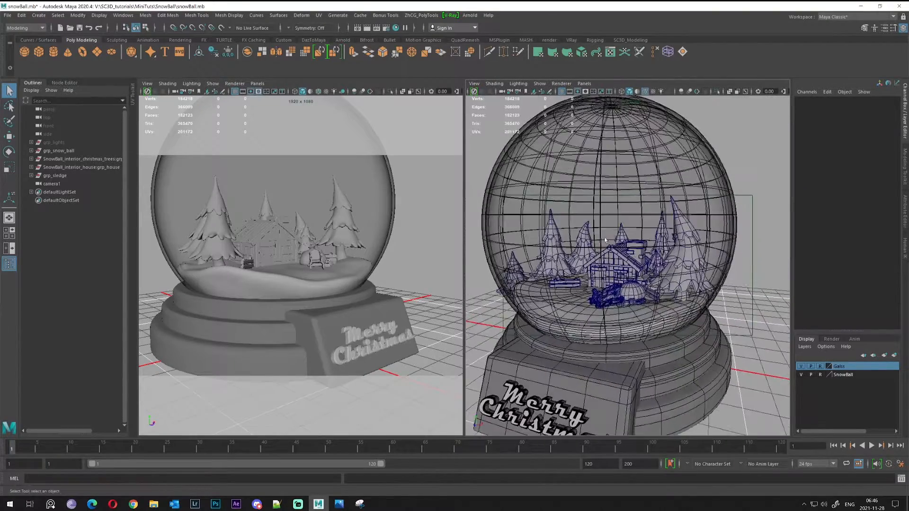
{"action": "middle_click_drag", "start_coordinate": [663, 259], "coordinate": [696, 259], "text": "alt"}
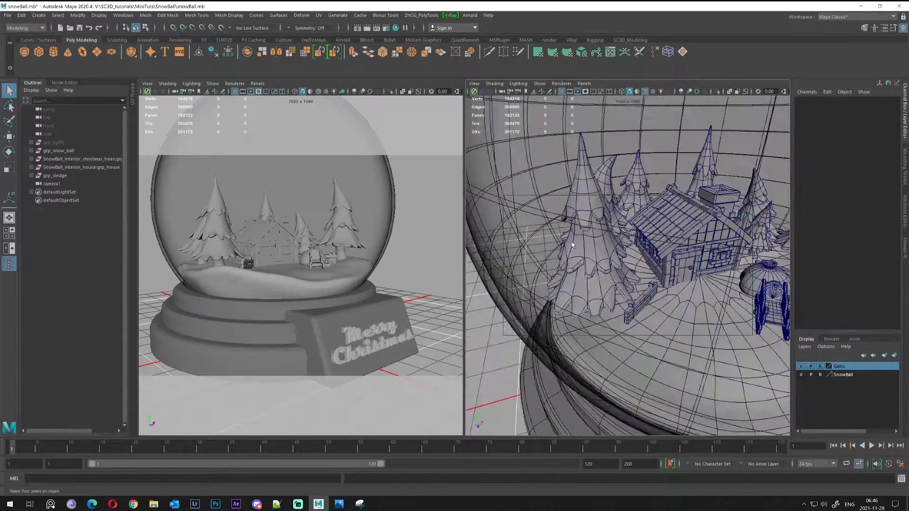
{"action": "left_click", "coordinate": [574, 248]}
{"action": "left_click", "coordinate": [67, 159]}
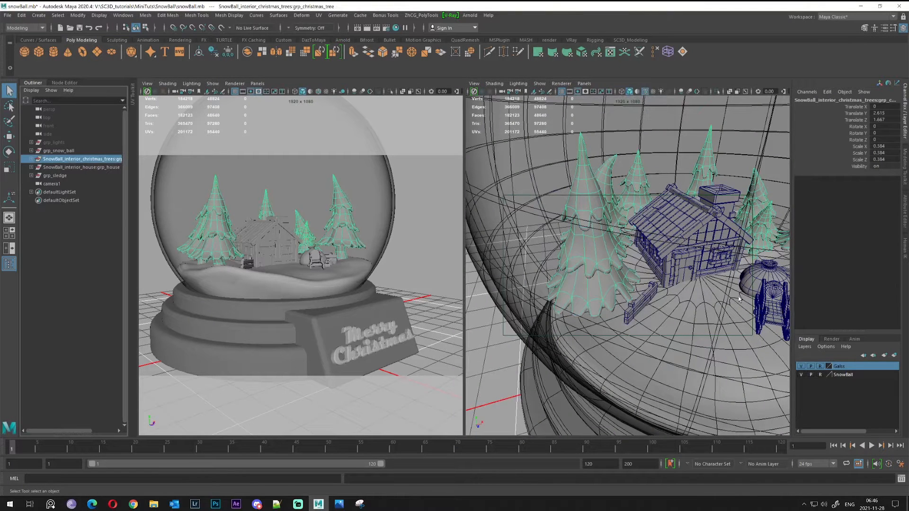
- Try to move the fence beside the large tree and house, and frame it in the perspective view
{"action": "left_click", "coordinate": [631, 293]}
{"action": "key", "text": "w"}
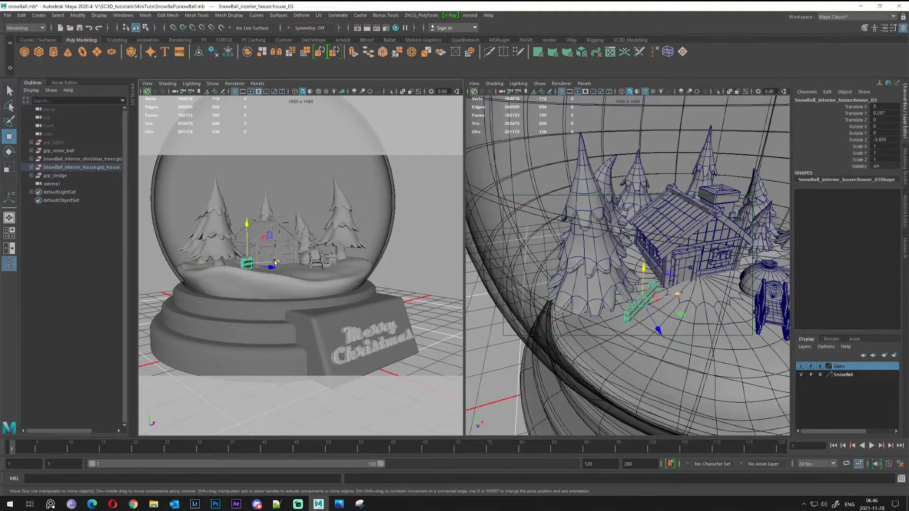
{"action": "left_click_drag", "start_coordinate": [281, 260], "coordinate": [278, 260]}
{"action": "key", "text": "f"}
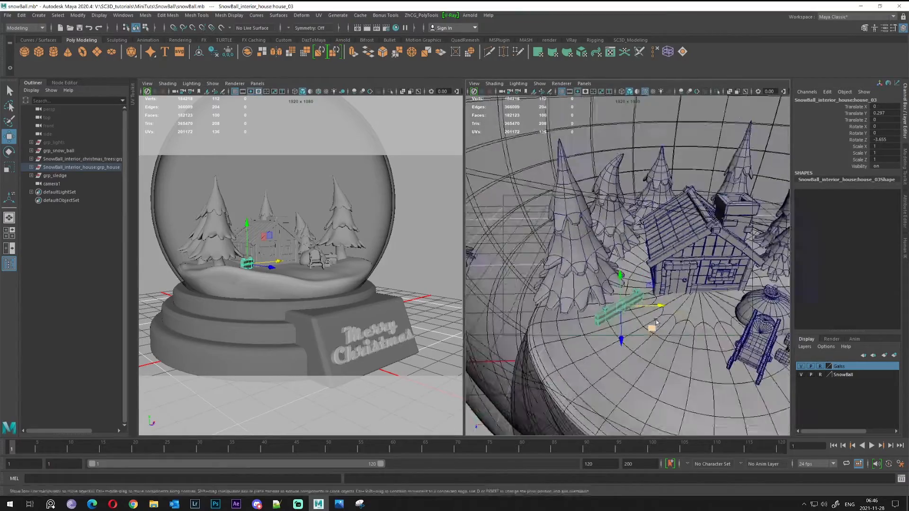
- Examine the globe from around the fence in the perspective view against the camera framing, and reselect camera1
{"action": "left_click_drag", "start_coordinate": [659, 315], "coordinate": [602, 276], "text": "alt"}
{"action": "scroll", "coordinate": [648, 292], "scroll_direction": "down", "scroll_amount": 8}
{"action": "scroll", "coordinate": [611, 279], "scroll_direction": "up", "scroll_amount": 3}
{"action": "scroll", "coordinate": [597, 277], "scroll_direction": "down", "scroll_amount": 3}
{"action": "scroll", "coordinate": [609, 279], "scroll_direction": "down", "scroll_amount": 2}
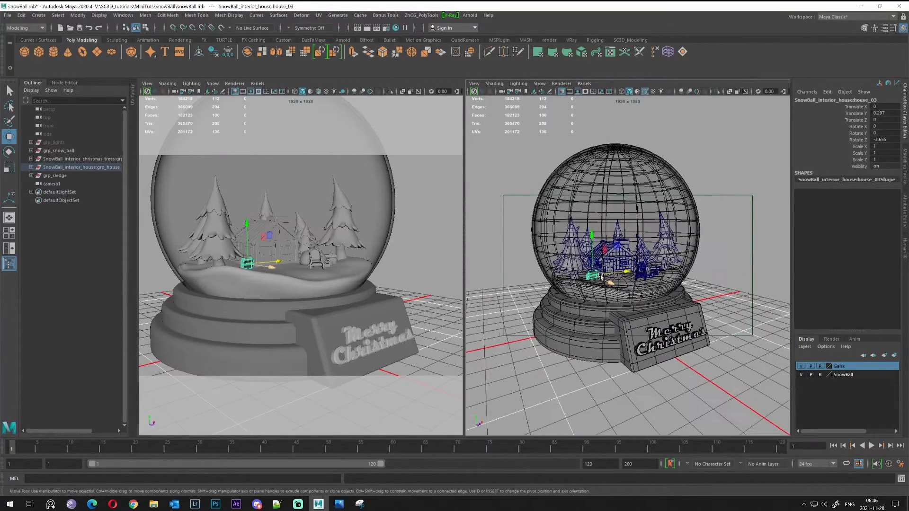
{"action": "scroll", "coordinate": [498, 195], "scroll_direction": "up", "scroll_amount": 3}
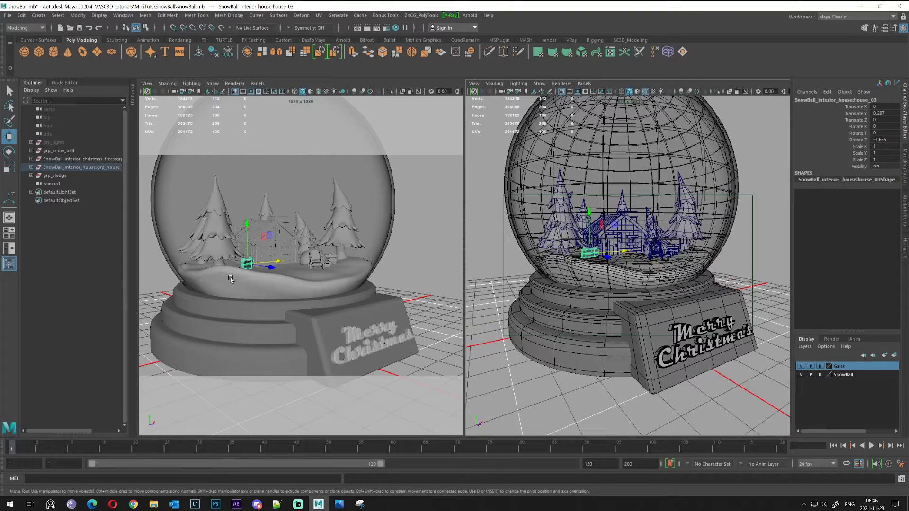
{"action": "left_click_drag", "start_coordinate": [596, 256], "coordinate": [605, 252], "text": "alt"}
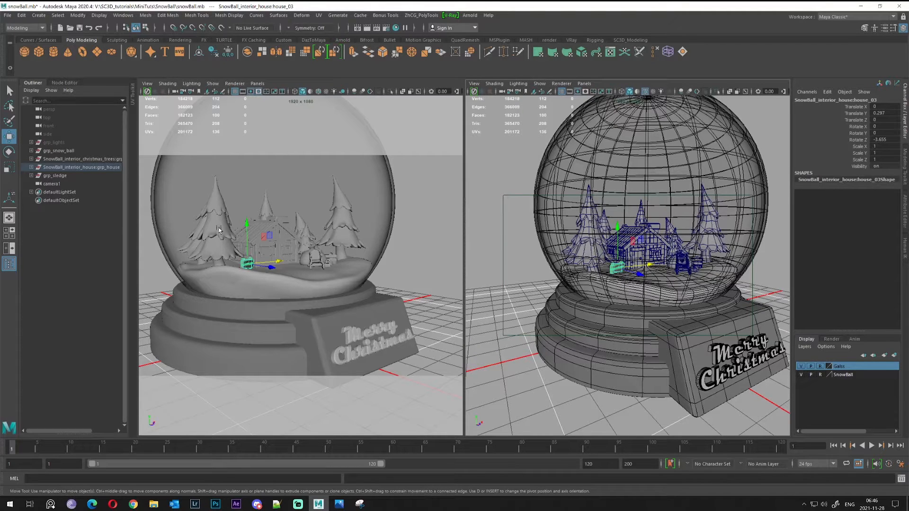
{"action": "left_click", "coordinate": [57, 185]}
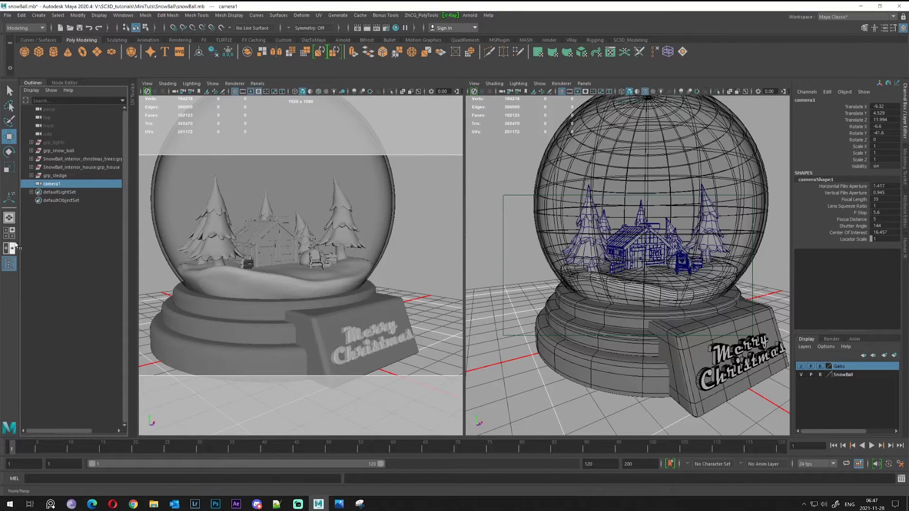
- Switch to a single full-size camera1 view, move slightly closer to the globe, and open the Bookmark Editor
{"action": "left_click", "coordinate": [9, 218]}
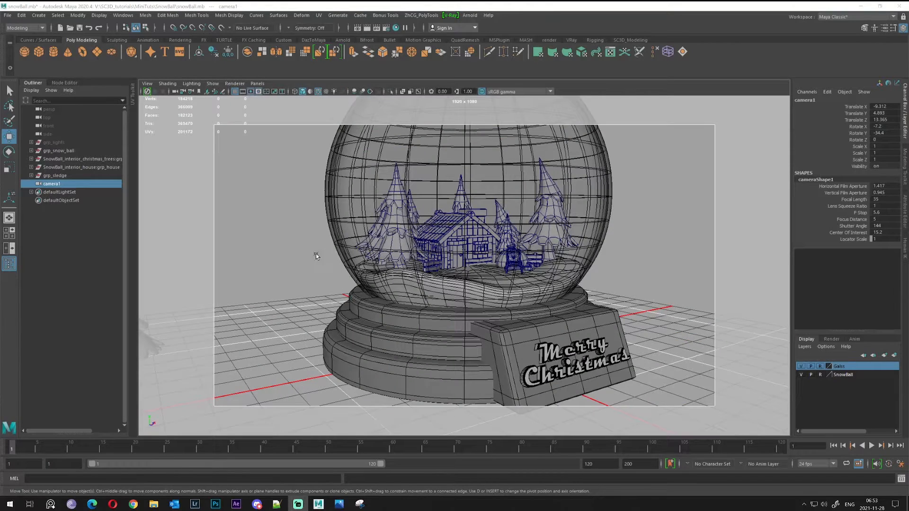
{"action": "scroll", "coordinate": [316, 256], "scroll_direction": "up", "scroll_amount": 3}
{"action": "left_click", "coordinate": [147, 83]}
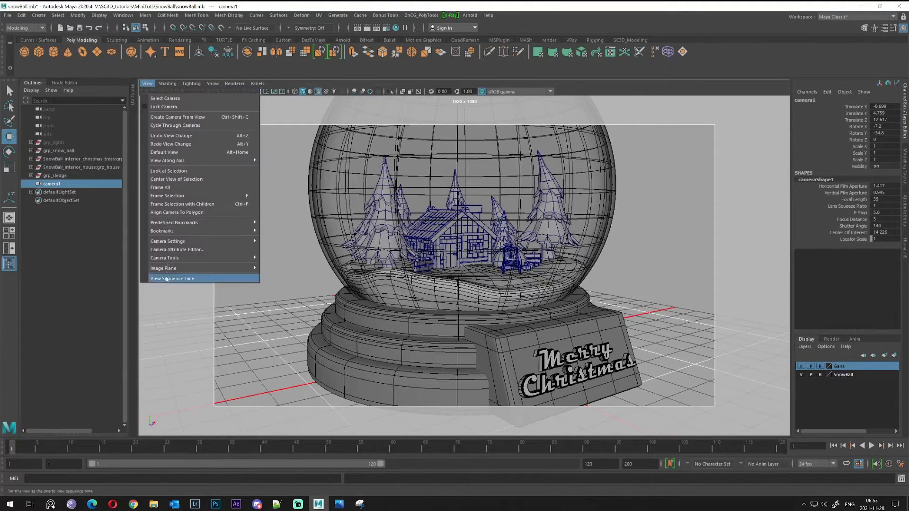
{"action": "mouse_move", "coordinate": [168, 231]}
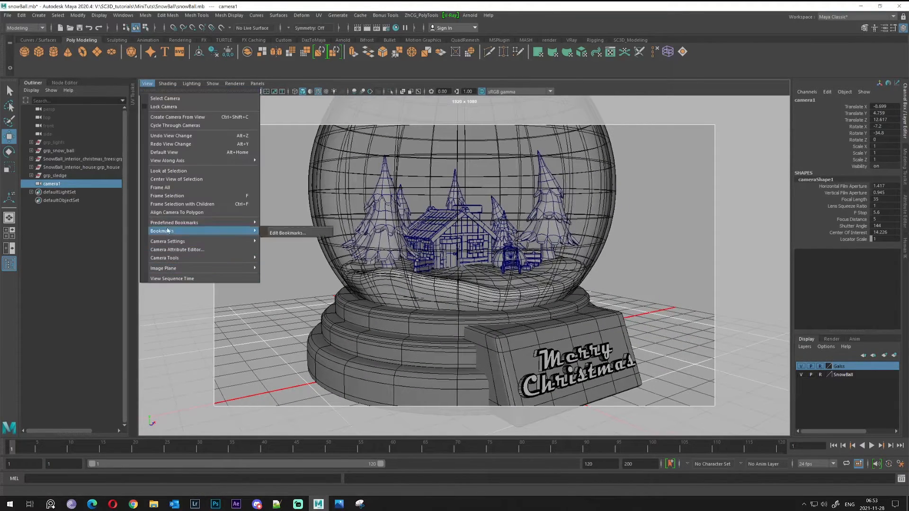
{"action": "left_click", "coordinate": [284, 233]}
{"action": "left_click_drag", "start_coordinate": [139, 243], "coordinate": [223, 263]}
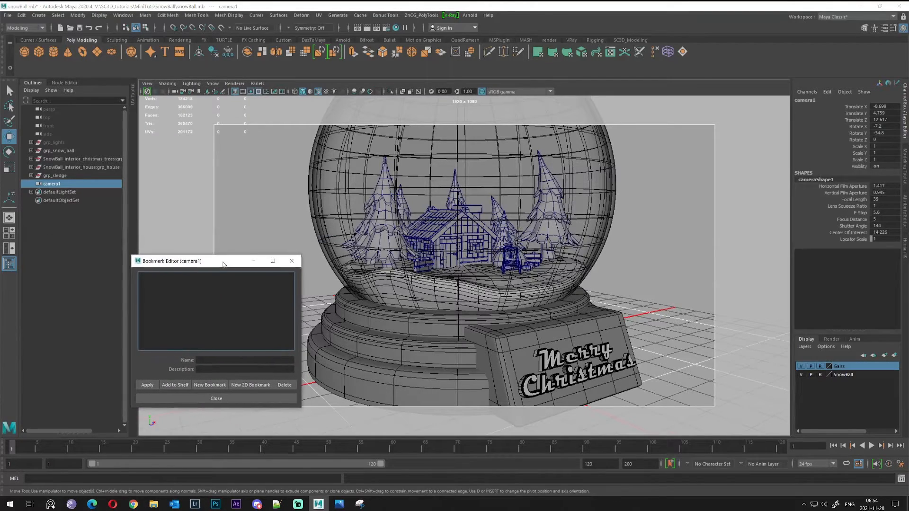
- Reframe camera1 on the globe from its front-left side at about X -11.9, Y 5.9, Z 11.2
{"action": "left_click_drag", "start_coordinate": [459, 249], "coordinate": [432, 243], "text": "alt"}
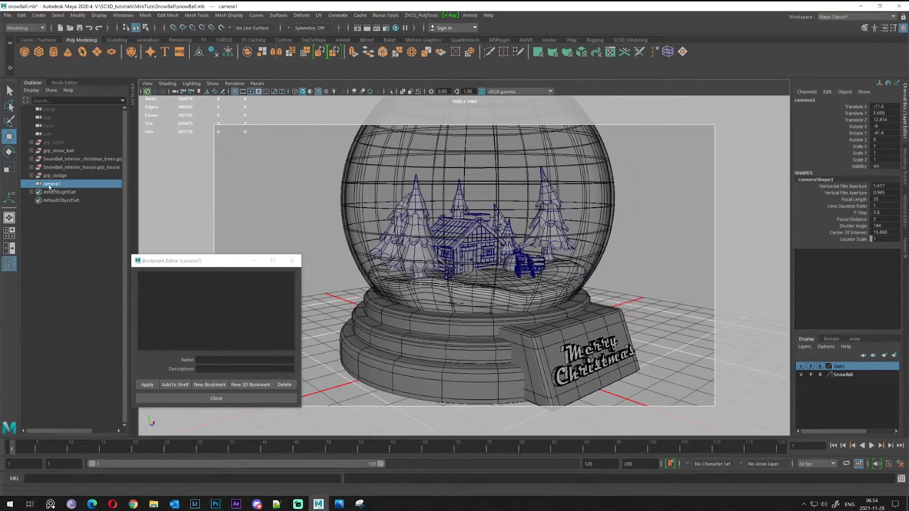
{"action": "middle_click_drag", "start_coordinate": [459, 240], "coordinate": [449, 224], "text": "alt"}
{"action": "right_click_drag", "start_coordinate": [449, 224], "coordinate": [482, 226], "text": "alt"}
{"action": "middle_click_drag", "start_coordinate": [481, 226], "coordinate": [486, 241], "text": "alt"}
{"action": "left_click_drag", "start_coordinate": [497, 240], "coordinate": [491, 228], "text": "alt"}
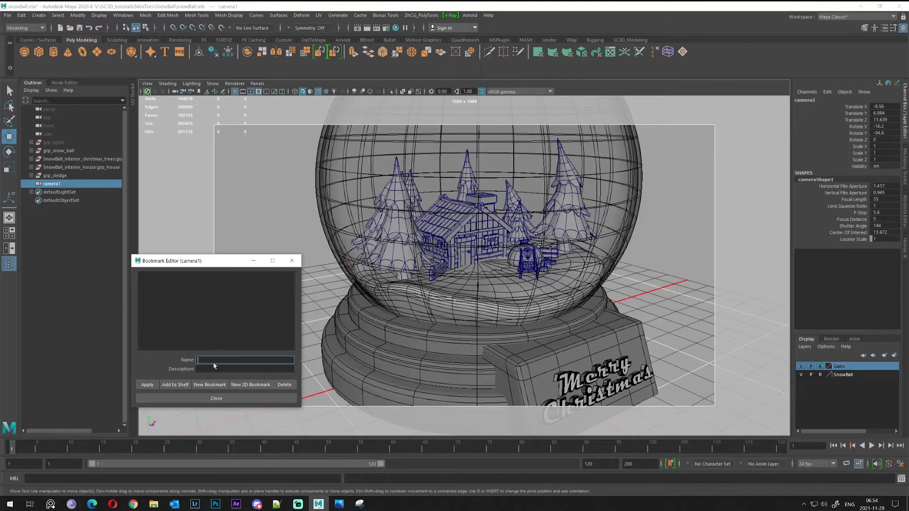
{"action": "key", "text": "Tab"}
{"action": "scroll", "coordinate": [411, 258], "scroll_direction": "down", "scroll_amount": 1}
{"action": "mouse_move", "coordinate": [411, 258]}
{"action": "left_mouse_down", "text": "alt"}
{"action": "mouse_move", "coordinate": [441, 258]}
{"action": "mouse_move", "coordinate": [401, 257]}
{"action": "left_mouse_up", "text": "alt"}
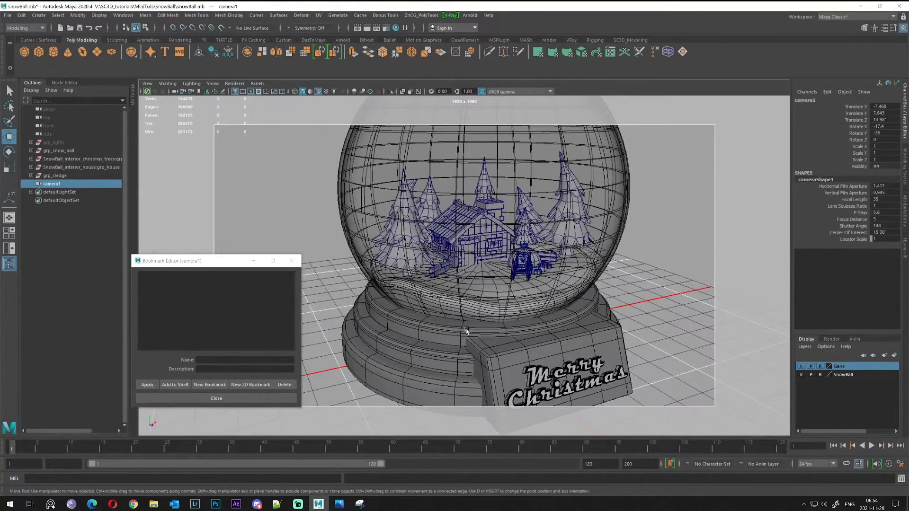
{"action": "left_click_drag", "start_coordinate": [467, 331], "coordinate": [486, 314], "text": "alt"}
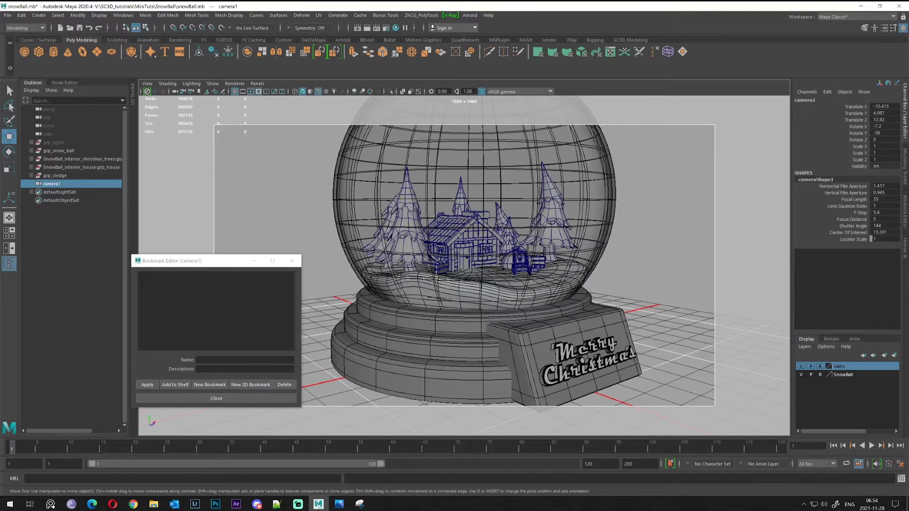
{"action": "mouse_move", "coordinate": [452, 253]}
{"action": "left_mouse_down", "text": "alt"}
{"action": "mouse_move", "coordinate": [484, 248]}
{"action": "mouse_move", "coordinate": [450, 248]}
{"action": "mouse_move", "coordinate": [460, 254]}
{"action": "left_mouse_up", "text": "alt"}
- Bookmark the camera1 framing as shot_01 with the description "LEFT CAM 45 /45"
{"action": "left_click", "coordinate": [245, 360]}
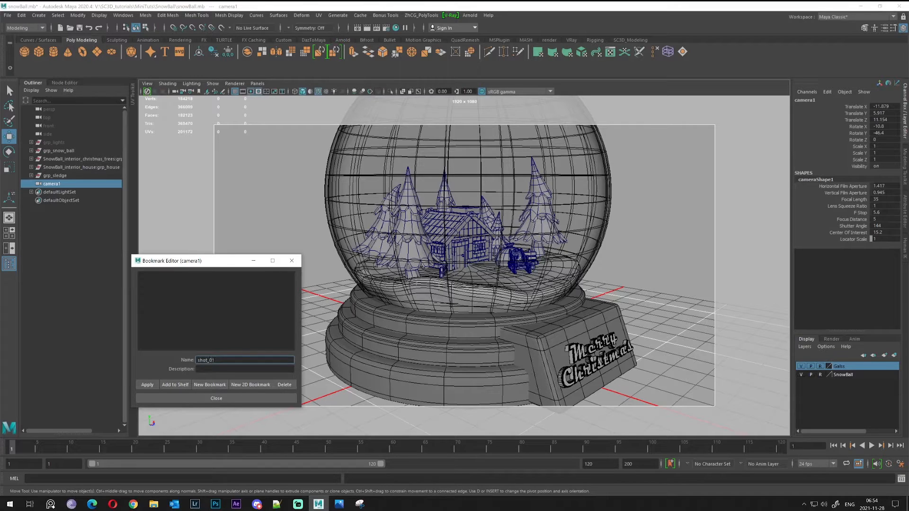
{"action": "key", "text": "Tab"}
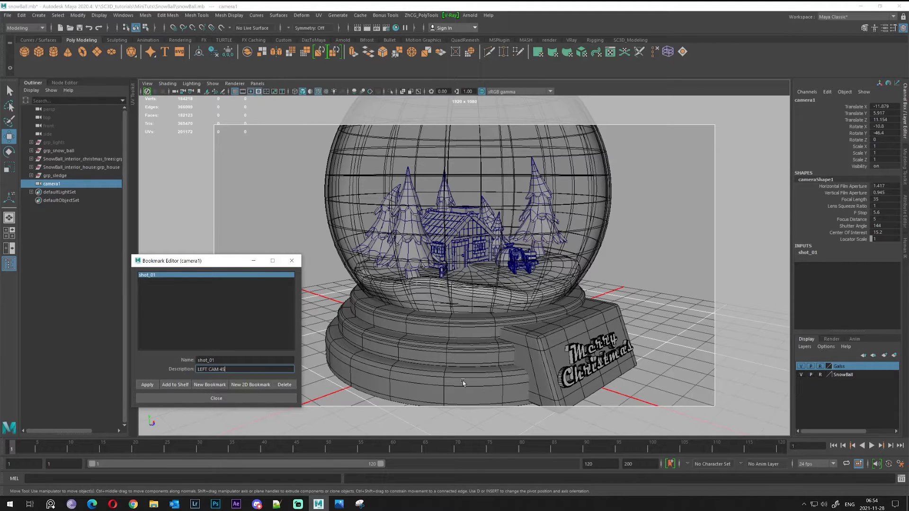
{"action": "left_click_drag", "start_coordinate": [463, 382], "coordinate": [455, 356], "text": "alt"}
{"action": "left_click", "coordinate": [227, 369]}
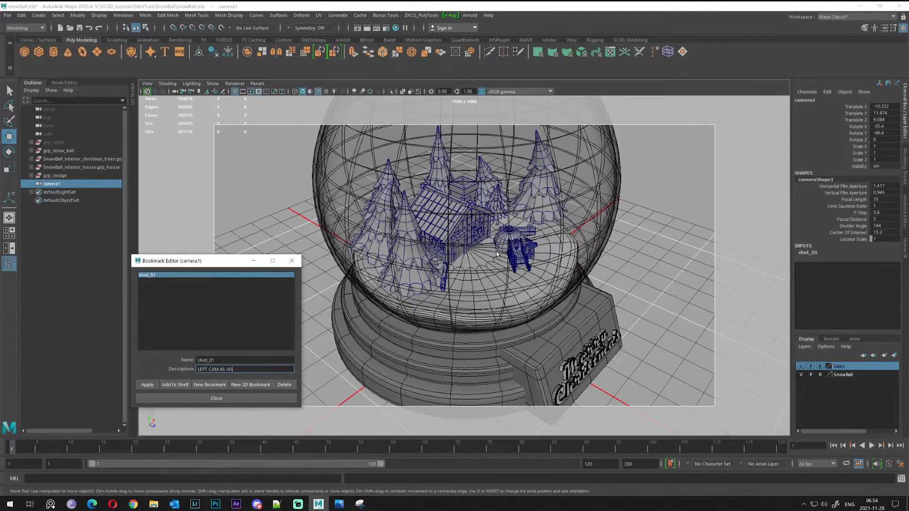
- Bookmark a raised front-left view from about X -10.4, Y 10.9, Z 10 and compare it with shot_01
{"action": "left_click_drag", "start_coordinate": [496, 253], "coordinate": [490, 244], "text": "alt"}
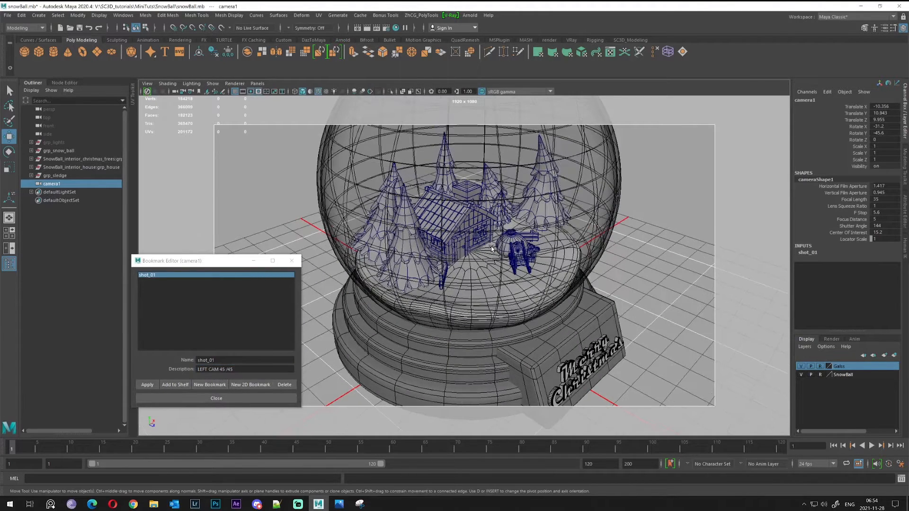
{"action": "left_click", "coordinate": [215, 385]}
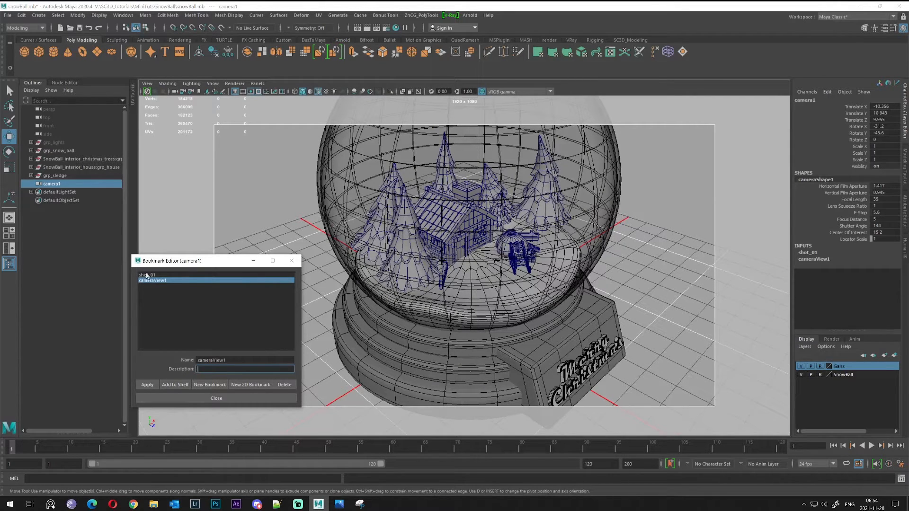
{"action": "left_click", "coordinate": [147, 275]}
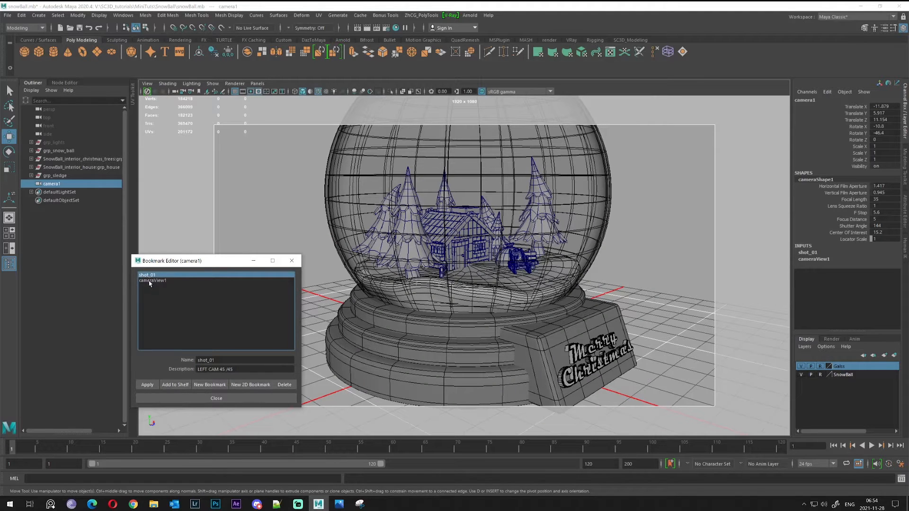
{"action": "left_click", "coordinate": [149, 281]}
- Bookmark three more camera1 views: raised from the front-right, straight down from above, and from behind the globe
{"action": "left_click_drag", "start_coordinate": [639, 271], "coordinate": [483, 322], "text": "alt"}
{"action": "left_click", "coordinate": [210, 384]}
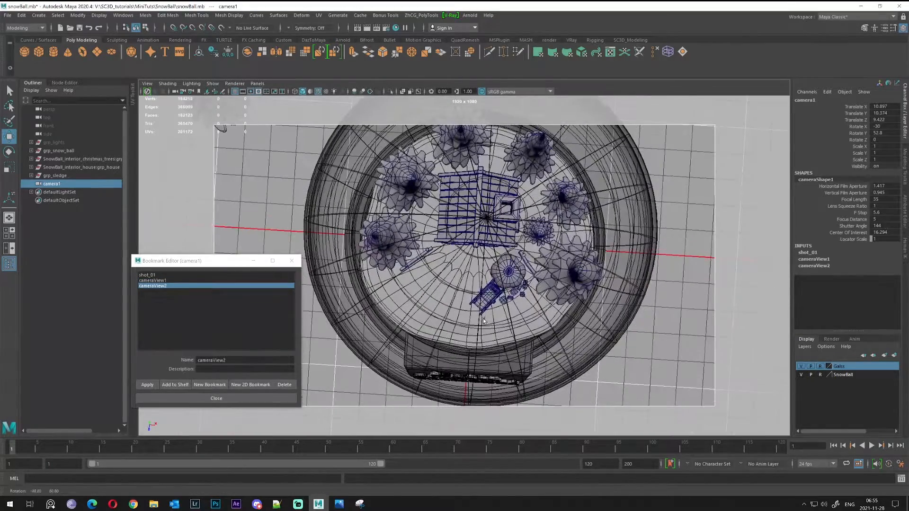
{"action": "left_click", "coordinate": [213, 387]}
{"action": "left_click_drag", "start_coordinate": [476, 349], "coordinate": [656, 284], "text": "alt"}
{"action": "left_click", "coordinate": [210, 385]}
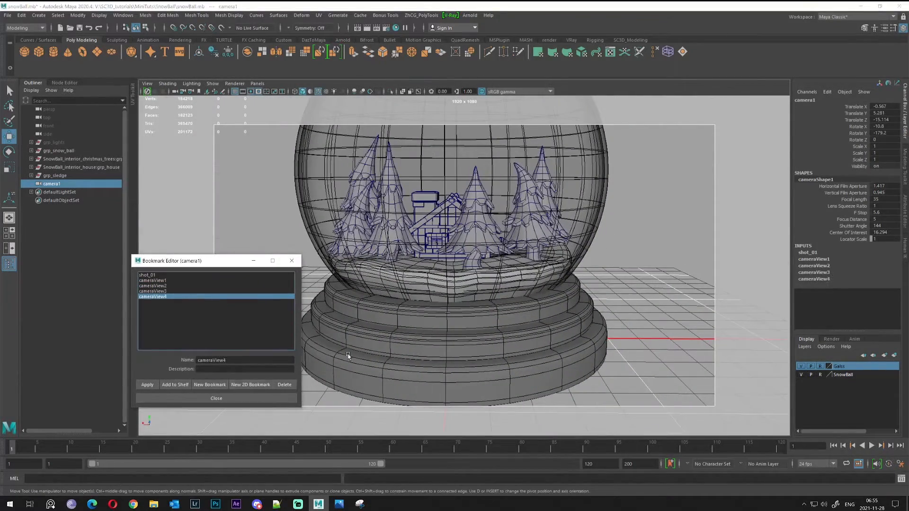
- Recall every saved camera1 bookmark in turn to check its framing, ending on shot_01
{"action": "left_click", "coordinate": [151, 275]}
{"action": "left_click", "coordinate": [150, 281]}
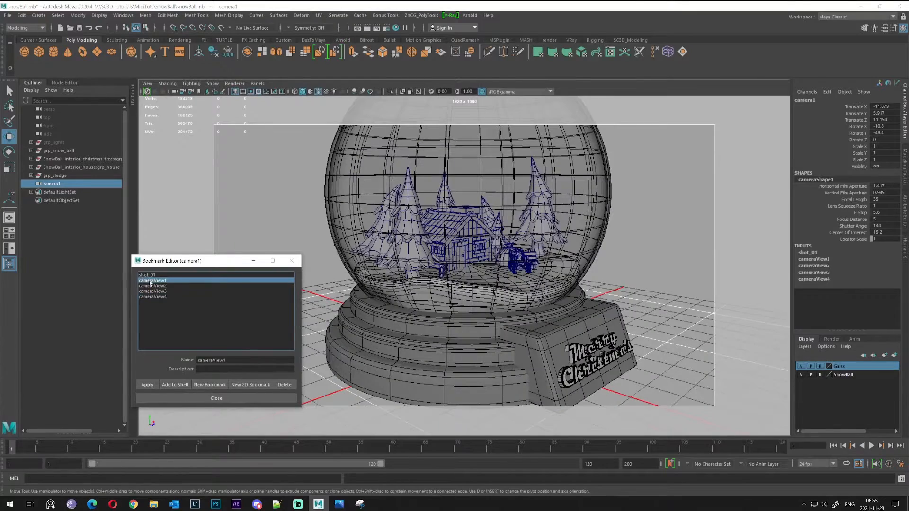
{"action": "left_click", "coordinate": [149, 286]}
{"action": "left_click", "coordinate": [160, 292]}
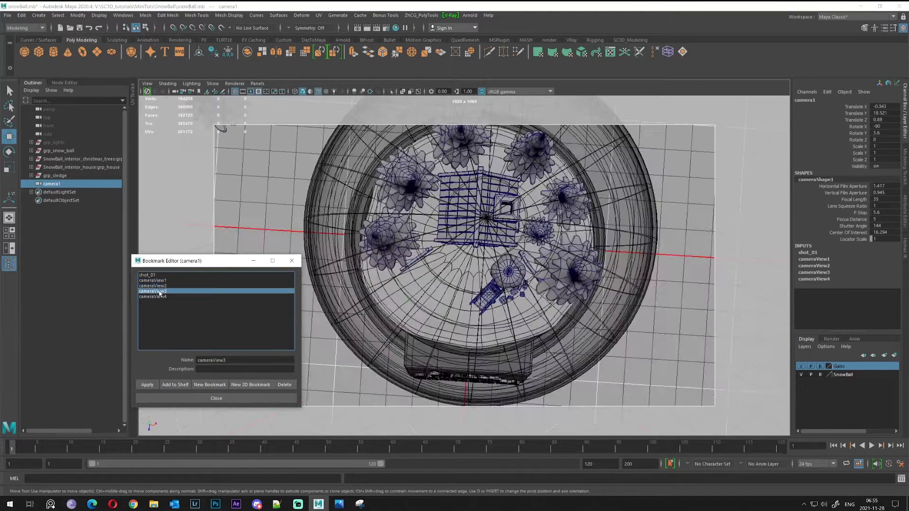
{"action": "left_click", "coordinate": [159, 297]}
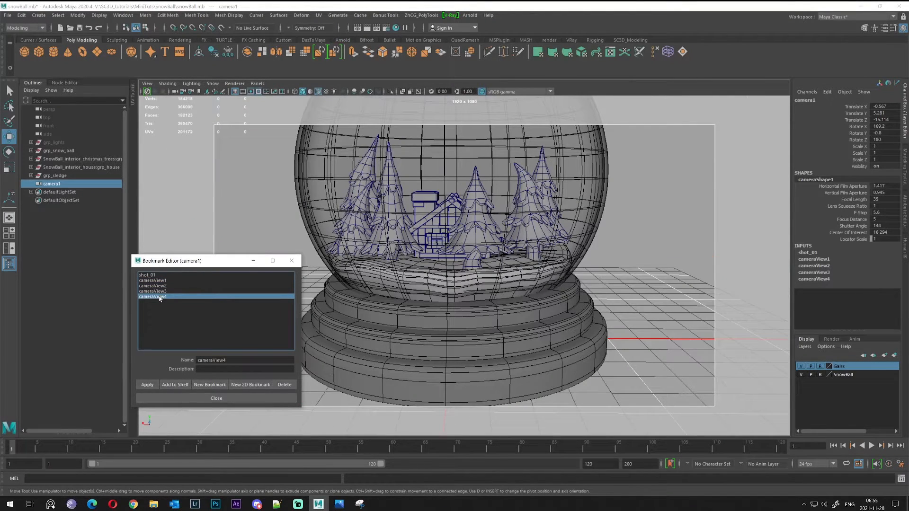
{"action": "left_click", "coordinate": [157, 288]}
{"action": "left_click", "coordinate": [155, 281]}
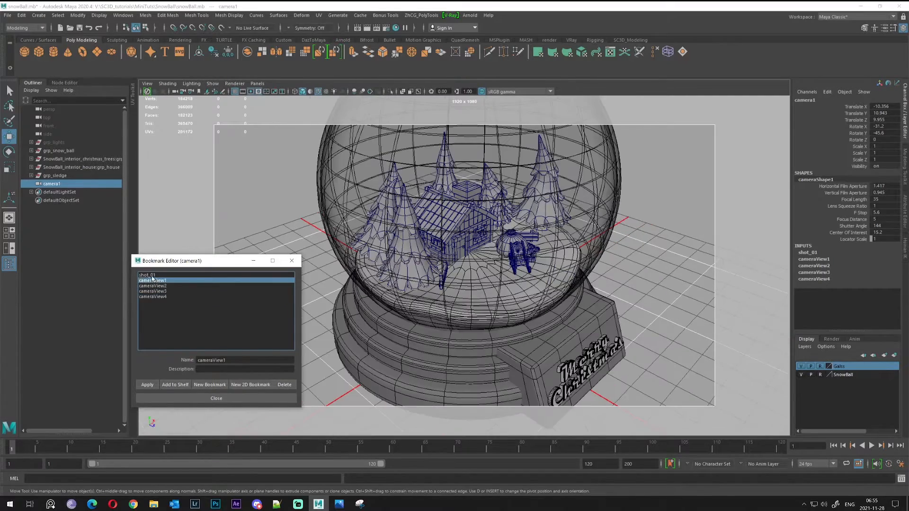
{"action": "left_click", "coordinate": [151, 275]}
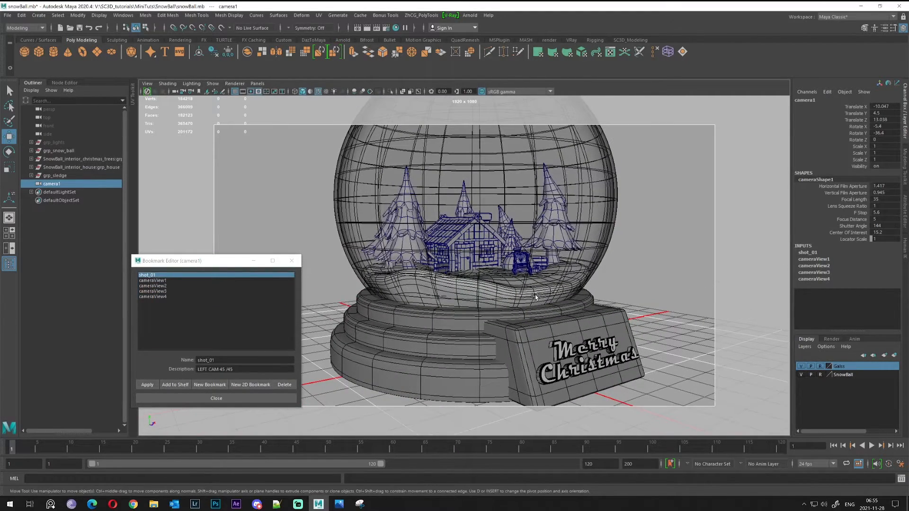
- Add the shot_01, cameraView1, cameraView3 and cameraView4 bookmarks to the shelf and close the Bookmark Editor
{"action": "left_click", "coordinate": [176, 385]}
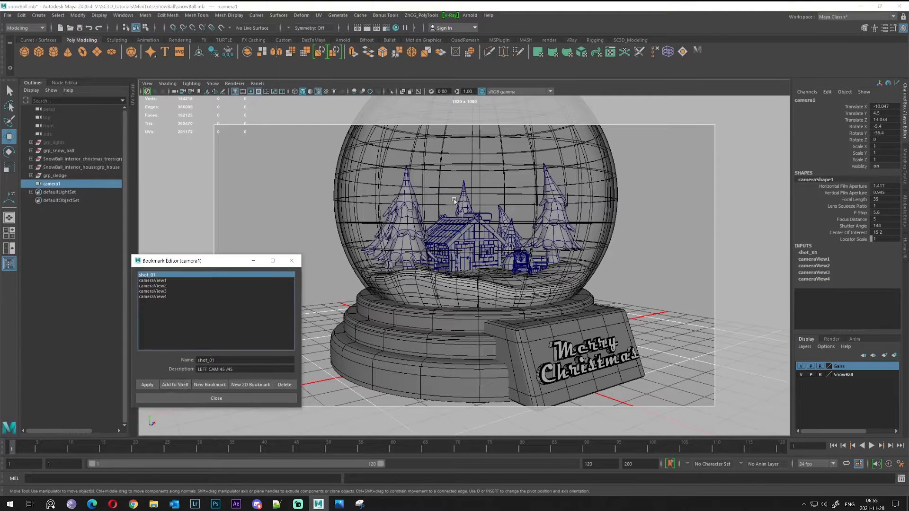
{"action": "left_click", "coordinate": [152, 282]}
{"action": "left_click", "coordinate": [176, 385]}
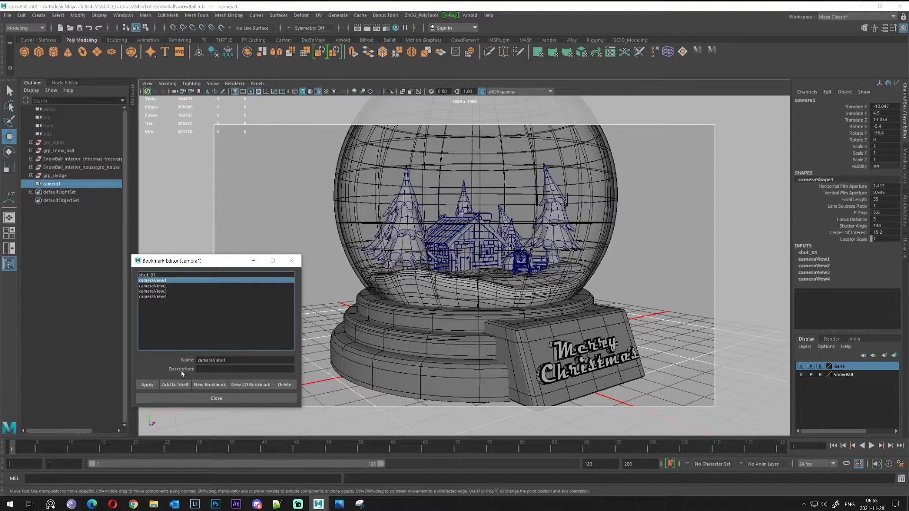
{"action": "left_click", "coordinate": [157, 291]}
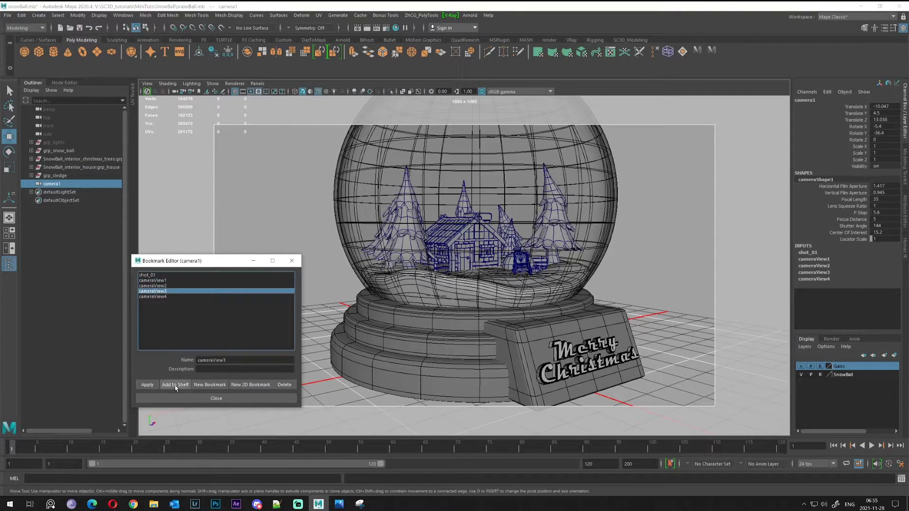
{"action": "left_click", "coordinate": [175, 384]}
{"action": "left_click", "coordinate": [160, 297]}
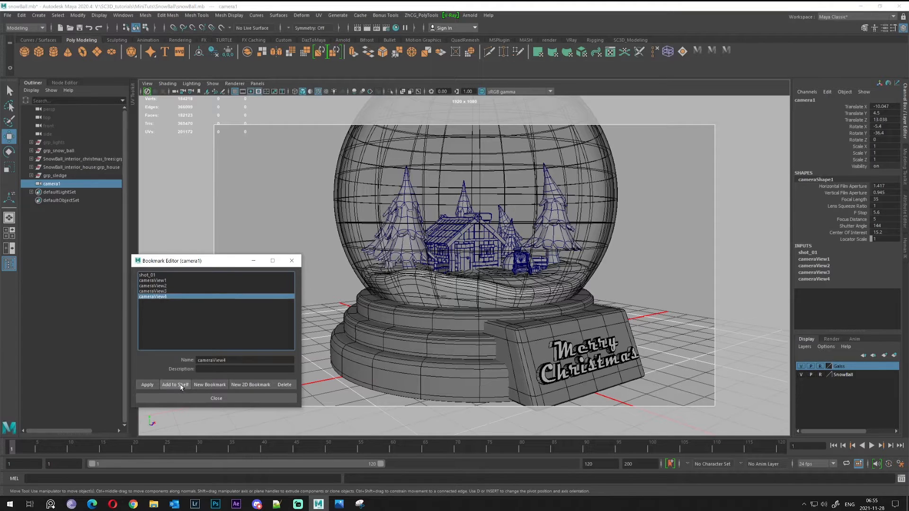
{"action": "left_click", "coordinate": [181, 384]}
{"action": "left_click", "coordinate": [292, 261]}
- Test the four shelf bookmarks by repeatedly jumping camera1 between the saved views
{"action": "left_click_drag", "start_coordinate": [437, 190], "coordinate": [417, 198], "text": "alt"}
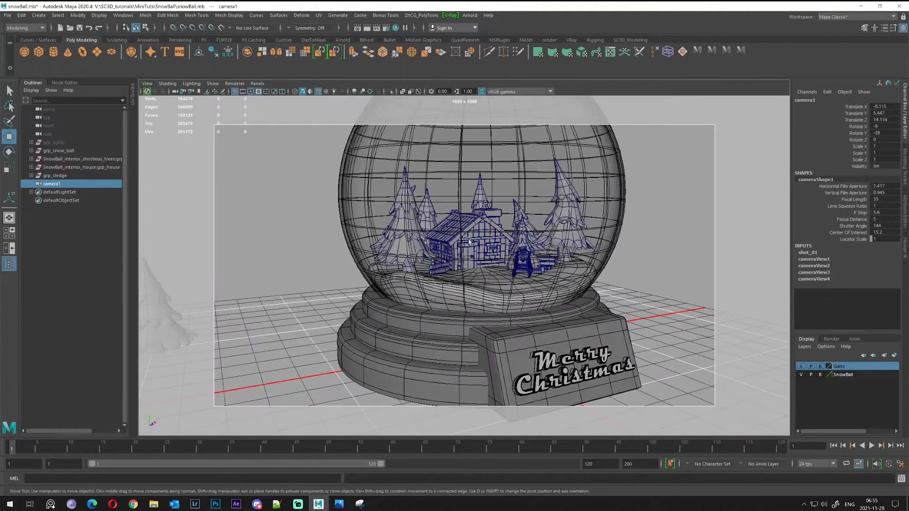
{"action": "left_click", "coordinate": [698, 52]}
{"action": "left_click", "coordinate": [712, 51]}
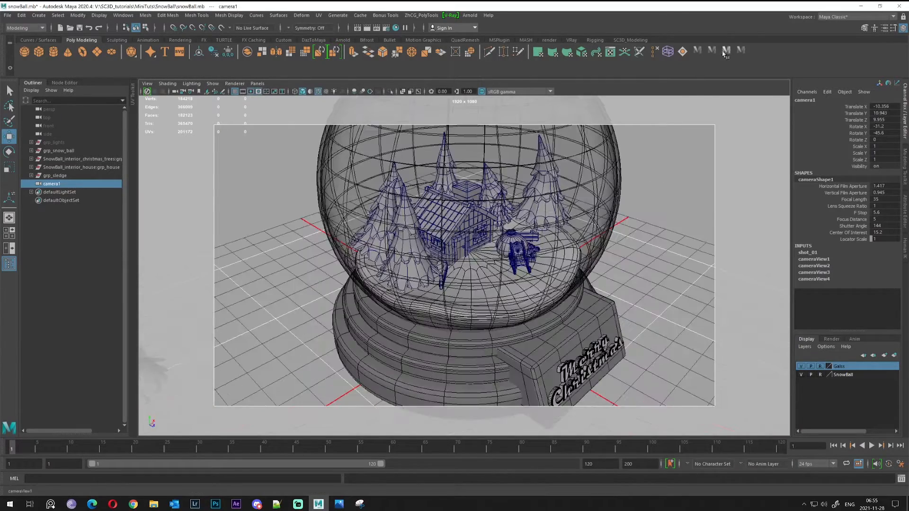
{"action": "left_click", "coordinate": [727, 51]}
{"action": "left_click", "coordinate": [742, 51]}
{"action": "left_click", "coordinate": [700, 53]}
{"action": "left_click", "coordinate": [714, 53]}
{"action": "left_click", "coordinate": [728, 53]}
{"action": "left_click", "coordinate": [742, 53]}
{"action": "left_click", "coordinate": [700, 53]}
{"action": "left_click", "coordinate": [714, 53]}
{"action": "left_click", "coordinate": [728, 53]}
{"action": "left_click", "coordinate": [741, 53]}
- Orbit camera1 away from the saved views, recall shot_01 from the shelf, and view the globe from the front
{"action": "left_click_drag", "start_coordinate": [731, 272], "coordinate": [689, 237], "text": "alt"}
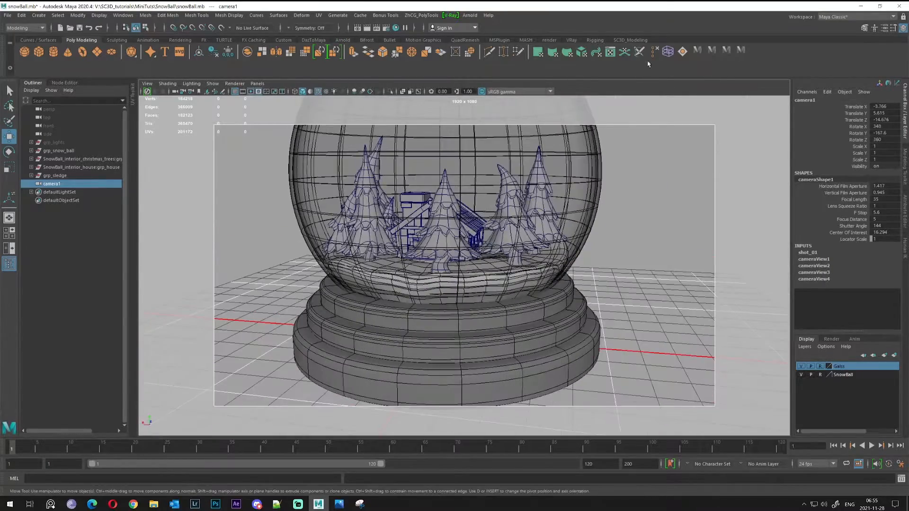
{"action": "left_click", "coordinate": [699, 52]}
{"action": "left_click_drag", "start_coordinate": [585, 238], "coordinate": [651, 181], "text": "alt"}
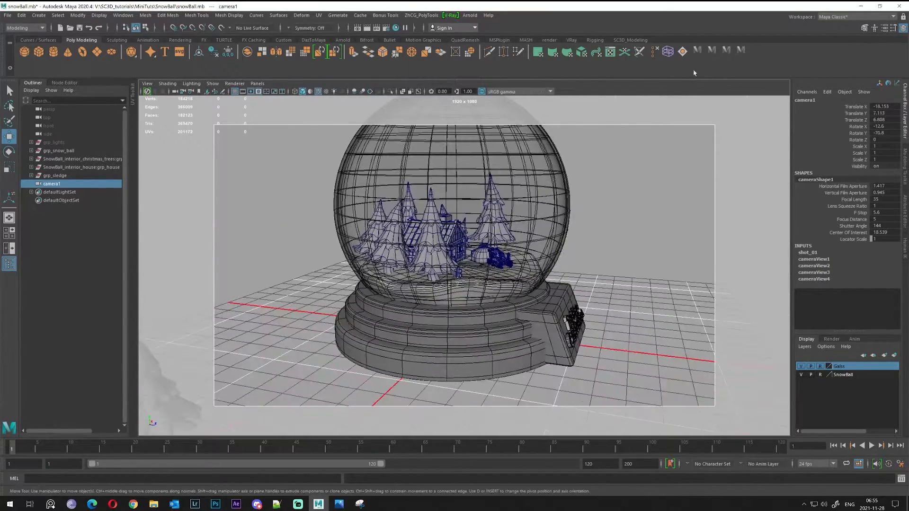
{"action": "left_click", "coordinate": [698, 52]}
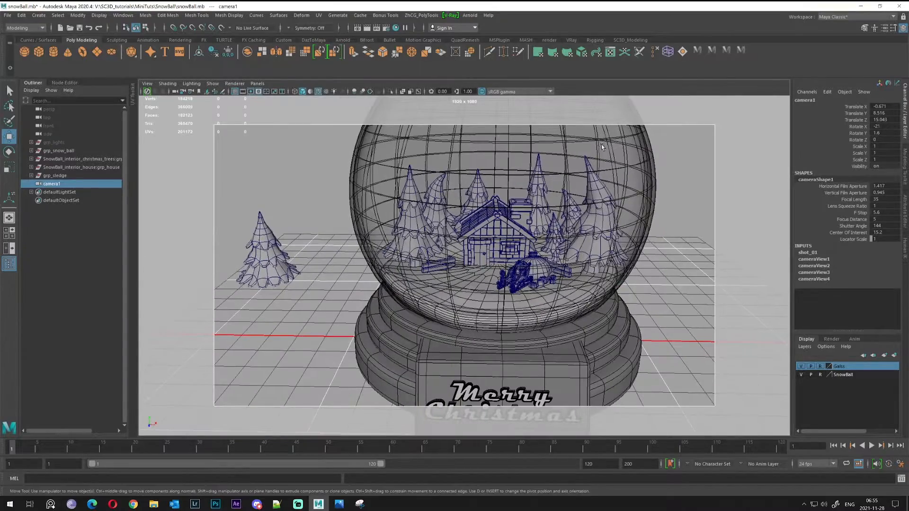
{"action": "scroll", "coordinate": [533, 235], "scroll_direction": "down", "scroll_amount": 2}
{"action": "middle_click_drag", "start_coordinate": [523, 242], "coordinate": [491, 242], "text": "alt"}
{"action": "left_click_drag", "start_coordinate": [491, 242], "coordinate": [601, 168], "text": "alt"}
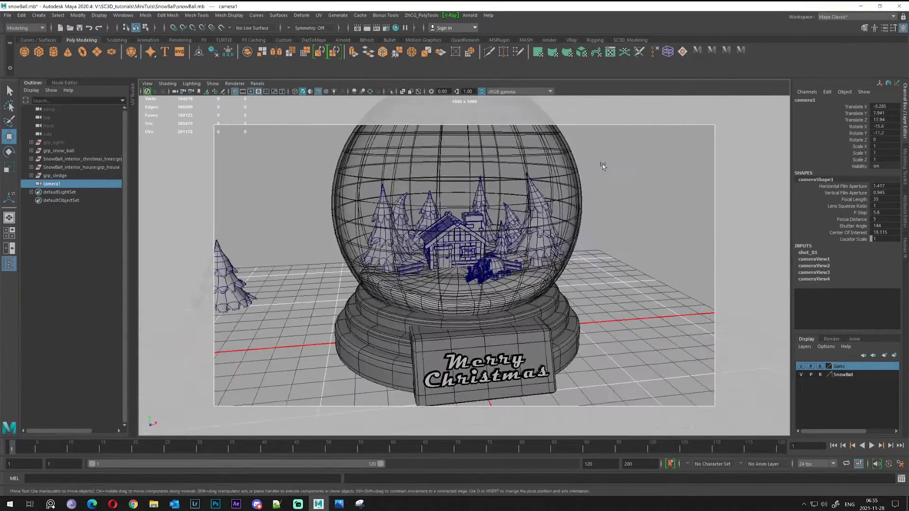
- Delete all four camera bookmark shortcuts from the shelf
{"action": "right_click", "coordinate": [698, 53]}
{"action": "left_click", "coordinate": [725, 79]}
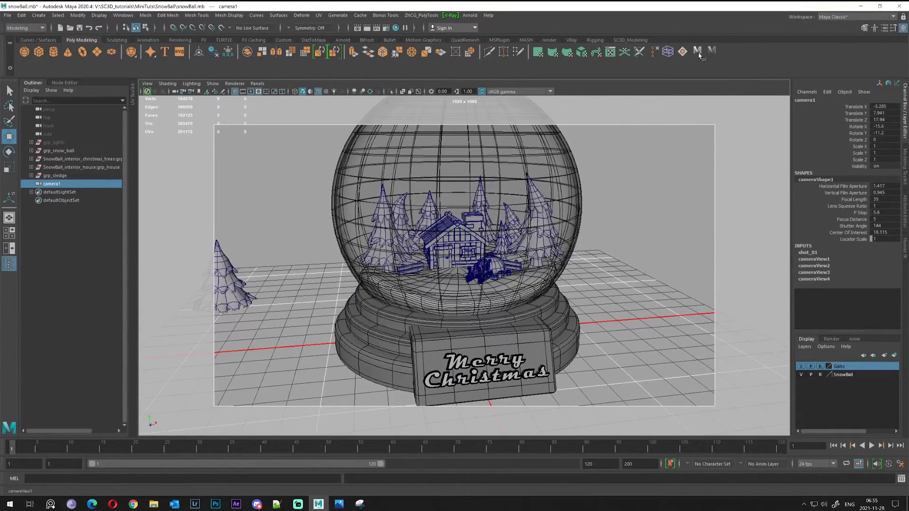
{"action": "right_click", "coordinate": [699, 53]}
{"action": "left_click", "coordinate": [725, 80]}
{"action": "right_click", "coordinate": [699, 53]}
{"action": "left_click", "coordinate": [725, 80]}
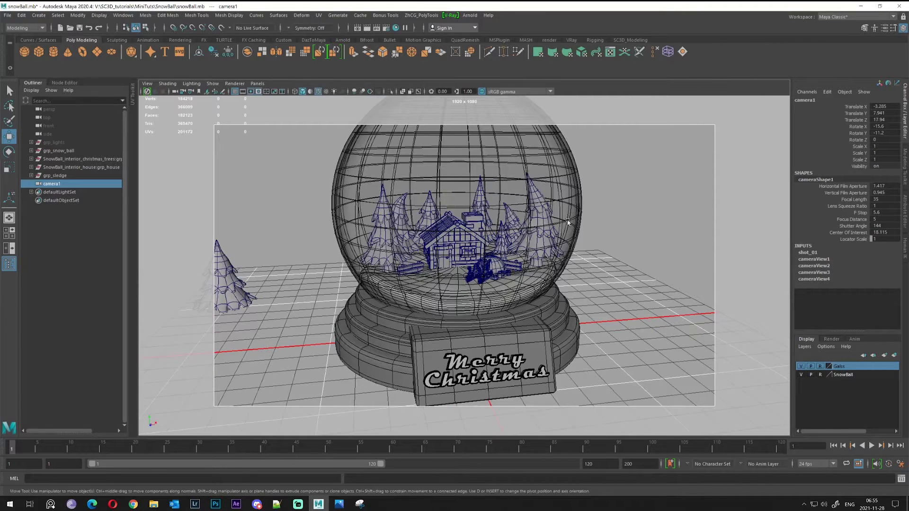
- Delete all of camera1's saved bookmarks in the Bookmark Editor, then orbit the camera to a lower three-quarter view of the globe
{"action": "scroll", "coordinate": [464, 251], "scroll_direction": "down", "scroll_amount": 3}
{"action": "left_click", "coordinate": [147, 83]}
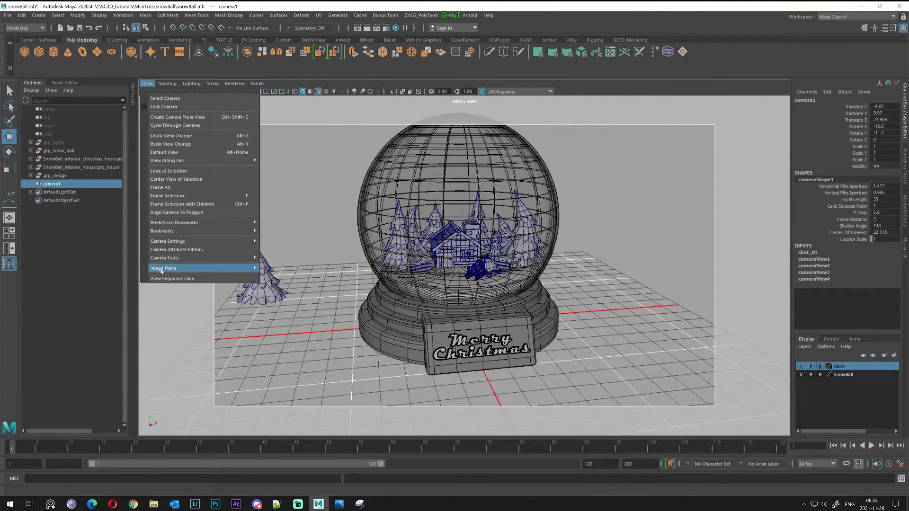
{"action": "mouse_move", "coordinate": [186, 230]}
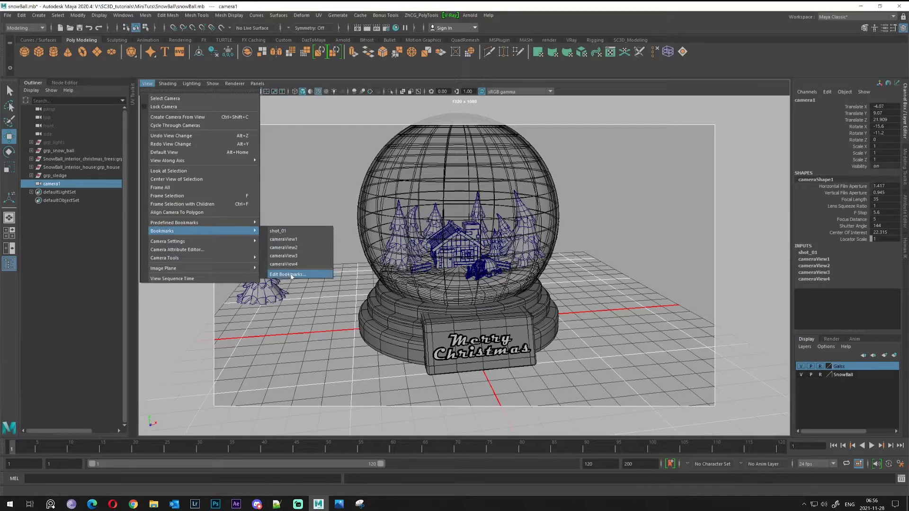
{"action": "left_click", "coordinate": [290, 275]}
{"action": "left_click", "coordinate": [284, 385]}
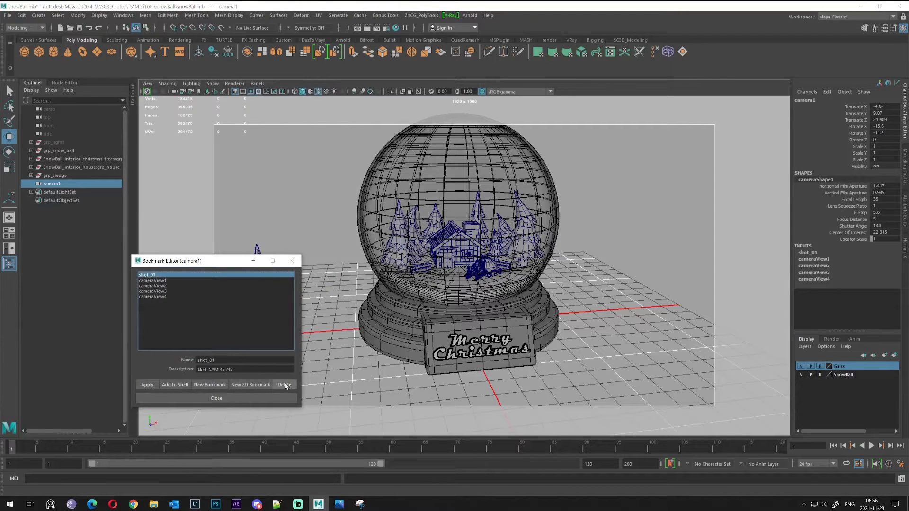
{"action": "left_click", "coordinate": [291, 261]}
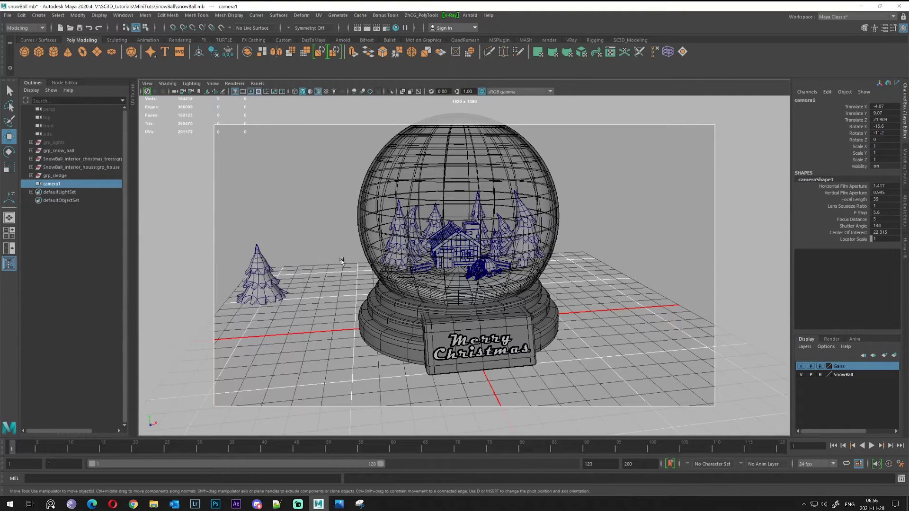
{"action": "mouse_move", "coordinate": [342, 262]}
{"action": "left_mouse_down", "text": "alt"}
{"action": "mouse_move", "coordinate": [423, 273]}
{"action": "mouse_move", "coordinate": [358, 262]}
{"action": "left_mouse_up", "text": "alt"}
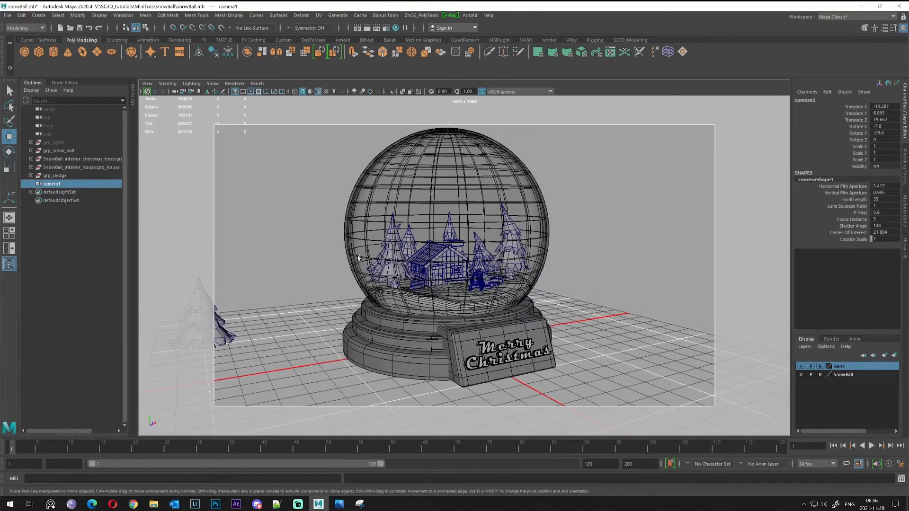
- Split the viewport into two panes and look through camera1 in the pane that shows the front view
{"action": "left_click", "coordinate": [9, 248]}
{"action": "scroll", "coordinate": [331, 268], "scroll_direction": "up", "scroll_amount": 5}
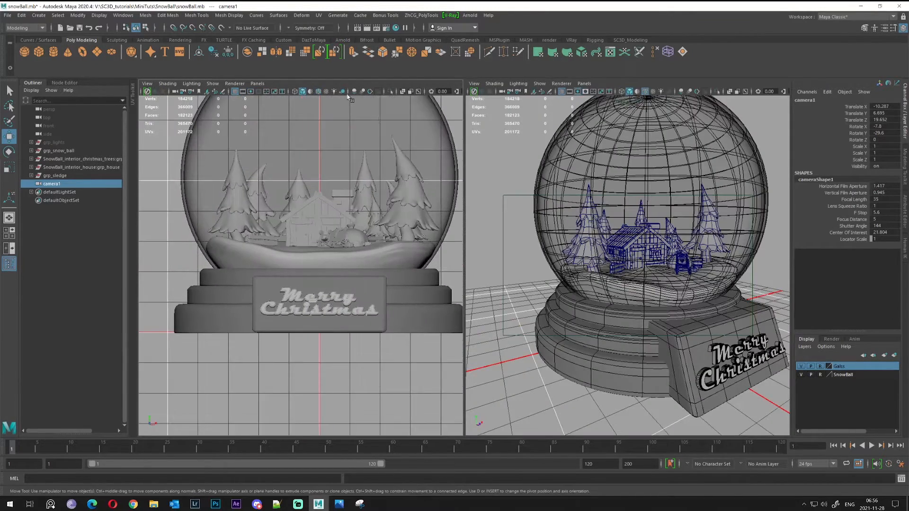
{"action": "left_click", "coordinate": [267, 84]}
{"action": "mouse_move", "coordinate": [294, 92]}
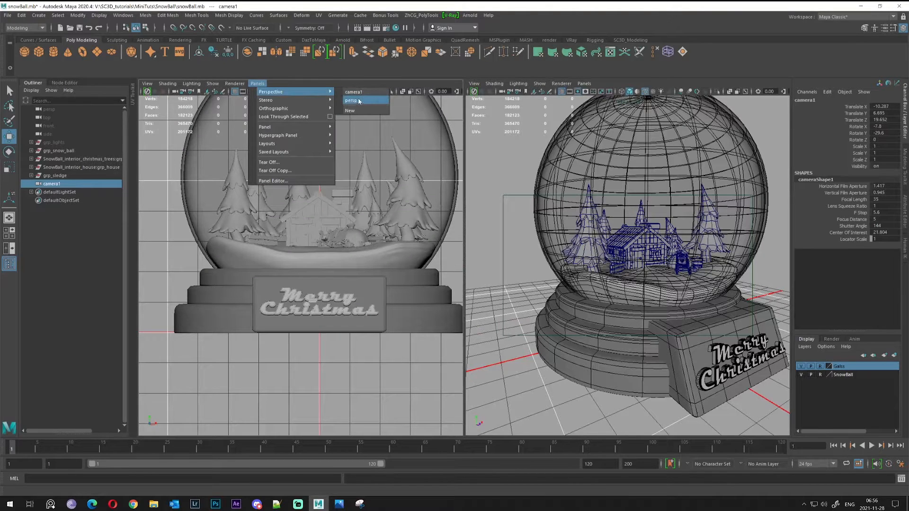
{"action": "left_click", "coordinate": [366, 100]}
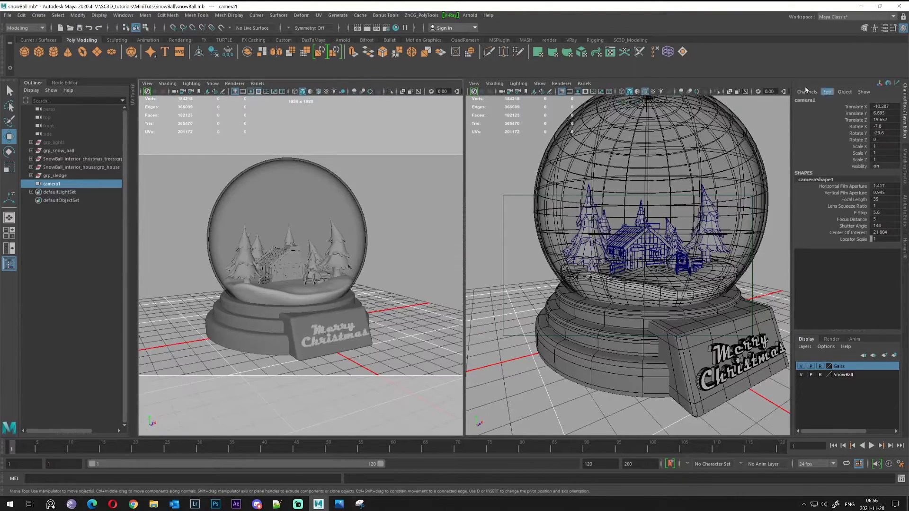
- Rename camera1 to shot_cam_01
{"action": "left_click", "coordinate": [805, 100]}
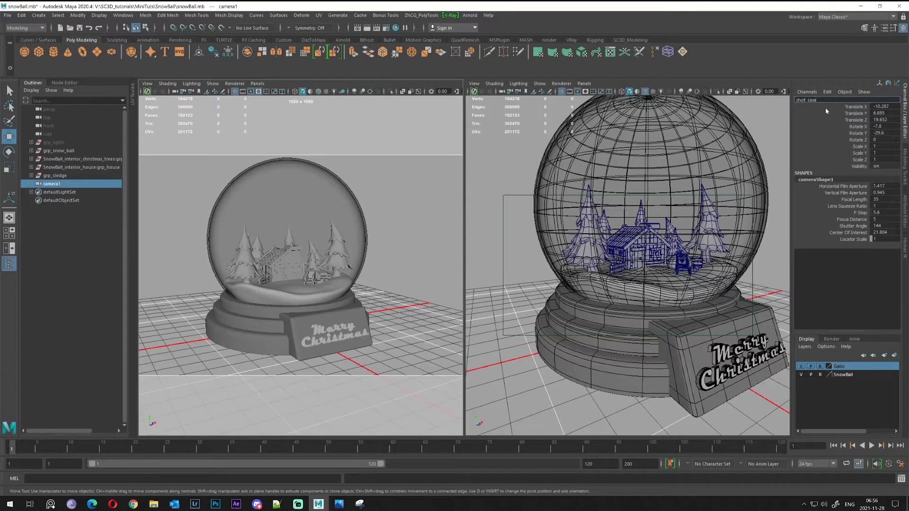
{"action": "type", "text": "shot_cam_01"}
{"action": "key", "text": "Return"}
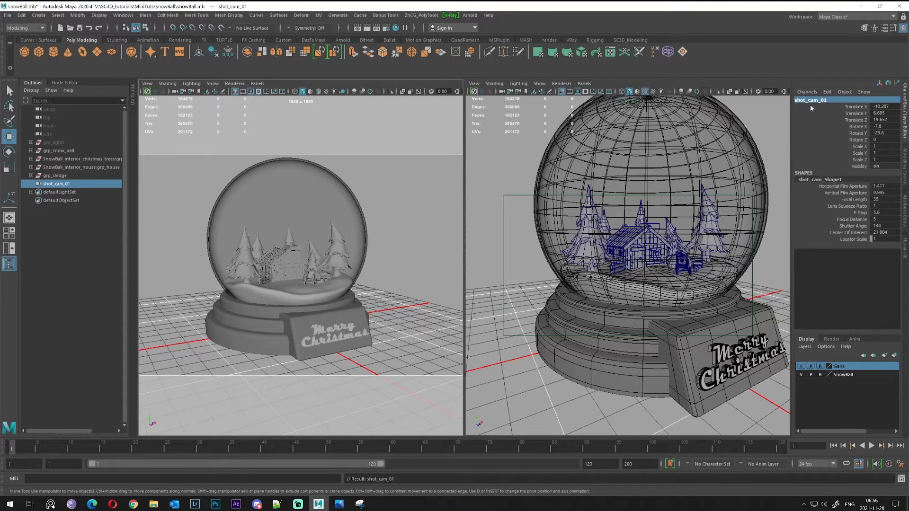
- Orbit and zoom the perspective pane around the globe, house and gifts while leaving the shot camera's pane alone
{"action": "left_click_drag", "start_coordinate": [578, 317], "coordinate": [588, 332], "text": "alt"}
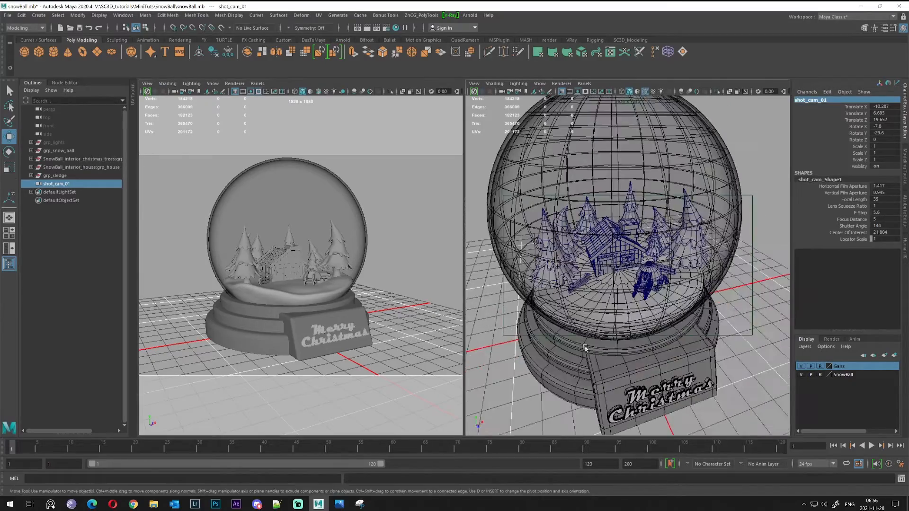
{"action": "scroll", "coordinate": [590, 334], "scroll_direction": "down", "scroll_amount": 3}
{"action": "scroll", "coordinate": [597, 339], "scroll_direction": "up", "scroll_amount": 8}
{"action": "scroll", "coordinate": [594, 327], "scroll_direction": "down", "scroll_amount": 4}
{"action": "scroll", "coordinate": [591, 314], "scroll_direction": "up", "scroll_amount": 9}
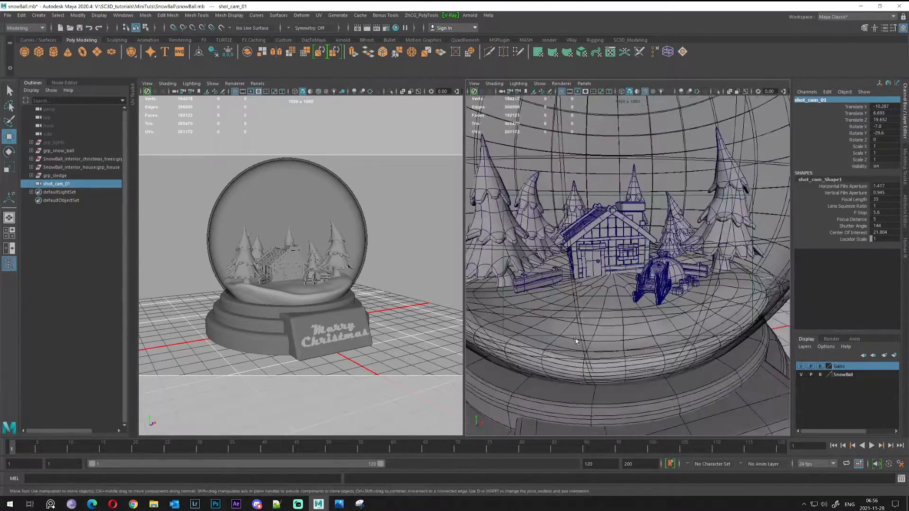
{"action": "scroll", "coordinate": [644, 338], "scroll_direction": "down", "scroll_amount": 6}
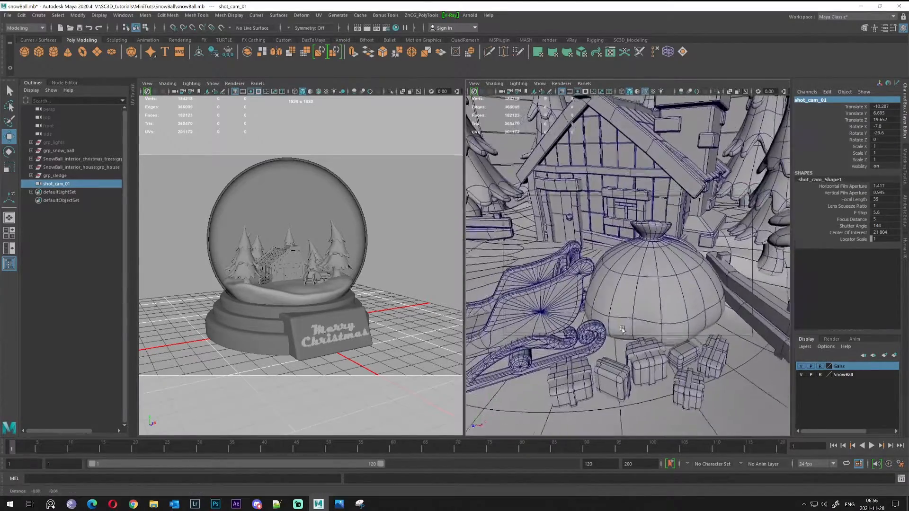
{"action": "scroll", "coordinate": [636, 334], "scroll_direction": "down", "scroll_amount": 7}
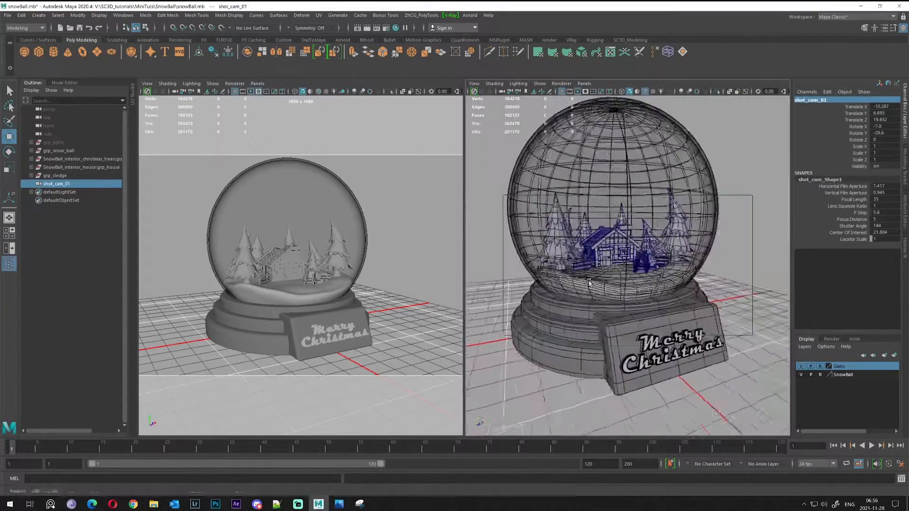
- Return to a single perspective view and inspect the whole snow globe from several sides
{"action": "left_click", "coordinate": [9, 217]}
{"action": "left_click_drag", "start_coordinate": [360, 227], "coordinate": [415, 229], "text": "alt"}
{"action": "scroll", "coordinate": [433, 245], "scroll_direction": "up", "scroll_amount": 3}
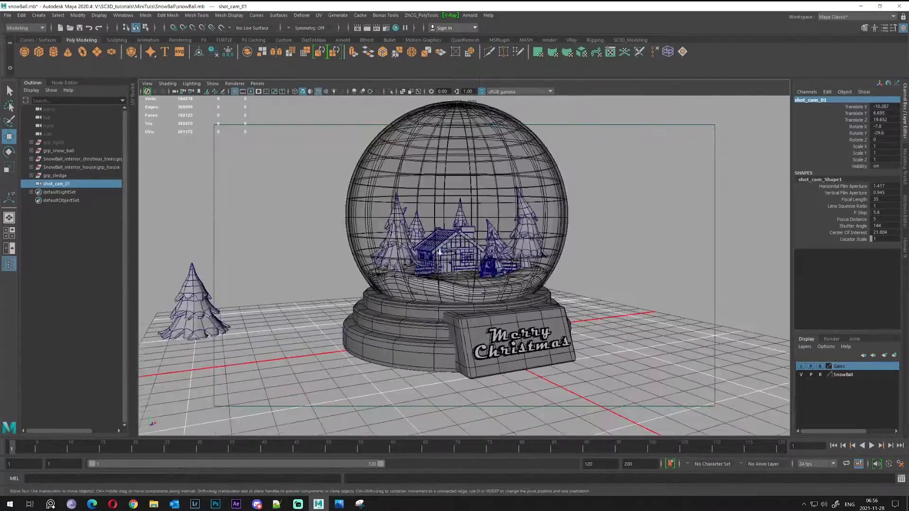
{"action": "left_click_drag", "start_coordinate": [433, 246], "coordinate": [412, 246], "text": "alt"}
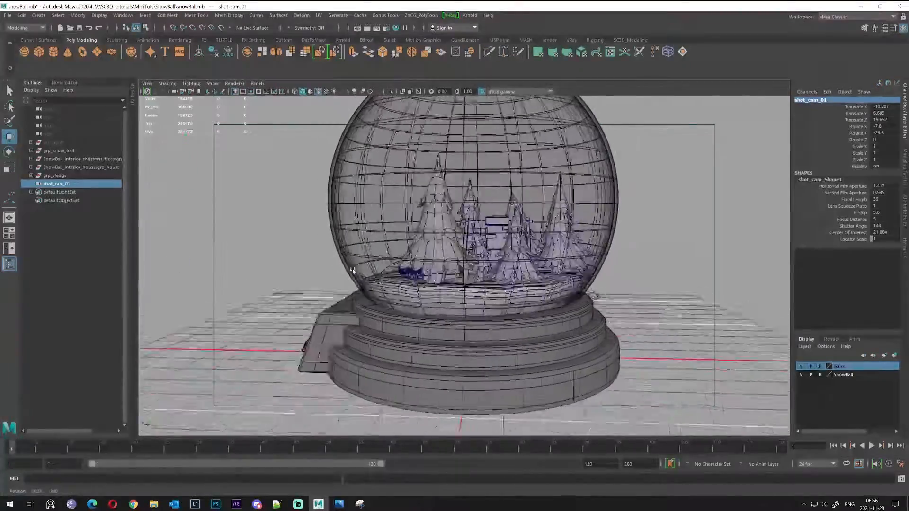
{"action": "scroll", "coordinate": [349, 259], "scroll_direction": "up", "scroll_amount": 2}
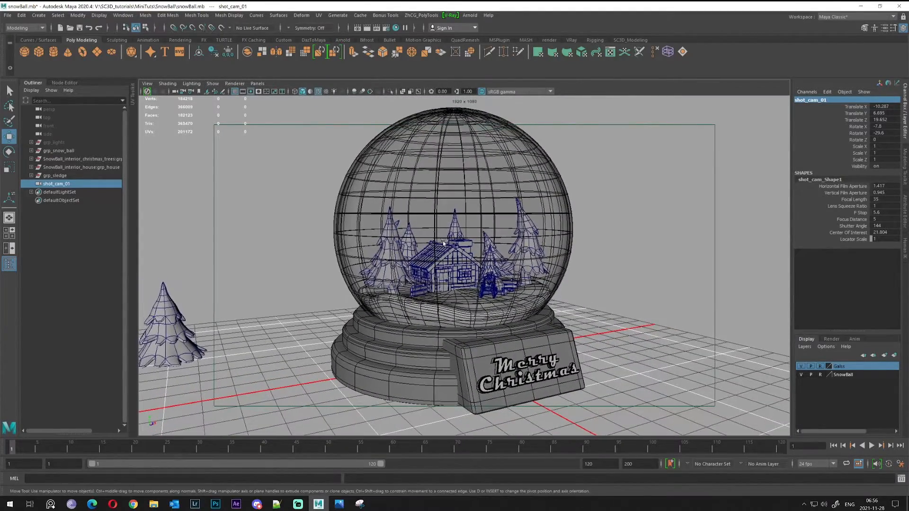
{"action": "left_click", "coordinate": [526, 39]}
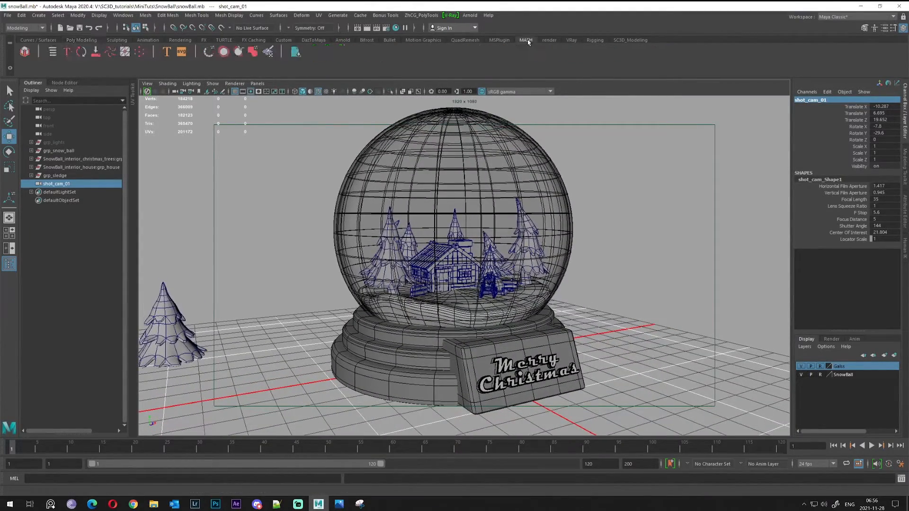
{"action": "left_click_drag", "start_coordinate": [376, 215], "coordinate": [375, 235], "text": "alt"}
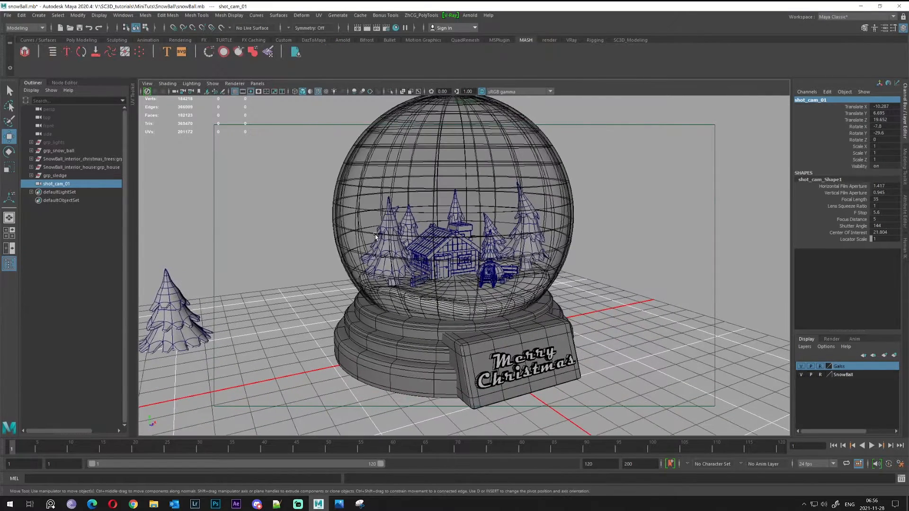
- Create a polygon Platonic solid at the origin and hide the Galss and SnowBall layers
{"action": "left_click", "coordinate": [75, 40]}
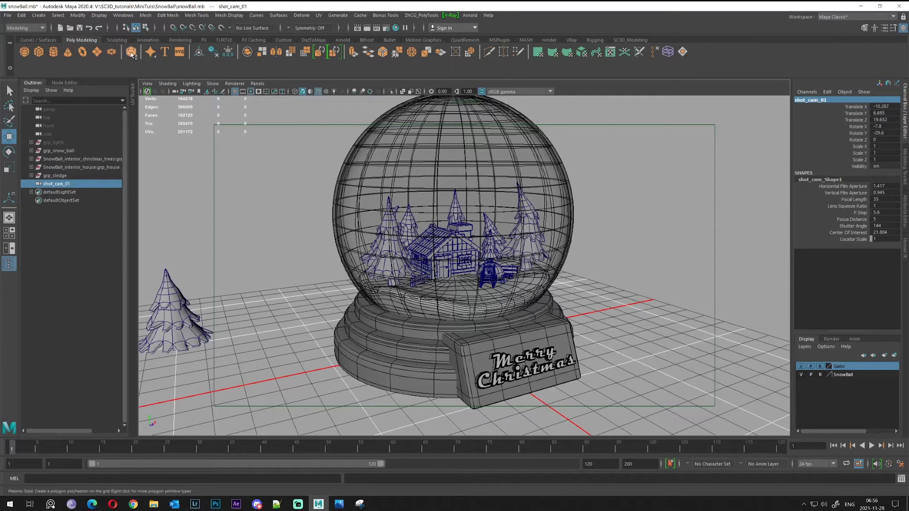
{"action": "left_click", "coordinate": [132, 52]}
{"action": "left_click", "coordinate": [801, 367]}
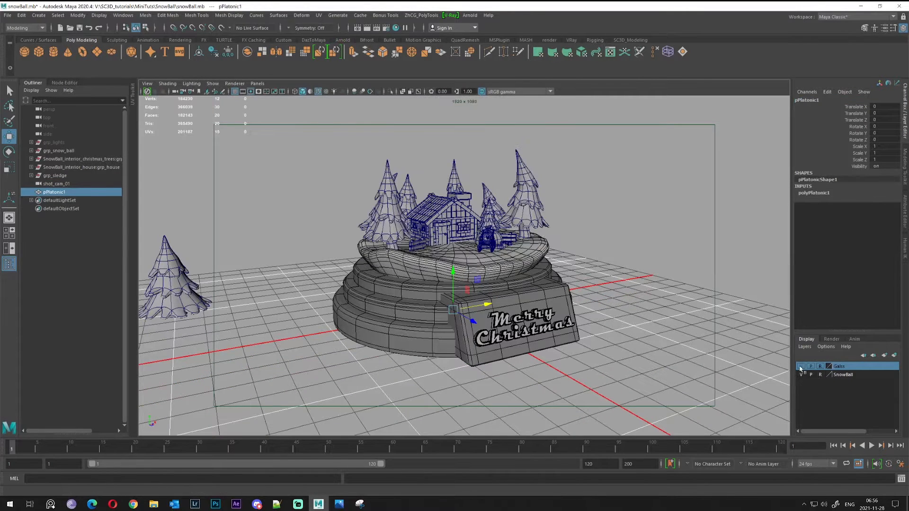
{"action": "left_click", "coordinate": [802, 374]}
{"action": "scroll", "coordinate": [453, 310], "scroll_direction": "up", "scroll_amount": 8}
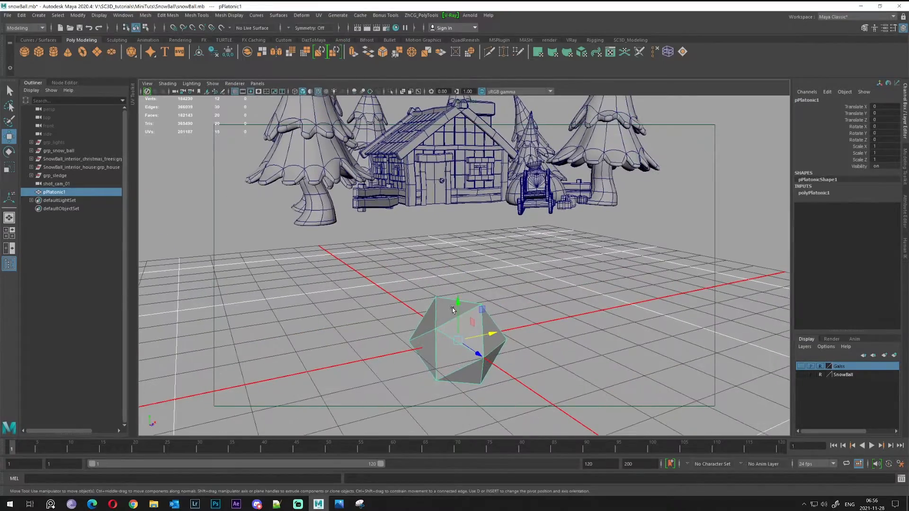
- Raise the Platonic solid to a Translate Y of about 4.738 near the chimney and scale it uniformly to about 0.078
{"action": "left_click_drag", "start_coordinate": [453, 310], "coordinate": [463, 294]}
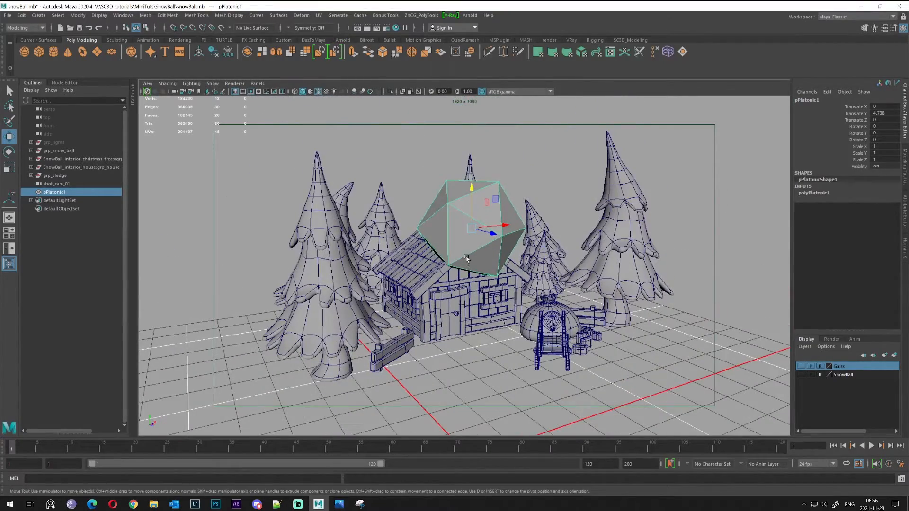
{"action": "key", "text": "r"}
{"action": "left_click_drag", "start_coordinate": [472, 229], "coordinate": [397, 216]}
{"action": "scroll", "coordinate": [530, 230], "scroll_direction": "up", "scroll_amount": 3}
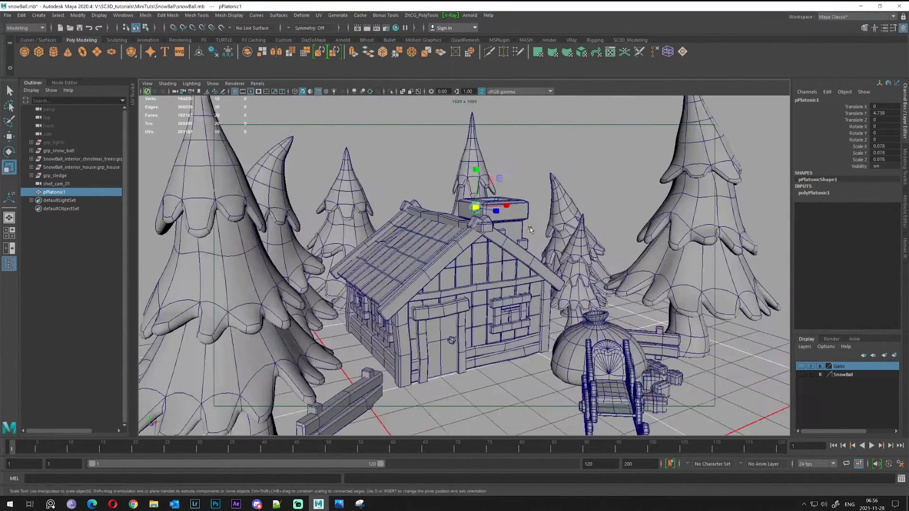
- Scale the Platonic solid down uniformly to about 0.029, judging its size against the chimney
{"action": "scroll", "coordinate": [530, 230], "scroll_direction": "up", "scroll_amount": 3}
{"action": "left_click_drag", "start_coordinate": [502, 234], "coordinate": [478, 225]}
{"action": "key", "text": "f"}
{"action": "right_click_drag", "start_coordinate": [514, 237], "coordinate": [549, 311], "text": "alt"}
{"action": "middle_click_drag", "start_coordinate": [549, 311], "coordinate": [539, 307]}
{"action": "key", "text": "w"}
{"action": "mouse_move", "coordinate": [516, 297]}
{"action": "left_mouse_down", "text": "alt"}
{"action": "mouse_move", "coordinate": [541, 282]}
{"action": "mouse_move", "coordinate": [525, 285]}
{"action": "left_mouse_up", "text": "alt"}
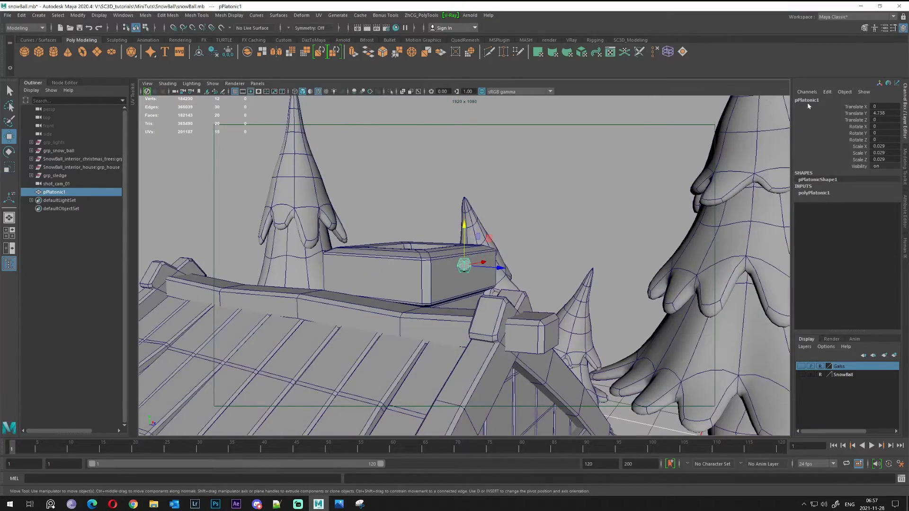
- Lower the tiny Platonic solid back to the grid origin at Translate Y 0
{"action": "left_click_drag", "start_coordinate": [525, 279], "coordinate": [506, 290], "text": "alt"}
{"action": "right_click_drag", "start_coordinate": [675, 372], "coordinate": [489, 338], "text": "alt"}
{"action": "middle_click_drag", "start_coordinate": [490, 337], "coordinate": [490, 265], "text": "alt"}
{"action": "left_click_drag", "start_coordinate": [490, 284], "coordinate": [483, 331], "text": "alt"}
{"action": "right_click_drag", "start_coordinate": [502, 331], "coordinate": [469, 327], "text": "alt"}
{"action": "left_click_drag", "start_coordinate": [487, 147], "coordinate": [471, 287]}
{"action": "left_click_drag", "start_coordinate": [488, 355], "coordinate": [493, 331], "text": "alt"}
{"action": "right_click_drag", "start_coordinate": [493, 331], "coordinate": [564, 360], "text": "alt"}
{"action": "middle_click_drag", "start_coordinate": [585, 438], "coordinate": [602, 363], "text": "alt"}
{"action": "right_click_drag", "start_coordinate": [550, 347], "coordinate": [490, 332], "text": "alt"}
{"action": "middle_click_drag", "start_coordinate": [490, 332], "coordinate": [495, 353], "text": "alt"}
{"action": "right_click_drag", "start_coordinate": [495, 352], "coordinate": [535, 355], "text": "alt"}
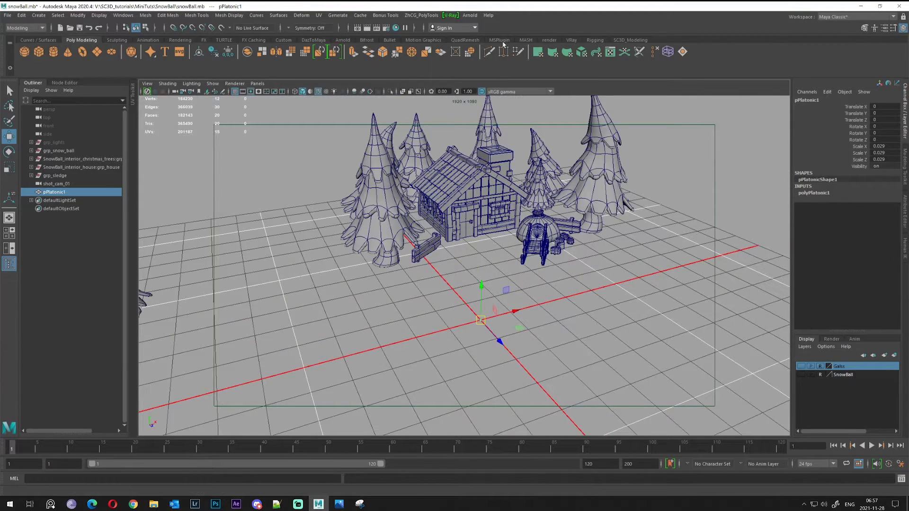
- Make the Galss layer visible again while leaving the SnowBall layer hidden
{"action": "middle_click_drag", "start_coordinate": [287, 180], "coordinate": [269, 230], "text": "alt"}
{"action": "left_click_drag", "start_coordinate": [368, 271], "coordinate": [426, 247], "text": "alt"}
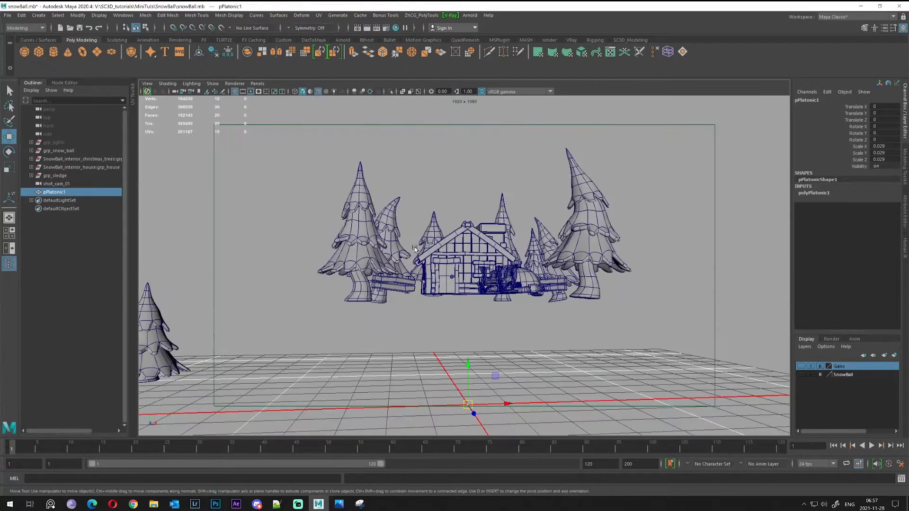
{"action": "right_click_drag", "start_coordinate": [426, 248], "coordinate": [408, 249], "text": "alt"}
{"action": "left_click_drag", "start_coordinate": [408, 249], "coordinate": [446, 251], "text": "alt"}
{"action": "left_click", "coordinate": [801, 374]}
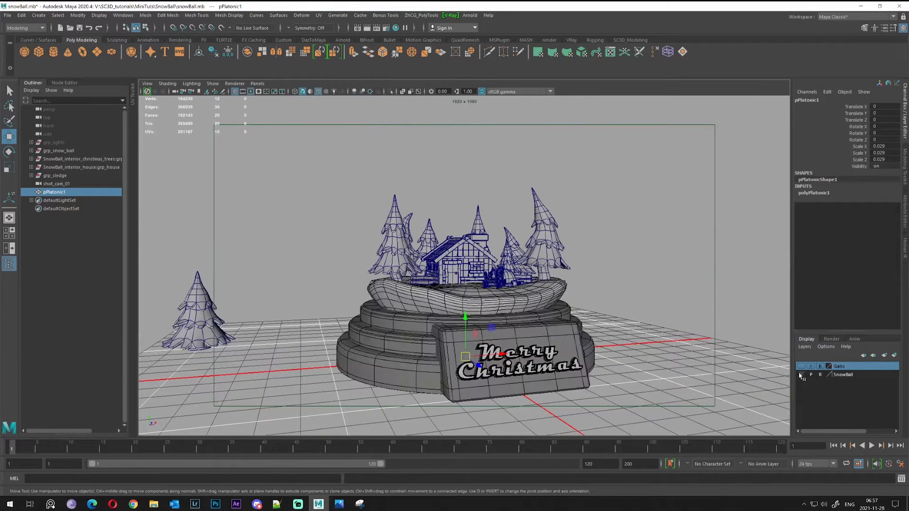
{"action": "left_click", "coordinate": [801, 367]}
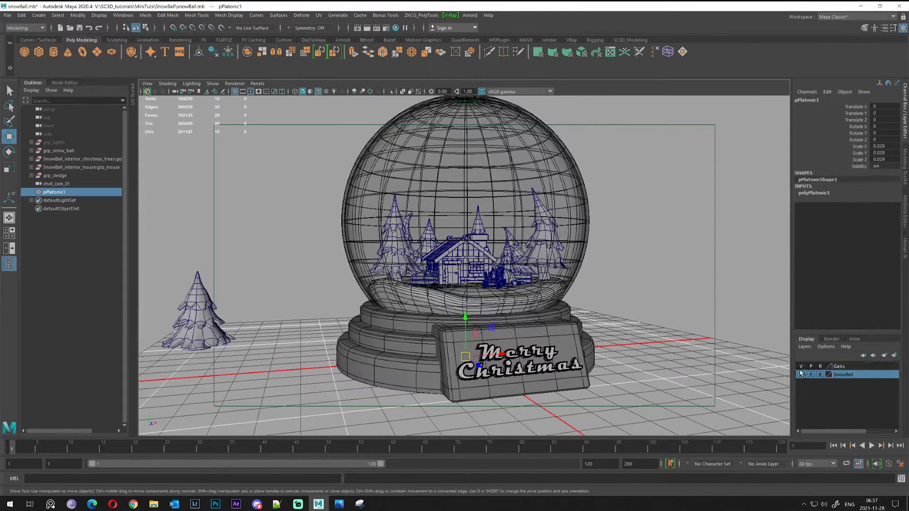
{"action": "left_click", "coordinate": [801, 375]}
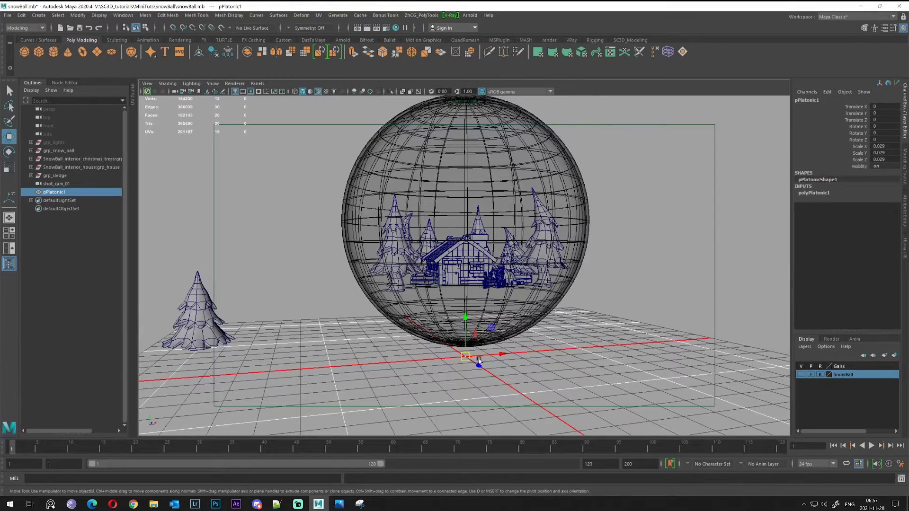
{"action": "scroll", "coordinate": [479, 362], "scroll_direction": "up", "scroll_amount": 2}
{"action": "scroll", "coordinate": [462, 356], "scroll_direction": "up", "scroll_amount": 2}
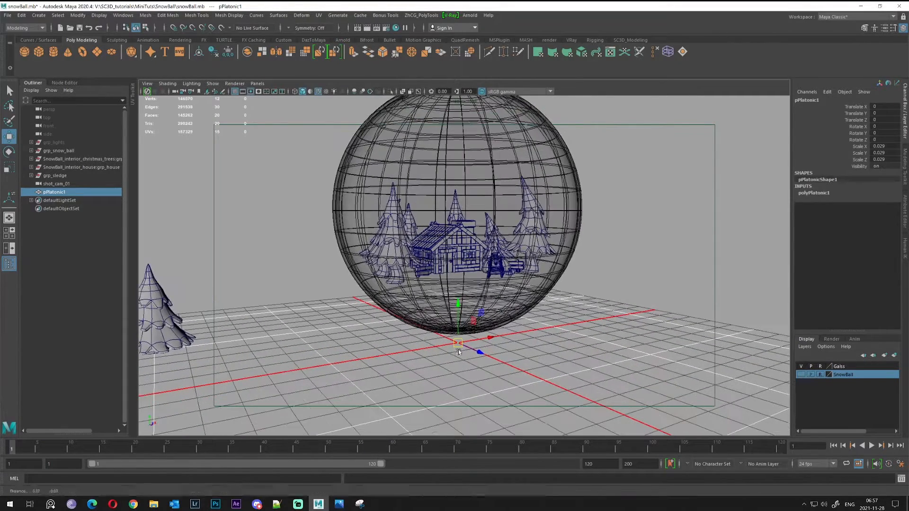
- Examine the MASH commands available in the FX module and return to the Modeling module
{"action": "left_click", "coordinate": [523, 41]}
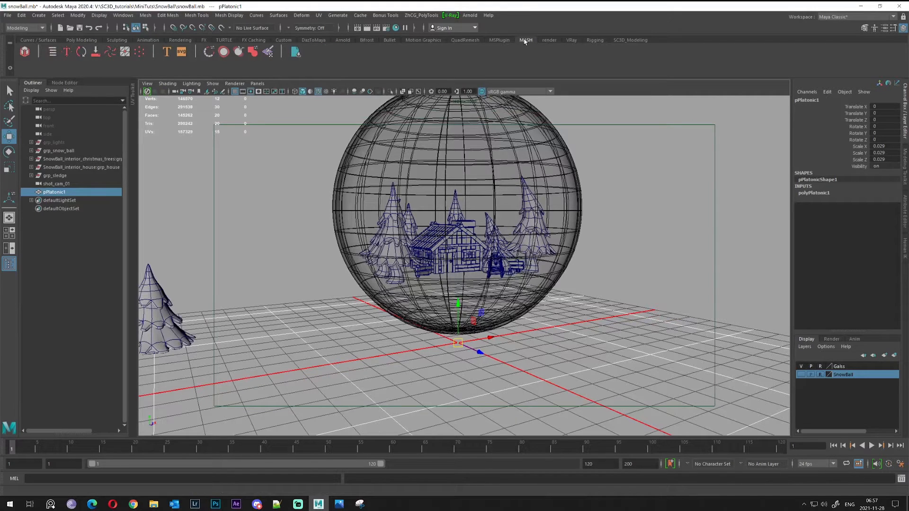
{"action": "left_click", "coordinate": [26, 28]}
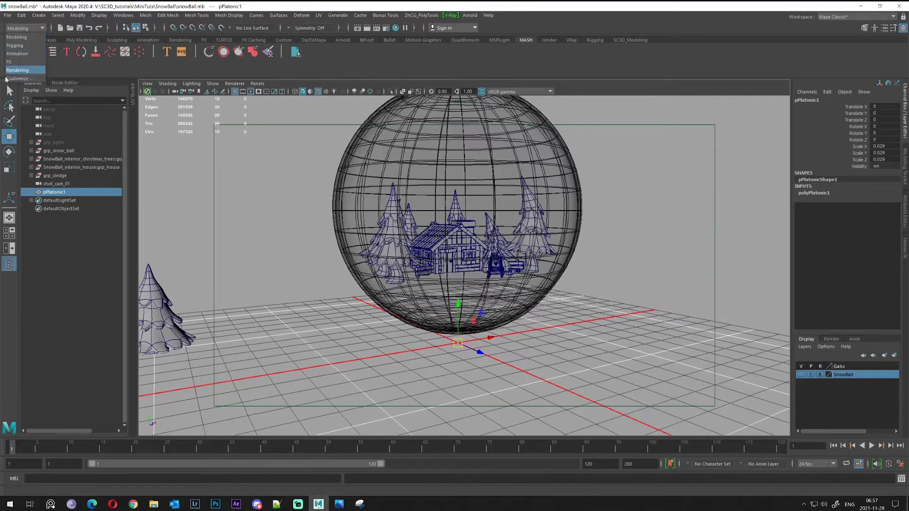
{"action": "left_click", "coordinate": [21, 71]}
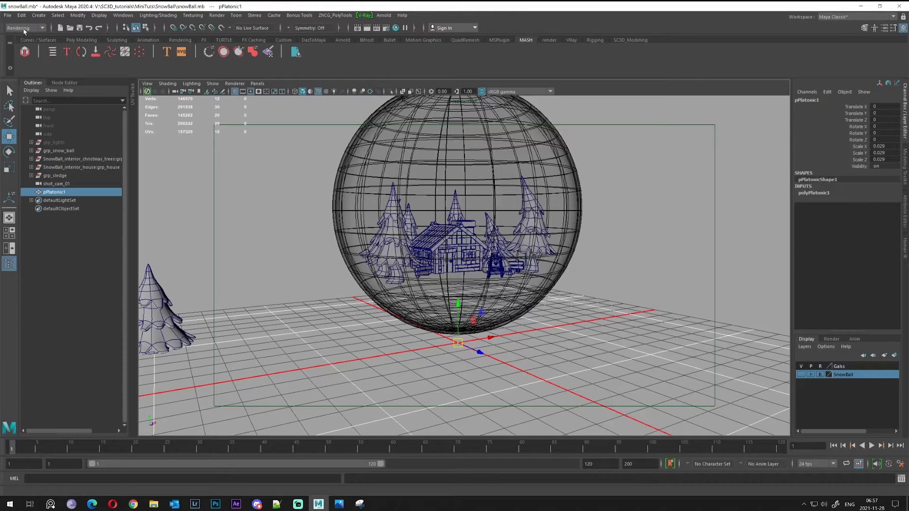
{"action": "left_click", "coordinate": [23, 30]}
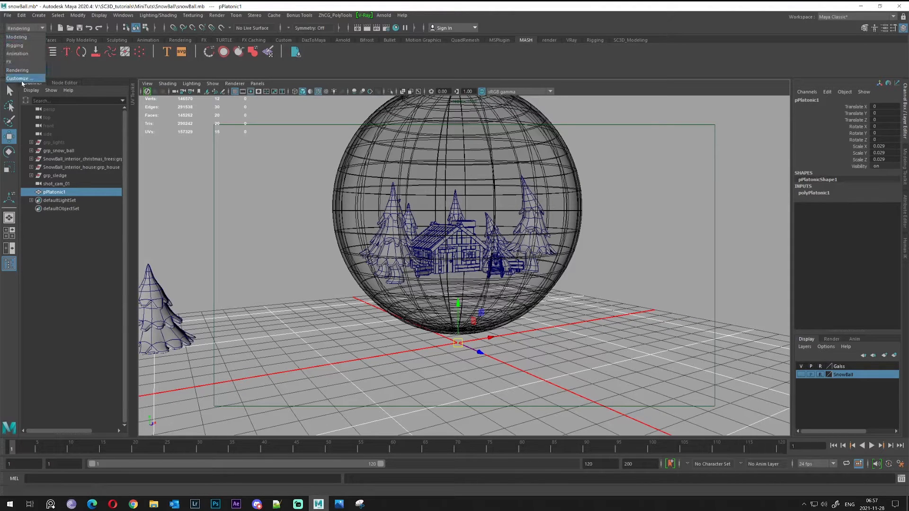
{"action": "left_click", "coordinate": [19, 62]}
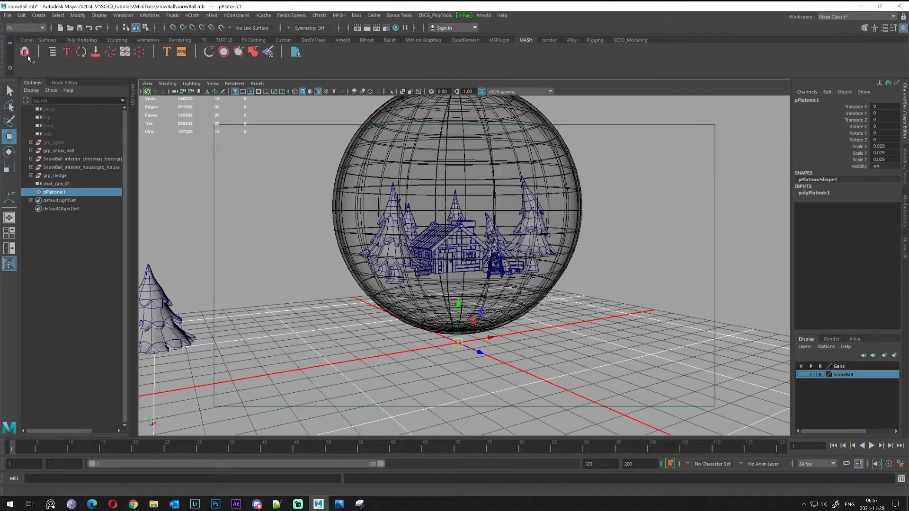
{"action": "left_click", "coordinate": [338, 16]}
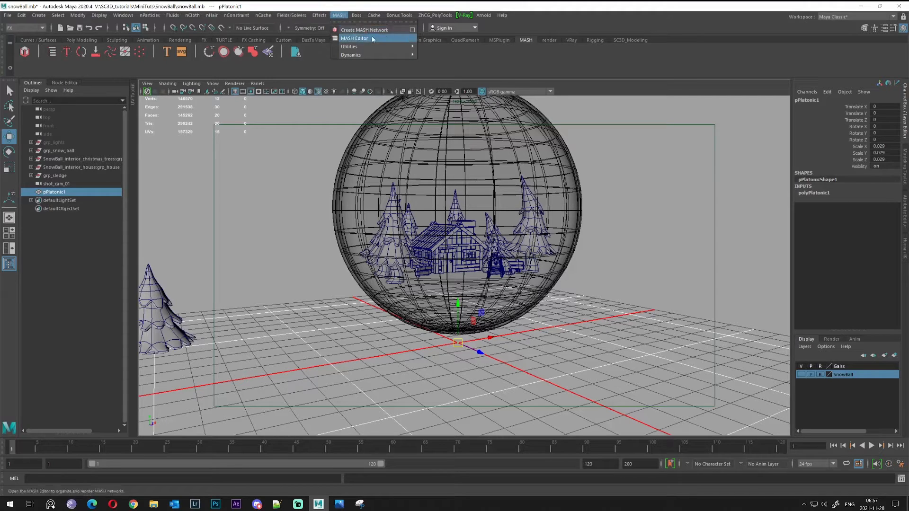
{"action": "left_click", "coordinate": [359, 22]}
{"action": "left_click_drag", "start_coordinate": [359, 15], "coordinate": [264, 111]}
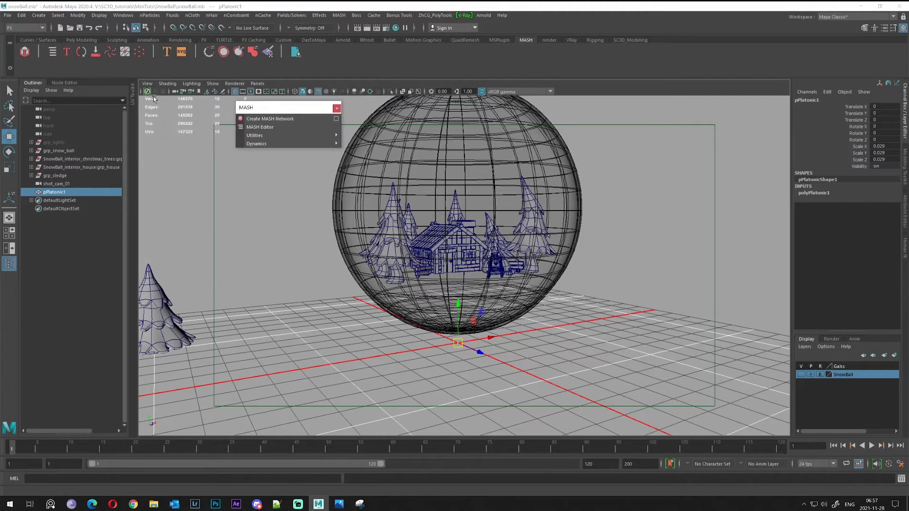
{"action": "left_click", "coordinate": [337, 108]}
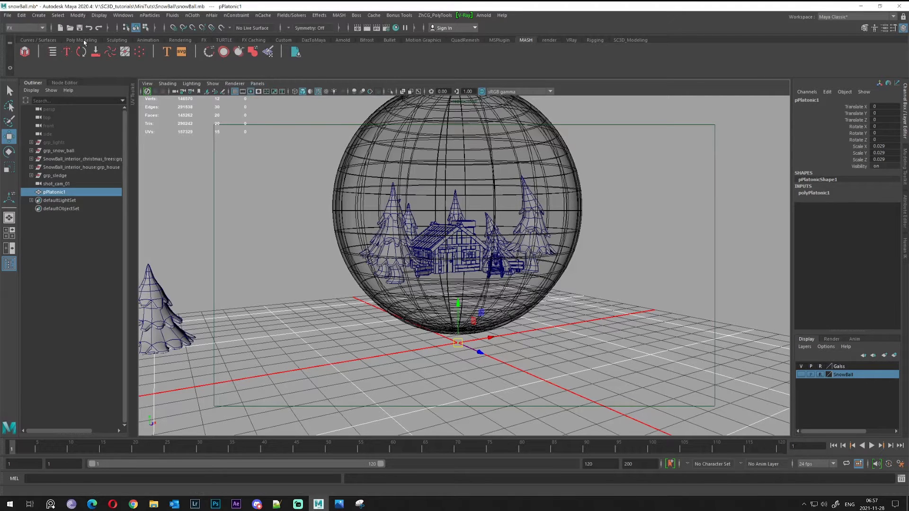
{"action": "left_click", "coordinate": [42, 28]}
{"action": "left_click", "coordinate": [23, 34]}
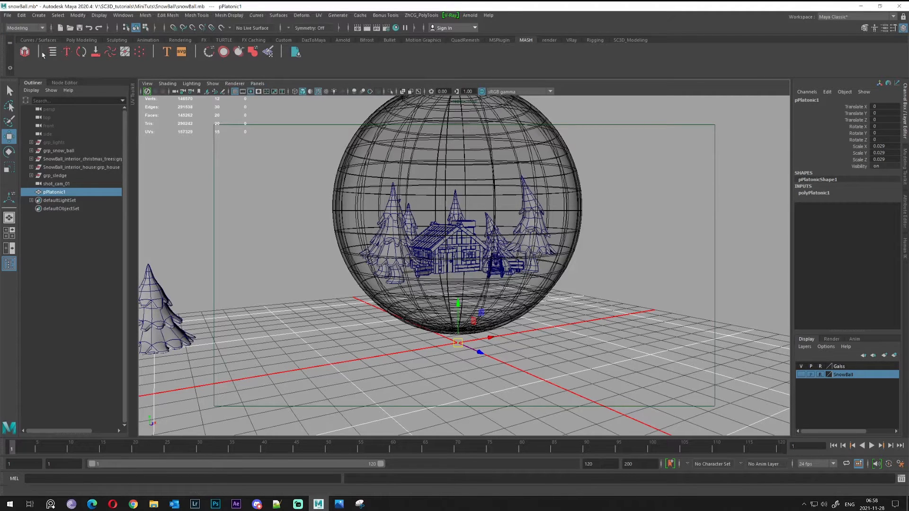
{"action": "left_click_drag", "start_coordinate": [240, 149], "coordinate": [263, 165], "text": "alt"}
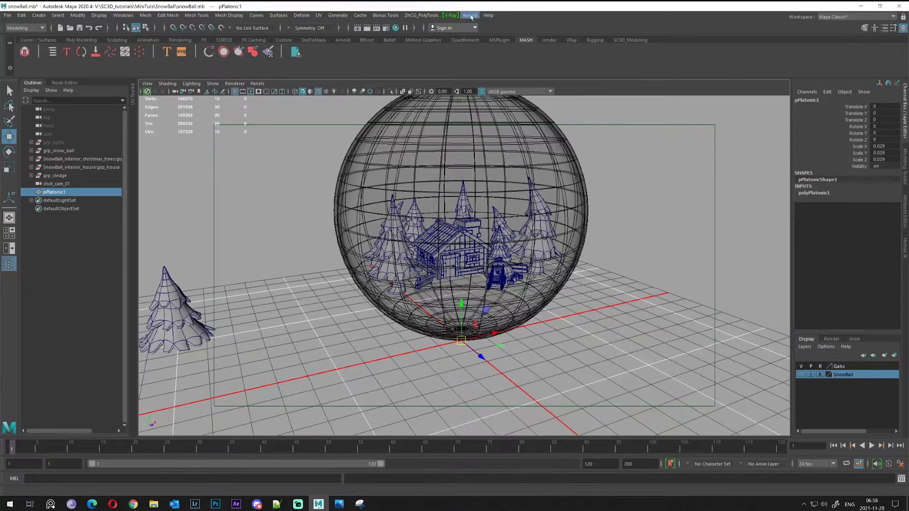
{"action": "left_click", "coordinate": [73, 40]}
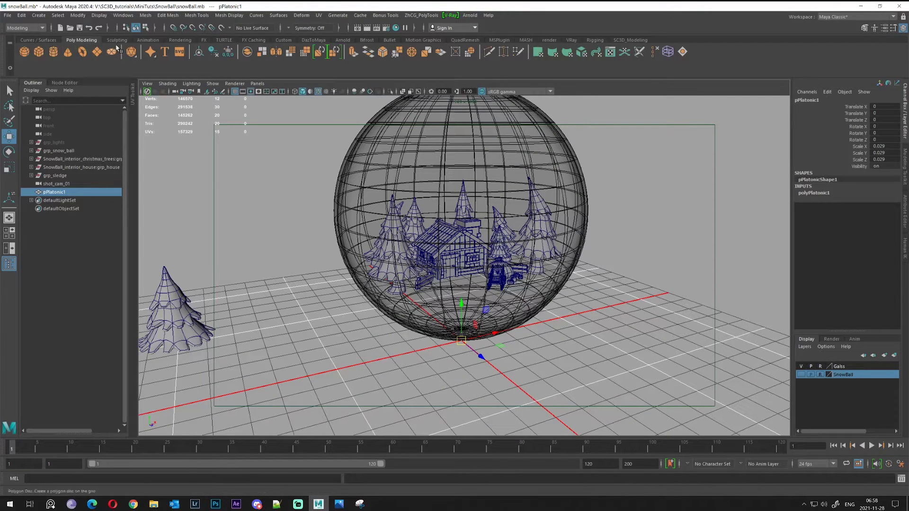
{"action": "left_click_drag", "start_coordinate": [315, 138], "coordinate": [313, 185], "text": "alt"}
{"action": "right_click_drag", "start_coordinate": [312, 185], "coordinate": [321, 187], "text": "alt"}
{"action": "middle_click_drag", "start_coordinate": [321, 187], "coordinate": [335, 186], "text": "alt"}
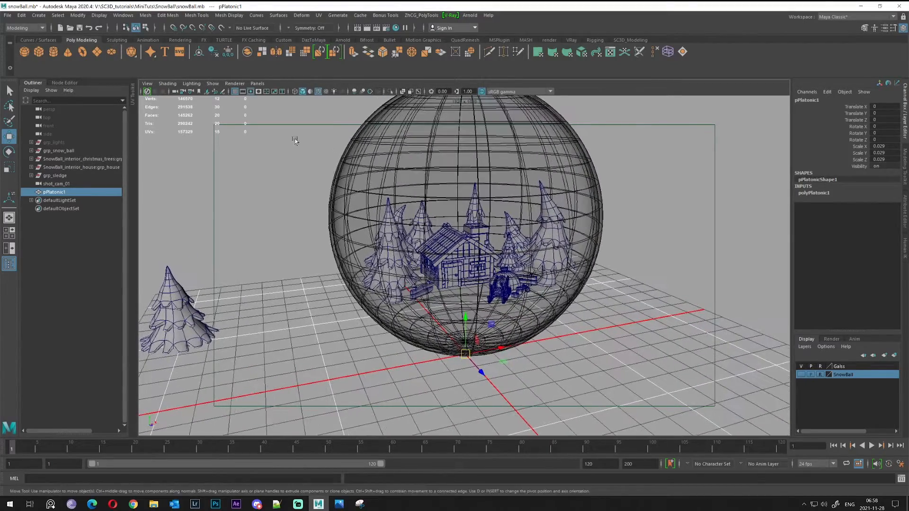
- Create a MASH network from the tiny Platonic solid at the grid origin
{"action": "left_click", "coordinate": [525, 40]}
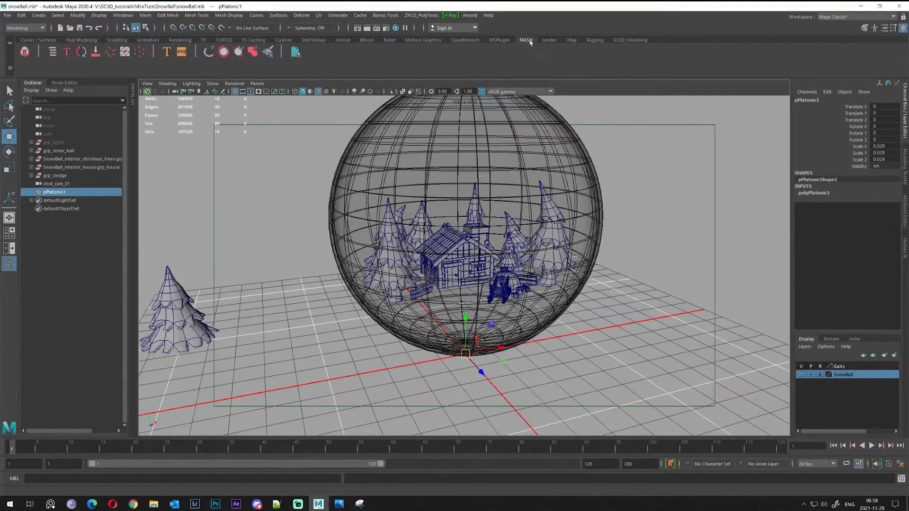
{"action": "left_click_drag", "start_coordinate": [411, 175], "coordinate": [459, 273], "text": "alt"}
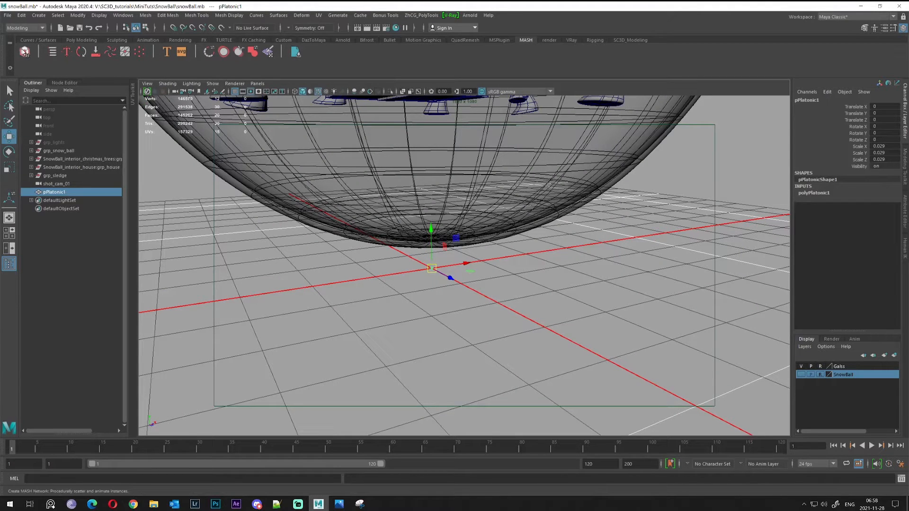
{"action": "left_click", "coordinate": [24, 52]}
{"action": "scroll", "coordinate": [542, 290], "scroll_direction": "down", "scroll_amount": 2}
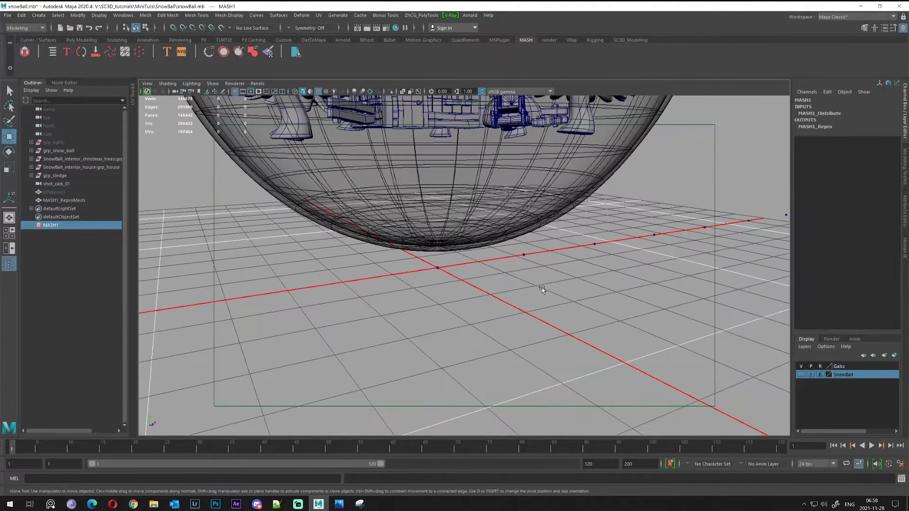
{"action": "left_click_drag", "start_coordinate": [209, 247], "coordinate": [630, 284], "text": "alt"}
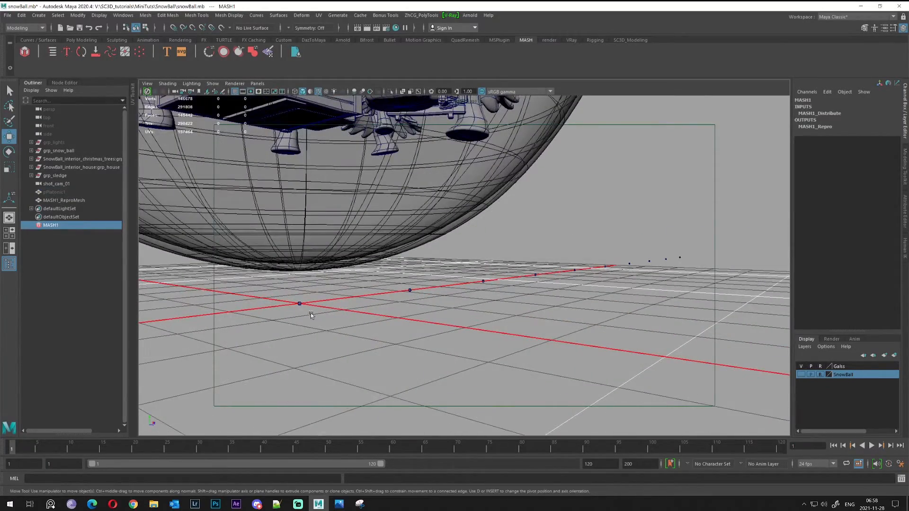
{"action": "left_click_drag", "start_coordinate": [688, 256], "coordinate": [468, 263], "text": "alt"}
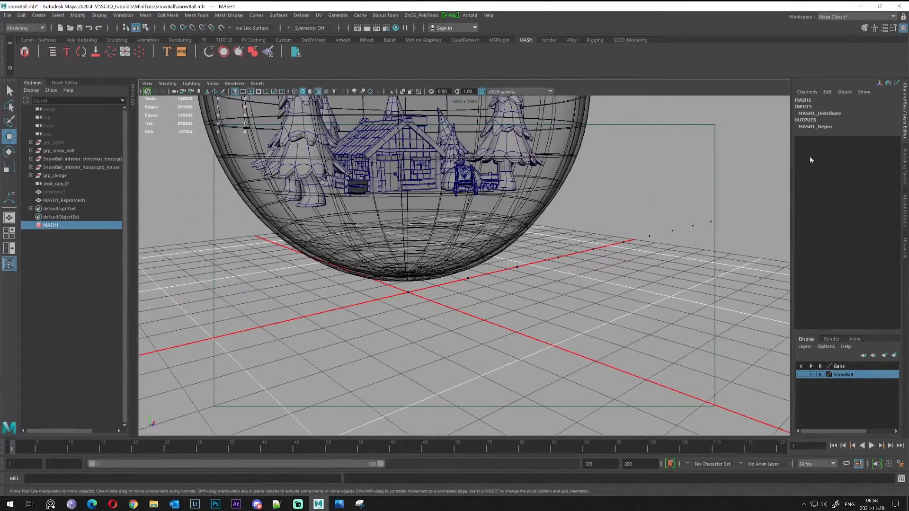
- Show the detailed attributes of the MASH1 network
{"action": "key", "text": "ctrl+a"}
{"action": "left_click_drag", "start_coordinate": [461, 251], "coordinate": [507, 274], "text": "alt"}
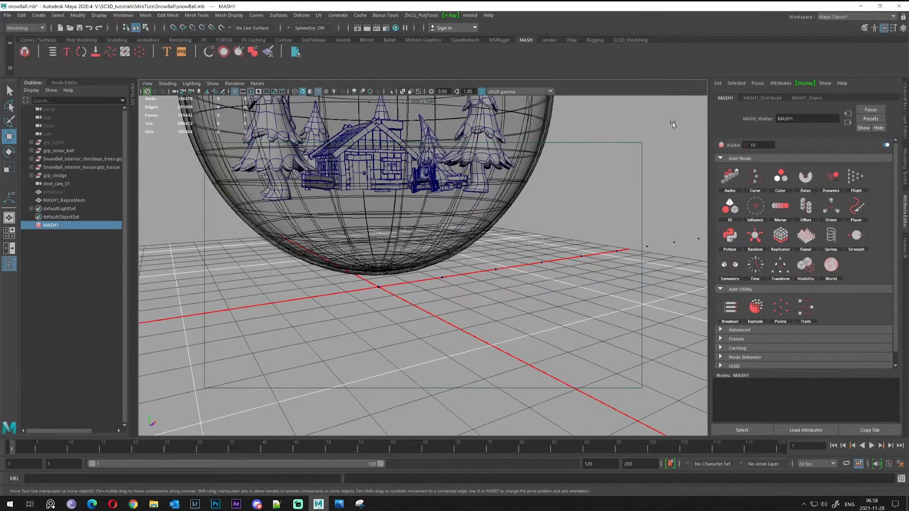
{"action": "left_click_drag", "start_coordinate": [498, 262], "coordinate": [464, 267], "text": "alt"}
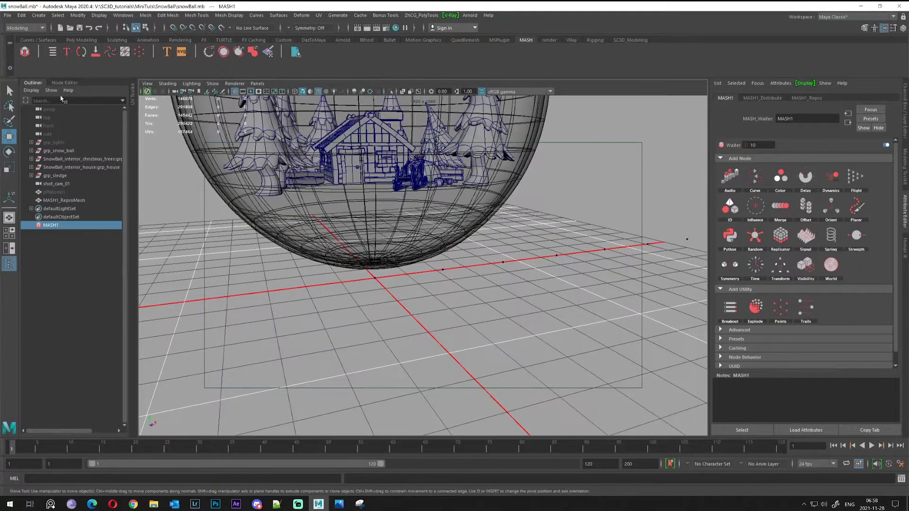
- Open the MASH Editor, review the MASH1 network's commands and the node types it can add, and close the editor
{"action": "left_click", "coordinate": [53, 53]}
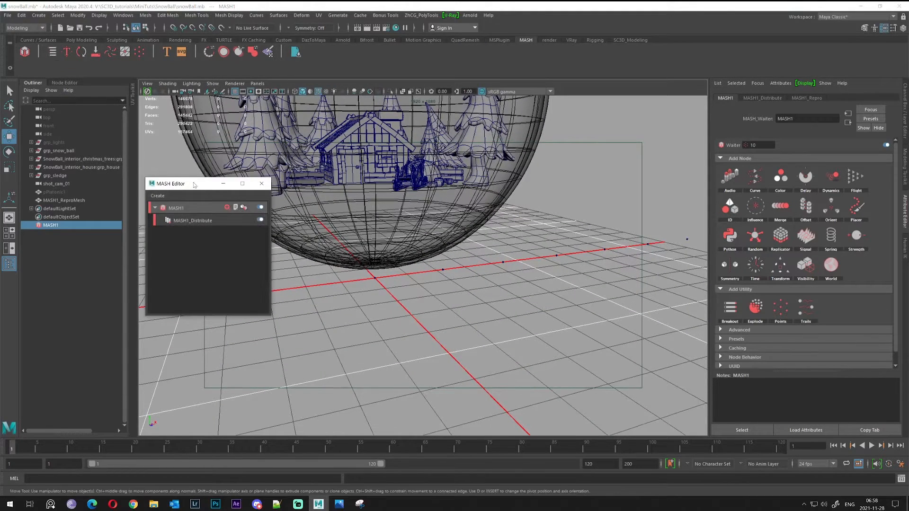
{"action": "left_click_drag", "start_coordinate": [194, 184], "coordinate": [181, 203]}
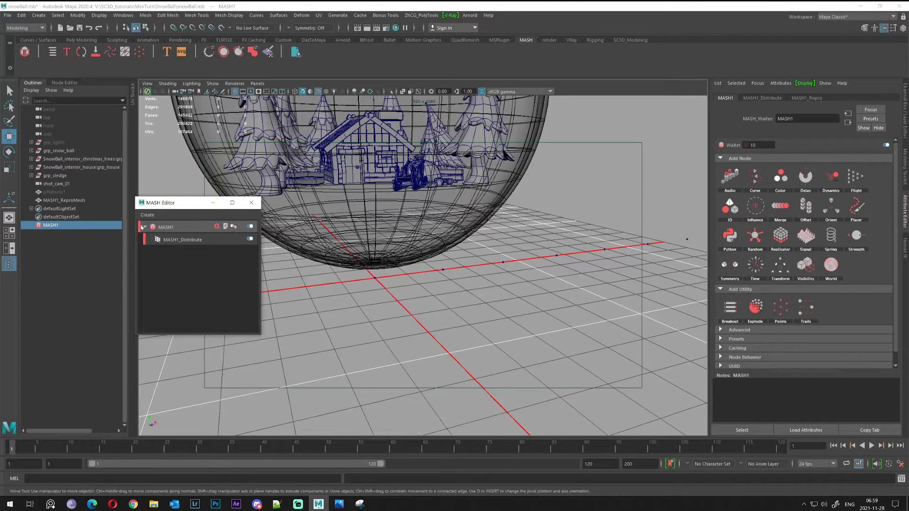
{"action": "right_click", "coordinate": [176, 230]}
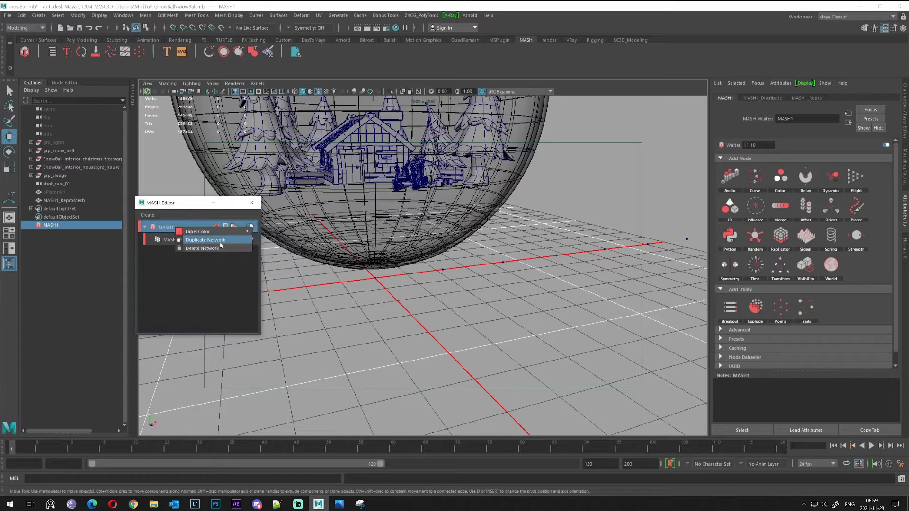
{"action": "left_click", "coordinate": [184, 280]}
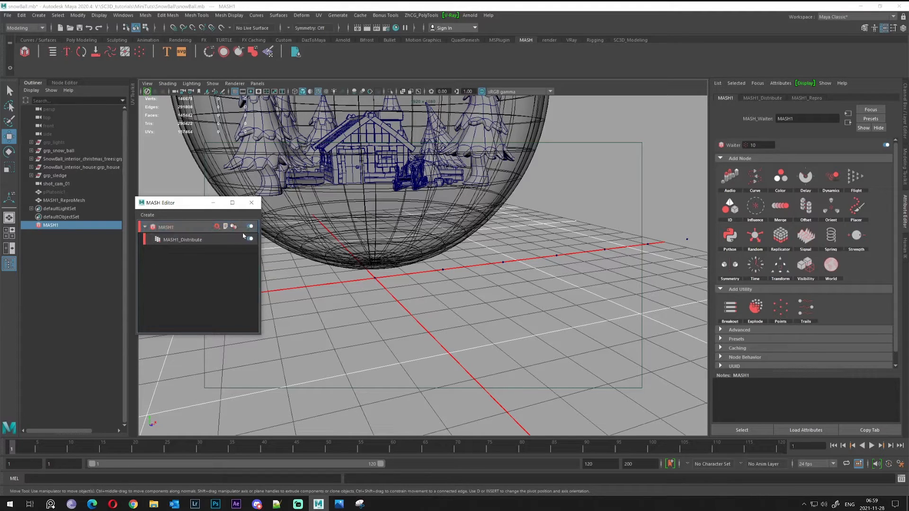
{"action": "right_click", "coordinate": [189, 225]}
{"action": "left_click", "coordinate": [189, 278]}
{"action": "left_click", "coordinate": [217, 228]}
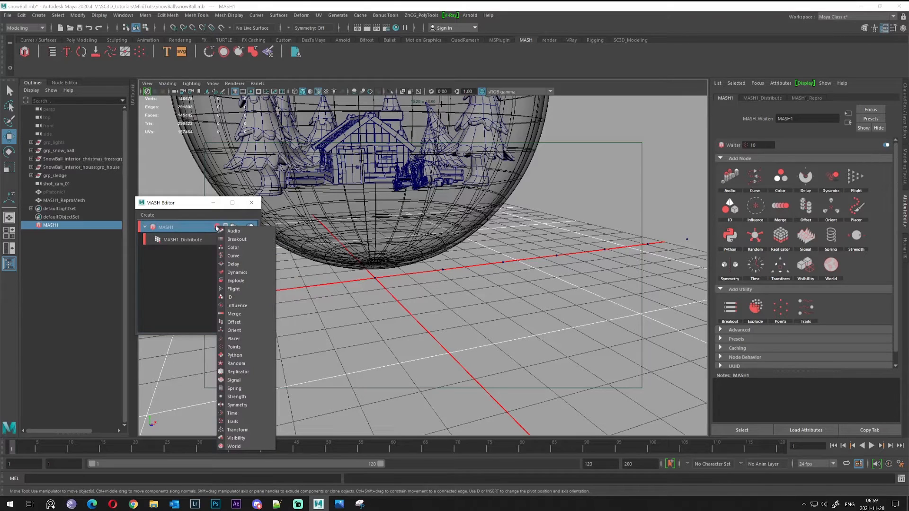
{"action": "left_click", "coordinate": [226, 226]}
{"action": "left_click", "coordinate": [218, 228]}
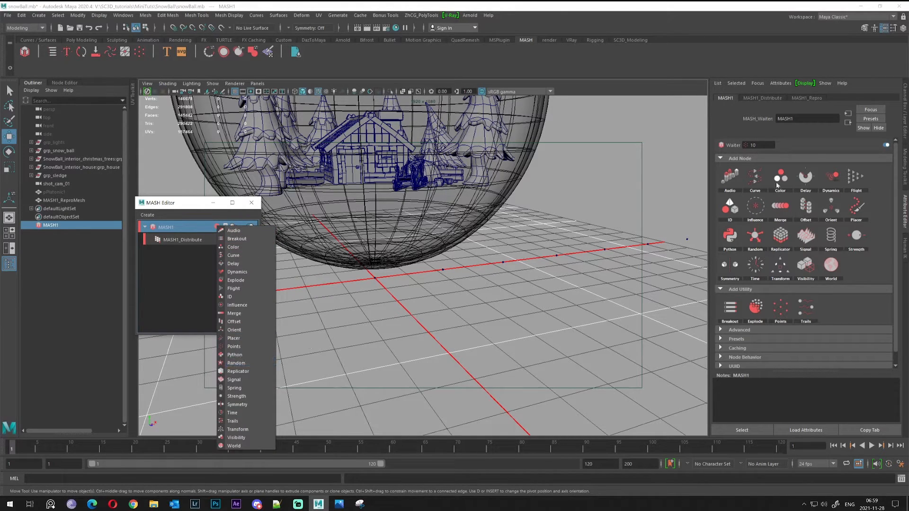
{"action": "left_click", "coordinate": [167, 256]}
{"action": "left_click_drag", "start_coordinate": [165, 203], "coordinate": [182, 210]}
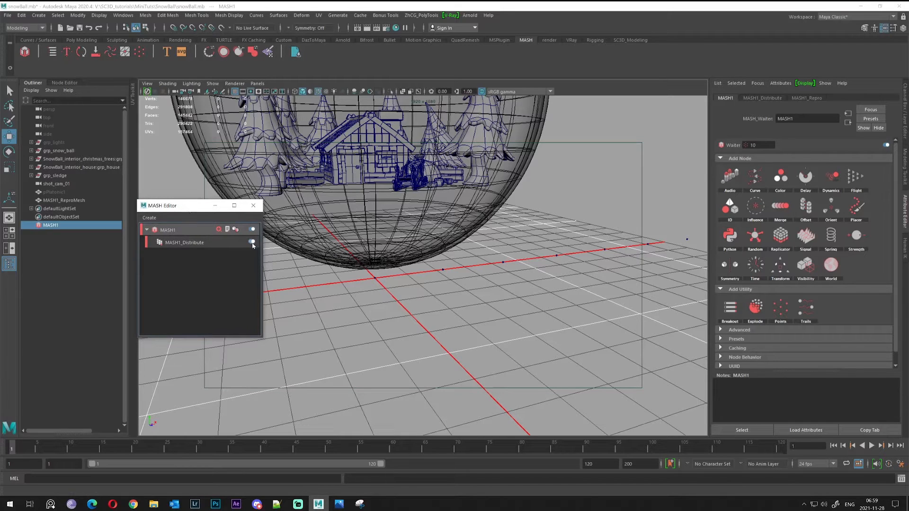
{"action": "mouse_move", "coordinate": [180, 205]}
{"action": "left_mouse_down"}
{"action": "mouse_move", "coordinate": [193, 300]}
{"action": "mouse_move", "coordinate": [169, 230]}
{"action": "mouse_move", "coordinate": [182, 223]}
{"action": "left_mouse_up"}
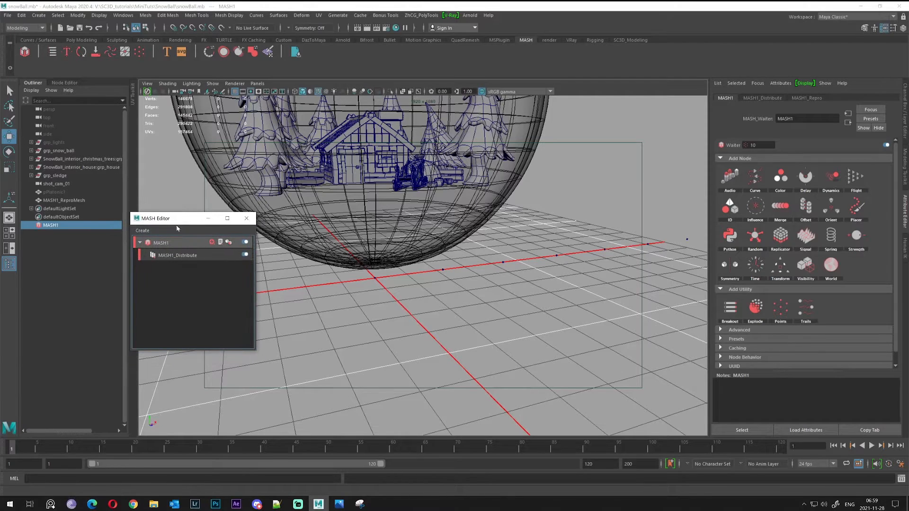
{"action": "left_click", "coordinate": [246, 219]}
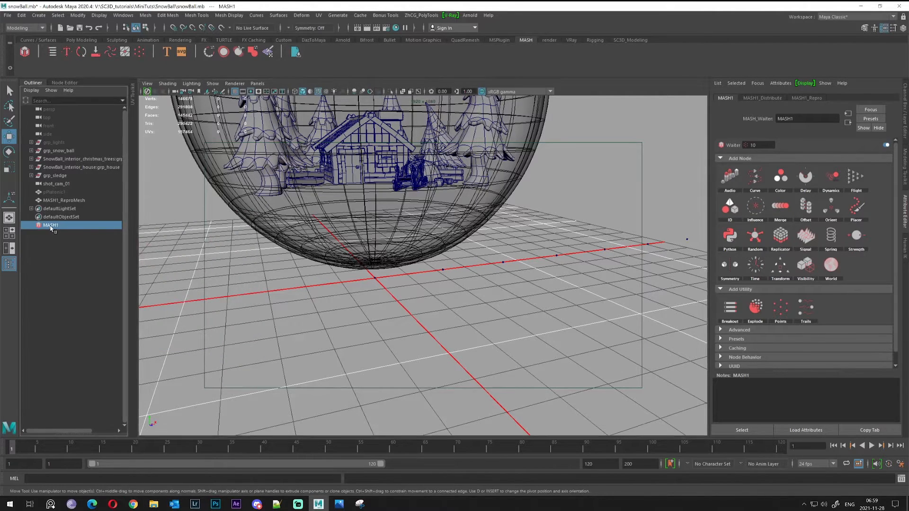
- Set the MASH1_Distribute node's distribution type to Grid
{"action": "left_click", "coordinate": [762, 98]}
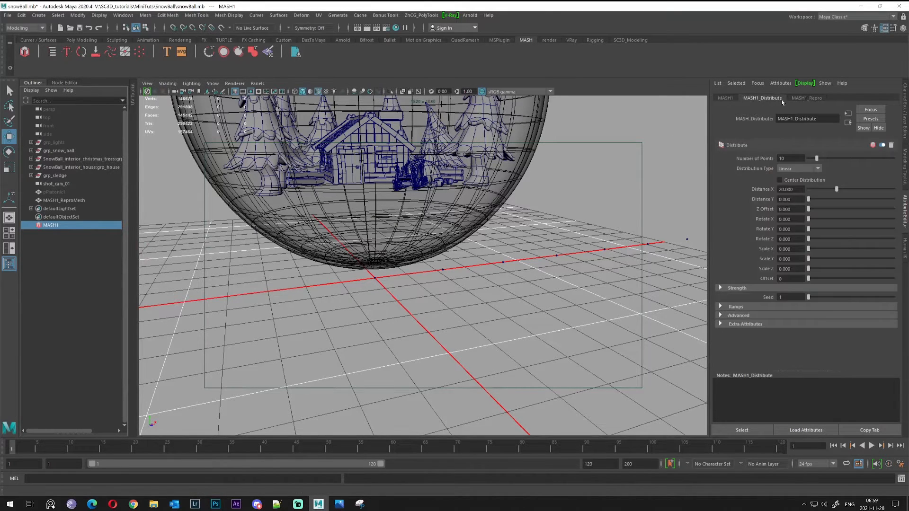
{"action": "left_click", "coordinate": [796, 169]}
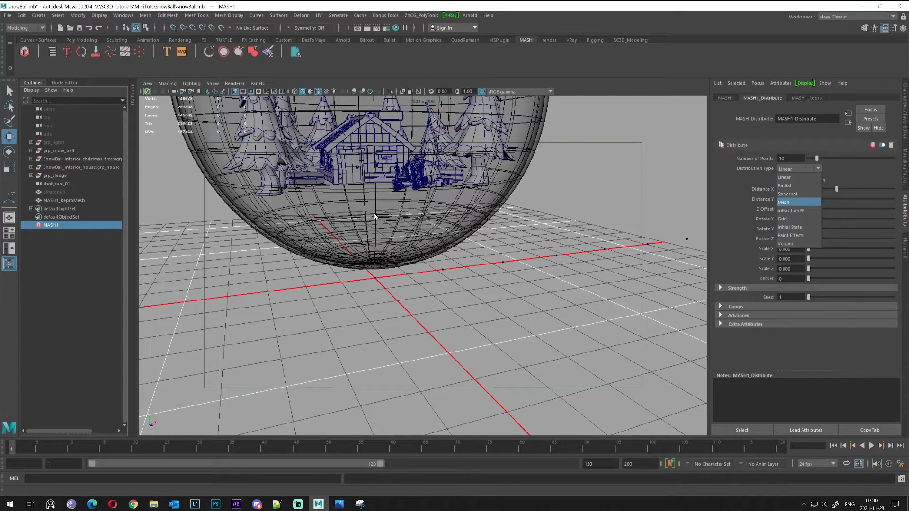
{"action": "left_click", "coordinate": [783, 219]}
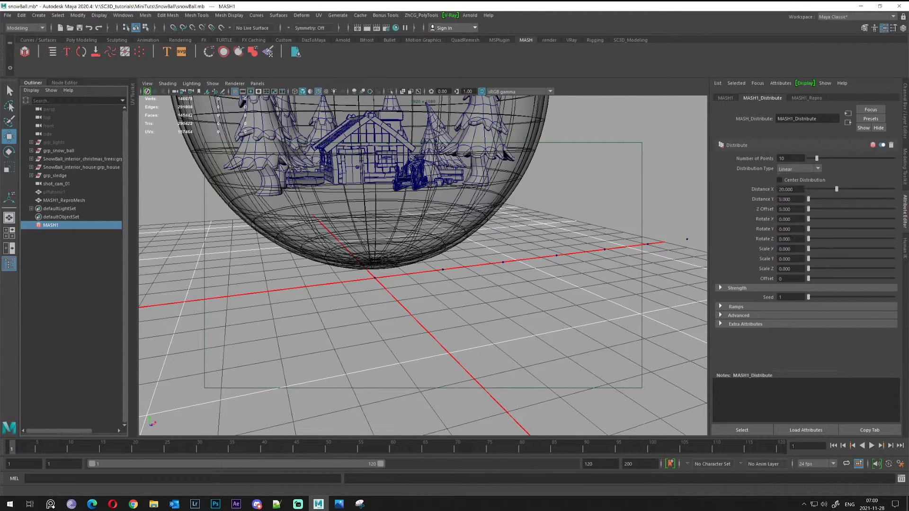
{"action": "mouse_move", "coordinate": [455, 266]}
{"action": "left_mouse_down", "text": "alt"}
{"action": "mouse_move", "coordinate": [417, 262]}
{"action": "mouse_move", "coordinate": [447, 263]}
{"action": "left_mouse_up", "text": "alt"}
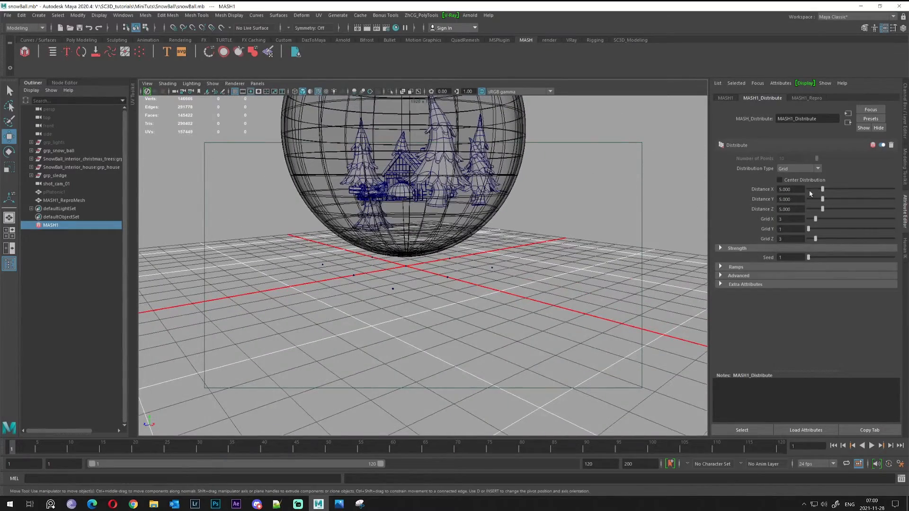
- Try grid distances of about 6.471 in X, 4.706 in Y and 5.441 in Z on the Distribute node
{"action": "left_click_drag", "start_coordinate": [837, 191], "coordinate": [824, 210]}
{"action": "left_click_drag", "start_coordinate": [473, 279], "coordinate": [566, 256], "text": "alt"}
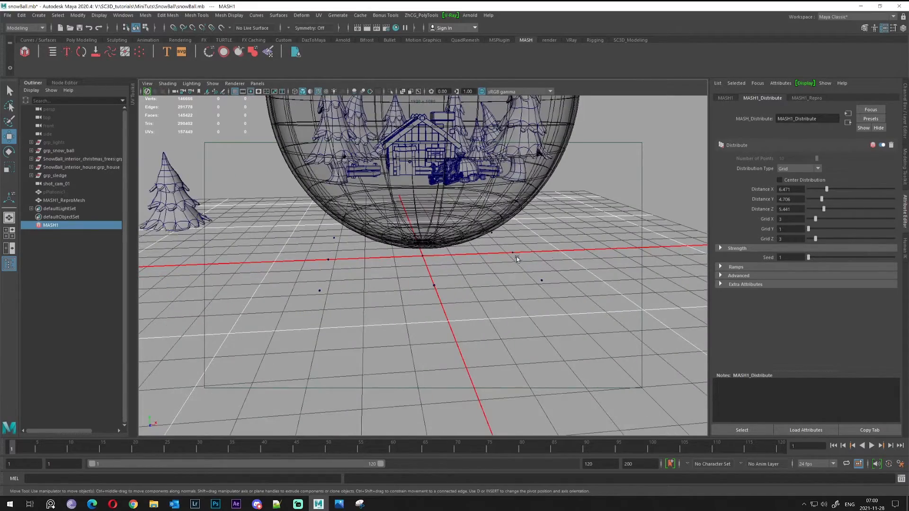
{"action": "left_click_drag", "start_coordinate": [505, 253], "coordinate": [568, 251], "text": "alt"}
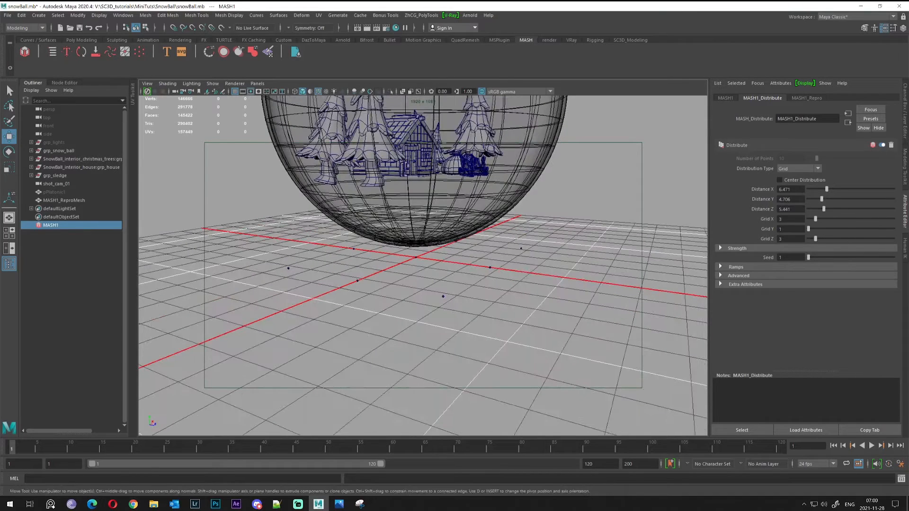
- Set the Distribute node's Distance X, Distance Y and Distance Z to 5
{"action": "left_click", "coordinate": [790, 189]}
{"action": "type", "text": "5"}
{"action": "key", "text": "Tab"}
{"action": "type", "text": "5"}
{"action": "key", "text": "Tab"}
{"action": "left_click_drag", "start_coordinate": [491, 257], "coordinate": [457, 275], "text": "alt"}
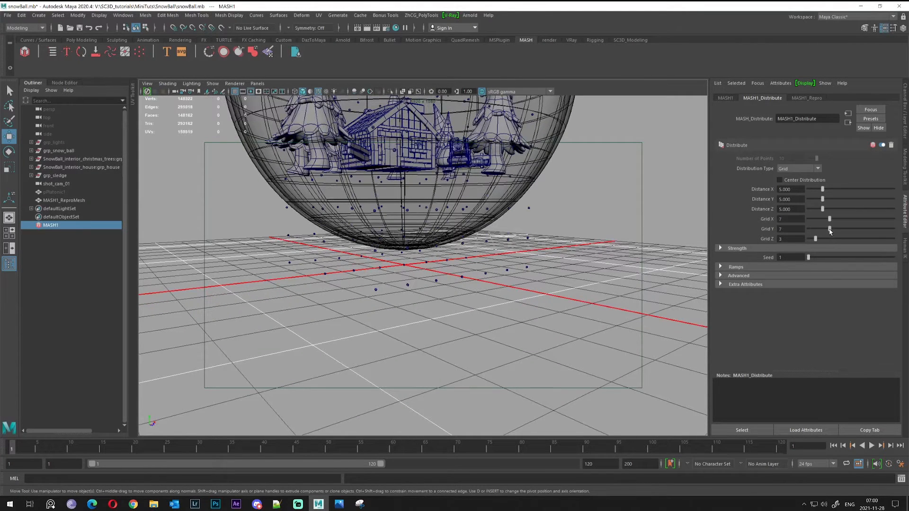
- Set the Distribute node's Grid Z count to 7 and inspect the snow points around the globe
{"action": "left_click_drag", "start_coordinate": [817, 242], "coordinate": [830, 242]}
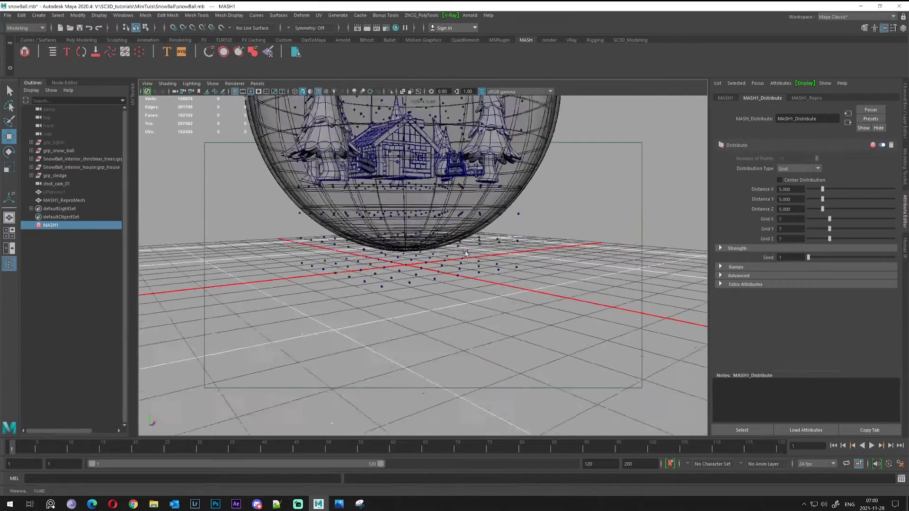
{"action": "left_click_drag", "start_coordinate": [440, 180], "coordinate": [378, 250], "text": "alt"}
{"action": "right_click_drag", "start_coordinate": [378, 250], "coordinate": [534, 287], "text": "alt"}
- Change the Distribute node's distribution type to Spherical and inspect the points around the globe
{"action": "left_click", "coordinate": [801, 169]}
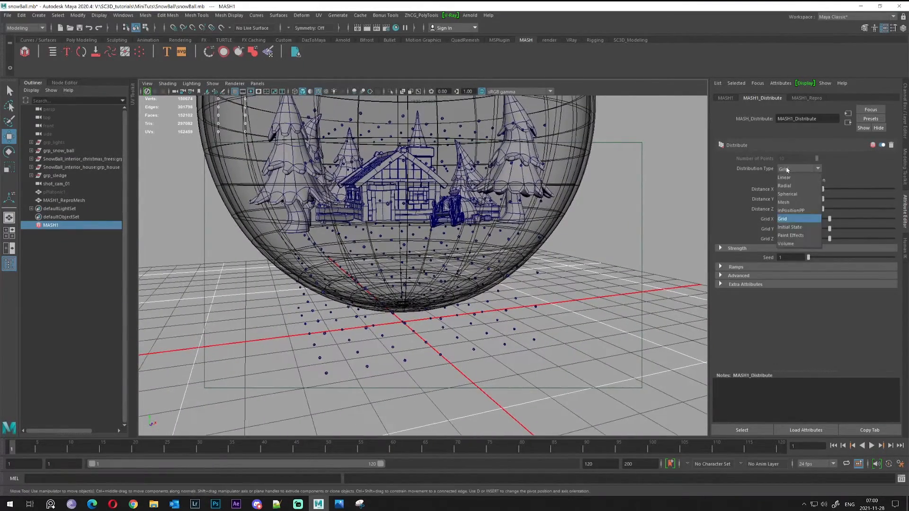
{"action": "left_click", "coordinate": [799, 195]}
{"action": "right_click_drag", "start_coordinate": [511, 265], "coordinate": [473, 266], "text": "alt"}
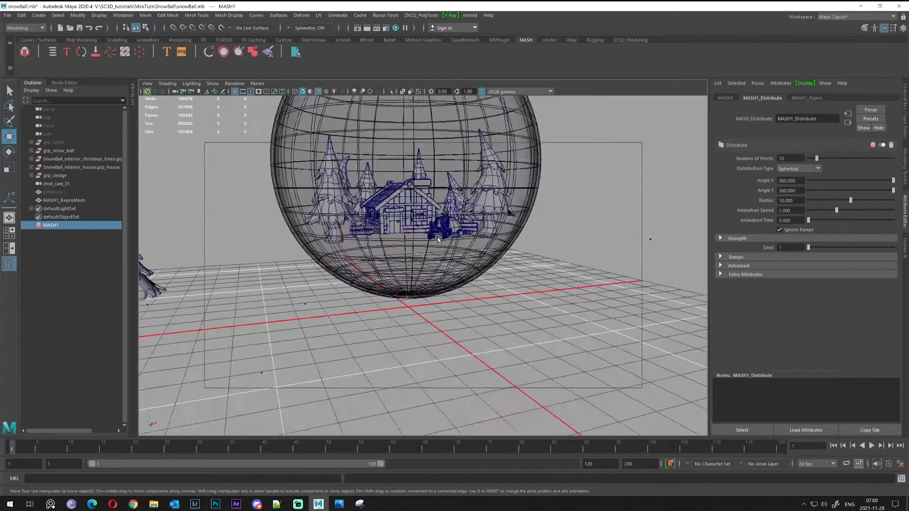
{"action": "mouse_move", "coordinate": [473, 266]}
{"action": "left_mouse_down", "text": "alt"}
{"action": "mouse_move", "coordinate": [450, 254]}
{"action": "mouse_move", "coordinate": [480, 255]}
{"action": "left_mouse_up", "text": "alt"}
{"action": "right_click_drag", "start_coordinate": [480, 256], "coordinate": [339, 207], "text": "alt"}
{"action": "left_click_drag", "start_coordinate": [339, 207], "coordinate": [342, 246], "text": "alt"}
{"action": "right_click_drag", "start_coordinate": [342, 246], "coordinate": [386, 280], "text": "alt"}
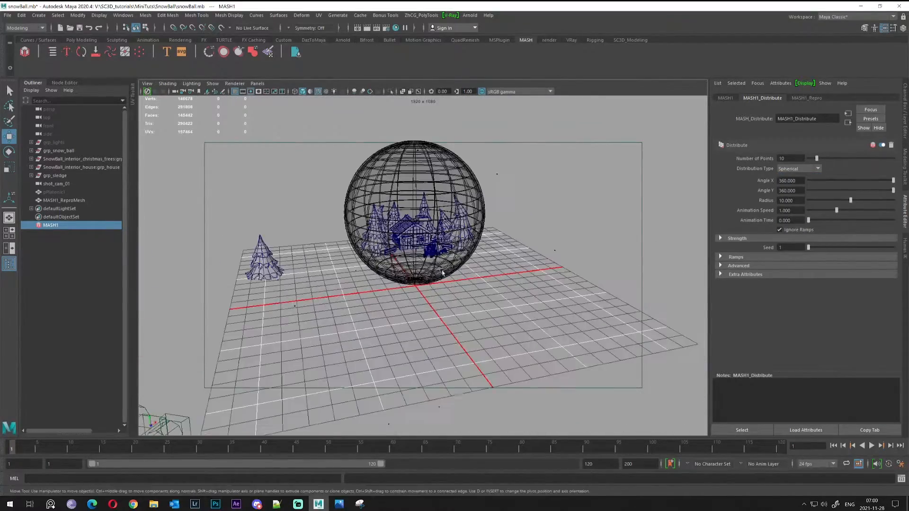
{"action": "left_click_drag", "start_coordinate": [386, 279], "coordinate": [436, 229], "text": "alt"}
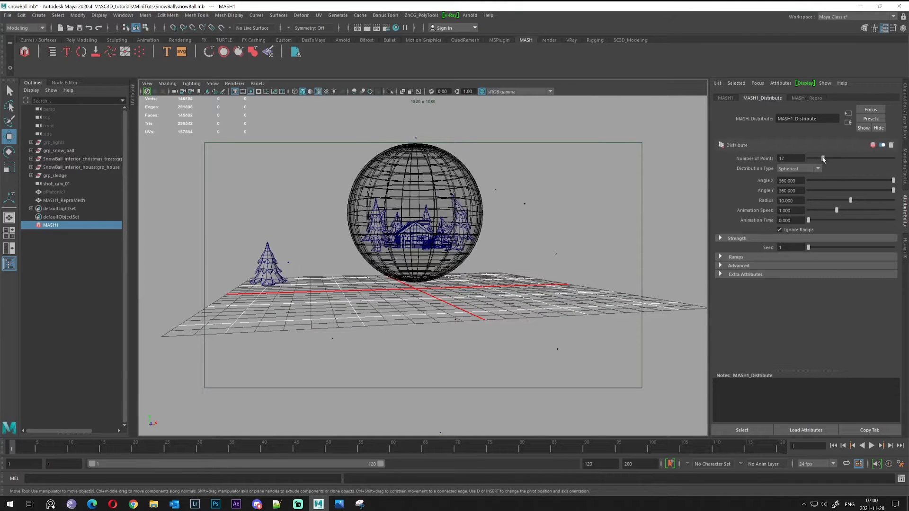
- Set the Distribute node's Number of Points to 500 and inspect the spherical cloud
{"action": "left_click_drag", "start_coordinate": [868, 159], "coordinate": [898, 161]}
{"action": "double_click", "coordinate": [786, 158]}
{"action": "left_click_drag", "start_coordinate": [446, 261], "coordinate": [386, 248], "text": "alt"}
{"action": "left_click_drag", "start_coordinate": [280, 274], "coordinate": [393, 381], "text": "alt"}
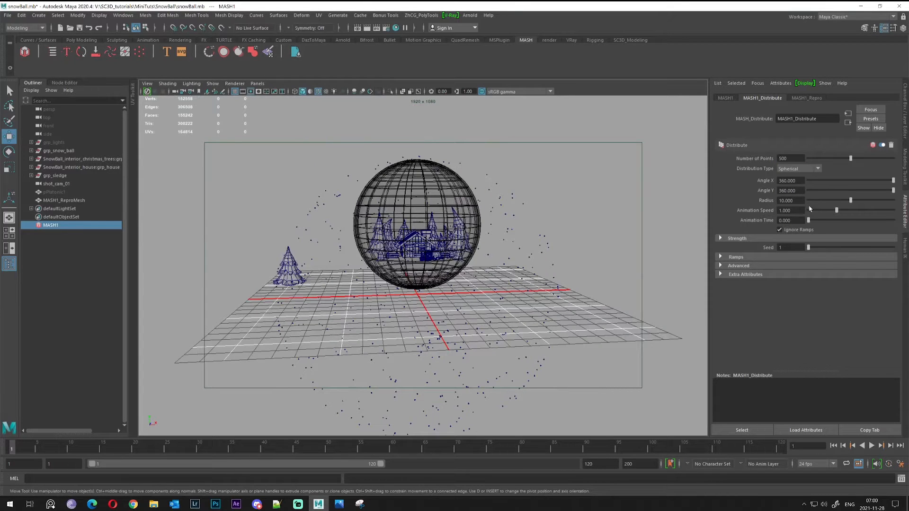
- Try Radius values of about 4.314 and 5.196 for the spherical distribution against the glass size
{"action": "left_click_drag", "start_coordinate": [851, 201], "coordinate": [827, 200]}
{"action": "scroll", "coordinate": [559, 251], "scroll_direction": "up", "scroll_amount": 4}
{"action": "mouse_move", "coordinate": [549, 253]}
{"action": "left_mouse_down", "text": "alt"}
{"action": "mouse_move", "coordinate": [492, 251]}
{"action": "mouse_move", "coordinate": [552, 234]}
{"action": "mouse_move", "coordinate": [561, 243]}
{"action": "left_mouse_up", "text": "alt"}
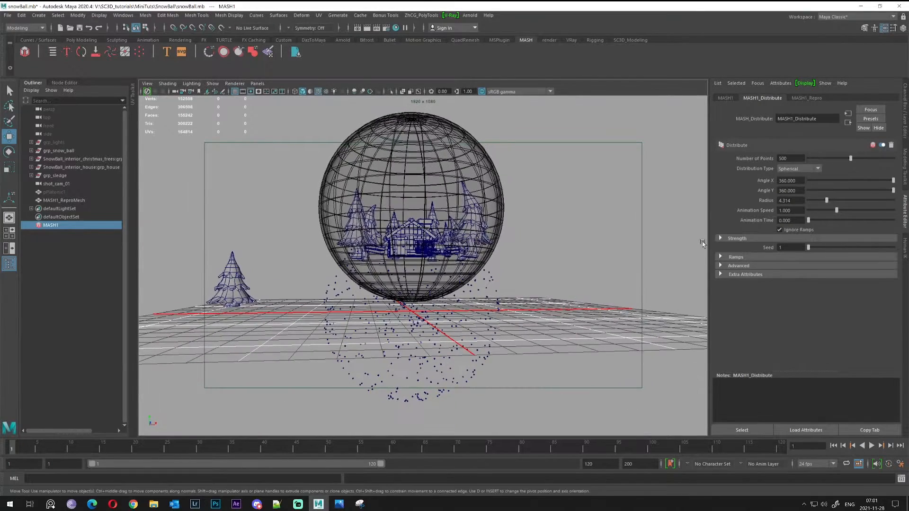
{"action": "left_click_drag", "start_coordinate": [827, 200], "coordinate": [830, 200]}
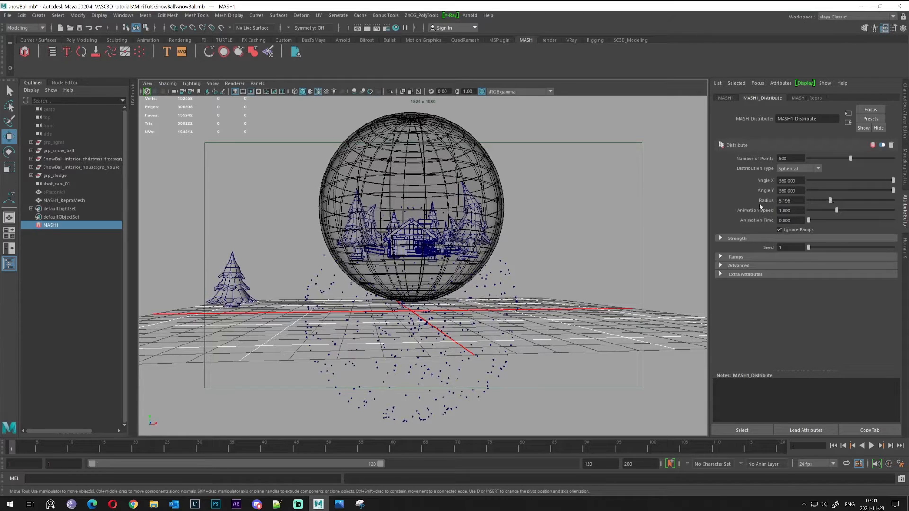
- Make the Galss layer's objects selectable and move the glass sphere down to a Translate Y of about -5.119, over the point cloud
{"action": "key", "text": "ctrl+a"}
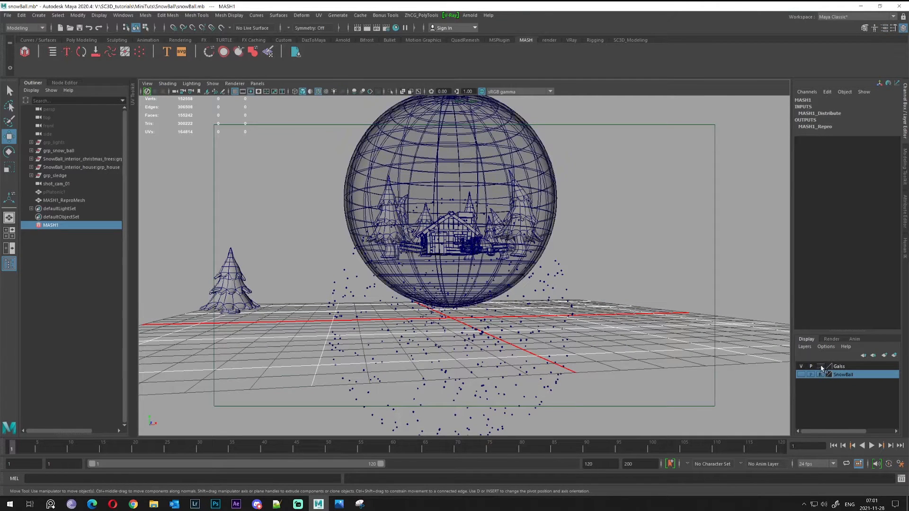
{"action": "left_click_drag", "start_coordinate": [587, 251], "coordinate": [552, 249], "text": "alt"}
{"action": "left_click", "coordinate": [530, 159]}
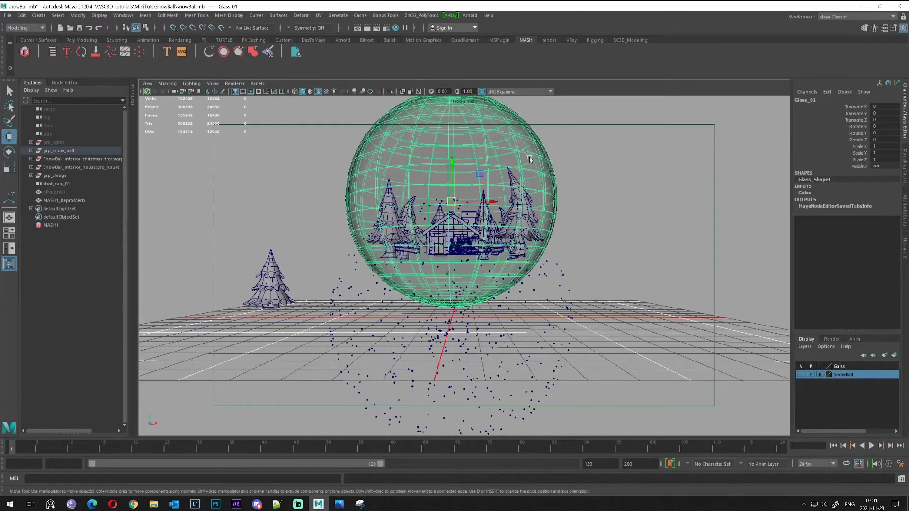
{"action": "left_click_drag", "start_coordinate": [496, 236], "coordinate": [520, 240], "text": "alt"}
{"action": "middle_click_drag", "start_coordinate": [519, 240], "coordinate": [517, 219], "text": "alt"}
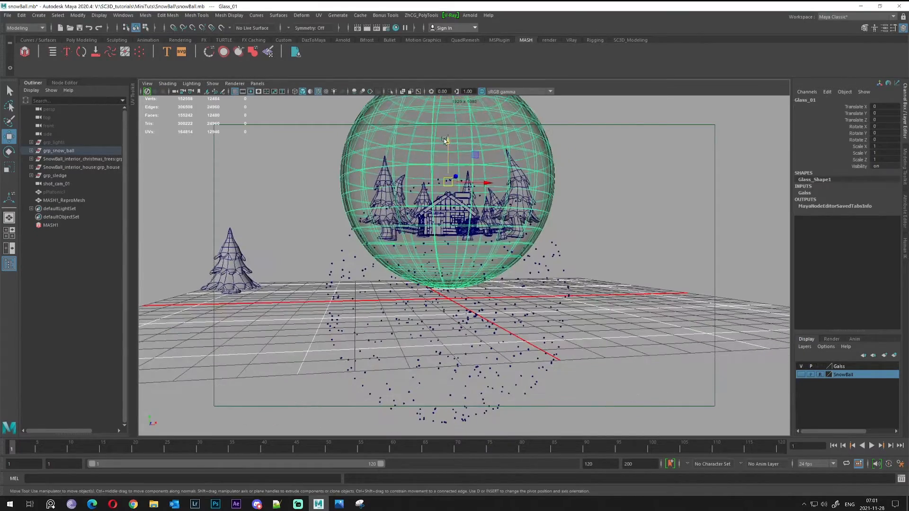
{"action": "left_click_drag", "start_coordinate": [447, 140], "coordinate": [510, 219]}
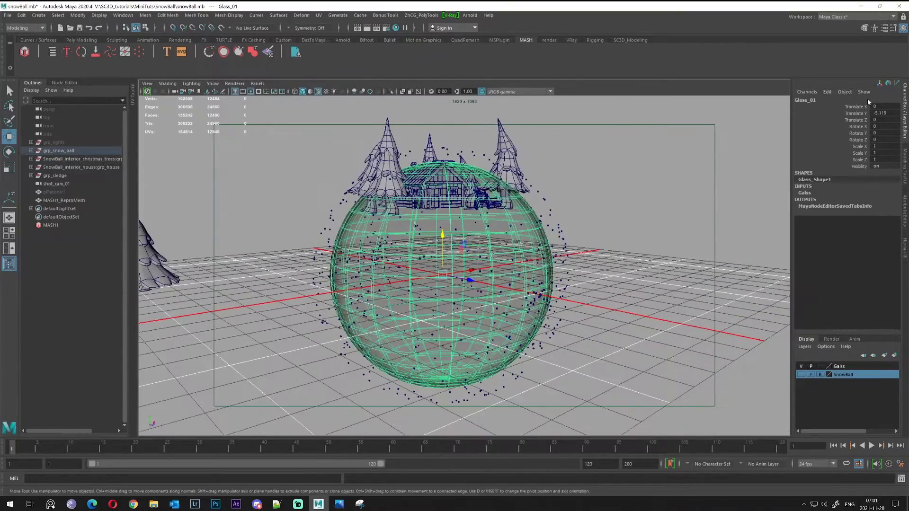
{"action": "left_click_drag", "start_coordinate": [459, 259], "coordinate": [412, 226], "text": "alt"}
- Reselect the MASH1 network and reduce the spherical distribution's Radius to about 4.314 while comparing it with the glass
{"action": "left_click", "coordinate": [52, 226]}
{"action": "key", "text": "ctrl+a"}
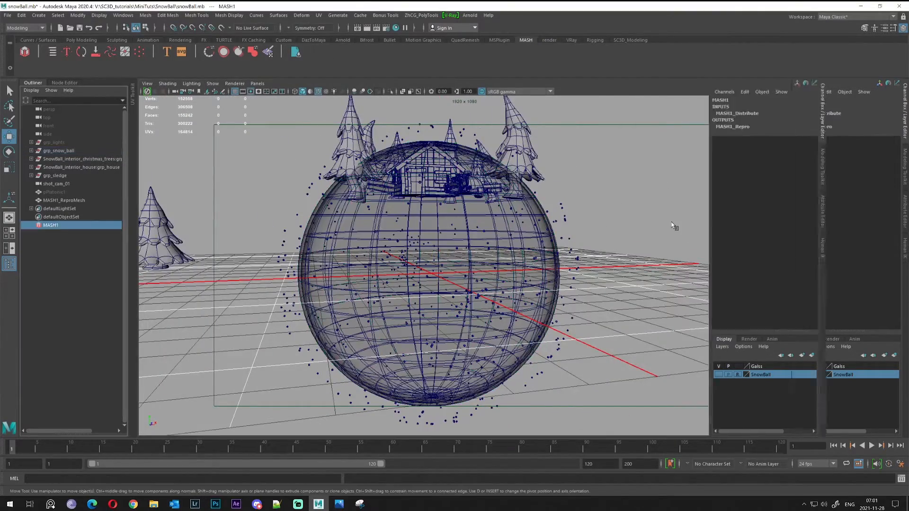
{"action": "left_click_drag", "start_coordinate": [378, 261], "coordinate": [426, 251], "text": "alt"}
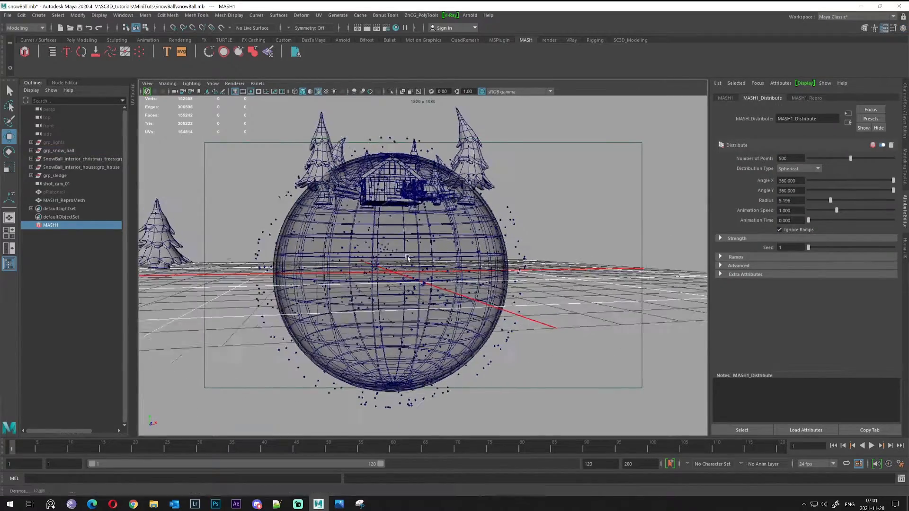
{"action": "right_click_drag", "start_coordinate": [427, 251], "coordinate": [477, 239], "text": "alt"}
{"action": "left_click_drag", "start_coordinate": [425, 233], "coordinate": [673, 248], "text": "alt"}
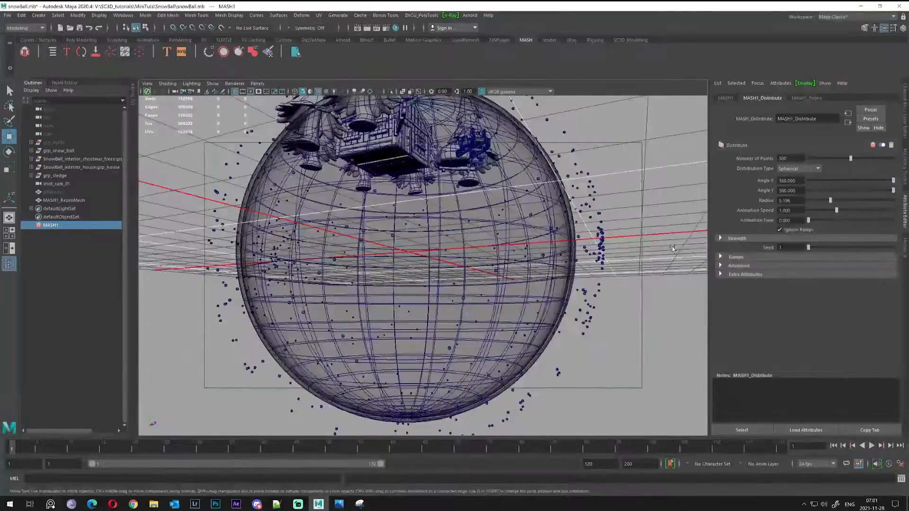
{"action": "left_click_drag", "start_coordinate": [831, 201], "coordinate": [827, 200]}
{"action": "left_click_drag", "start_coordinate": [458, 215], "coordinate": [312, 237], "text": "alt"}
{"action": "right_click_drag", "start_coordinate": [313, 237], "coordinate": [420, 211], "text": "alt"}
{"action": "left_click_drag", "start_coordinate": [421, 211], "coordinate": [421, 218], "text": "alt"}
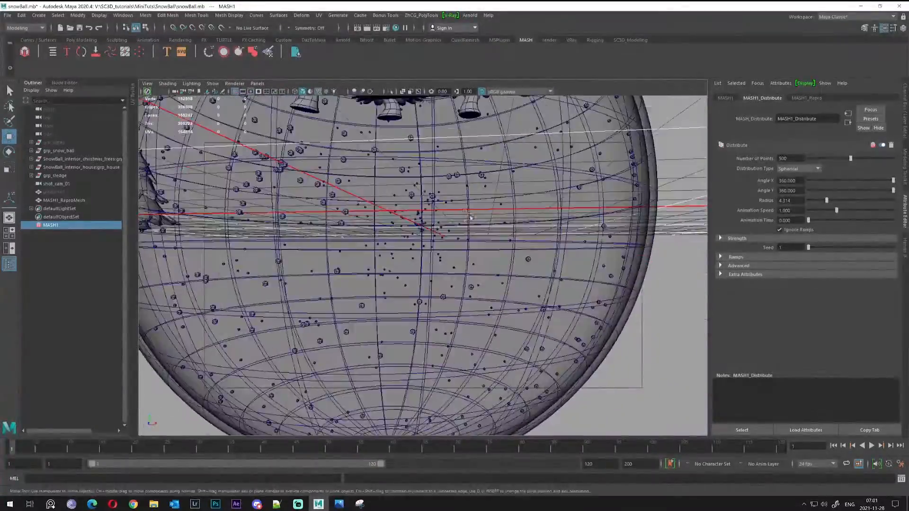
- Set the Distribute node's Radius to 4.2 and check the points against the glass from several sides
{"action": "right_click_drag", "start_coordinate": [420, 217], "coordinate": [382, 219], "text": "alt"}
{"action": "left_click_drag", "start_coordinate": [383, 219], "coordinate": [386, 236], "text": "alt"}
{"action": "left_click_drag", "start_coordinate": [828, 201], "coordinate": [827, 201]}
{"action": "mouse_move", "coordinate": [539, 222]}
{"action": "left_mouse_down", "text": "alt"}
{"action": "mouse_move", "coordinate": [464, 201]}
{"action": "mouse_move", "coordinate": [528, 211]}
{"action": "left_mouse_up", "text": "alt"}
{"action": "right_click_drag", "start_coordinate": [528, 211], "coordinate": [580, 217], "text": "alt"}
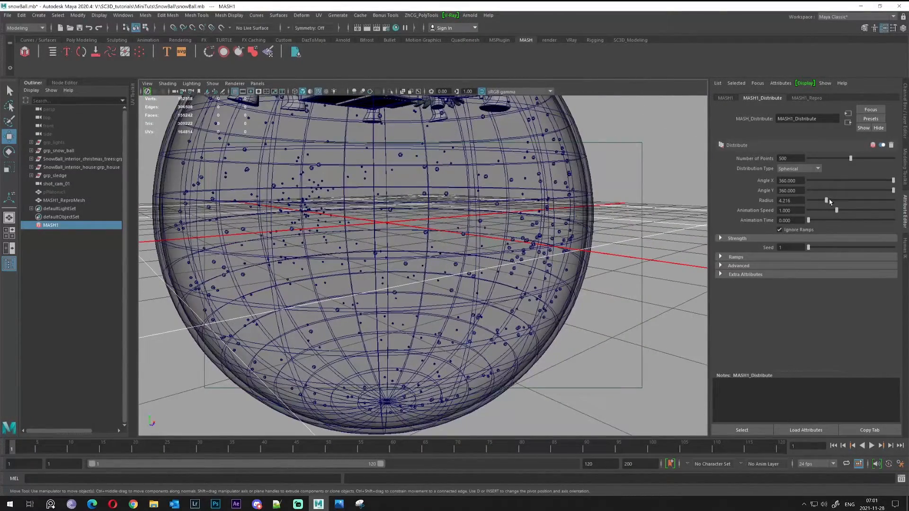
{"action": "double_click", "coordinate": [790, 201]}
{"action": "type", "text": "4.2"}
{"action": "key", "text": "Return"}
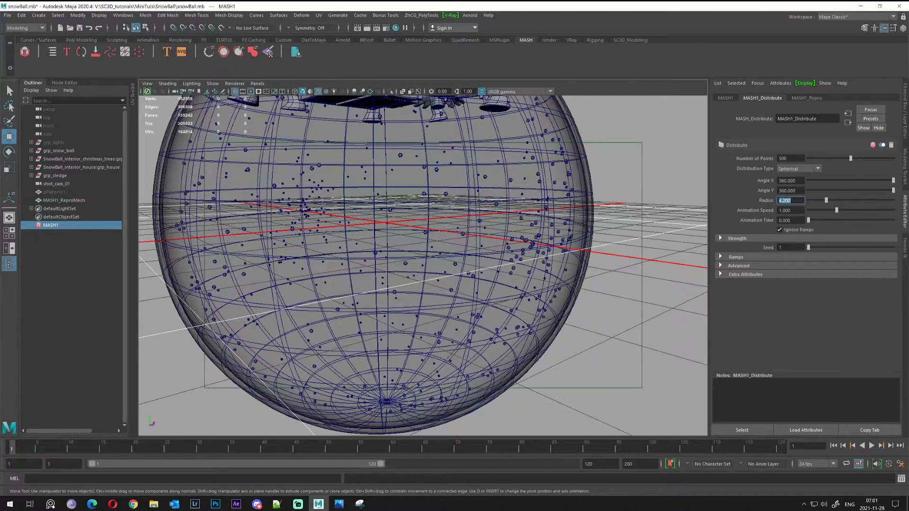
{"action": "left_click_drag", "start_coordinate": [454, 234], "coordinate": [400, 233], "text": "alt"}
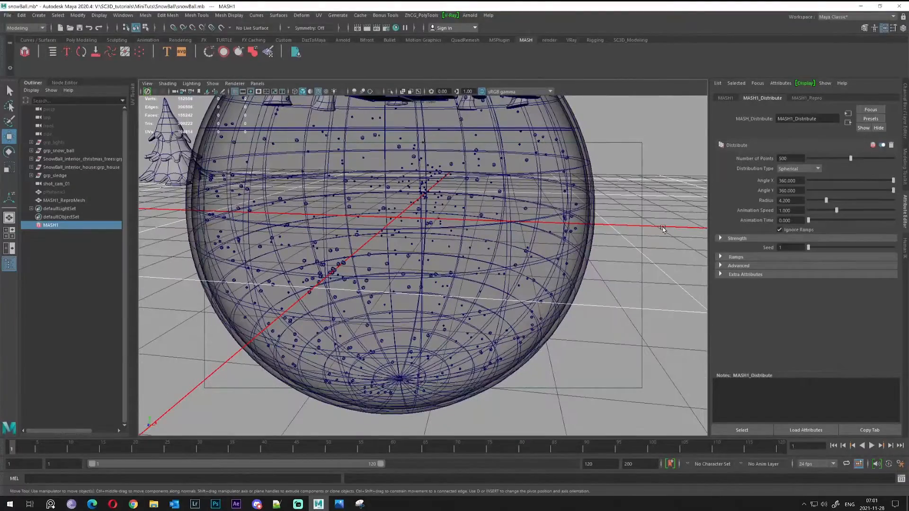
{"action": "left_click_drag", "start_coordinate": [557, 274], "coordinate": [543, 217], "text": "alt"}
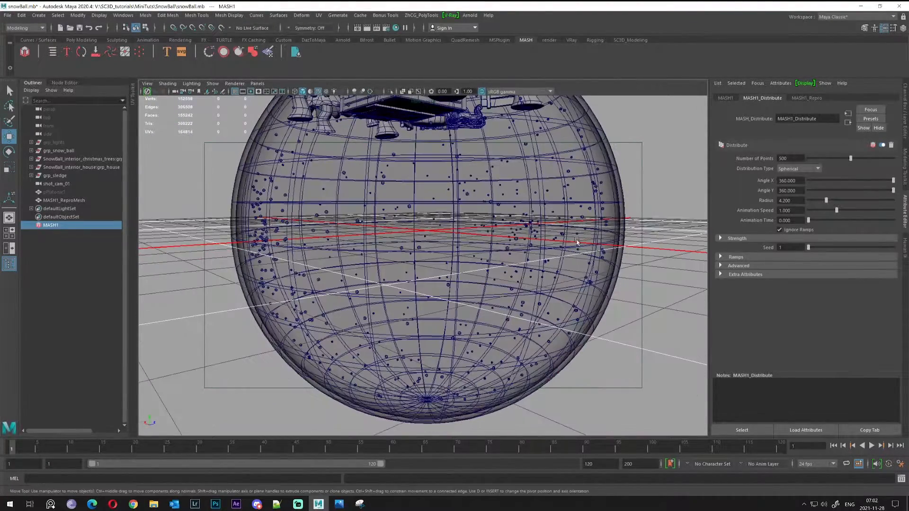
{"action": "left_click_drag", "start_coordinate": [577, 242], "coordinate": [417, 247], "text": "alt"}
{"action": "right_click_drag", "start_coordinate": [417, 248], "coordinate": [464, 294], "text": "alt"}
{"action": "left_click_drag", "start_coordinate": [464, 295], "coordinate": [483, 268], "text": "alt"}
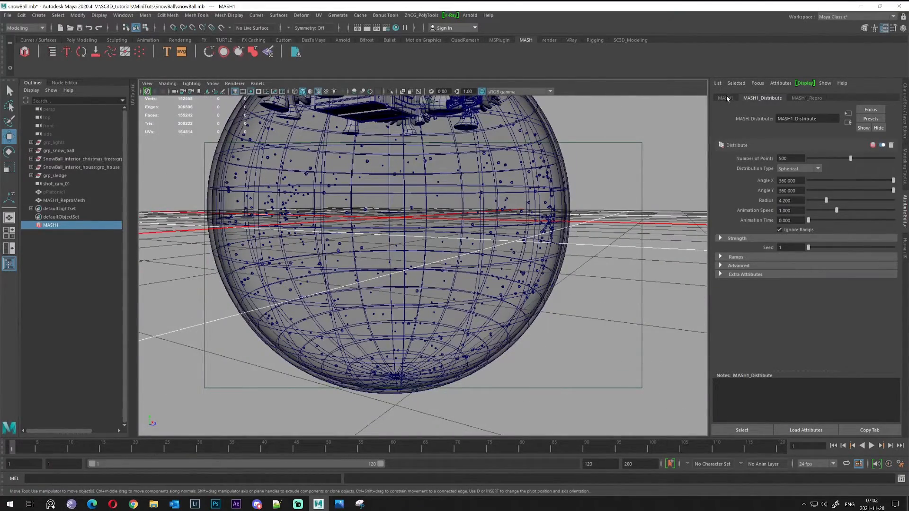
- Add a Random node to the MASH1 network and inspect the scattered points
{"action": "left_click", "coordinate": [725, 98]}
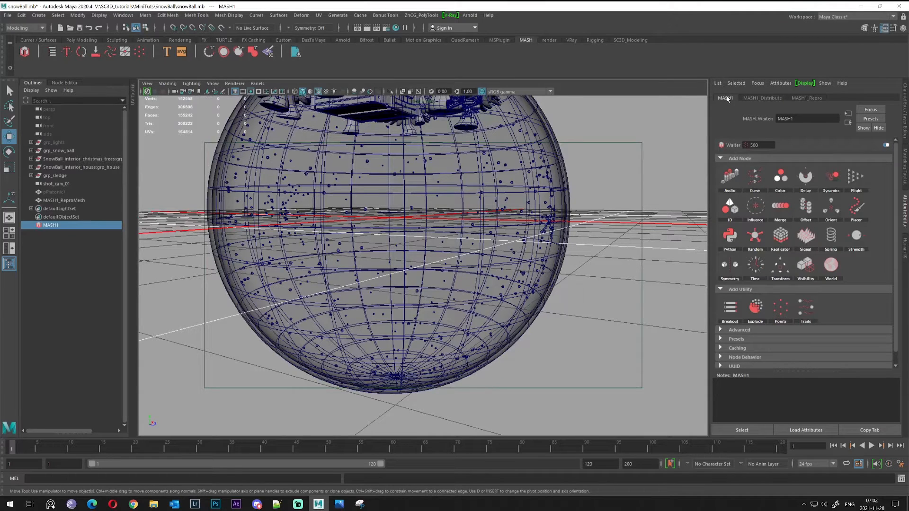
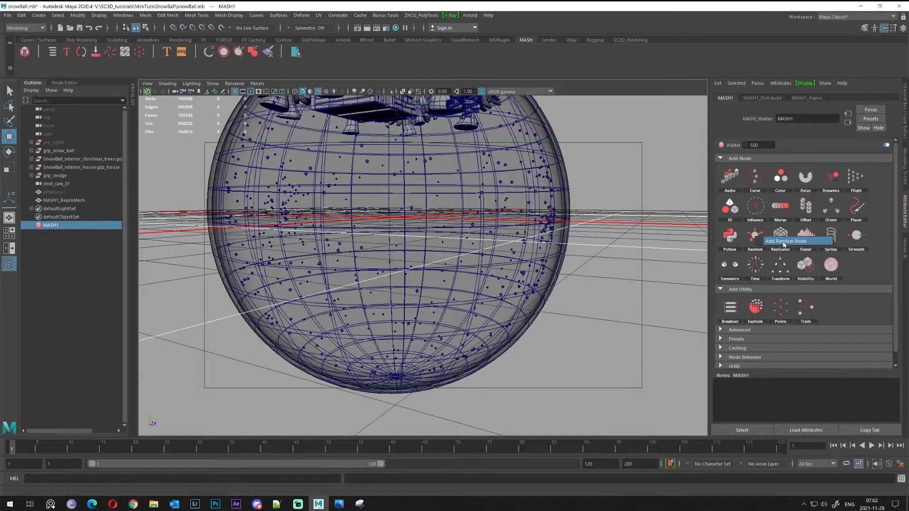
{"action": "left_click", "coordinate": [784, 244]}
{"action": "key", "text": "f"}
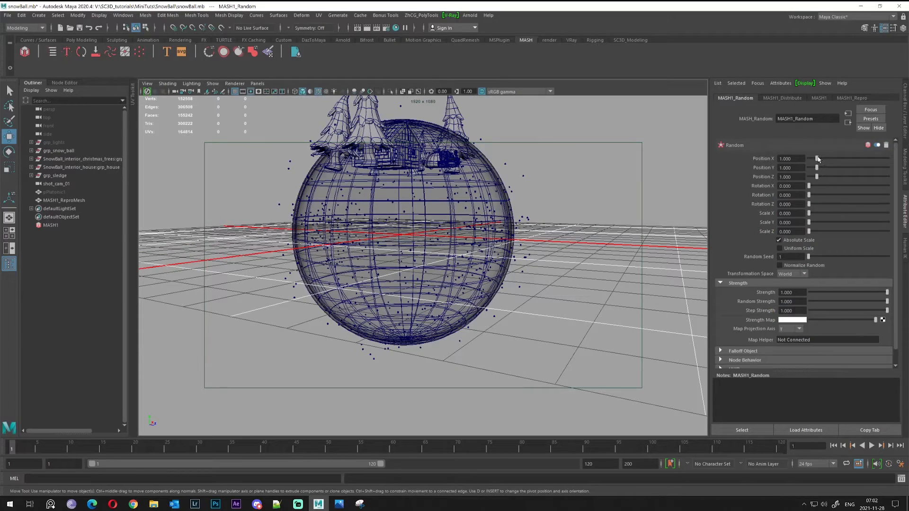
{"action": "scroll", "coordinate": [426, 203], "scroll_direction": "up", "scroll_amount": 5}
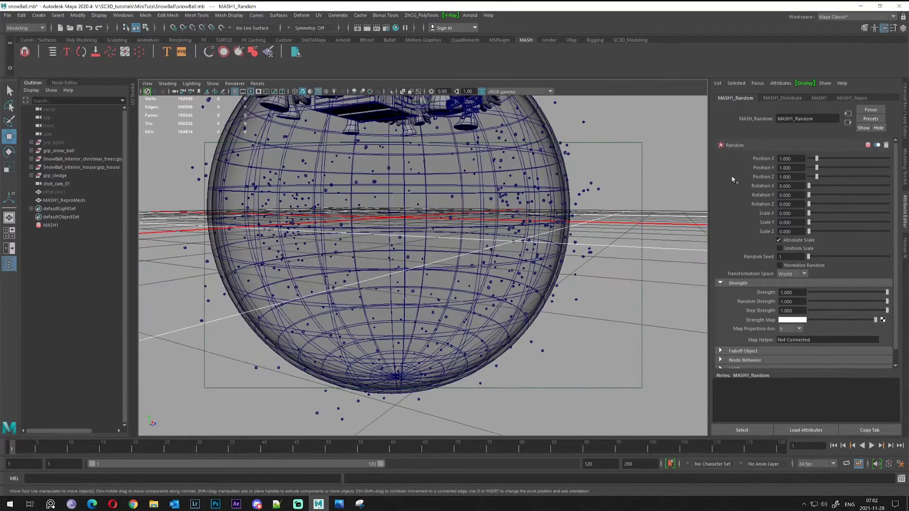
- Re-enter 1 for the Random node's Position X, Position Y and Position Z
{"action": "left_click_drag", "start_coordinate": [816, 160], "coordinate": [730, 157]}
{"action": "type", "text": "1"}
{"action": "key", "text": "Tab"}
{"action": "type", "text": "1"}
{"action": "key", "text": "Tab"}
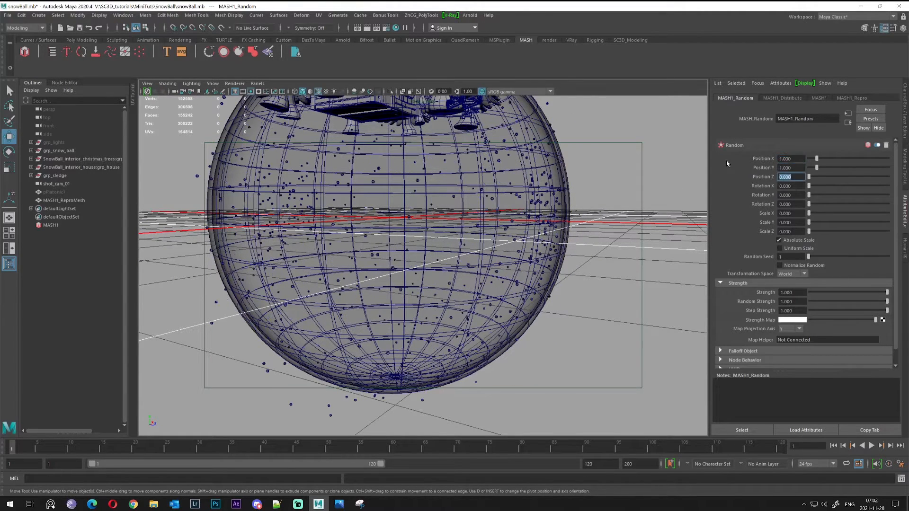
{"action": "key", "text": "Return"}
{"action": "key", "text": "shift+Tab"}
{"action": "key", "text": "shift+Tab"}
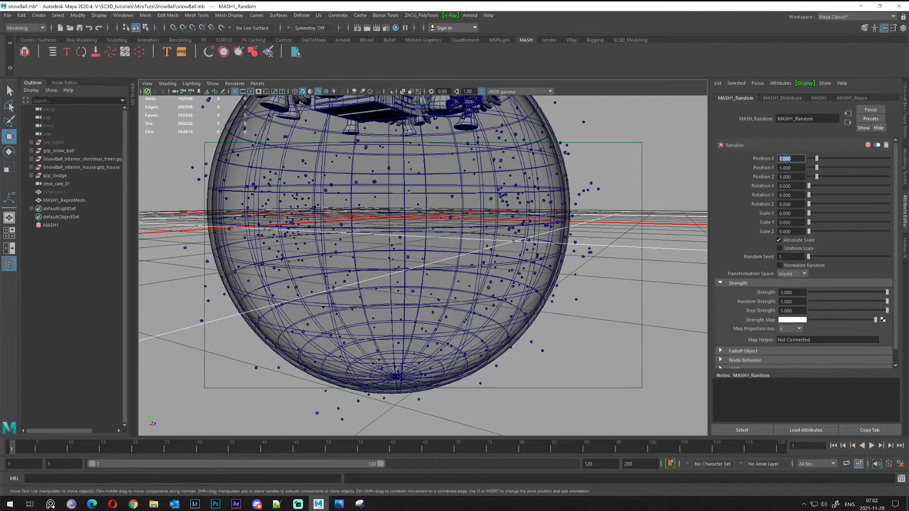
- Try a value of 5 for the Random node's Position X, Position Y and Position Z
{"action": "type", "text": "5"}
{"action": "key", "text": "Tab"}
{"action": "type", "text": "5"}
{"action": "key", "text": "Tab"}
{"action": "type", "text": "5"}
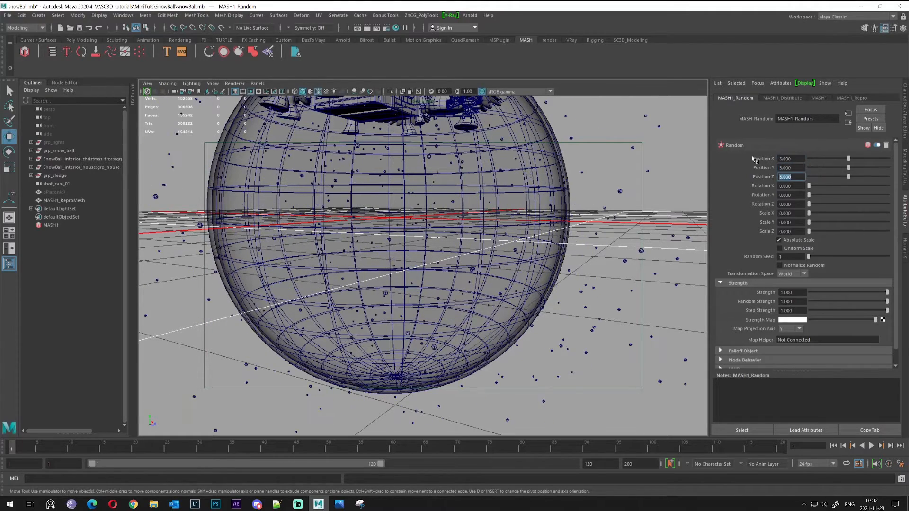
{"action": "key", "text": "Return"}
{"action": "right_click_drag", "start_coordinate": [470, 223], "coordinate": [408, 202], "text": "alt"}
{"action": "left_click_drag", "start_coordinate": [409, 201], "coordinate": [432, 209], "text": "alt"}
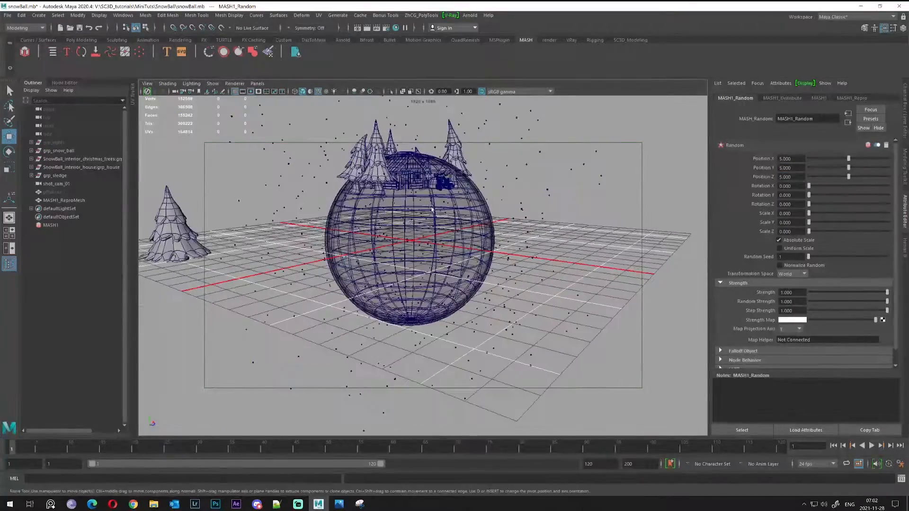
- Try a value of 2 for the Random node's Position X, Y and Z and check the scatter inside the glass
{"action": "left_click_drag", "start_coordinate": [796, 159], "coordinate": [760, 159]}
{"action": "type", "text": "2"}
{"action": "key", "text": "Tab"}
{"action": "type", "text": "2"}
{"action": "key", "text": "Tab"}
{"action": "type", "text": "2"}
{"action": "key", "text": "Return"}
{"action": "right_click_drag", "start_coordinate": [512, 201], "coordinate": [538, 203], "text": "alt"}
{"action": "mouse_move", "coordinate": [538, 204]}
{"action": "left_mouse_down", "text": "alt"}
{"action": "mouse_move", "coordinate": [516, 149]}
{"action": "mouse_move", "coordinate": [535, 203]}
{"action": "left_mouse_up", "text": "alt"}
{"action": "right_click_drag", "start_coordinate": [415, 293], "coordinate": [441, 292], "text": "alt"}
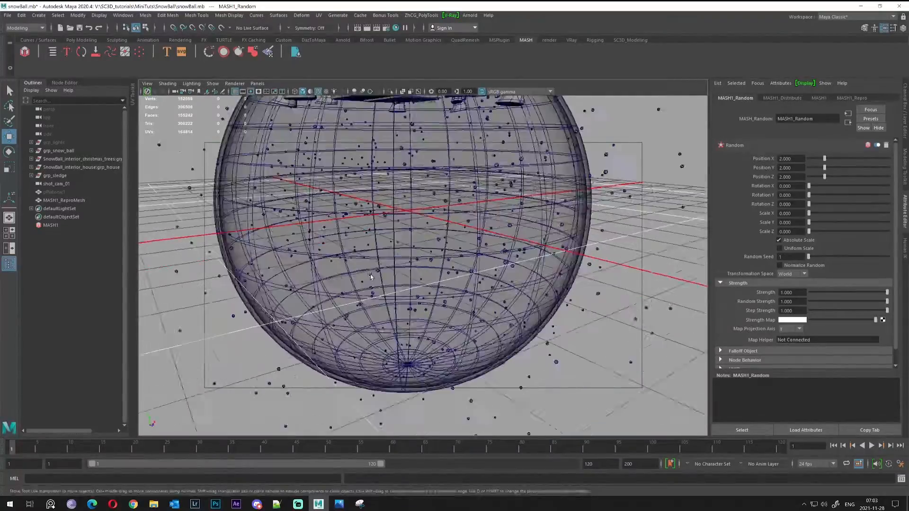
{"action": "left_click_drag", "start_coordinate": [440, 291], "coordinate": [407, 271], "text": "alt"}
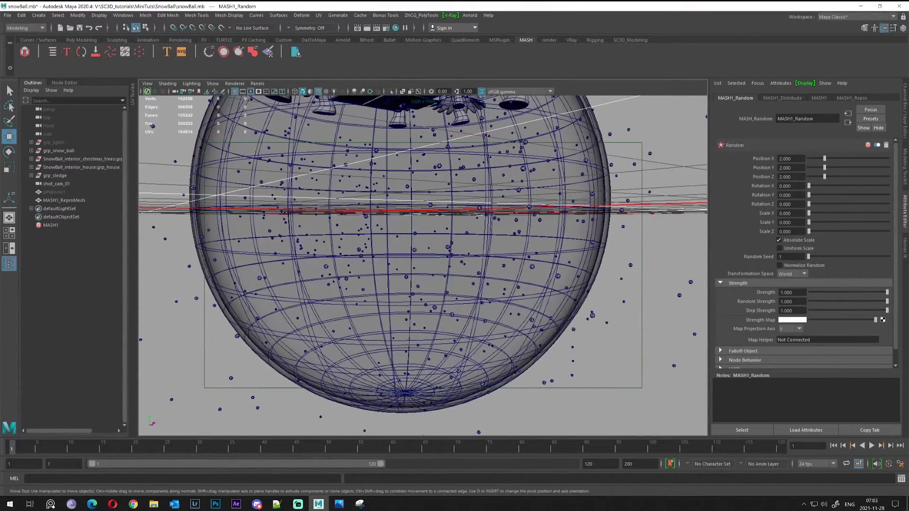
- Set the Random node's Scale X, Scale Y and Scale Z to 1 to vary the snowflake sizes
{"action": "left_click", "coordinate": [791, 213]}
{"action": "type", "text": "1"}
{"action": "key", "text": "Tab"}
{"action": "type", "text": "1"}
{"action": "key", "text": "Tab"}
{"action": "type", "text": "1"}
{"action": "key", "text": "Return"}
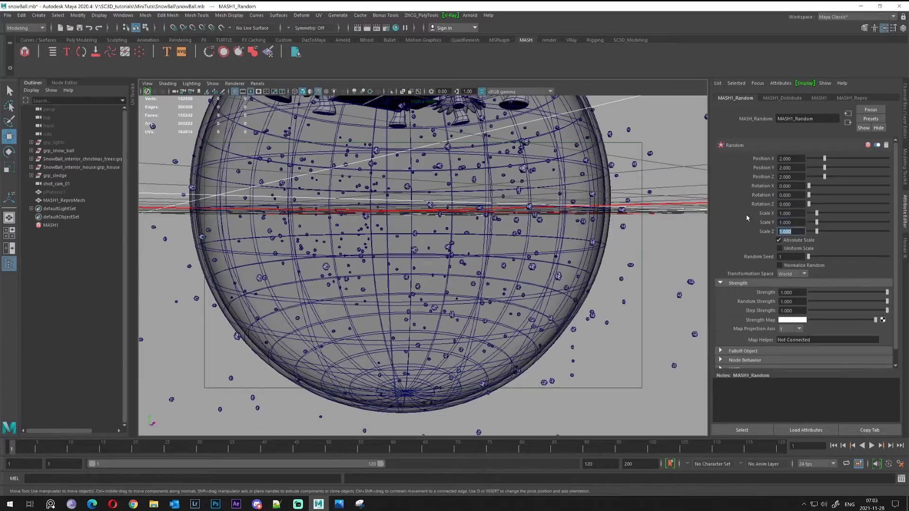
{"action": "left_click_drag", "start_coordinate": [417, 270], "coordinate": [676, 166], "text": "alt"}
- Set the Random node's Position X, Position Y and Position Z to 1
{"action": "left_click_drag", "start_coordinate": [805, 159], "coordinate": [765, 162]}
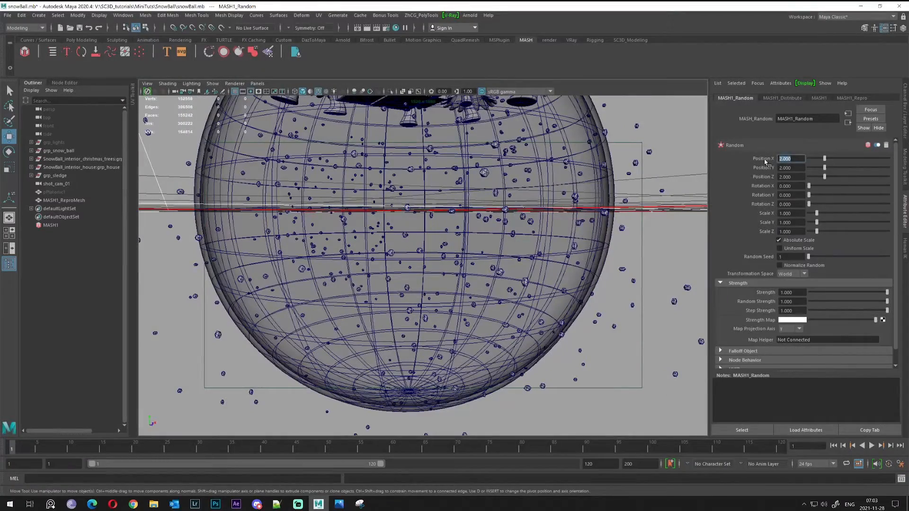
{"action": "type", "text": "1"}
{"action": "key", "text": "Tab"}
{"action": "type", "text": "1"}
{"action": "key", "text": "Tab"}
{"action": "type", "text": "1"}
{"action": "key", "text": "Return"}
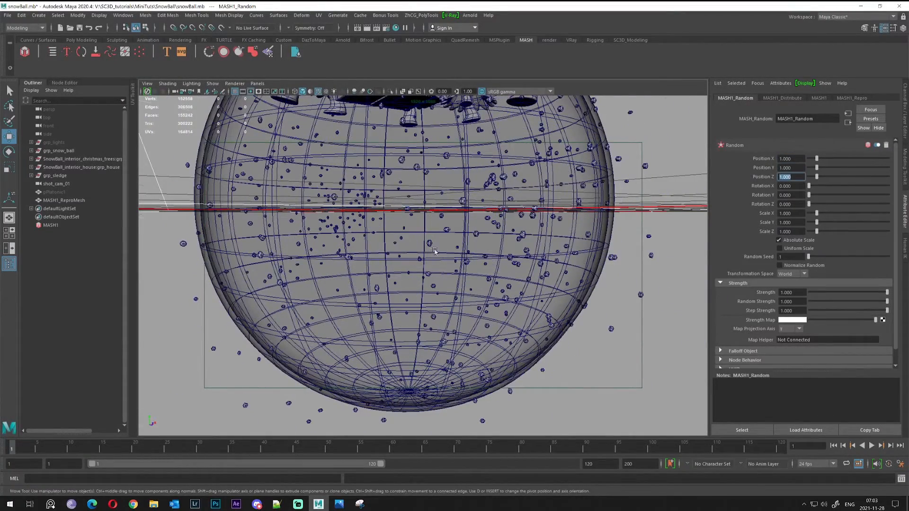
- Try a value of 2 for the Random node's Position X, Position Y and Position Z
{"action": "left_click_drag", "start_coordinate": [435, 251], "coordinate": [690, 185], "text": "alt"}
{"action": "left_click_drag", "start_coordinate": [801, 158], "coordinate": [763, 164]}
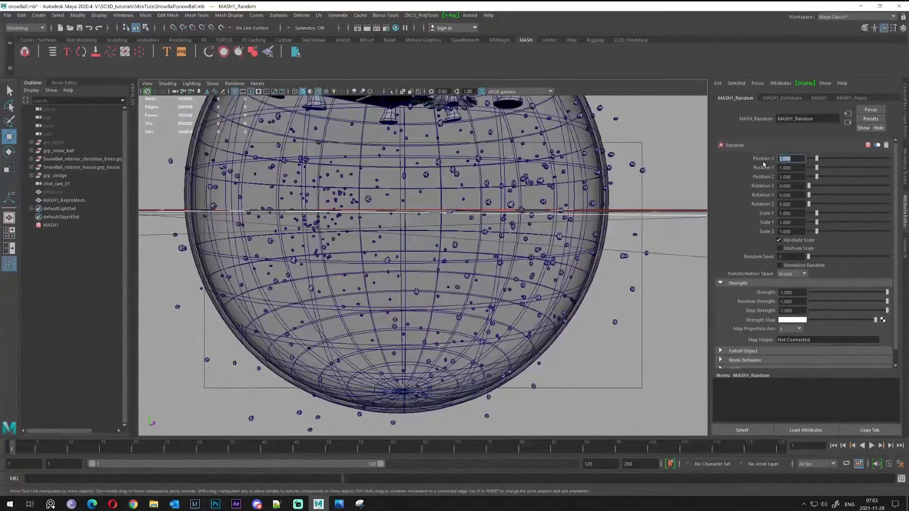
{"action": "type", "text": "2"}
{"action": "key", "text": "Tab"}
{"action": "type", "text": "2"}
{"action": "key", "text": "Tab"}
{"action": "type", "text": "2"}
{"action": "key", "text": "Return"}
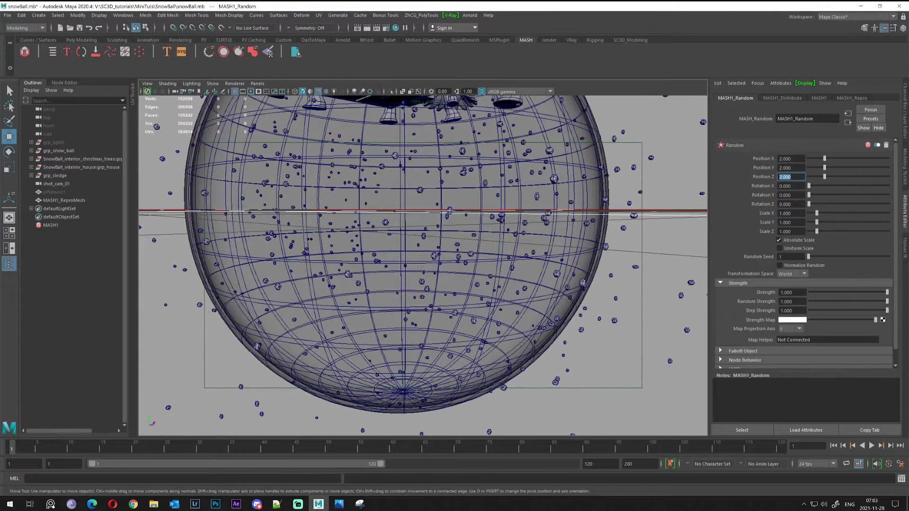
- Randomize the snowflake rotation with Rotation X about 54, Rotation Y about 94 and Rotation Z about 27
{"action": "left_click_drag", "start_coordinate": [809, 186], "coordinate": [821, 206]}
{"action": "left_click", "coordinate": [850, 195]}
{"action": "left_click", "coordinate": [837, 204]}
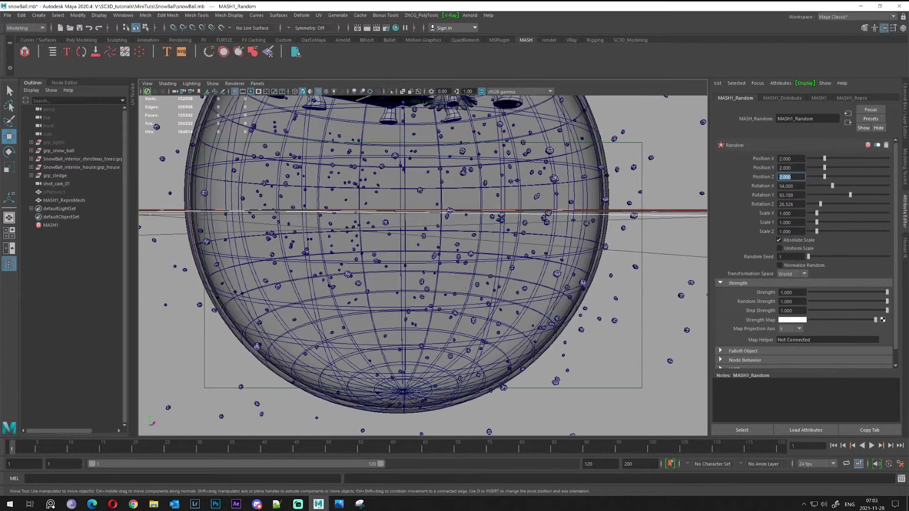
- Set the Random node's Scale X, Scale Y and Scale Z to 0.5 and check the flakes around the glass
{"action": "left_click", "coordinate": [788, 214]}
{"action": "type", "text": "0.5"}
{"action": "key", "text": "Tab"}
{"action": "type", "text": "0.5"}
{"action": "key", "text": "Tab"}
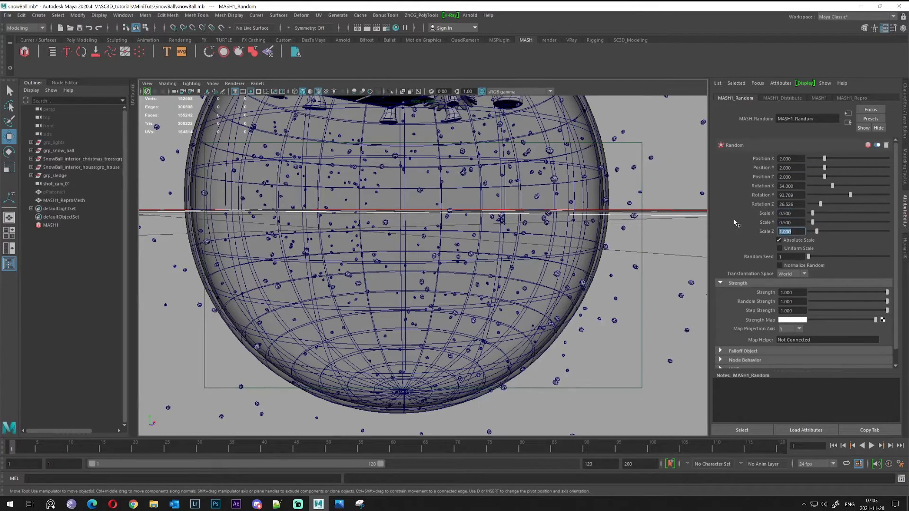
{"action": "type", "text": ".5"}
{"action": "key", "text": "Return"}
{"action": "left_click_drag", "start_coordinate": [509, 243], "coordinate": [401, 260], "text": "alt"}
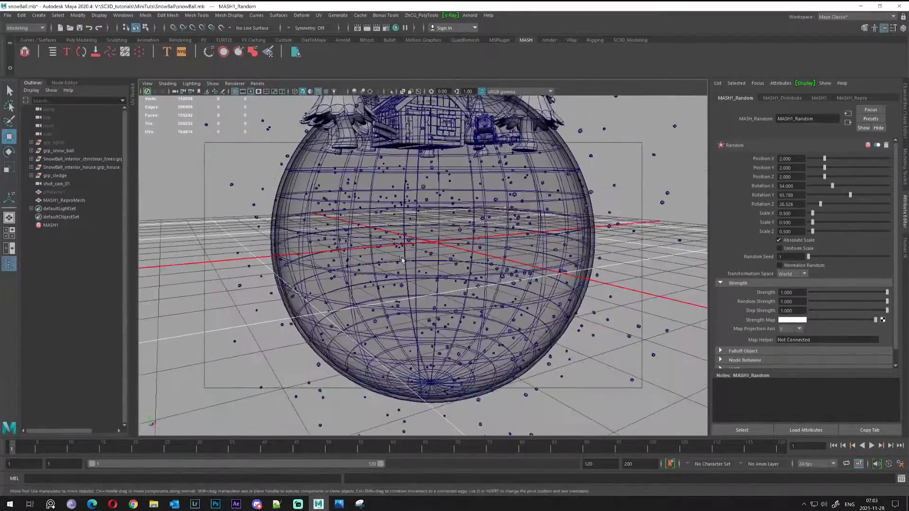
{"action": "right_click_drag", "start_coordinate": [402, 260], "coordinate": [421, 278], "text": "alt"}
{"action": "left_click_drag", "start_coordinate": [454, 268], "coordinate": [407, 279], "text": "alt"}
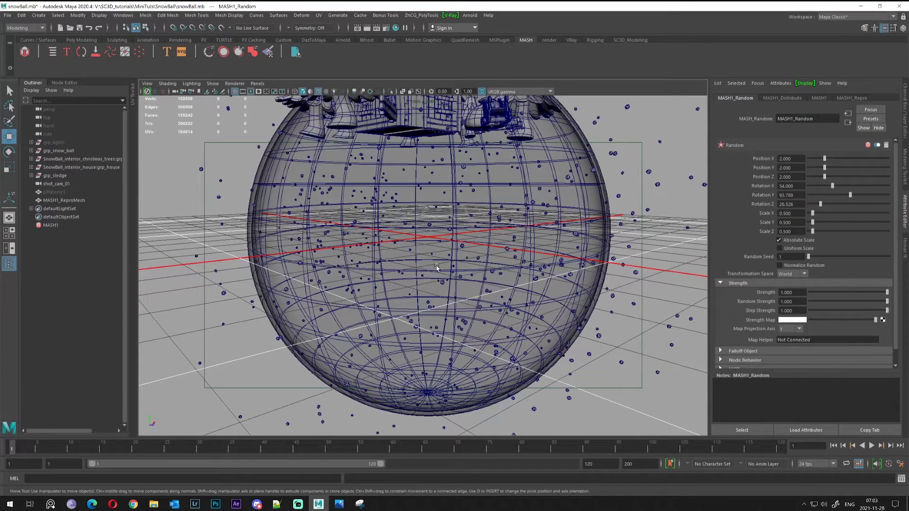
- Try smaller Radius values of 2 and about 1.8 on the Distribute node to pull the flakes inside the glass
{"action": "left_click", "coordinate": [783, 98]}
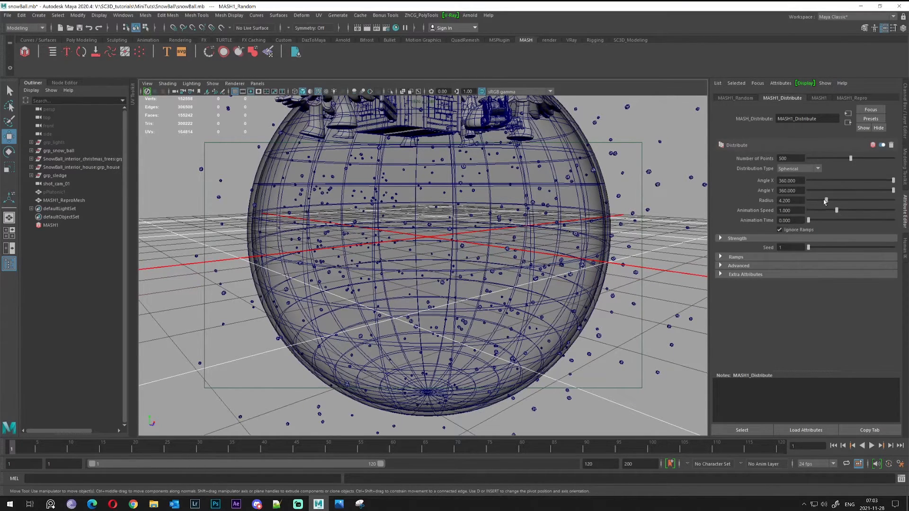
{"action": "left_click_drag", "start_coordinate": [825, 202], "coordinate": [816, 202]}
{"action": "mouse_move", "coordinate": [626, 209]}
{"action": "left_mouse_down", "text": "alt"}
{"action": "mouse_move", "coordinate": [673, 190]}
{"action": "mouse_move", "coordinate": [663, 175]}
{"action": "mouse_move", "coordinate": [618, 208]}
{"action": "left_mouse_up", "text": "alt"}
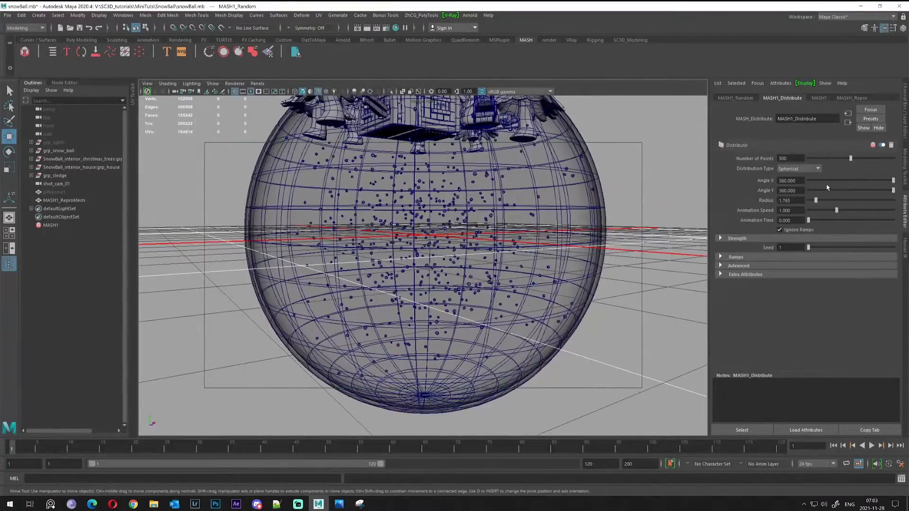
{"action": "left_click", "coordinate": [790, 200]}
{"action": "type", "text": "2"}
{"action": "key", "text": "Return"}
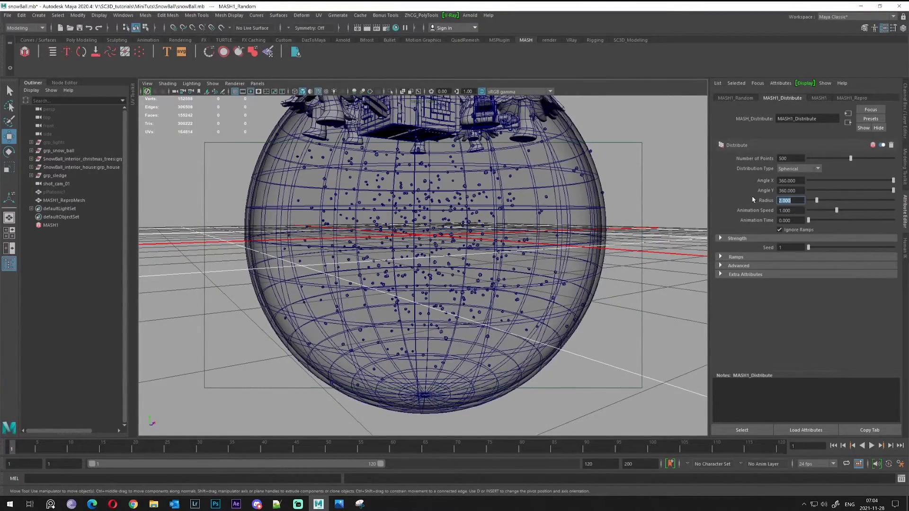
{"action": "left_click_drag", "start_coordinate": [653, 217], "coordinate": [683, 209], "text": "alt"}
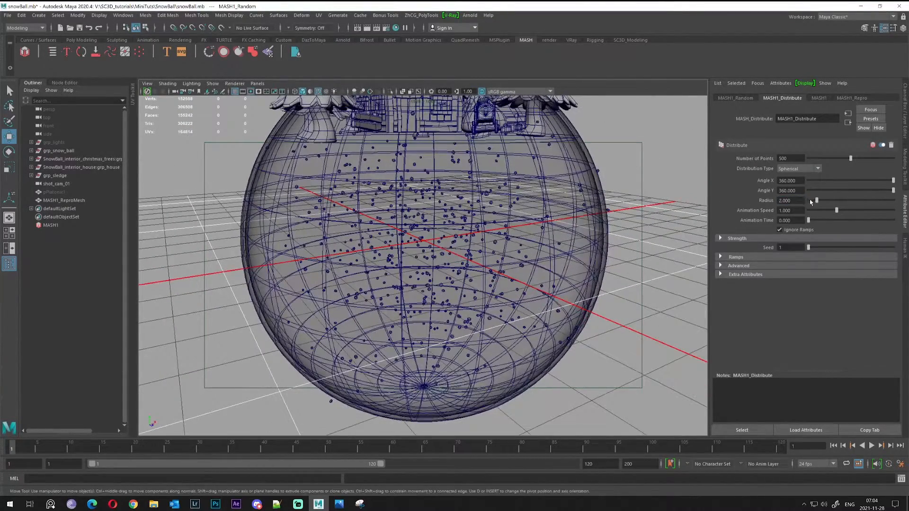
{"action": "left_click_drag", "start_coordinate": [811, 202], "coordinate": [816, 201]}
- Try a value of 3 for the Random node's Position X, Y and Z and check the spread from several angles
{"action": "left_click", "coordinate": [736, 98]}
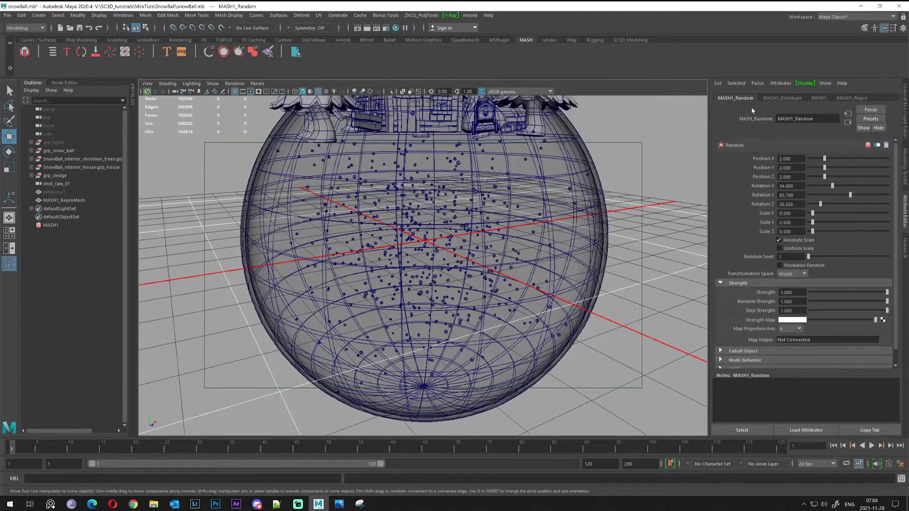
{"action": "left_click_drag", "start_coordinate": [825, 161], "coordinate": [727, 160]}
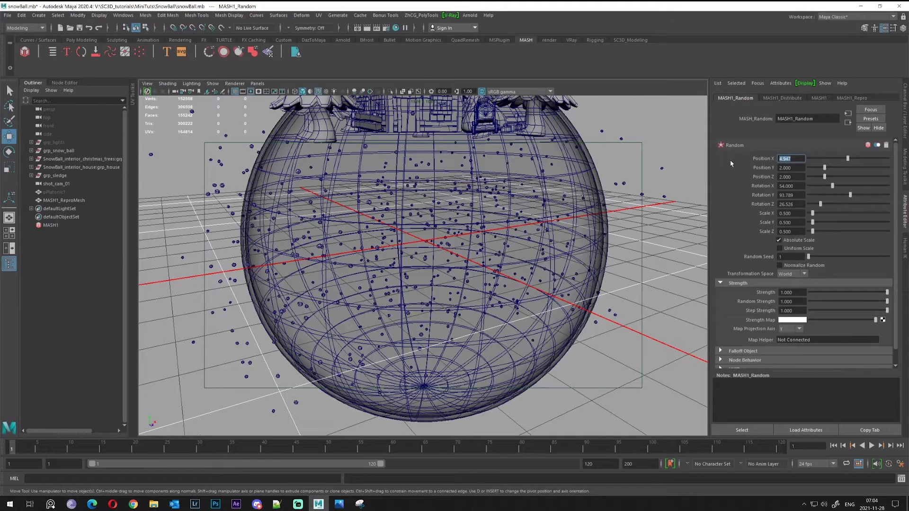
{"action": "type", "text": "3"}
{"action": "key", "text": "Tab"}
{"action": "key", "text": "Tab"}
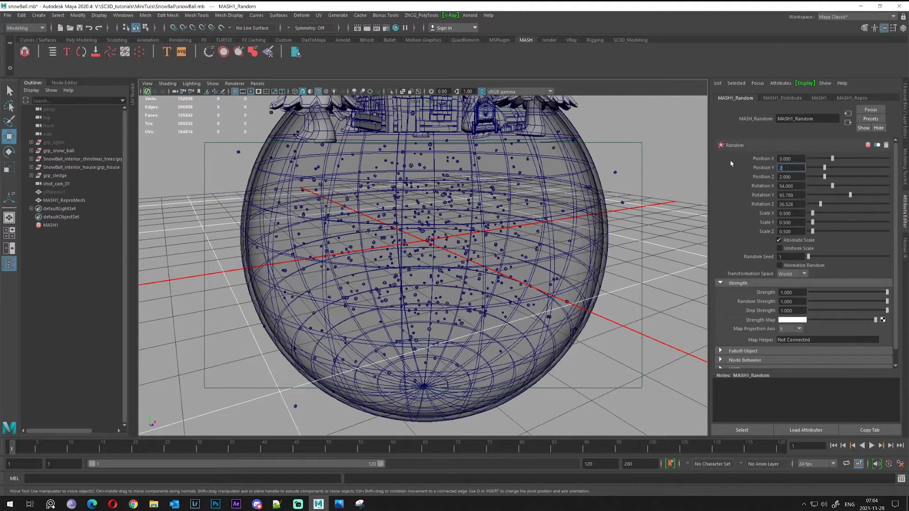
{"action": "left_click_drag", "start_coordinate": [779, 168], "coordinate": [805, 155]}
{"action": "key", "text": "Tab"}
{"action": "key", "text": "shift+Tab"}
{"action": "type", "text": "3"}
{"action": "key", "text": "Tab"}
{"action": "type", "text": "3"}
{"action": "key", "text": "Tab"}
{"action": "left_click_drag", "start_coordinate": [507, 211], "coordinate": [438, 184], "text": "alt"}
{"action": "left_click_drag", "start_coordinate": [485, 205], "coordinate": [447, 202], "text": "alt"}
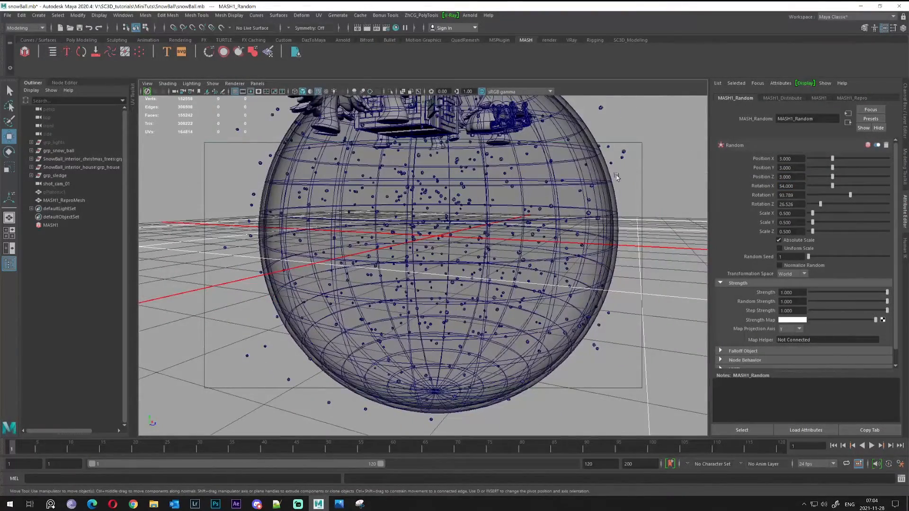
{"action": "left_click_drag", "start_coordinate": [492, 185], "coordinate": [435, 184], "text": "alt"}
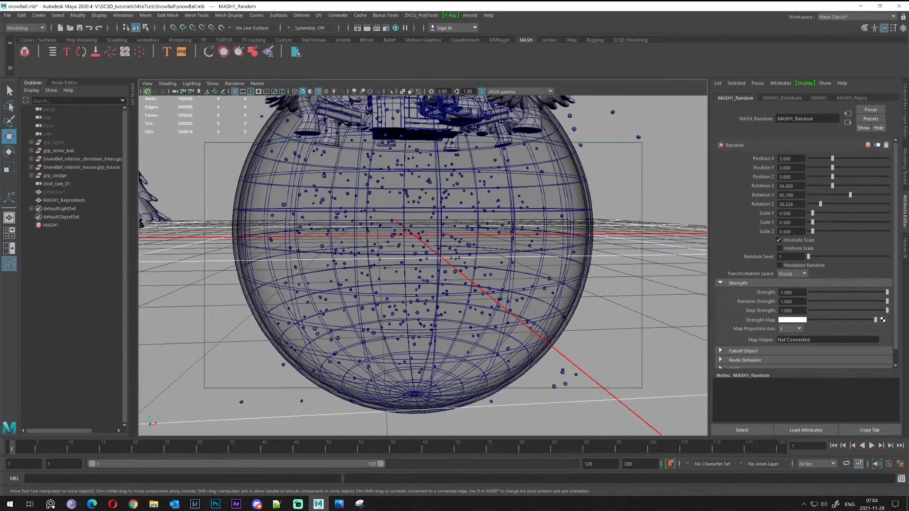
- Return the Random node's Position X, Position Y and Position Z to 2 and inspect the scatter
{"action": "left_click", "coordinate": [791, 158]}
{"action": "type", "text": "2"}
{"action": "key", "text": "Tab"}
{"action": "type", "text": "2"}
{"action": "key", "text": "Tab"}
{"action": "type", "text": "2"}
{"action": "key", "text": "Return"}
{"action": "left_click_drag", "start_coordinate": [502, 204], "coordinate": [336, 206], "text": "alt"}
{"action": "left_click_drag", "start_coordinate": [429, 235], "coordinate": [464, 219], "text": "alt"}
- Set the Distribute node's Number of Points to 250 and reduce its Radius to about 1.47
{"action": "left_click", "coordinate": [782, 99]}
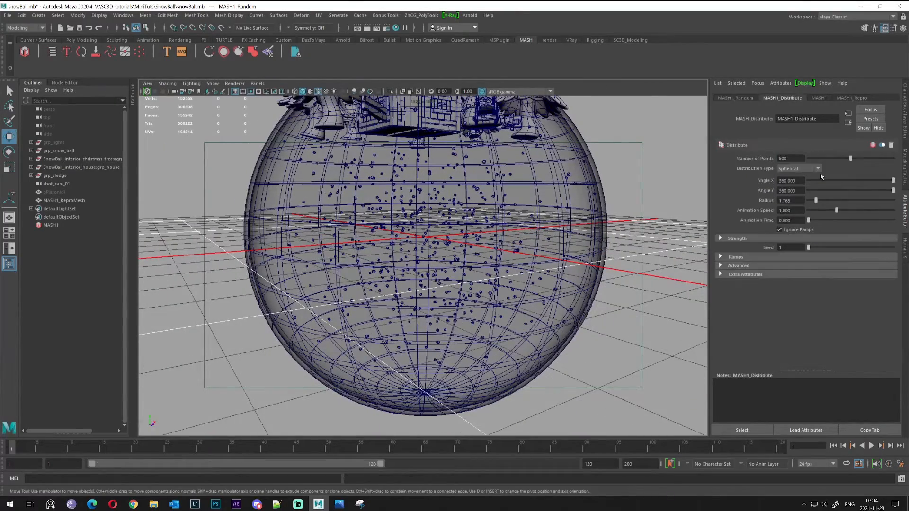
{"action": "left_click_drag", "start_coordinate": [851, 159], "coordinate": [729, 161]}
{"action": "type", "text": "250"}
{"action": "key", "text": "Return"}
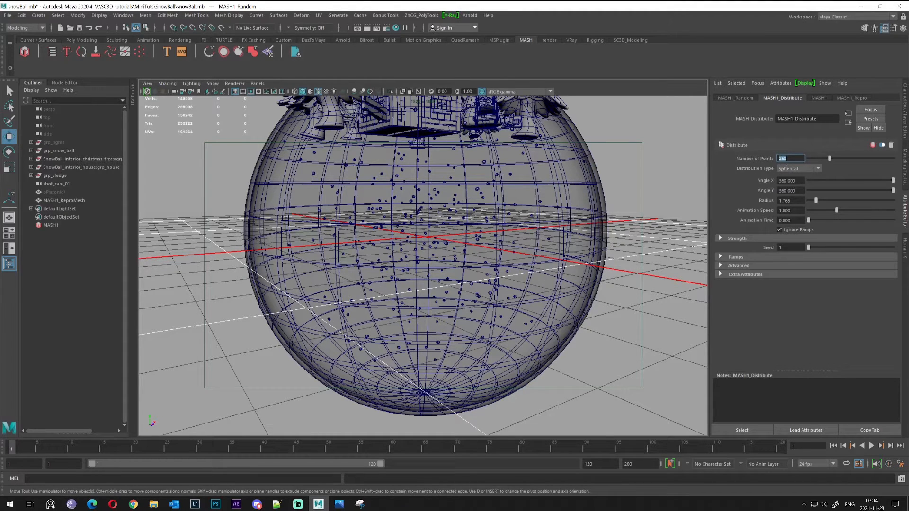
{"action": "left_click_drag", "start_coordinate": [818, 204], "coordinate": [815, 201]}
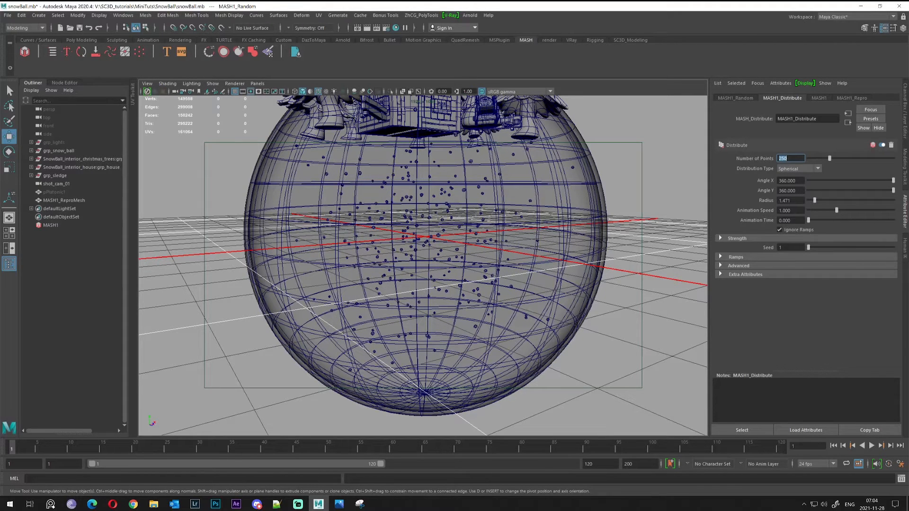
- Set the Random node's Position X, Position Y and Position Z to 1 to tighten the scatter
{"action": "left_click", "coordinate": [737, 98]}
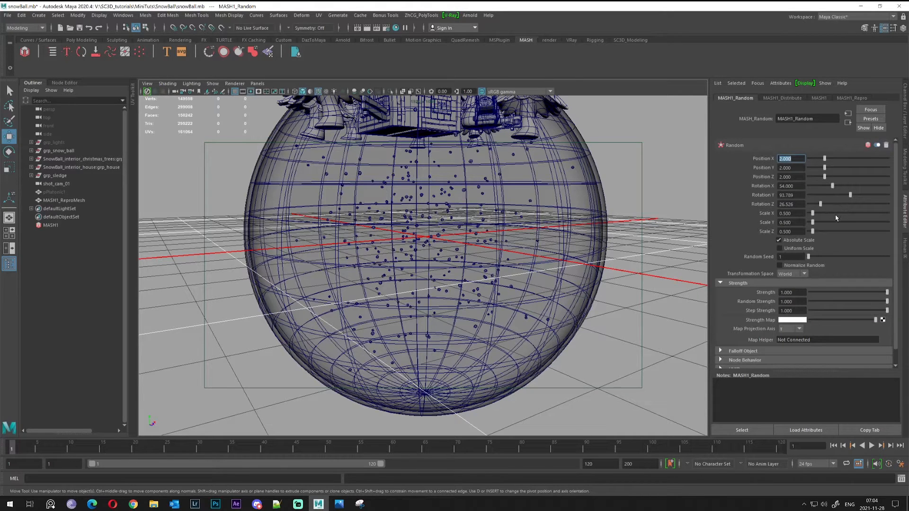
{"action": "left_click_drag", "start_coordinate": [466, 235], "coordinate": [504, 223], "text": "alt"}
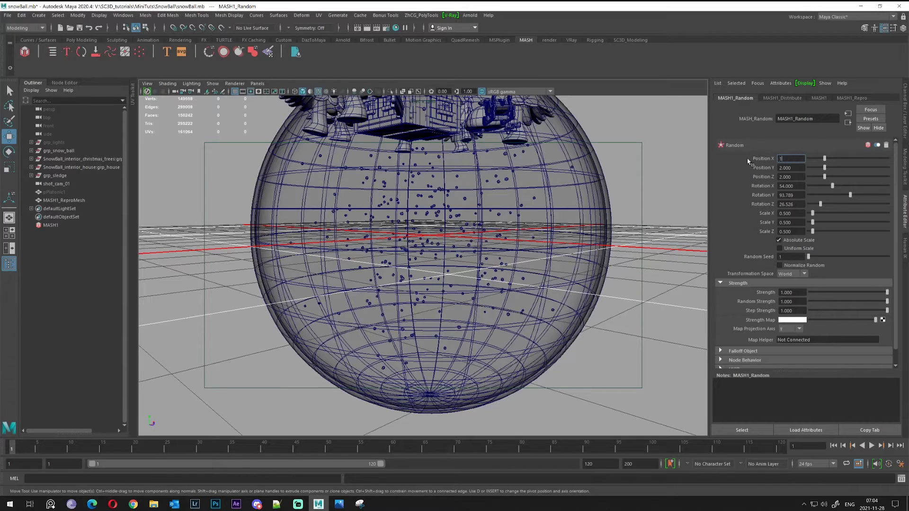
{"action": "key", "text": "Tab"}
{"action": "type", "text": "1"}
{"action": "key", "text": "Tab"}
{"action": "type", "text": "1"}
{"action": "key", "text": "Return"}
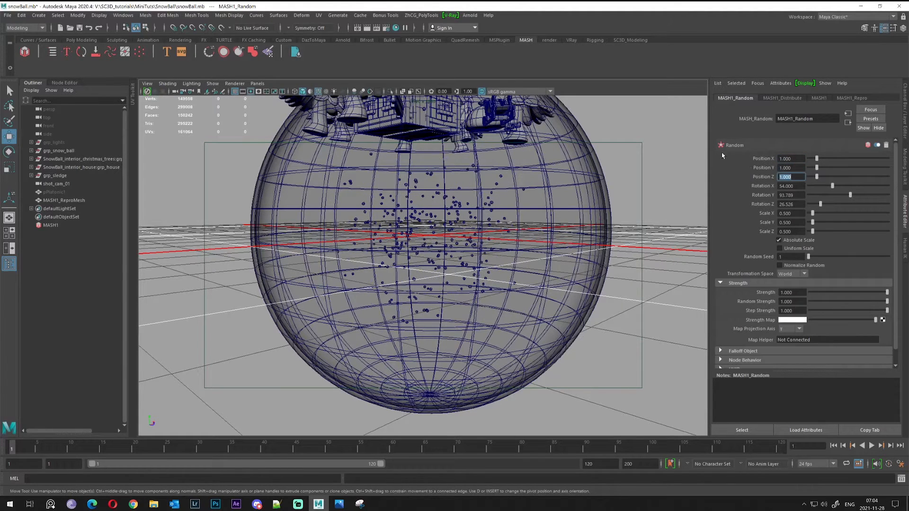
- Increase the Distribute node's Radius to about 3.43 to fill the glass, and raise its Number of Points slightly
{"action": "left_click", "coordinate": [776, 98]}
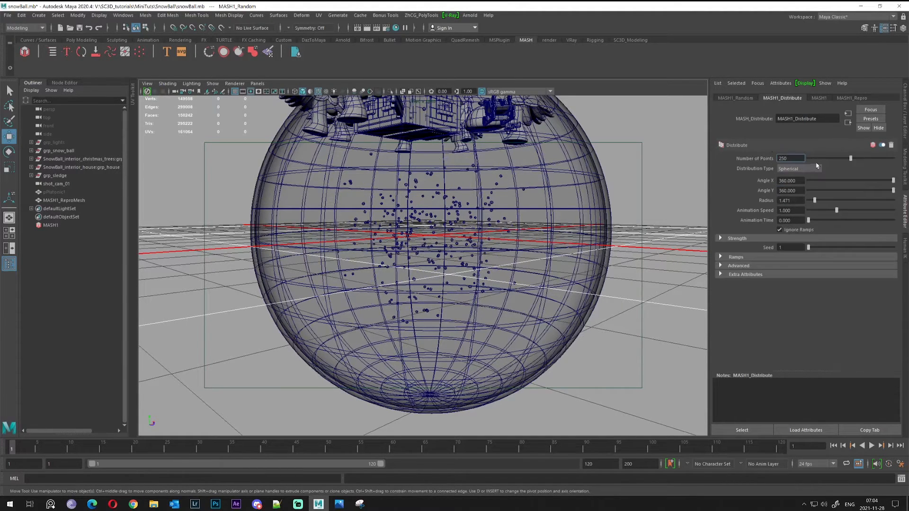
{"action": "left_click_drag", "start_coordinate": [809, 201], "coordinate": [823, 200]}
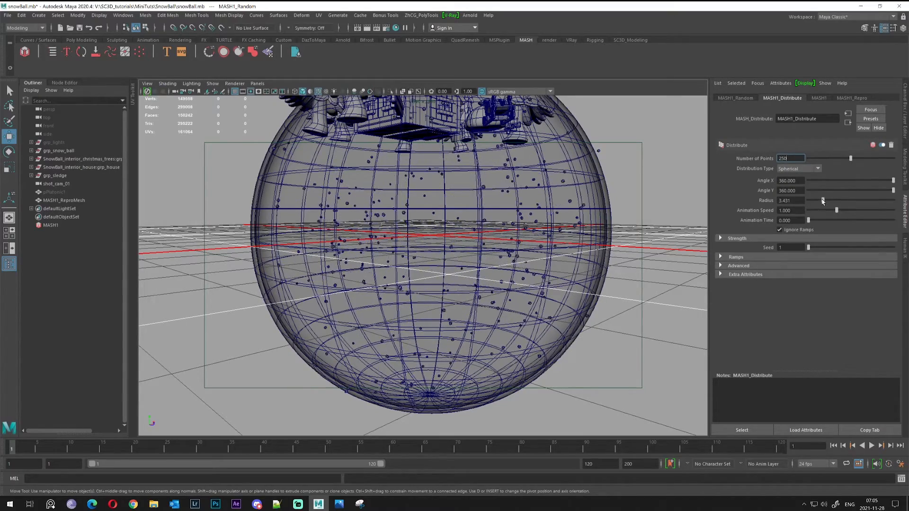
{"action": "left_click_drag", "start_coordinate": [479, 194], "coordinate": [363, 195], "text": "alt"}
{"action": "right_click_drag", "start_coordinate": [362, 194], "coordinate": [409, 201], "text": "alt"}
{"action": "left_click_drag", "start_coordinate": [409, 201], "coordinate": [510, 205], "text": "alt"}
{"action": "left_click", "coordinate": [783, 160]}
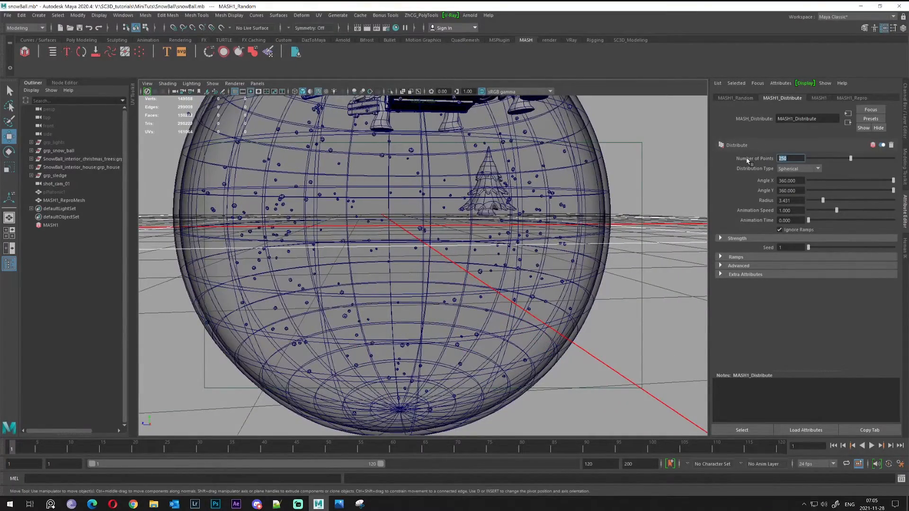
{"action": "key", "text": "Return"}
- Select the glass sphere Glass_01 and set its Translate X, Y and Z to 0 to place it around the house scene
{"action": "left_click_drag", "start_coordinate": [677, 172], "coordinate": [473, 276], "text": "alt"}
{"action": "key", "text": "ctrl+a"}
{"action": "left_click_drag", "start_coordinate": [574, 277], "coordinate": [435, 219], "text": "alt"}
{"action": "middle_click_drag", "start_coordinate": [435, 218], "coordinate": [448, 229], "text": "alt"}
{"action": "left_click_drag", "start_coordinate": [294, 244], "coordinate": [649, 297]}
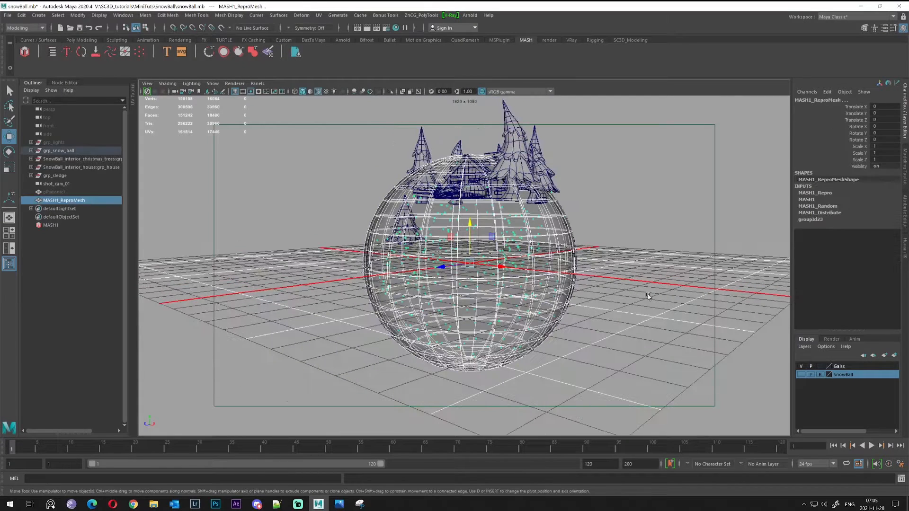
{"action": "left_click", "coordinate": [565, 283]}
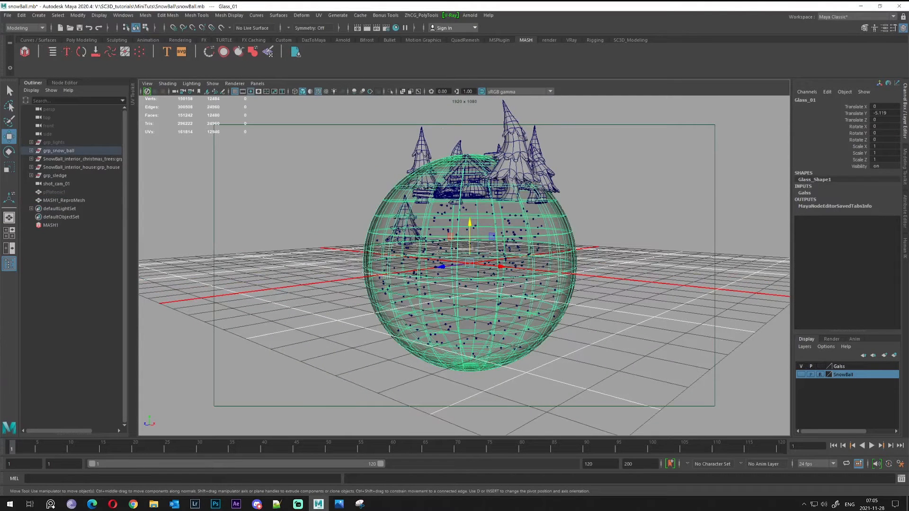
{"action": "left_click_drag", "start_coordinate": [884, 107], "coordinate": [873, 120]}
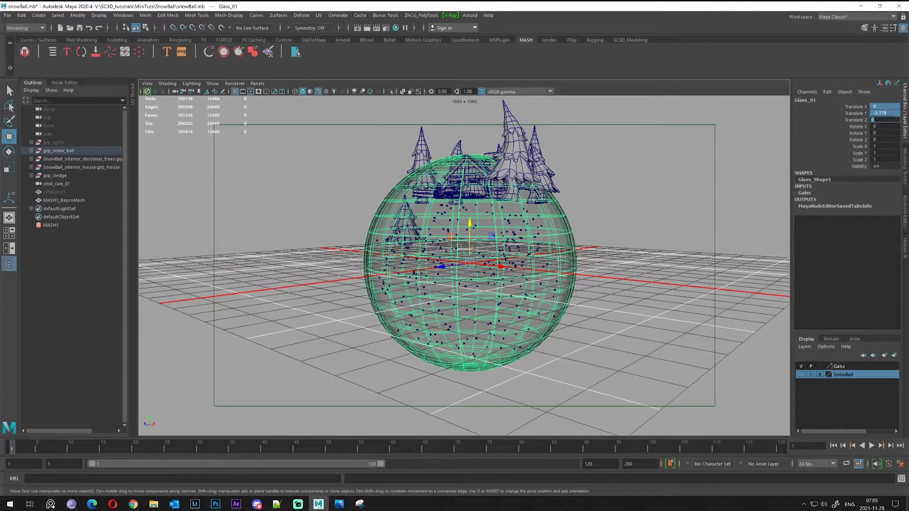
{"action": "key", "text": "Return"}
{"action": "left_click_drag", "start_coordinate": [538, 194], "coordinate": [592, 218], "text": "alt"}
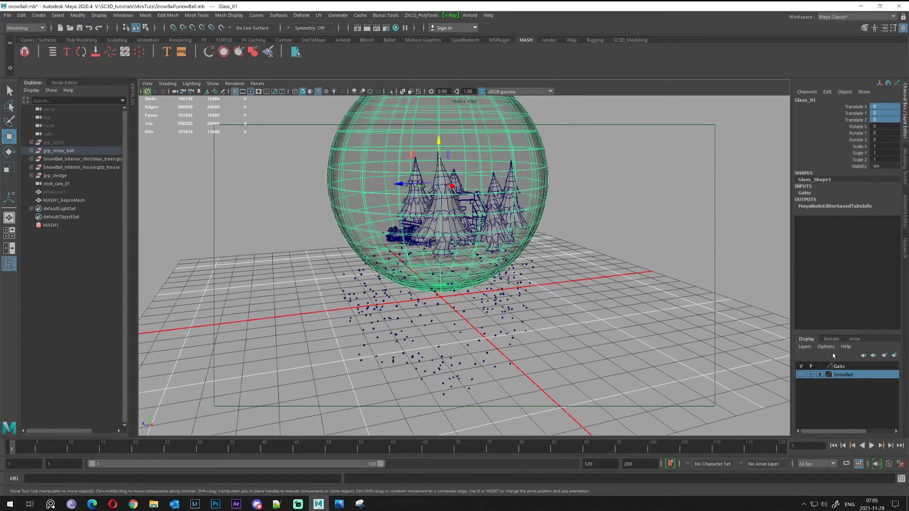
- Set the Galss layer's display type to Reference so the glass cannot be selected
{"action": "left_click", "coordinate": [840, 366]}
{"action": "left_click", "coordinate": [821, 366]}
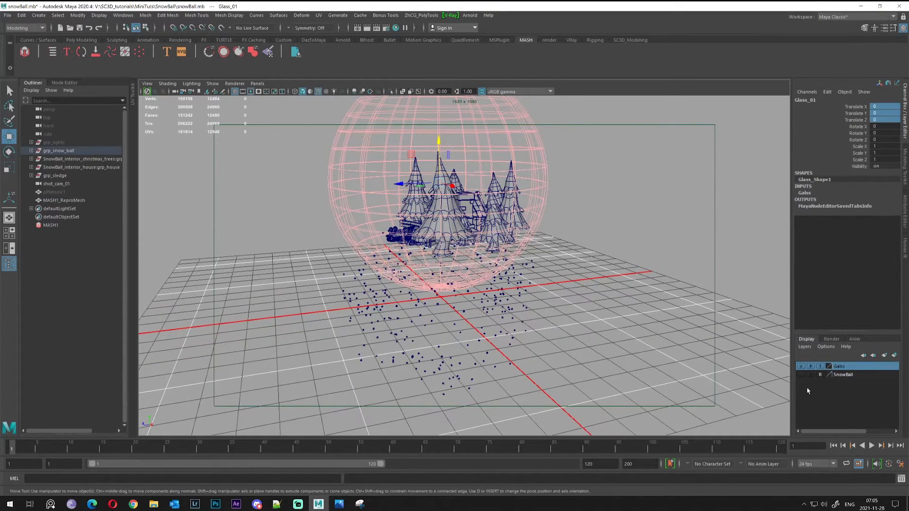
{"action": "left_click", "coordinate": [820, 366]}
{"action": "left_click_drag", "start_coordinate": [535, 280], "coordinate": [573, 279], "text": "alt"}
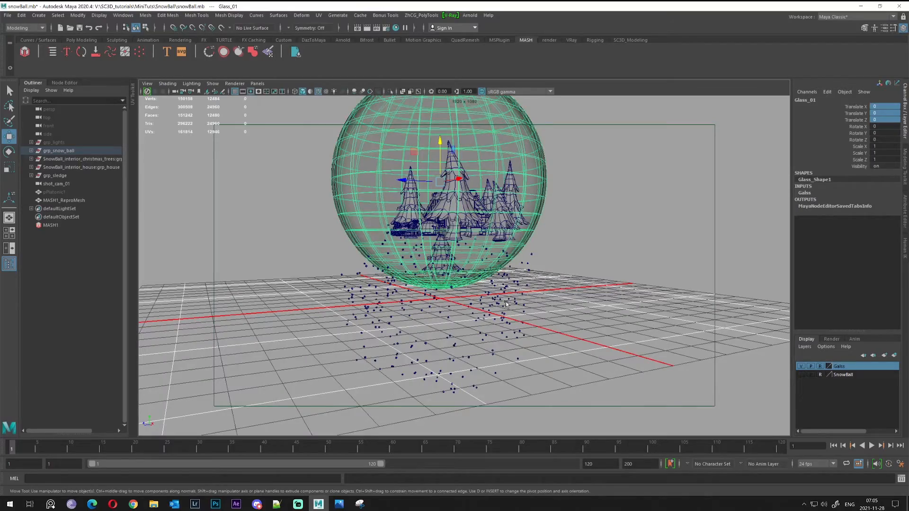
- Duplicate the MASH1_ReproMesh snow and move the copy up into the glass, to a Translate Y of about 5.2
{"action": "left_click_drag", "start_coordinate": [452, 320], "coordinate": [474, 326]}
{"action": "right_click_drag", "start_coordinate": [474, 326], "coordinate": [512, 307], "text": "alt"}
{"action": "left_click_drag", "start_coordinate": [511, 306], "coordinate": [534, 325], "text": "alt"}
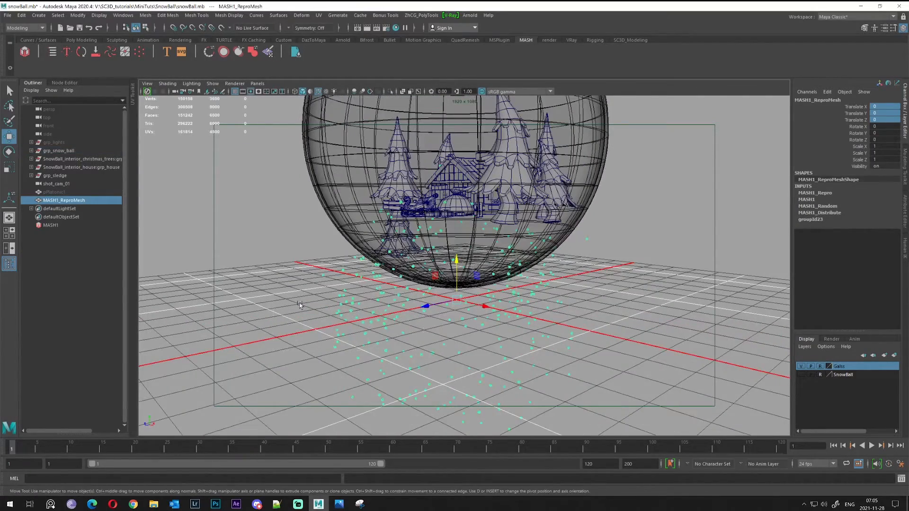
{"action": "left_click_drag", "start_coordinate": [292, 319], "coordinate": [1, 185], "text": "alt"}
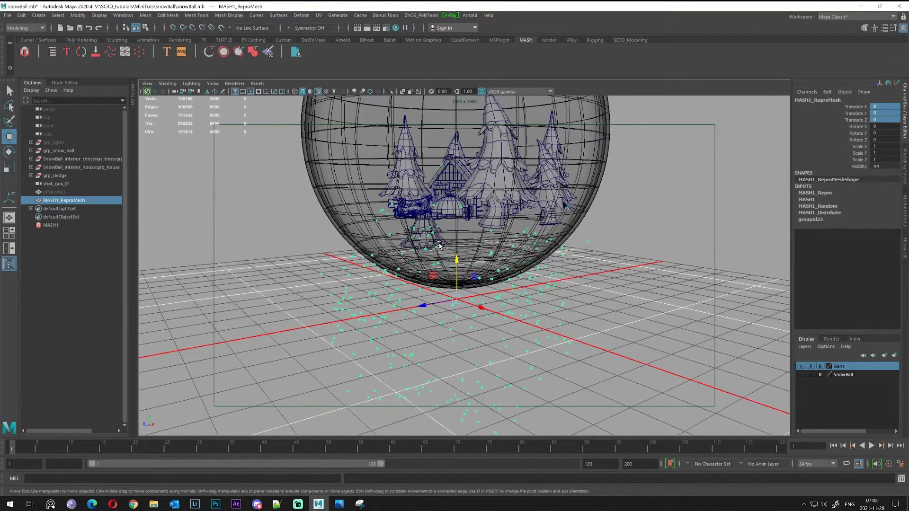
{"action": "key", "text": "ctrl+d"}
{"action": "left_click_drag", "start_coordinate": [457, 268], "coordinate": [457, 213]}
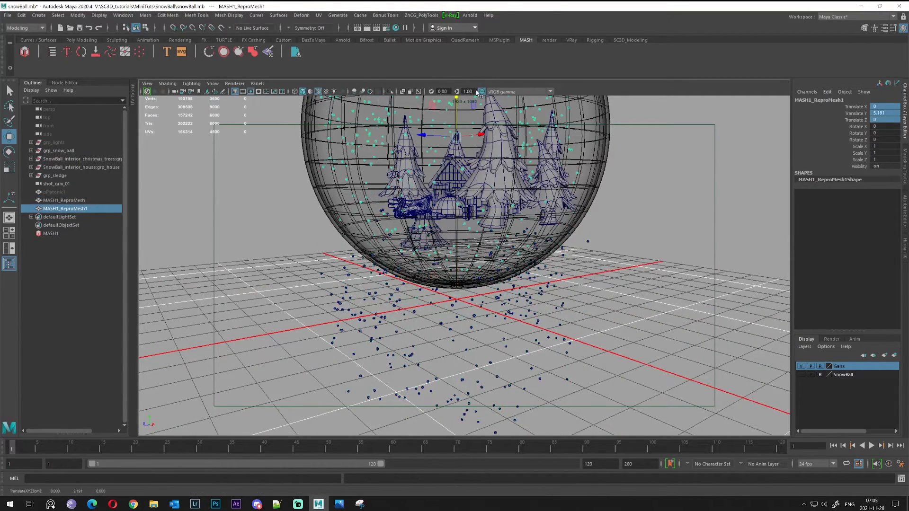
- Fine-tune the duplicated snow's height in the glass to a Translate Y of about 5.3
{"action": "scroll", "coordinate": [463, 230], "scroll_direction": "up", "scroll_amount": 5}
{"action": "right_click_drag", "start_coordinate": [463, 231], "coordinate": [507, 227], "text": "alt"}
{"action": "mouse_move", "coordinate": [507, 227]}
{"action": "left_mouse_down", "text": "alt"}
{"action": "mouse_move", "coordinate": [588, 212]}
{"action": "mouse_move", "coordinate": [514, 225]}
{"action": "left_mouse_up", "text": "alt"}
{"action": "middle_click_drag", "start_coordinate": [522, 220], "coordinate": [521, 215]}
{"action": "scroll", "coordinate": [521, 215], "scroll_direction": "down", "scroll_amount": 2}
{"action": "left_click_drag", "start_coordinate": [522, 214], "coordinate": [540, 275], "text": "alt"}
{"action": "middle_click_drag", "start_coordinate": [540, 275], "coordinate": [520, 202], "text": "alt"}
{"action": "right_click_drag", "start_coordinate": [520, 202], "coordinate": [538, 199], "text": "alt"}
{"action": "left_click_drag", "start_coordinate": [538, 199], "coordinate": [600, 188], "text": "alt"}
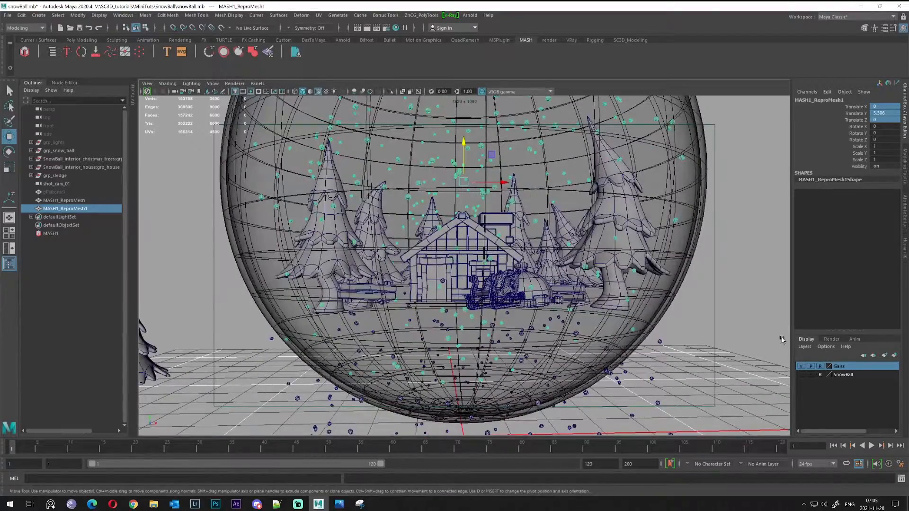
- Make the SnowBall layer visible to show the globe's base and snowy ground
{"action": "left_click", "coordinate": [802, 375]}
{"action": "right_click_drag", "start_coordinate": [587, 337], "coordinate": [447, 291], "text": "alt"}
{"action": "left_click_drag", "start_coordinate": [448, 291], "coordinate": [388, 260], "text": "alt"}
- Adjust the duplicated snow's fit inside the glass above the base, and deselect it
{"action": "key", "text": "r"}
{"action": "mouse_move", "coordinate": [387, 259]}
{"action": "left_mouse_down", "text": "alt"}
{"action": "mouse_move", "coordinate": [408, 270]}
{"action": "mouse_move", "coordinate": [434, 262]}
{"action": "mouse_move", "coordinate": [392, 260]}
{"action": "left_mouse_up", "text": "alt"}
{"action": "key", "text": "w"}
{"action": "key", "text": "r"}
{"action": "left_click_drag", "start_coordinate": [392, 260], "coordinate": [351, 276], "text": "alt"}
{"action": "key", "text": "w"}
{"action": "left_click_drag", "start_coordinate": [424, 264], "coordinate": [421, 262]}
{"action": "left_click_drag", "start_coordinate": [558, 270], "coordinate": [635, 247], "text": "alt"}
{"action": "left_click", "coordinate": [635, 247]}
{"action": "scroll", "coordinate": [636, 247], "scroll_direction": "down", "scroll_amount": 5}
{"action": "middle_click_drag", "start_coordinate": [632, 256], "coordinate": [637, 166], "text": "alt"}
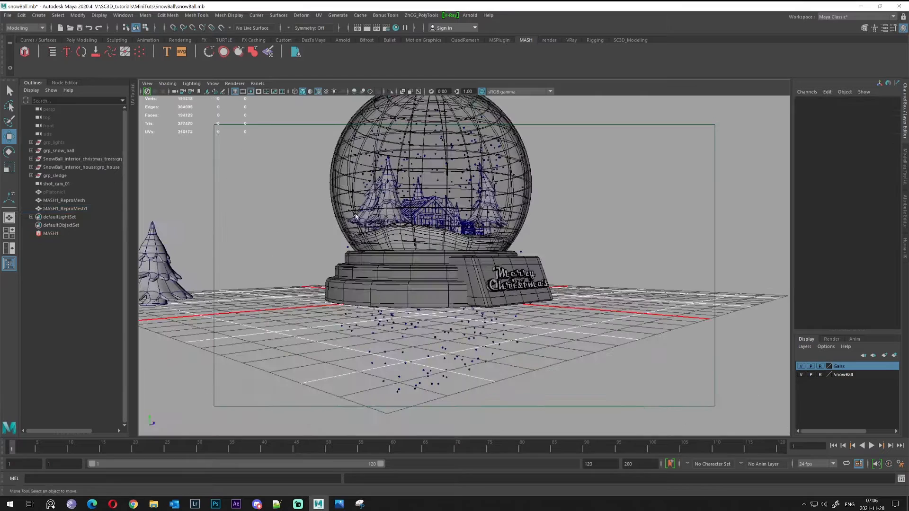
- Delete the MASH1 network and the original MASH1_ReproMesh, keeping only the duplicated snow mesh
{"action": "left_click", "coordinate": [47, 236]}
{"action": "right_click_drag", "start_coordinate": [40, 239], "coordinate": [40, 256]}
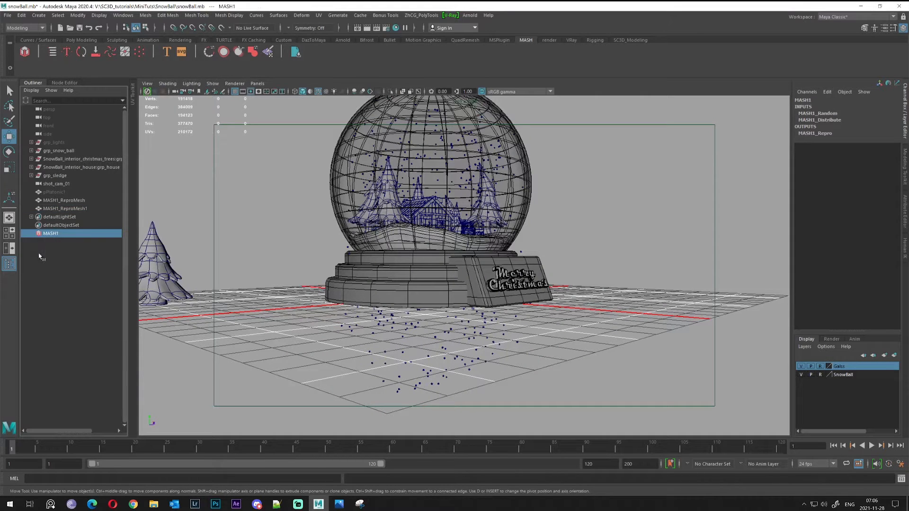
{"action": "key", "text": "Delete"}
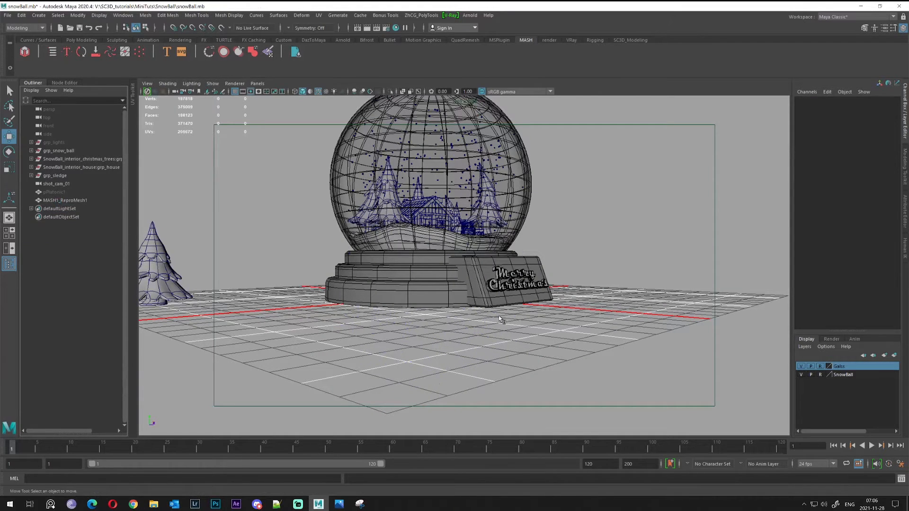
- Examine how the duplicated snow mesh is distributed within the glass, from several angles around the globe
{"action": "right_click_drag", "start_coordinate": [406, 241], "coordinate": [502, 265], "text": "alt"}
{"action": "left_click_drag", "start_coordinate": [502, 266], "coordinate": [407, 210], "text": "alt"}
{"action": "left_click", "coordinate": [81, 40]}
{"action": "left_click_drag", "start_coordinate": [313, 228], "coordinate": [322, 208], "text": "alt"}
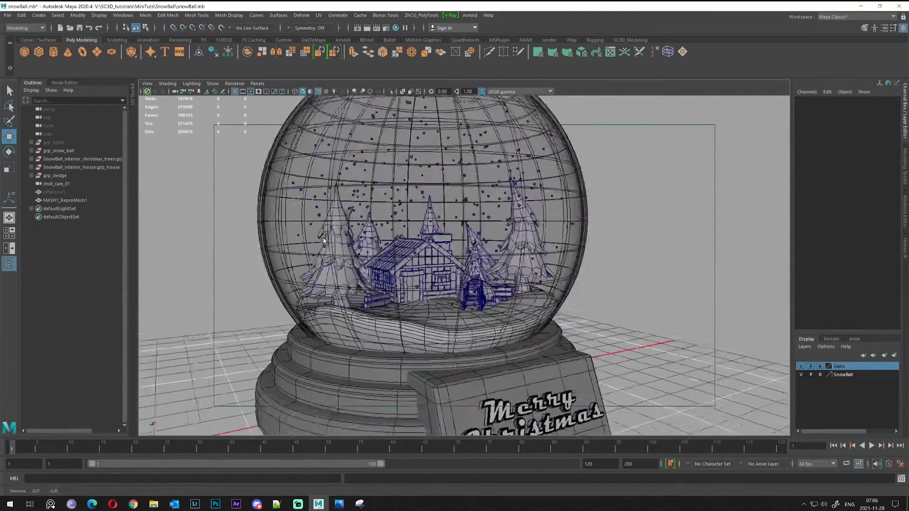
{"action": "right_click_drag", "start_coordinate": [322, 208], "coordinate": [268, 202], "text": "alt"}
{"action": "left_click_drag", "start_coordinate": [268, 201], "coordinate": [467, 278], "text": "alt"}
{"action": "key", "text": "q"}
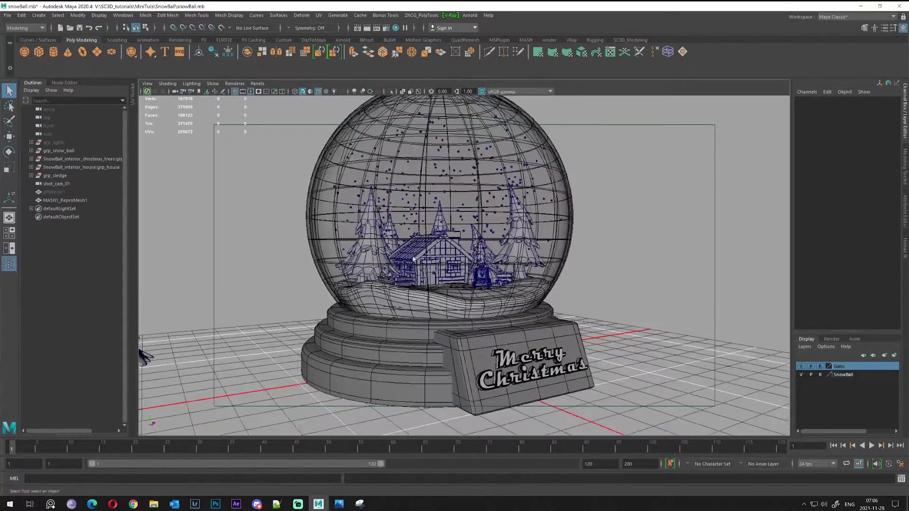
{"action": "right_click_drag", "start_coordinate": [413, 258], "coordinate": [693, 229], "text": "alt"}
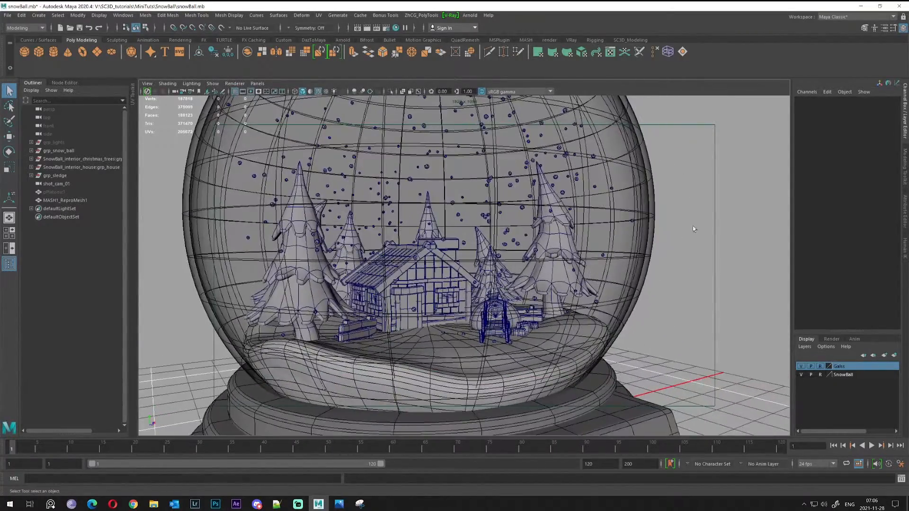
{"action": "left_click", "coordinate": [402, 266]}
{"action": "left_click_drag", "start_coordinate": [403, 265], "coordinate": [568, 303], "text": "alt"}
{"action": "left_click", "coordinate": [645, 317]}
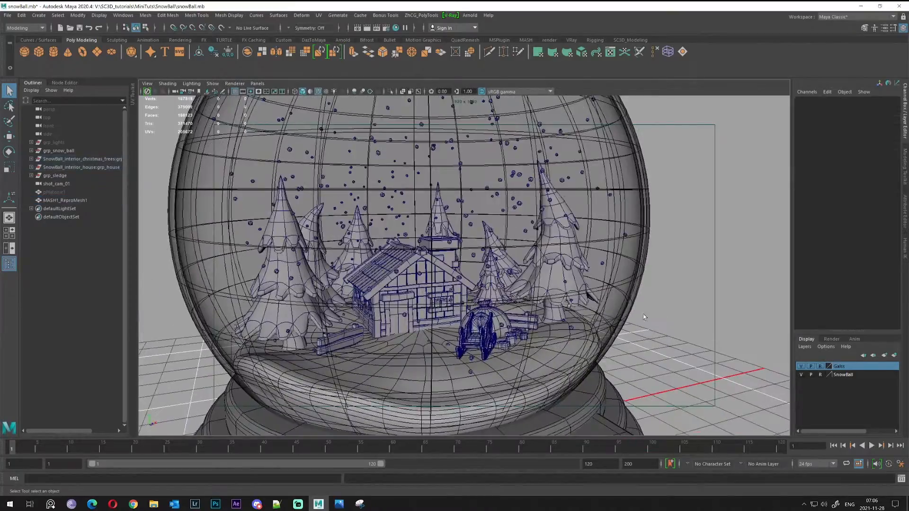
{"action": "left_click_drag", "start_coordinate": [644, 318], "coordinate": [497, 270], "text": "alt"}
{"action": "right_click_drag", "start_coordinate": [497, 270], "coordinate": [378, 225], "text": "alt"}
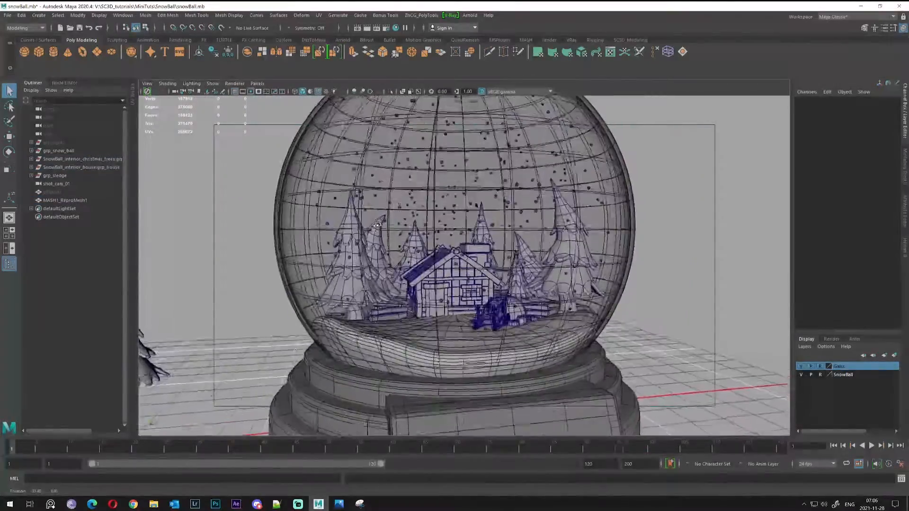
{"action": "left_click", "coordinate": [409, 201]}
{"action": "left_click_drag", "start_coordinate": [410, 201], "coordinate": [400, 223], "text": "alt"}
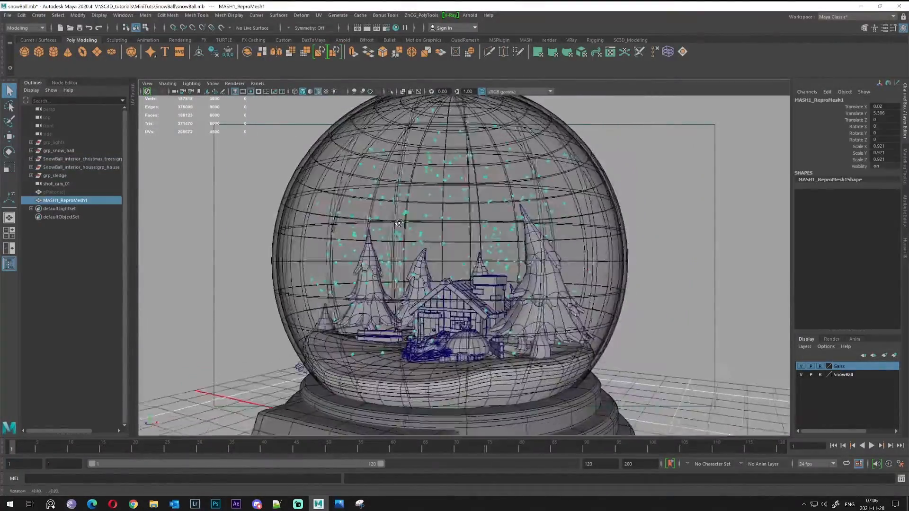
{"action": "scroll", "coordinate": [512, 283], "scroll_direction": "up", "scroll_amount": 2}
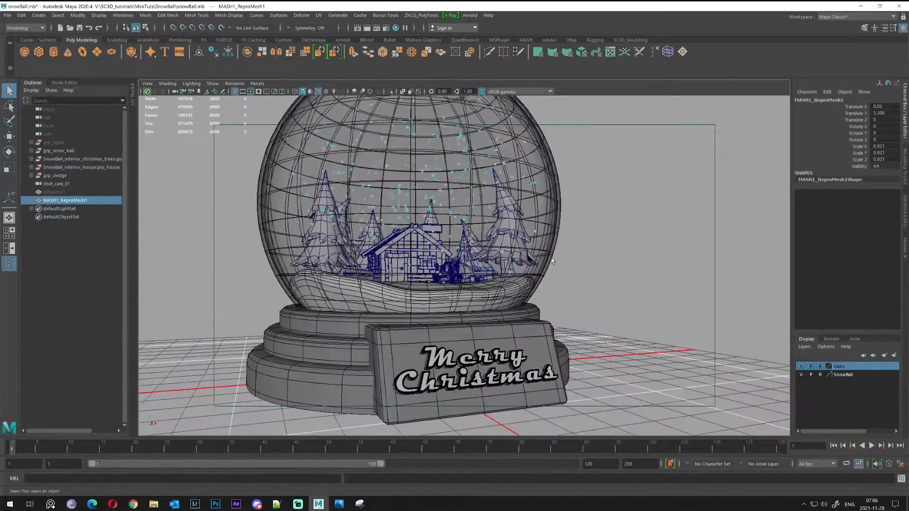
{"action": "left_click", "coordinate": [502, 287]}
- Examine the snowflakes close to the ground around the house, fences and sledge
{"action": "left_click_drag", "start_coordinate": [502, 286], "coordinate": [488, 292], "text": "alt"}
{"action": "right_click_drag", "start_coordinate": [488, 291], "coordinate": [454, 289], "text": "alt"}
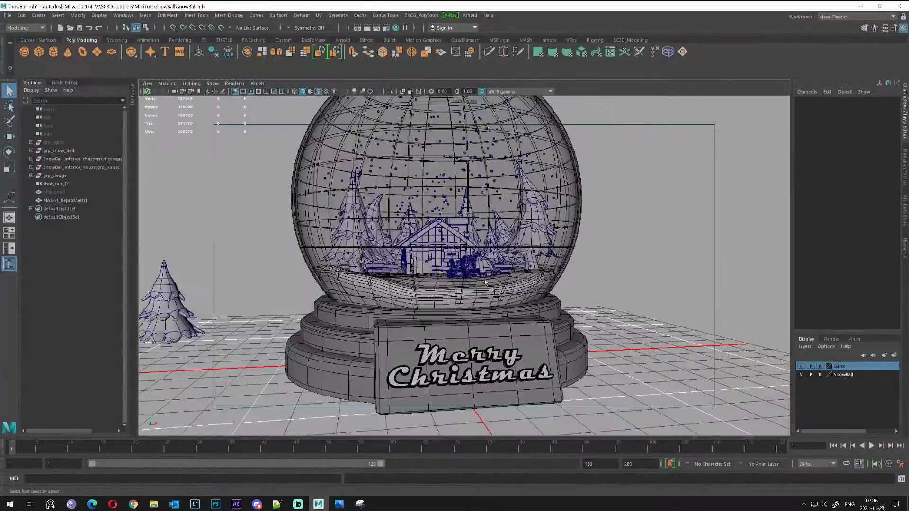
{"action": "left_click_drag", "start_coordinate": [455, 289], "coordinate": [448, 280], "text": "alt"}
{"action": "right_click_drag", "start_coordinate": [447, 279], "coordinate": [451, 276], "text": "alt"}
{"action": "left_click_drag", "start_coordinate": [450, 276], "coordinate": [442, 273], "text": "alt"}
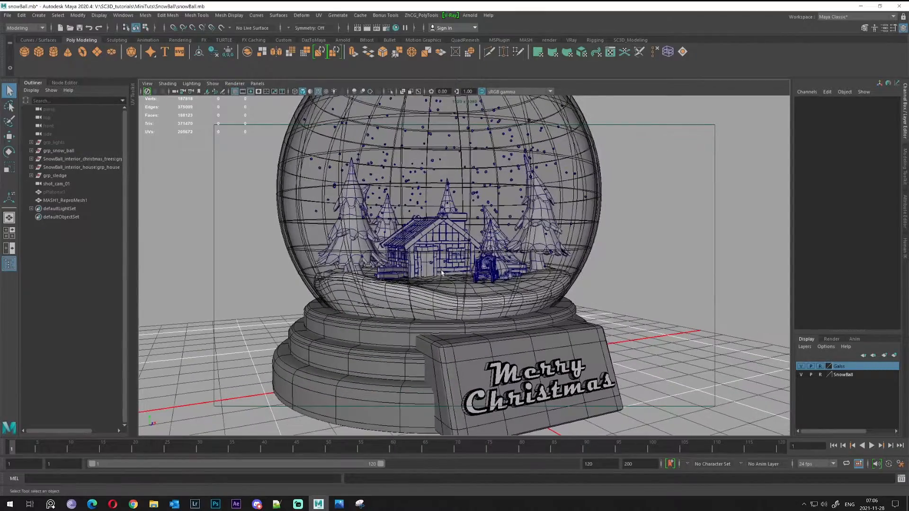
{"action": "right_click_drag", "start_coordinate": [441, 276], "coordinate": [509, 307], "text": "alt"}
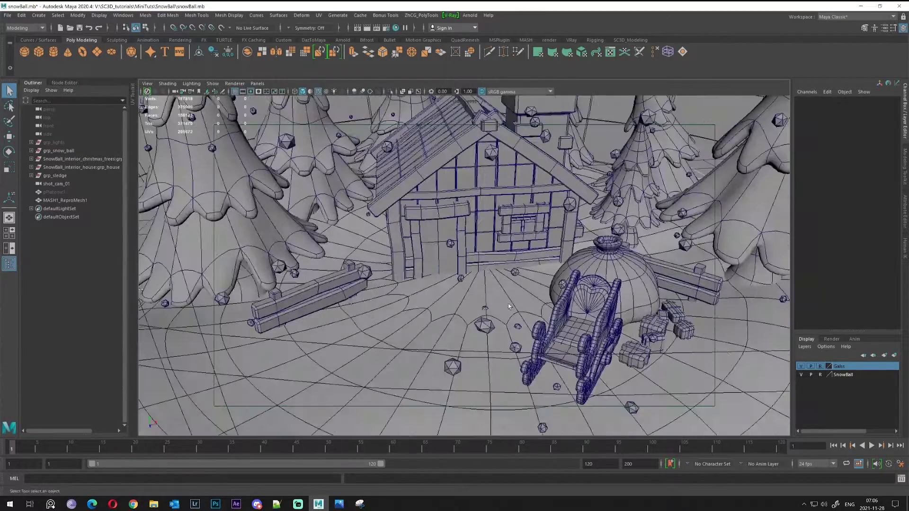
{"action": "left_click_drag", "start_coordinate": [268, 313], "coordinate": [366, 299], "text": "alt"}
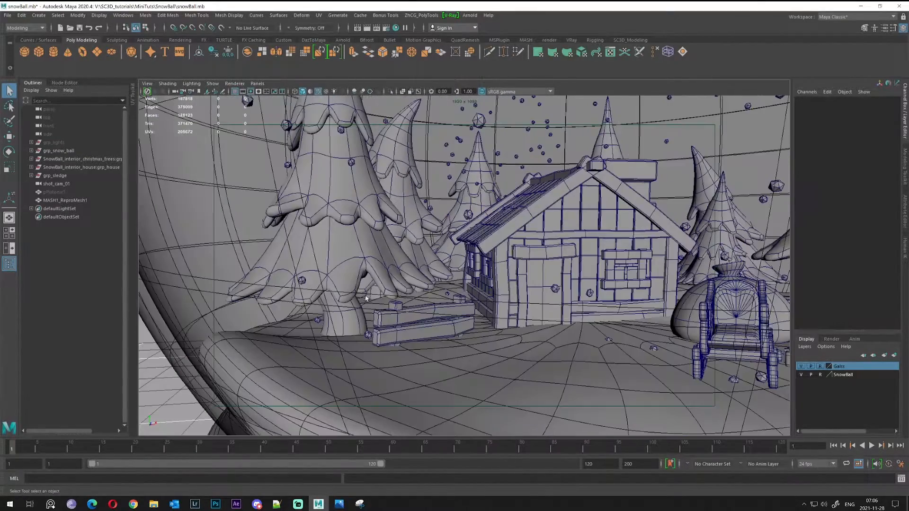
{"action": "scroll", "coordinate": [352, 220], "scroll_direction": "down", "scroll_amount": 8}
{"action": "left_click_drag", "start_coordinate": [352, 221], "coordinate": [397, 294], "text": "alt"}
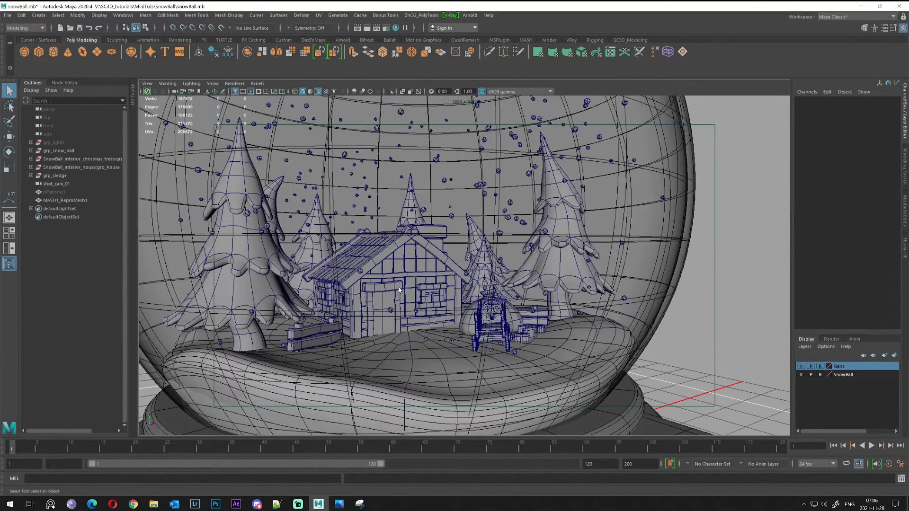
{"action": "scroll", "coordinate": [416, 266], "scroll_direction": "down", "scroll_amount": 3}
{"action": "left_click_drag", "start_coordinate": [417, 266], "coordinate": [454, 291], "text": "alt"}
{"action": "scroll", "coordinate": [431, 295], "scroll_direction": "up", "scroll_amount": 6}
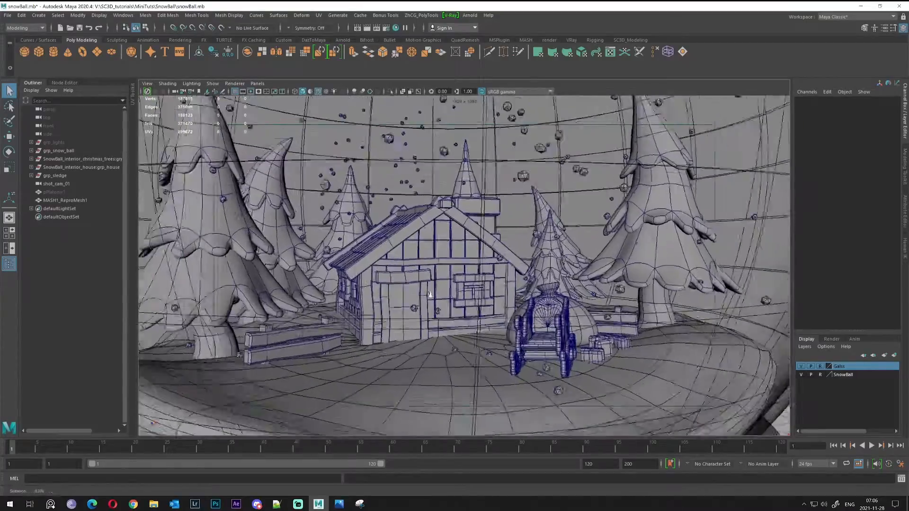
{"action": "scroll", "coordinate": [430, 294], "scroll_direction": "up", "scroll_amount": 3}
{"action": "scroll", "coordinate": [404, 296], "scroll_direction": "down", "scroll_amount": 8}
{"action": "mouse_move", "coordinate": [405, 296]}
{"action": "left_mouse_down", "text": "alt"}
{"action": "mouse_move", "coordinate": [362, 281]}
{"action": "mouse_move", "coordinate": [410, 292]}
{"action": "left_mouse_up", "text": "alt"}
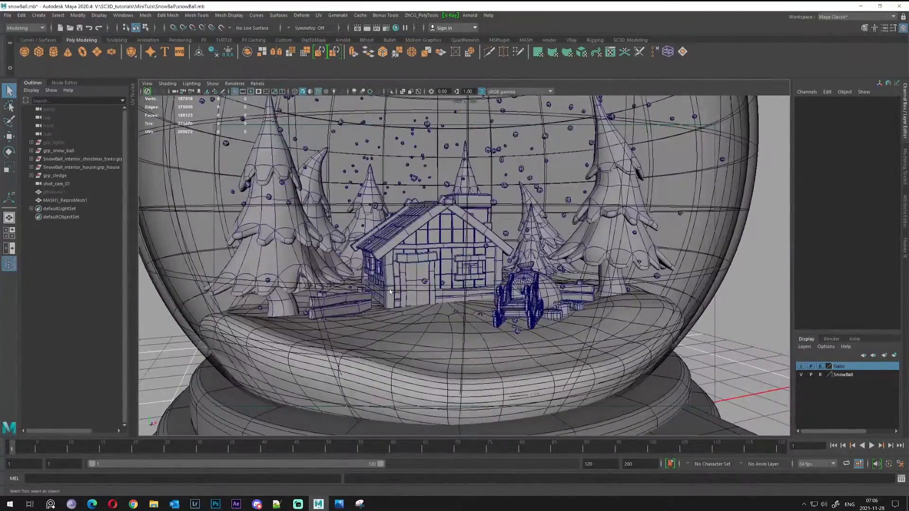
{"action": "scroll", "coordinate": [391, 292], "scroll_direction": "down", "scroll_amount": 5}
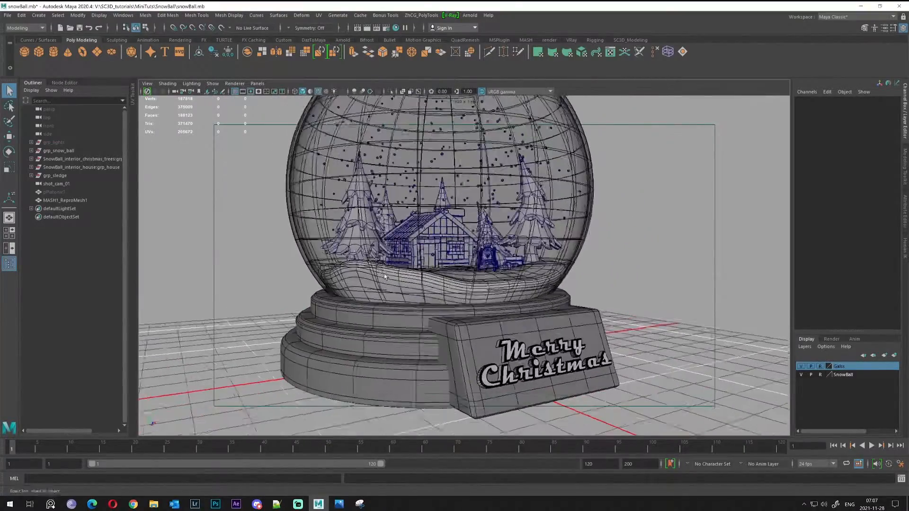
{"action": "left_click_drag", "start_coordinate": [388, 298], "coordinate": [483, 292], "text": "alt"}
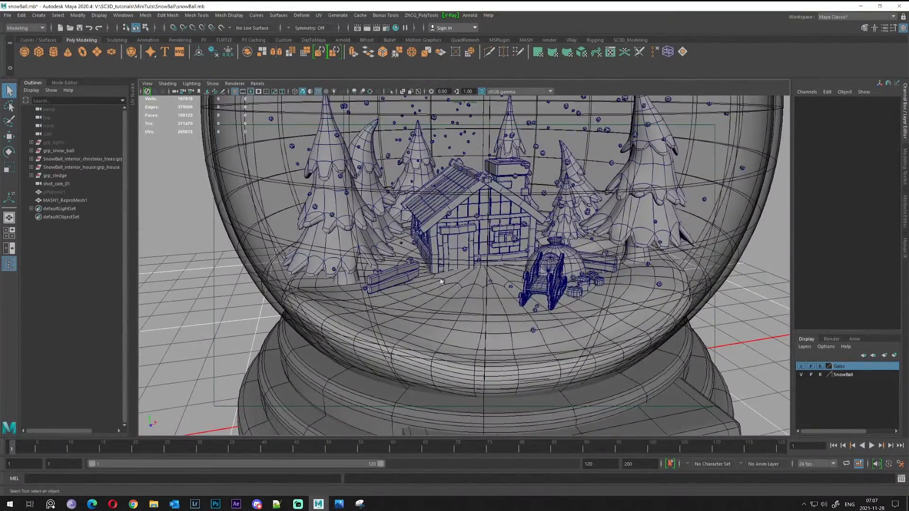
- Examine the snowflakes above the house roof and between the treetops, and check the whole globe
{"action": "middle_click_drag", "start_coordinate": [442, 282], "coordinate": [410, 381], "text": "alt"}
{"action": "right_click_drag", "start_coordinate": [410, 381], "coordinate": [479, 304], "text": "alt"}
{"action": "left_click_drag", "start_coordinate": [479, 303], "coordinate": [486, 288], "text": "alt"}
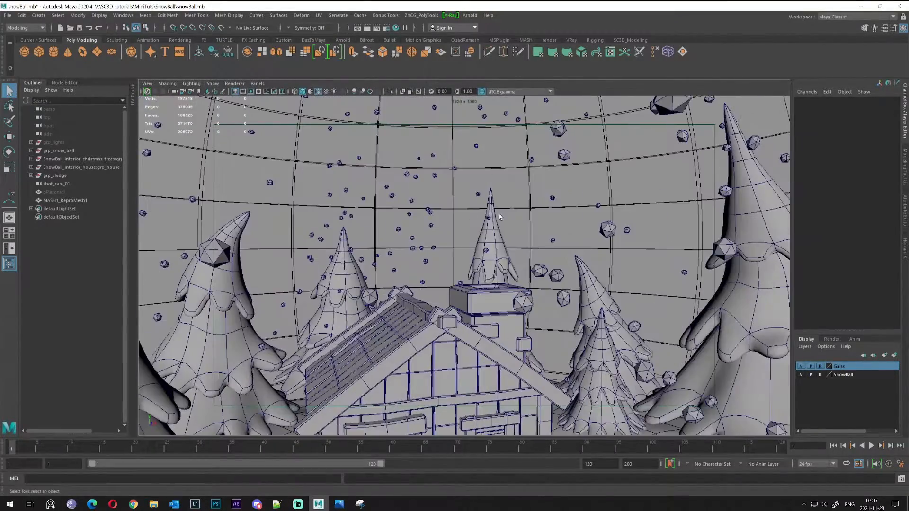
{"action": "right_click_drag", "start_coordinate": [500, 217], "coordinate": [417, 260], "text": "alt"}
{"action": "left_click_drag", "start_coordinate": [417, 261], "coordinate": [455, 275], "text": "alt"}
{"action": "right_click_drag", "start_coordinate": [454, 275], "coordinate": [444, 254], "text": "alt"}
{"action": "right_click_drag", "start_coordinate": [354, 177], "coordinate": [399, 221], "text": "alt"}
{"action": "right_click_drag", "start_coordinate": [468, 359], "coordinate": [417, 266], "text": "alt"}
{"action": "left_click_drag", "start_coordinate": [399, 272], "coordinate": [350, 282], "text": "alt"}
{"action": "right_click_drag", "start_coordinate": [351, 282], "coordinate": [395, 315], "text": "alt"}
{"action": "middle_click_drag", "start_coordinate": [395, 315], "coordinate": [386, 305], "text": "alt"}
{"action": "left_click_drag", "start_coordinate": [385, 305], "coordinate": [463, 300], "text": "alt"}
{"action": "right_click_drag", "start_coordinate": [463, 300], "coordinate": [326, 258], "text": "alt"}
{"action": "left_click_drag", "start_coordinate": [327, 258], "coordinate": [384, 258], "text": "alt"}
{"action": "right_click_drag", "start_coordinate": [385, 257], "coordinate": [392, 298], "text": "alt"}
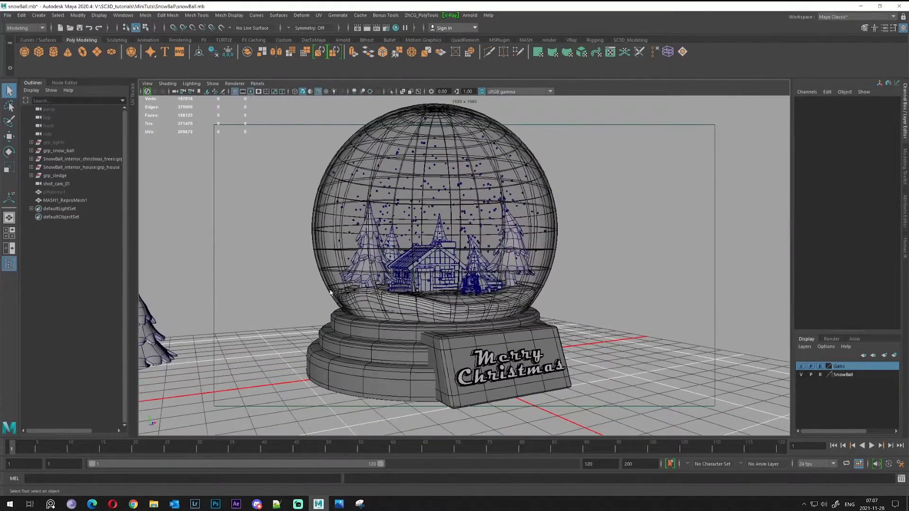
- Delete the whole group of the stray Christmas tree standing outside the globe, and collapse its parent group
{"action": "left_click_drag", "start_coordinate": [331, 292], "coordinate": [345, 266], "text": "alt"}
{"action": "middle_click_drag", "start_coordinate": [345, 266], "coordinate": [450, 245], "text": "alt"}
{"action": "left_click_drag", "start_coordinate": [334, 258], "coordinate": [266, 331]}
{"action": "key", "text": "f"}
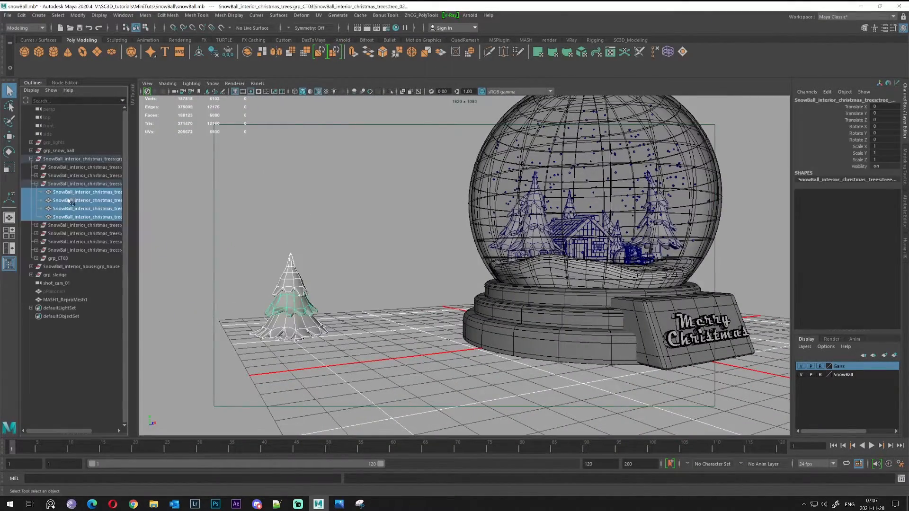
{"action": "left_click", "coordinate": [71, 184]}
{"action": "left_click_drag", "start_coordinate": [460, 285], "coordinate": [464, 299], "text": "alt"}
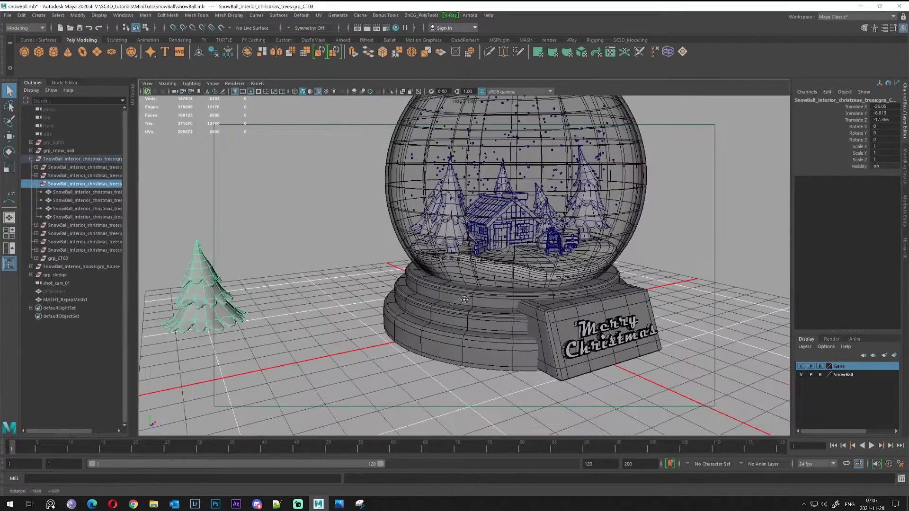
{"action": "key", "text": "Delete"}
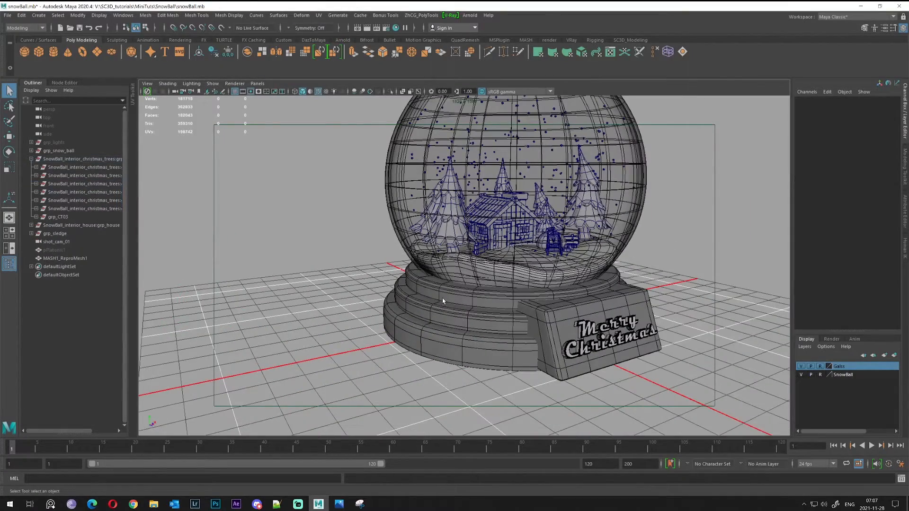
{"action": "left_click", "coordinate": [31, 159]}
- Turn on the visibility of grp_lights, frame the whole snow globe and render the view with V-Ray
{"action": "left_click_drag", "start_coordinate": [529, 314], "coordinate": [483, 323], "text": "alt"}
{"action": "left_click_drag", "start_coordinate": [578, 307], "coordinate": [530, 300], "text": "alt"}
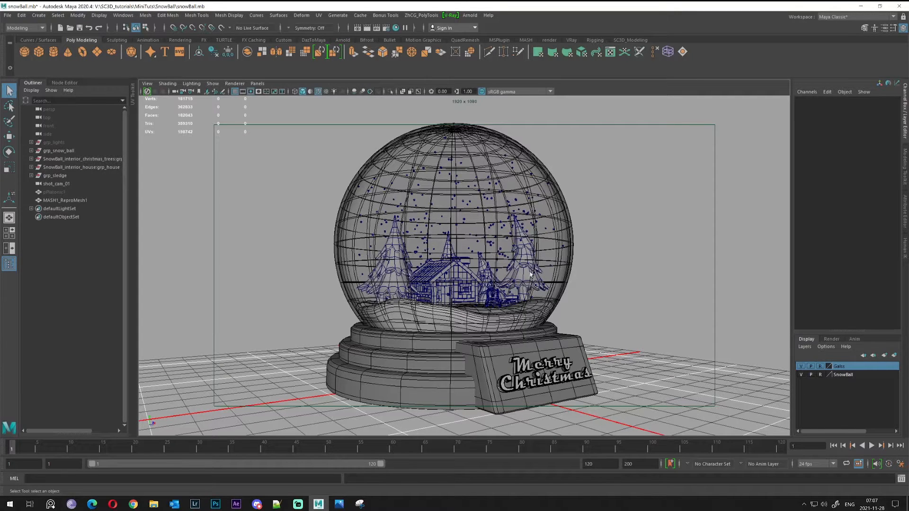
{"action": "left_click", "coordinate": [59, 142]}
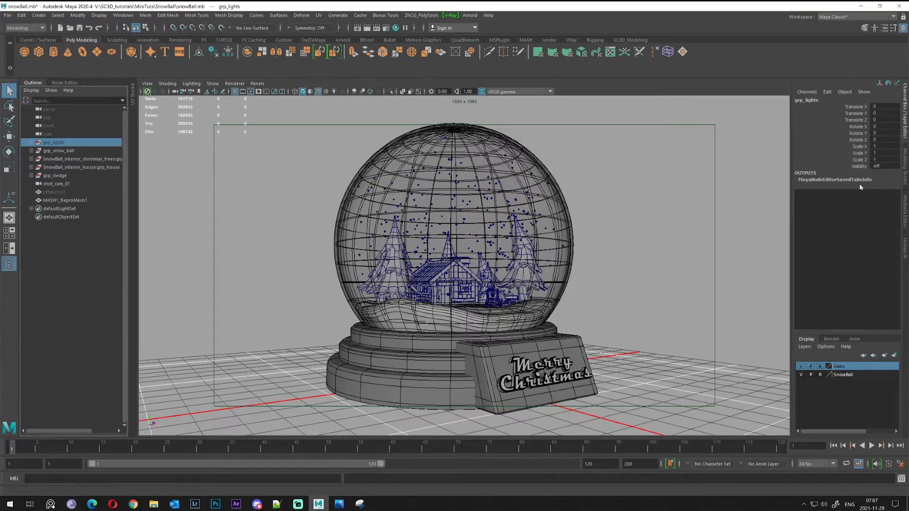
{"action": "left_click", "coordinate": [859, 167]}
{"action": "middle_click_drag", "start_coordinate": [569, 237], "coordinate": [592, 237]}
{"action": "left_click_drag", "start_coordinate": [545, 234], "coordinate": [517, 239], "text": "alt"}
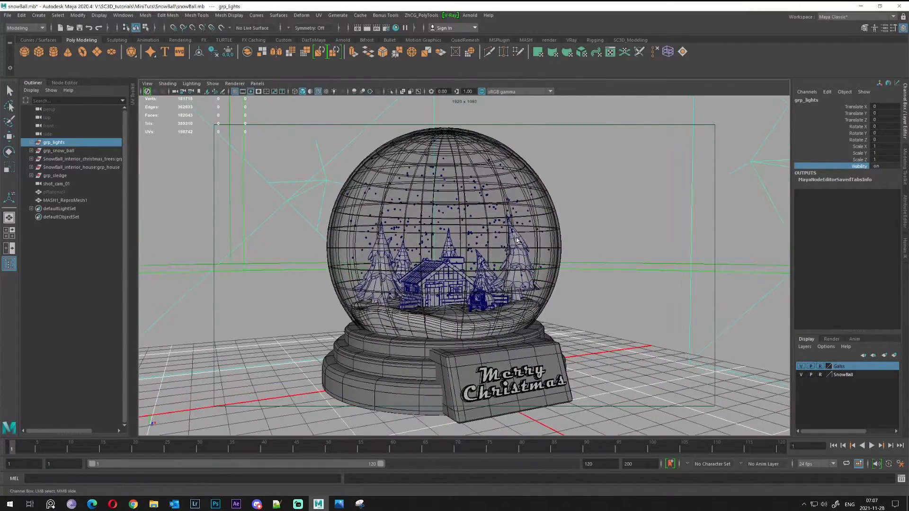
{"action": "left_click", "coordinate": [368, 27]}
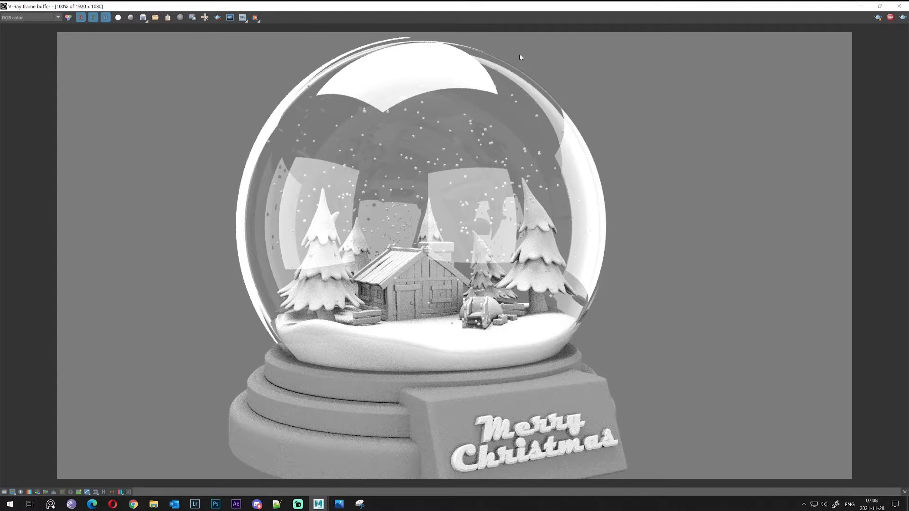
- Inspect the V-Ray render of the snow globe, both up close around the house and as a whole
{"action": "double_click", "coordinate": [523, 10]}
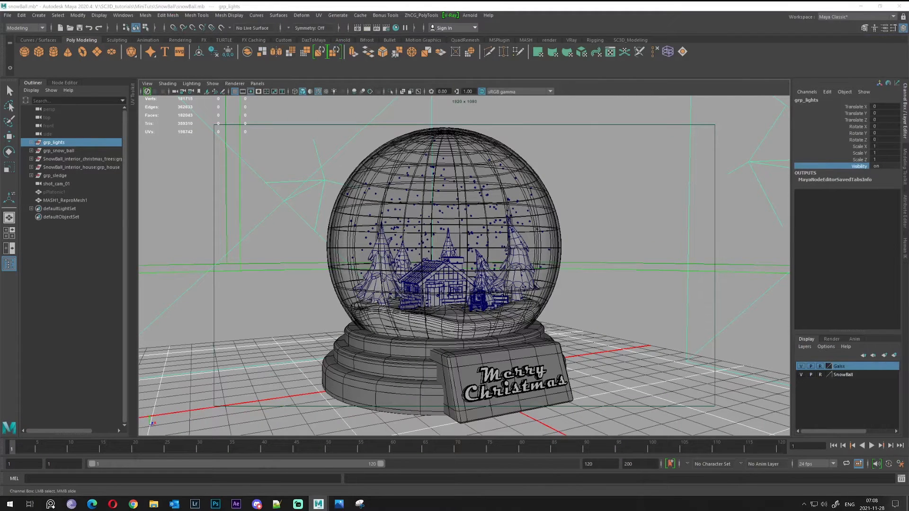
{"action": "key", "text": "alt+Tab"}
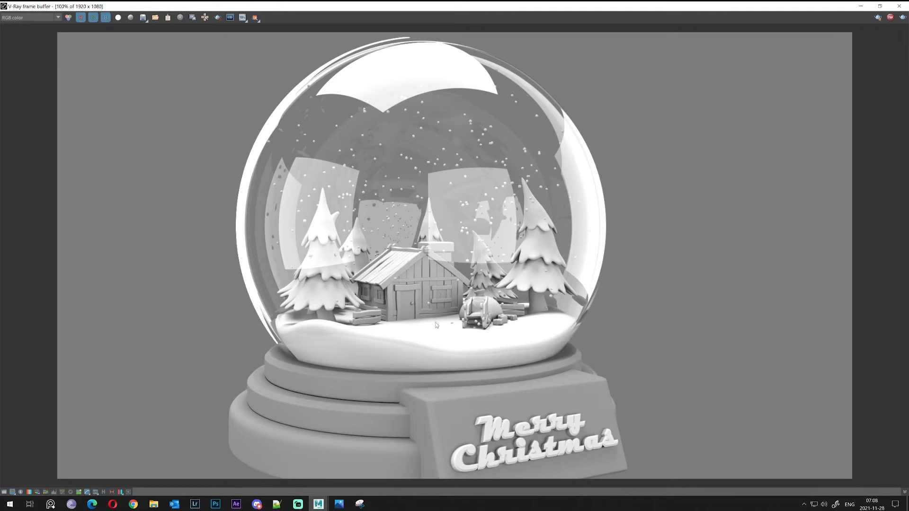
{"action": "scroll", "coordinate": [436, 325], "scroll_direction": "up", "scroll_amount": 2}
{"action": "scroll", "coordinate": [433, 323], "scroll_direction": "down", "scroll_amount": 1}
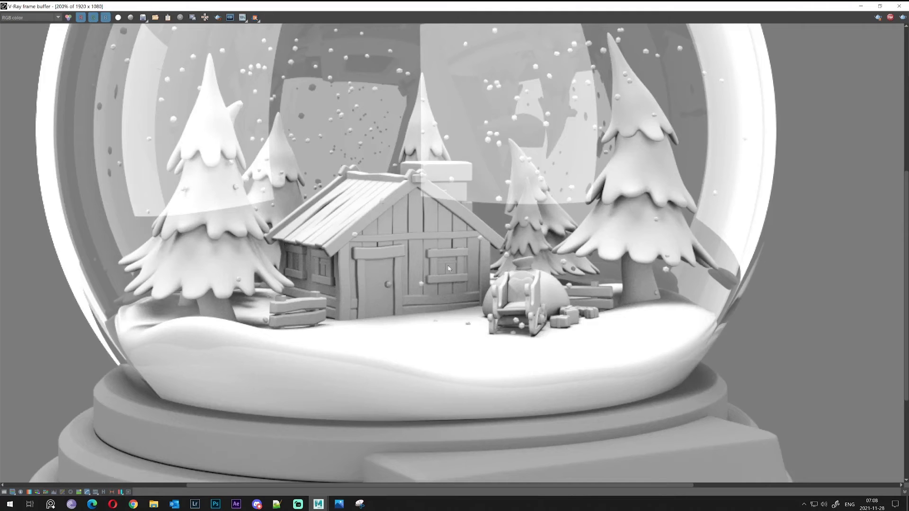
{"action": "scroll", "coordinate": [503, 189], "scroll_direction": "down", "scroll_amount": 2}
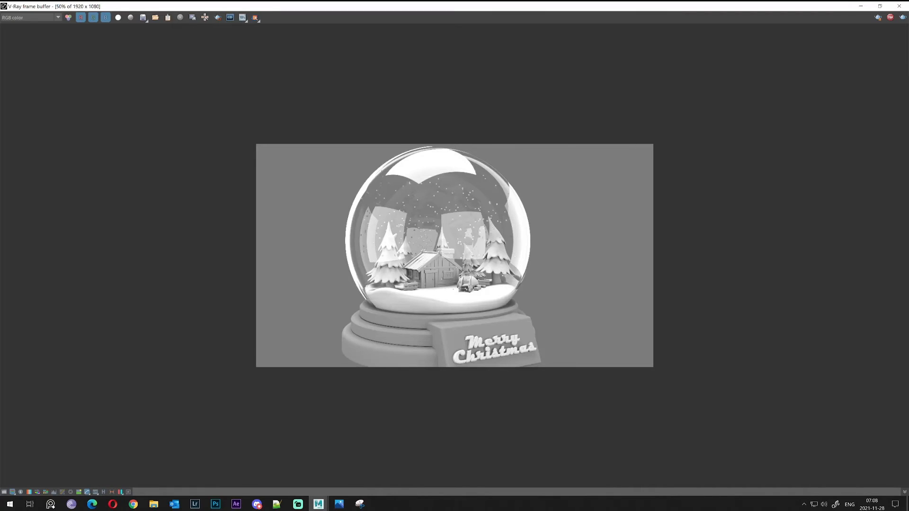